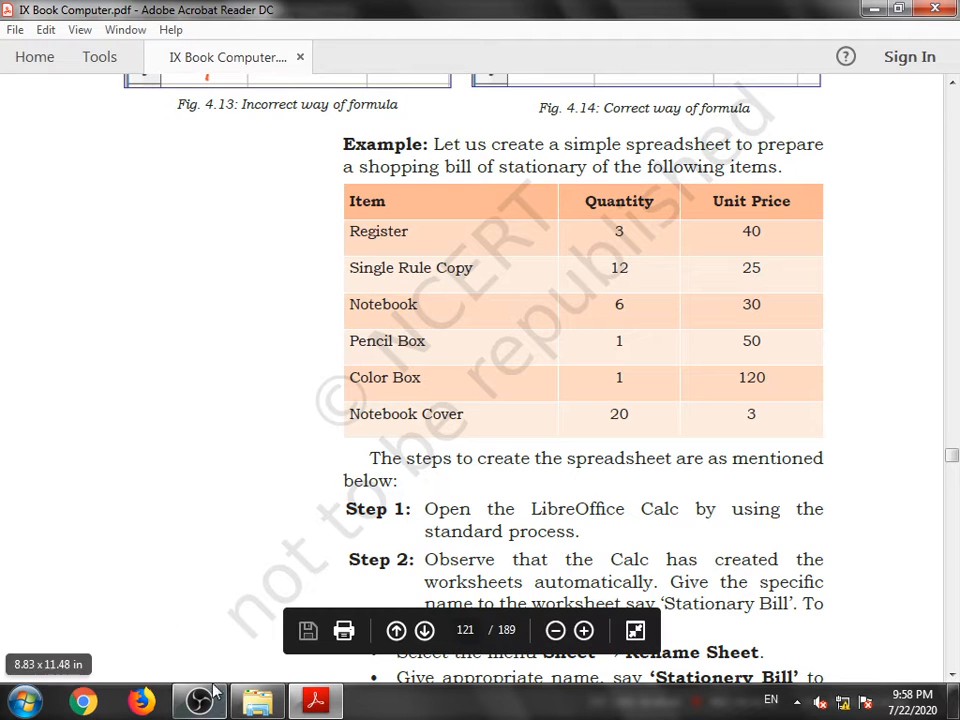
- Launch LibreOffice Calc from the LibreOffice 6.4 program folder
click(24, 701)
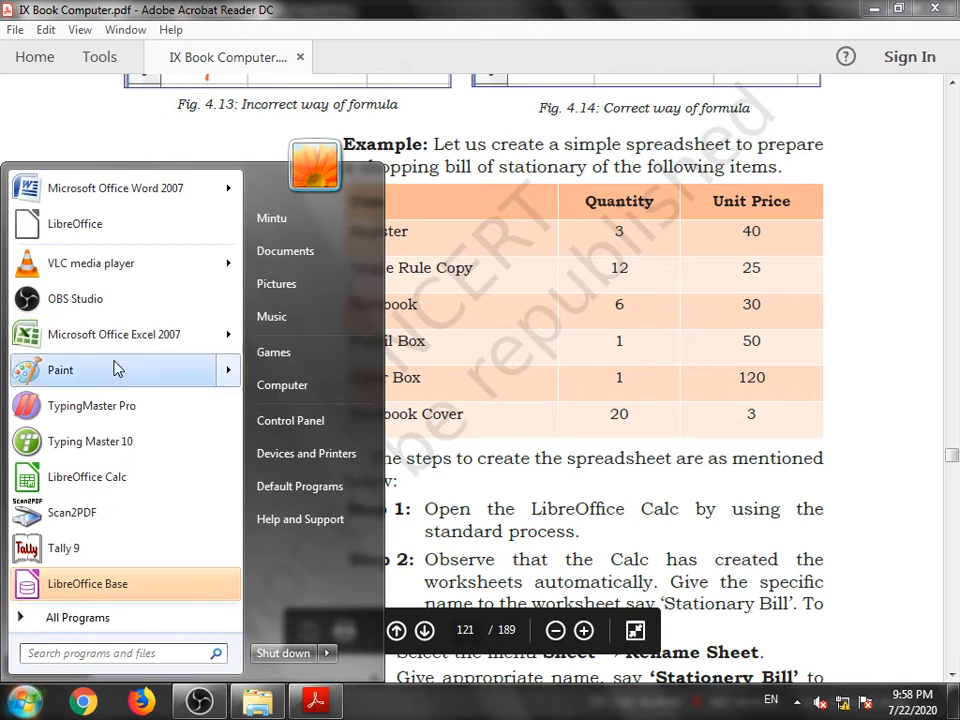
click(63, 615)
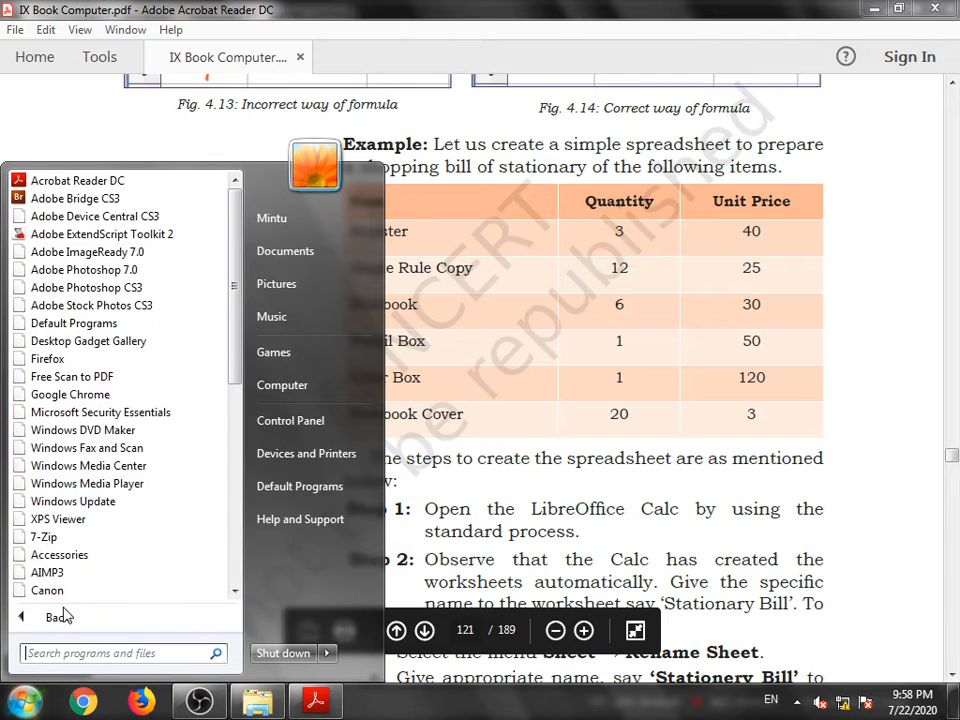
scroll(64, 482, down, 8)
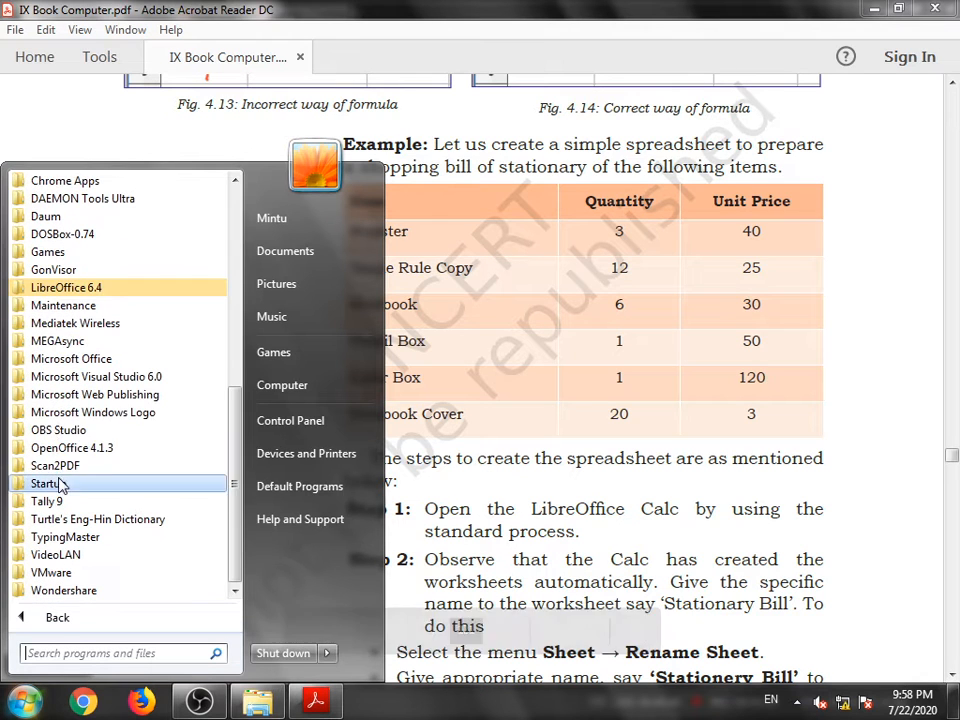
click(80, 289)
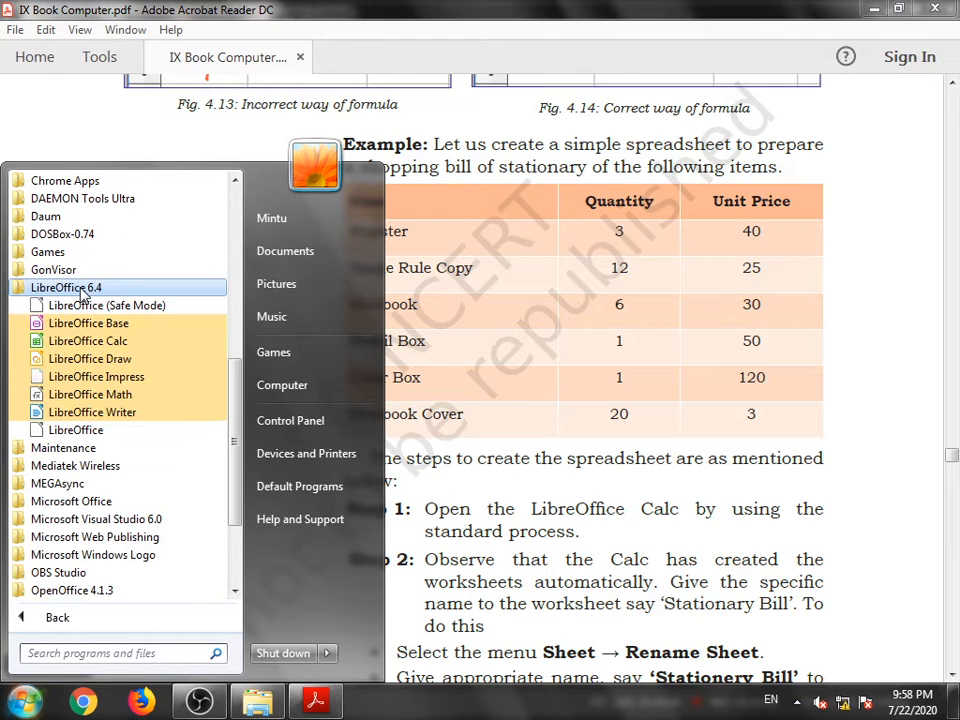
click(52, 342)
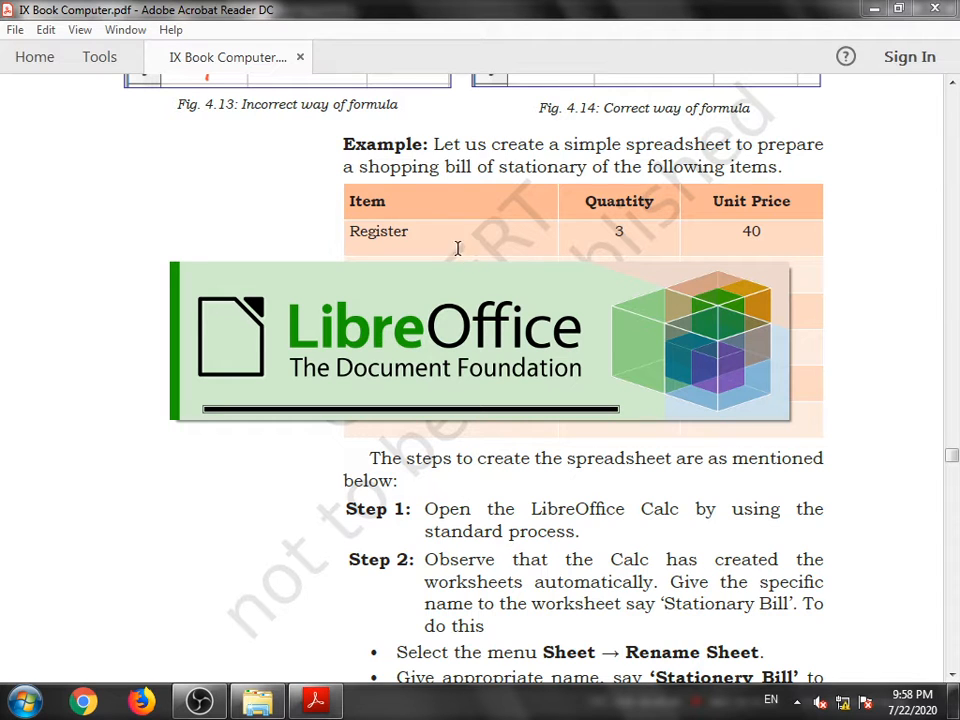
click(18, 706)
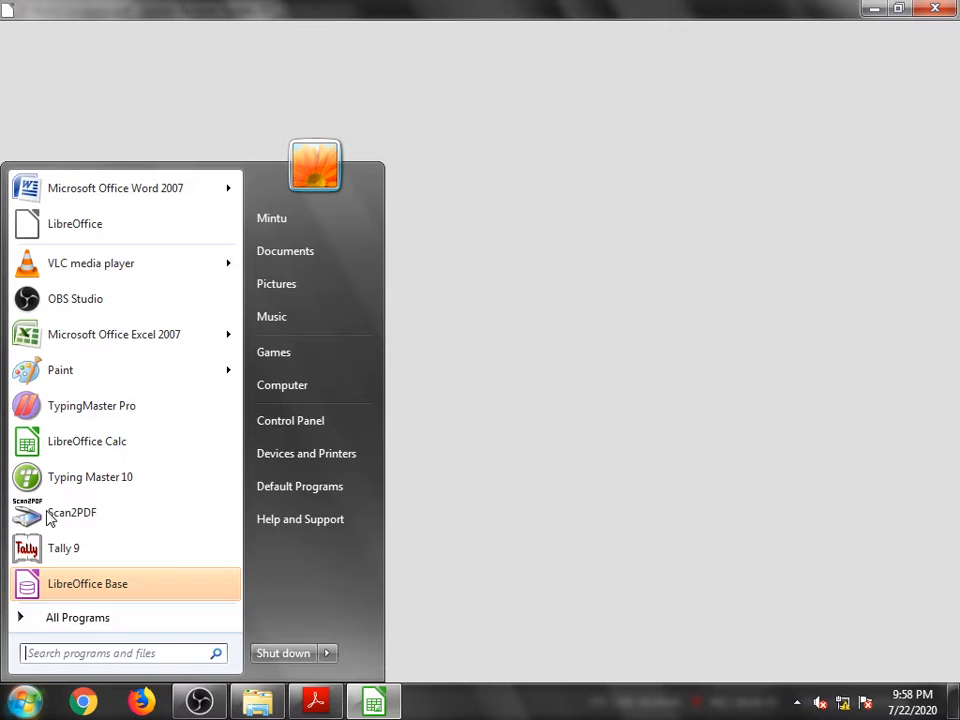
click(81, 620)
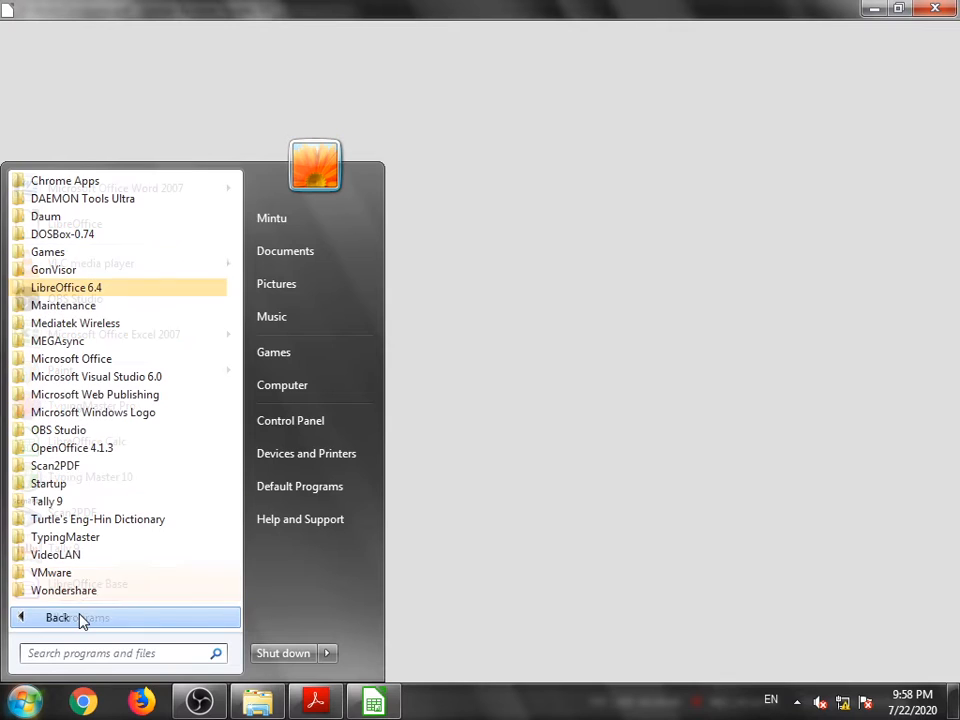
click(53, 289)
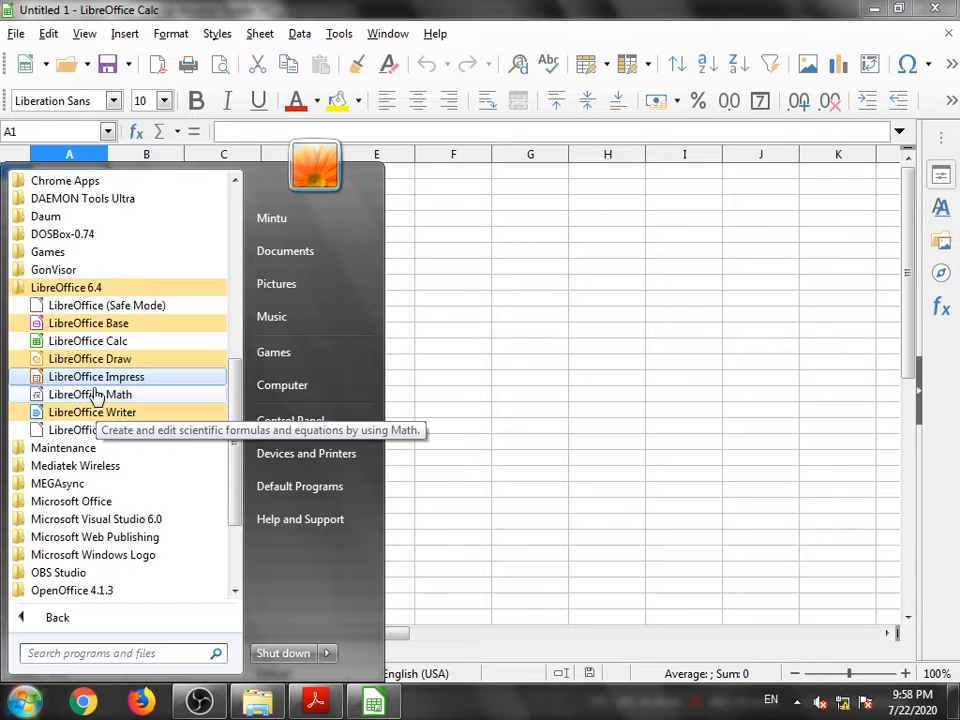
click(611, 333)
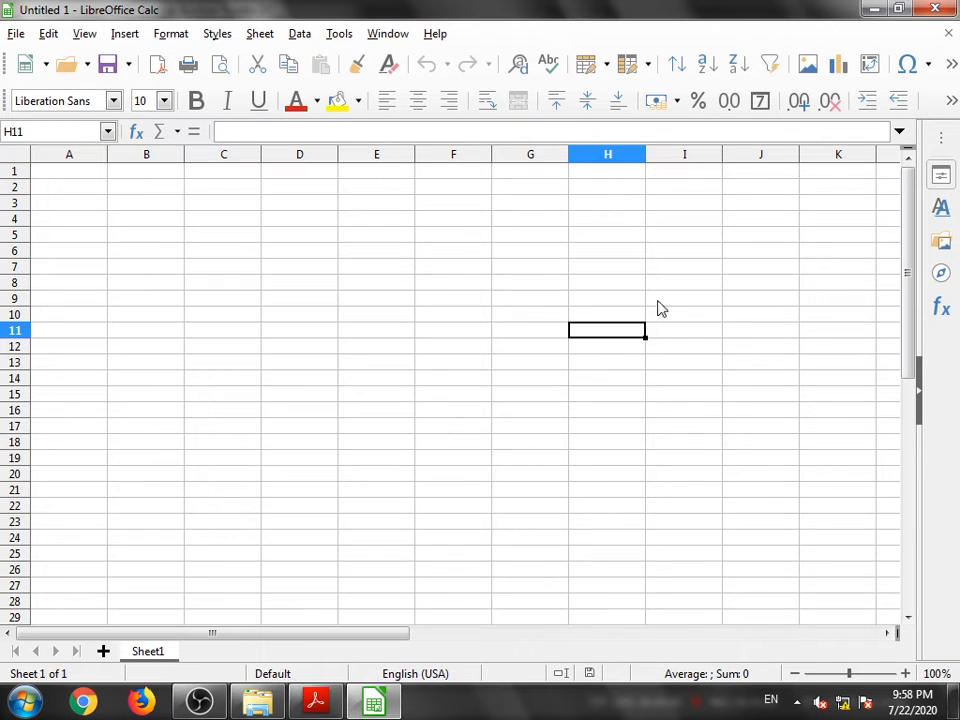
- Restore both the Calc and PDF windows and arrange them side by side
click(899, 8)
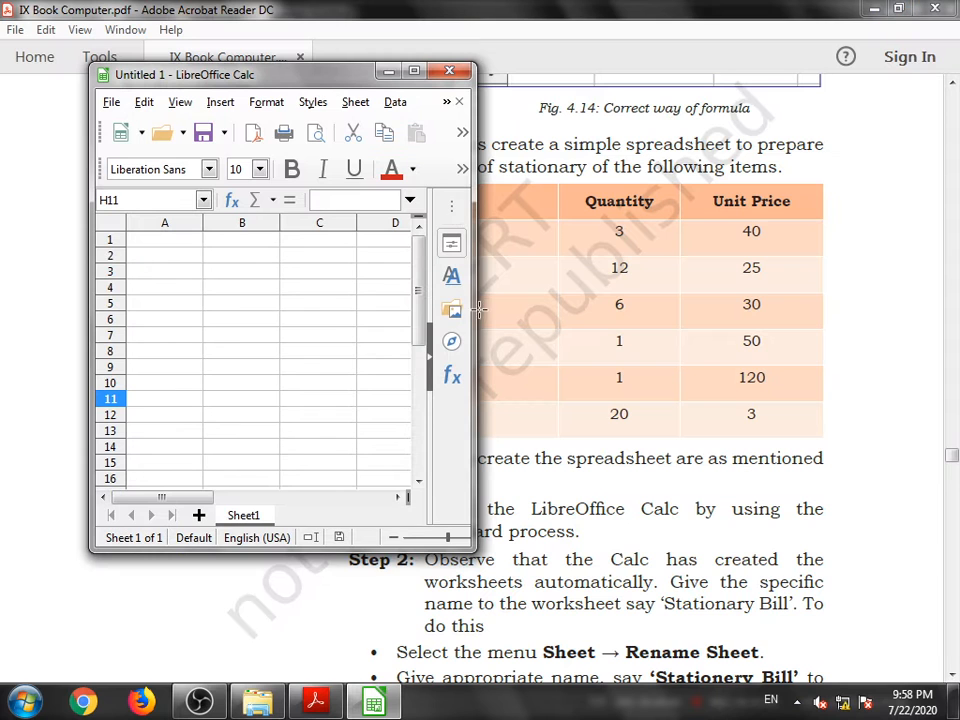
drag(306, 84, 183, 78)
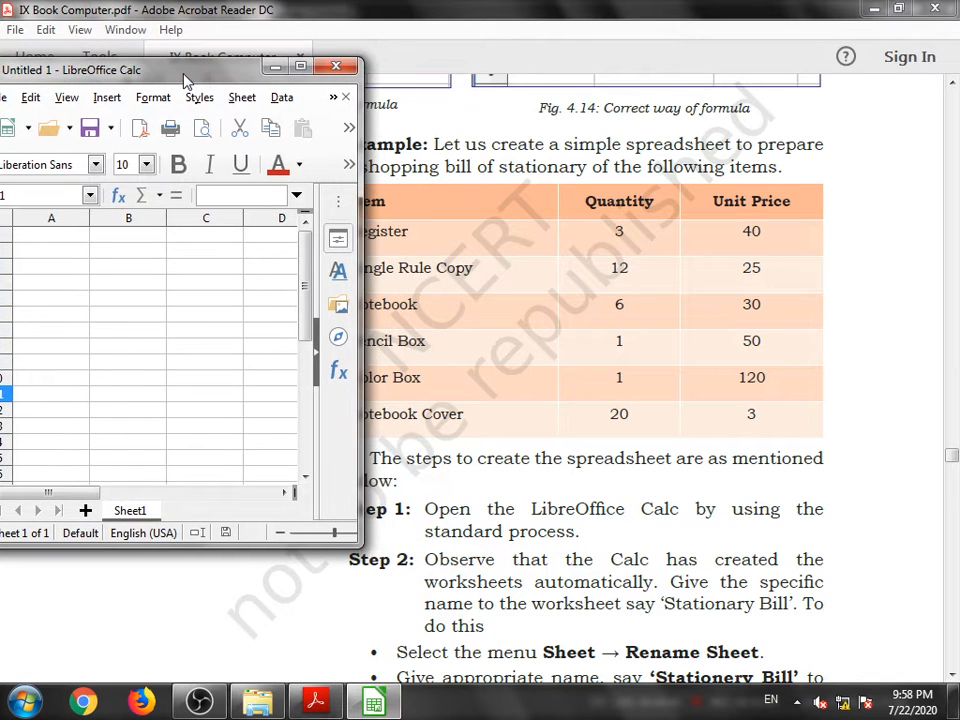
click(898, 8)
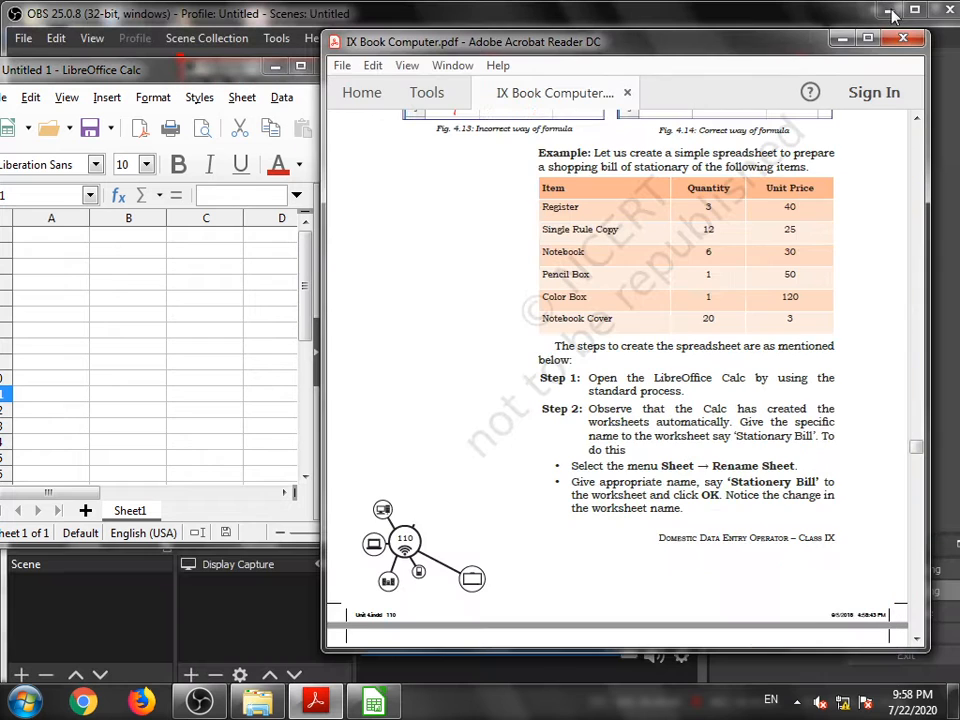
drag(400, 41, 464, 34)
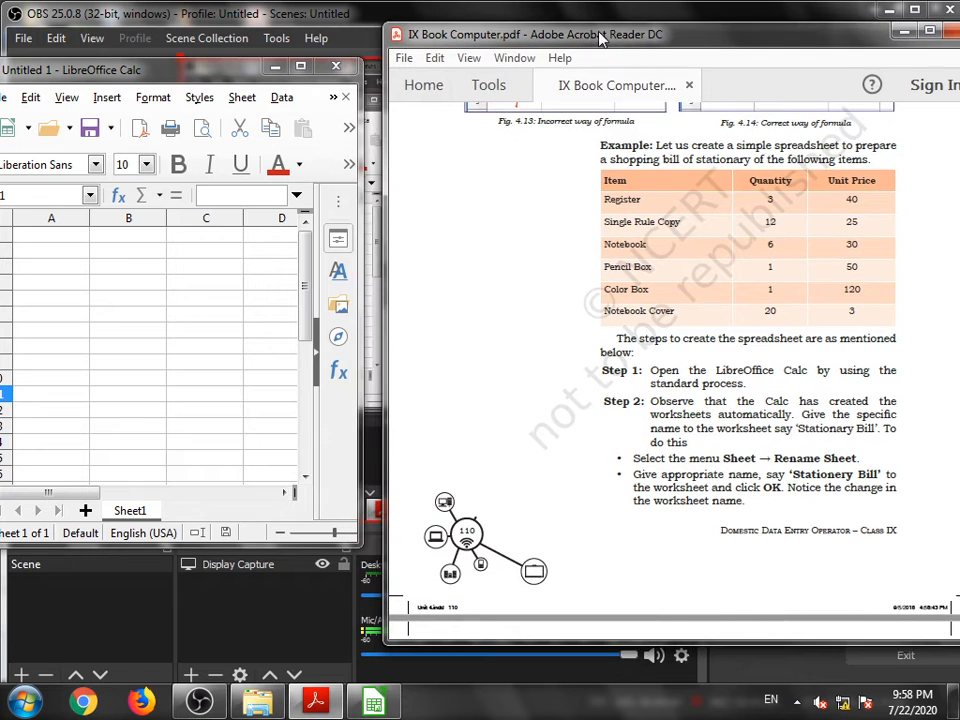
drag(228, 63, 356, 77)
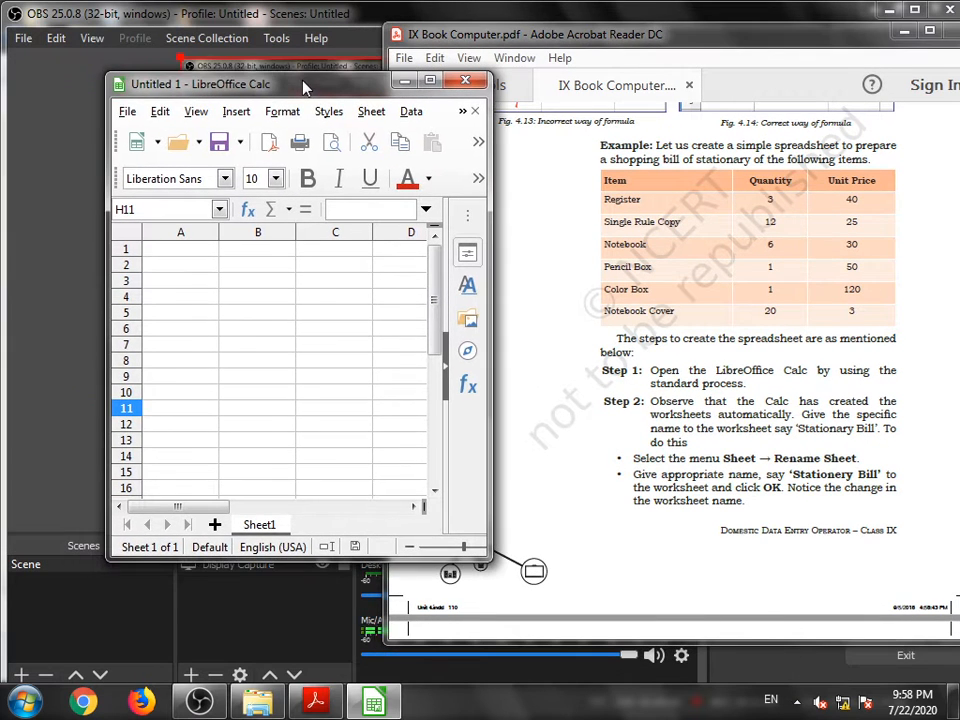
- Enter the column heading Item in cell A1
click(179, 253)
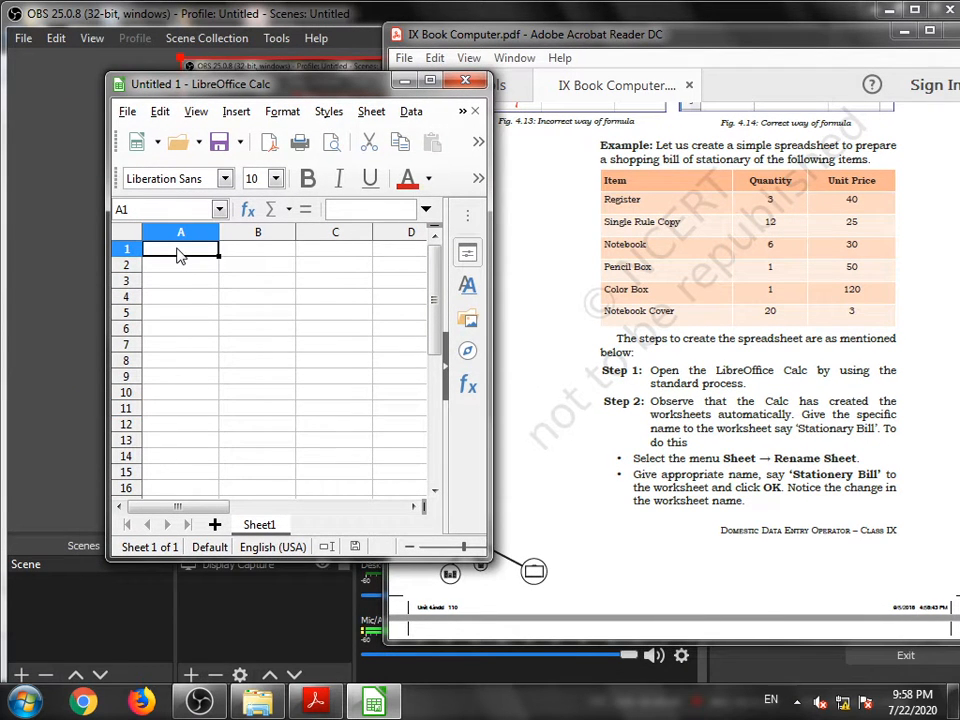
text(I)
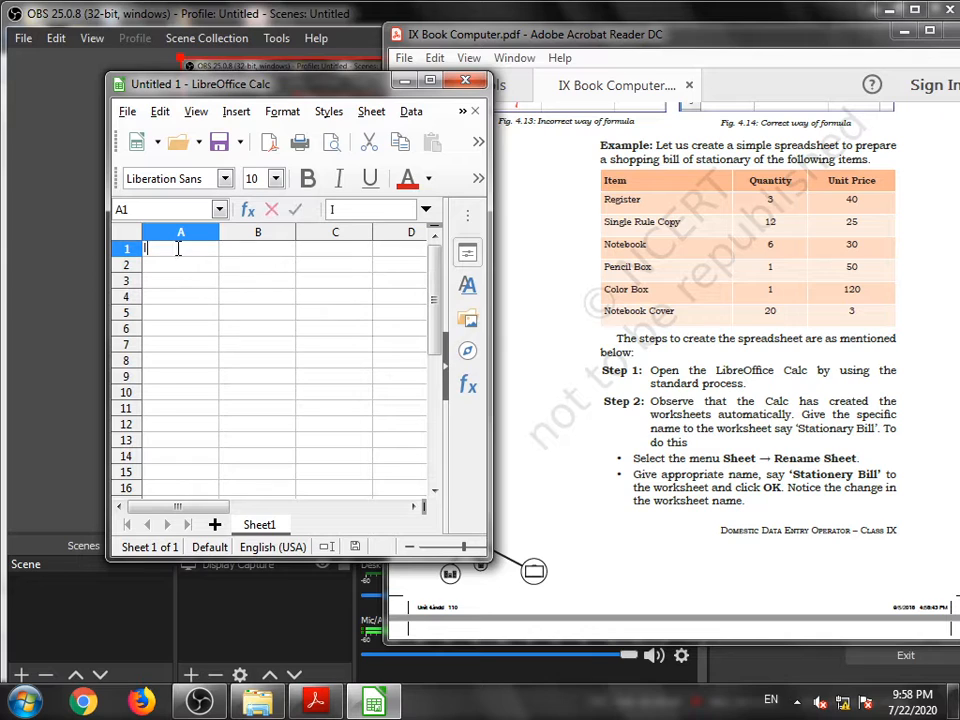
text(tettt)
key(BackSpace)
key(BackSpace)
key(BackSpace)
key(BackSpace)
key(BackSpace)
key(BackSpace)
text(Item)
key(Tab)
- Enter the column heading Qunatity in cell B1
text(Q)
click(178, 253)
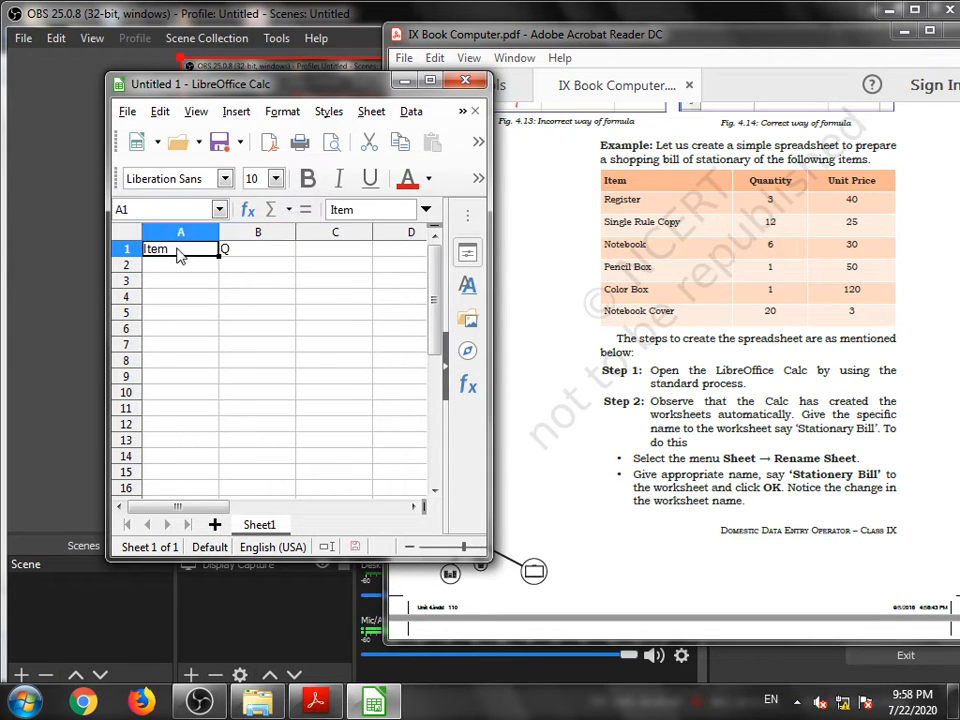
key(Tab)
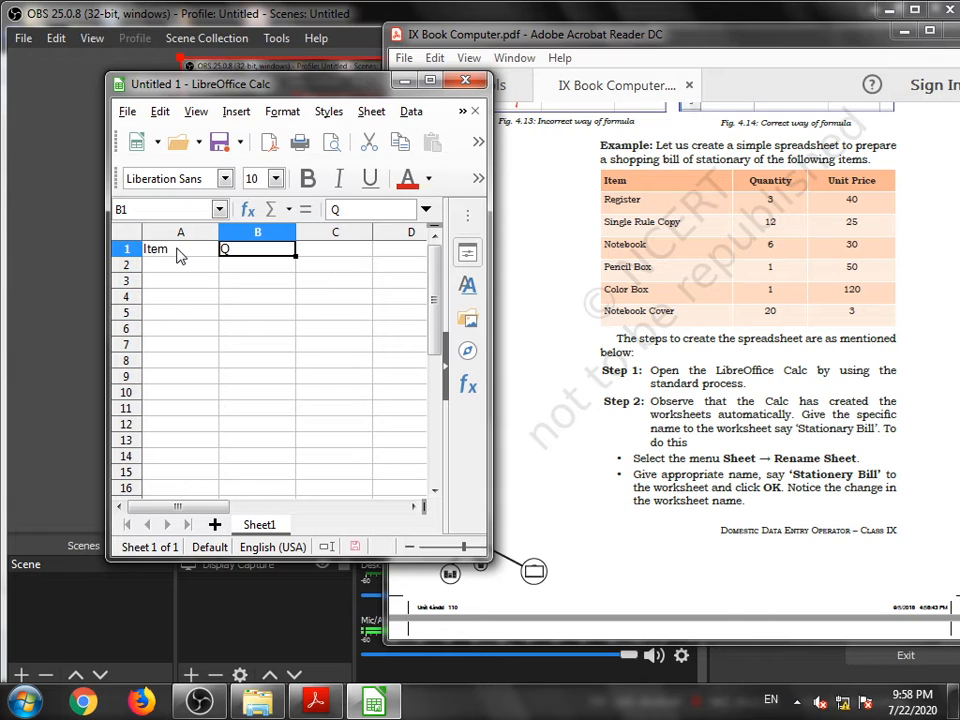
text(Qunatity)
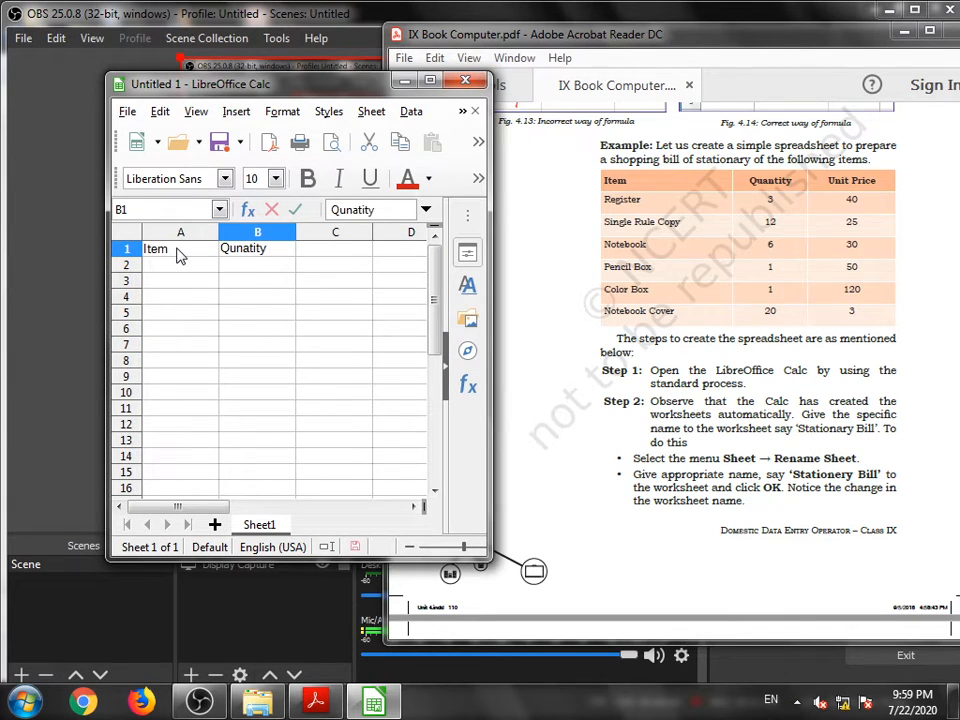
key(Tab)
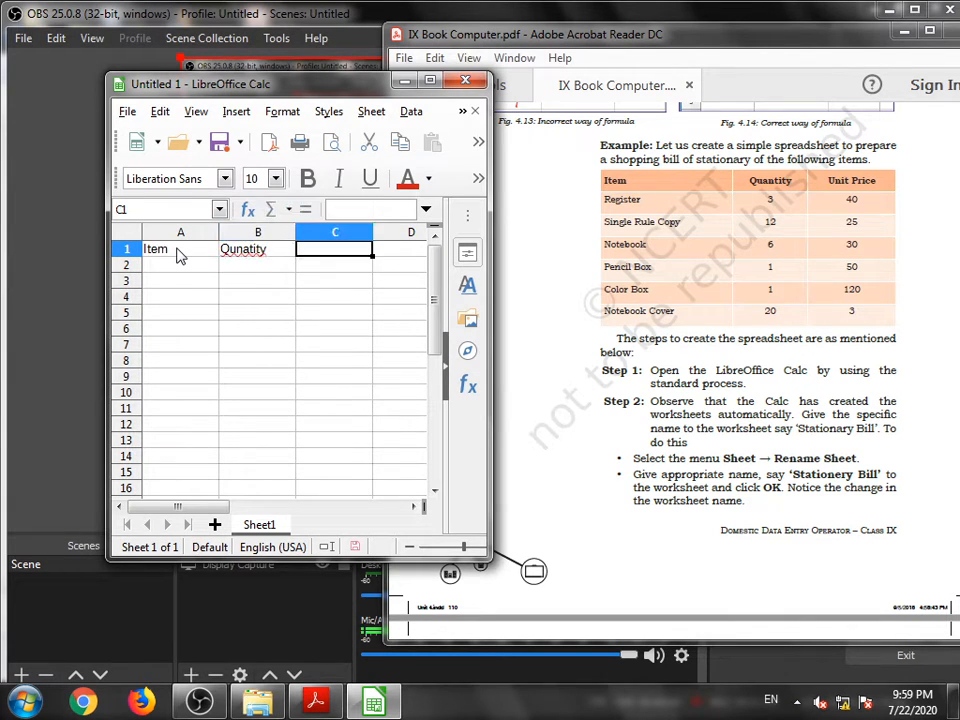
- Enter the column heading Unit Price in cell C1
text(Unit )
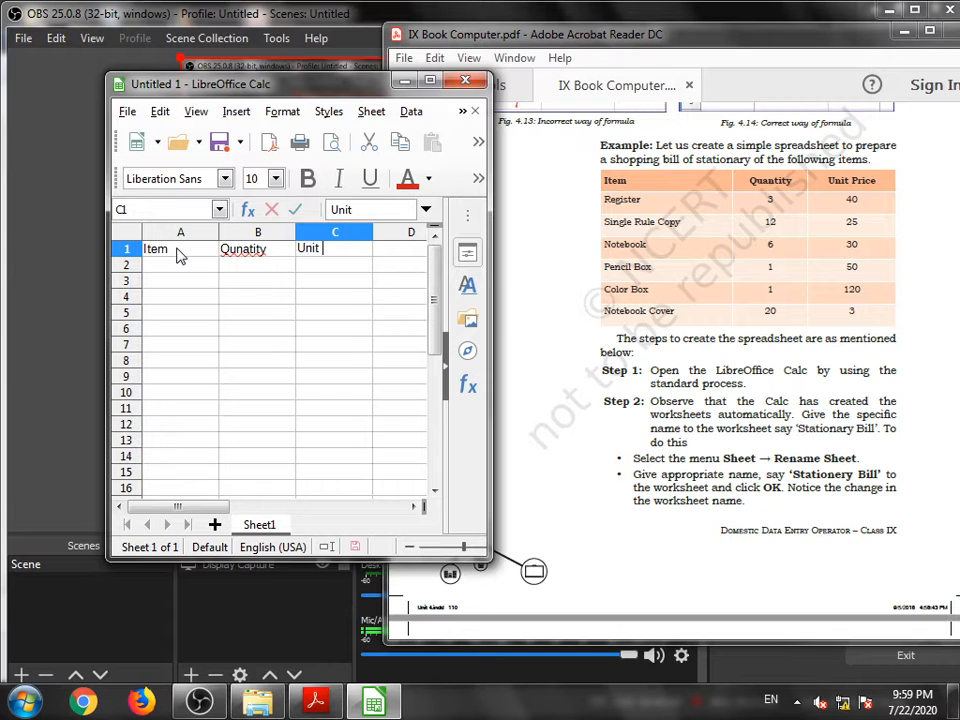
text(Price)
- Correct the B1 heading's spelling to Quantity
click(237, 250)
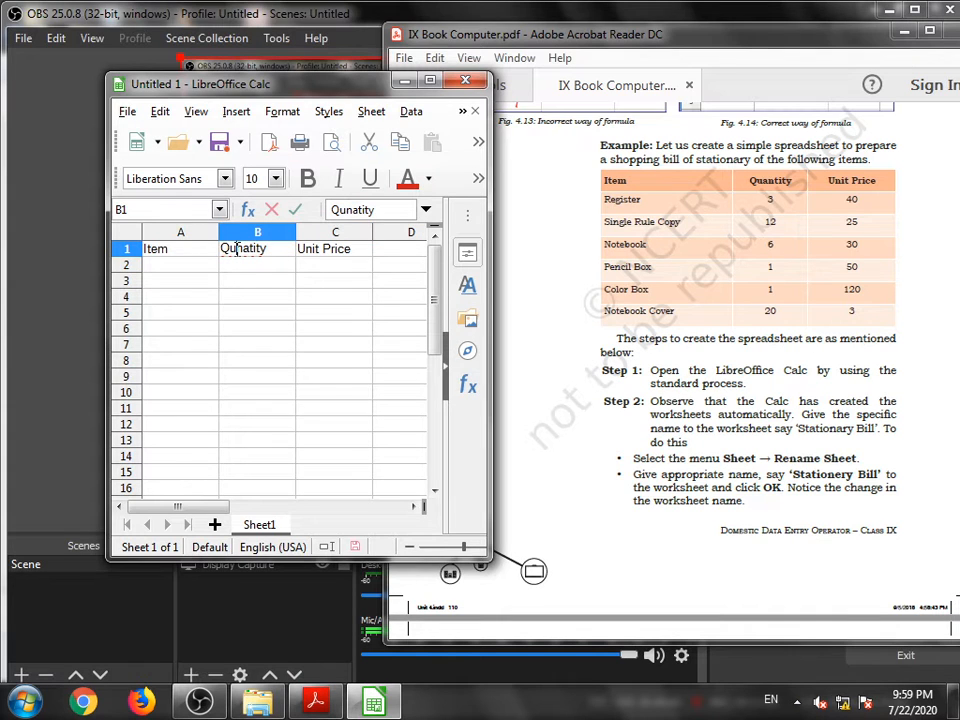
text(a)
key(Right)
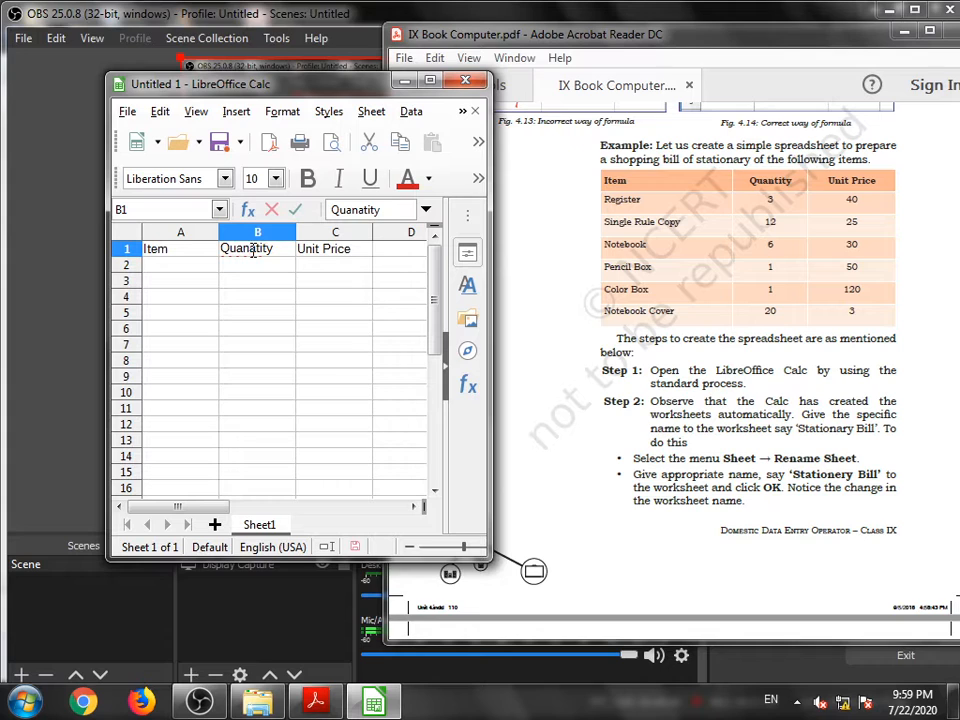
key(Right)
key(BackSpace)
click(262, 268)
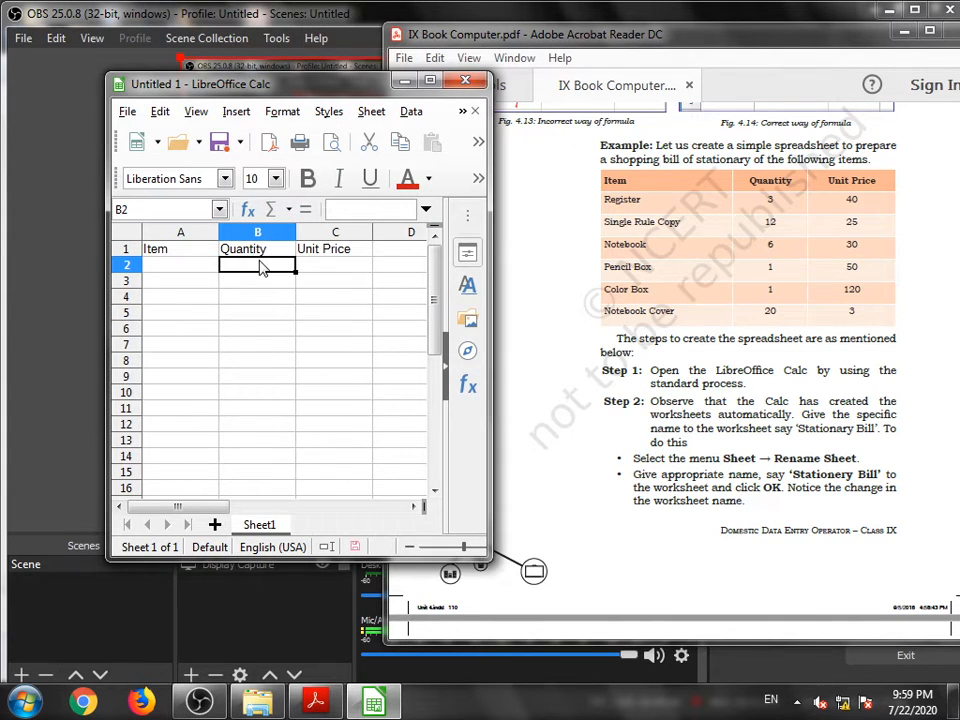
- Enter the first item, Register, in cell A2
click(313, 256)
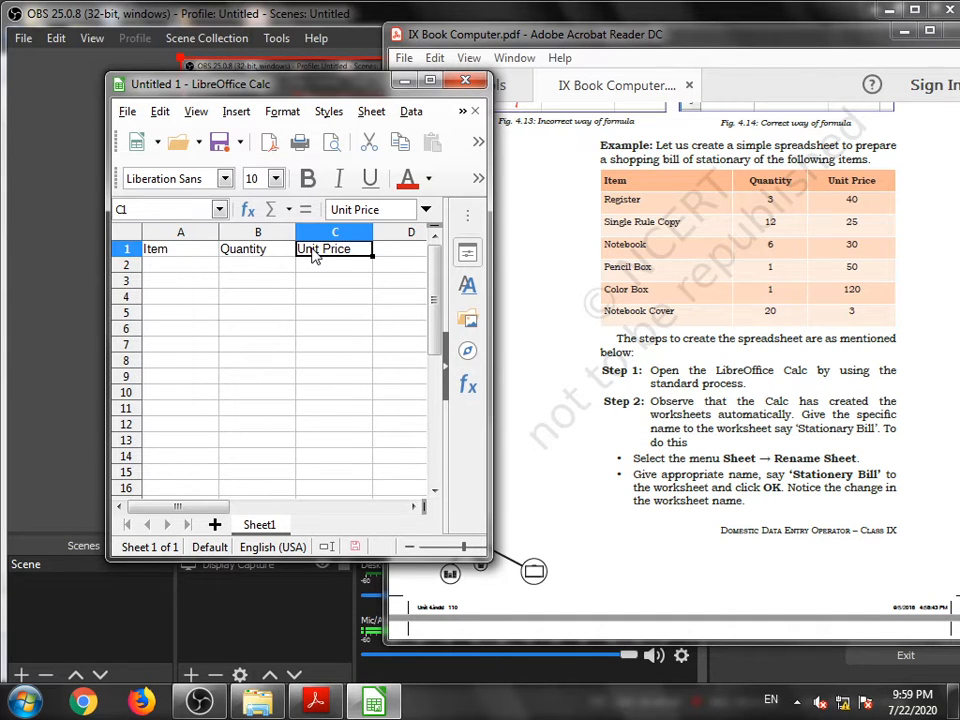
double_click(313, 250)
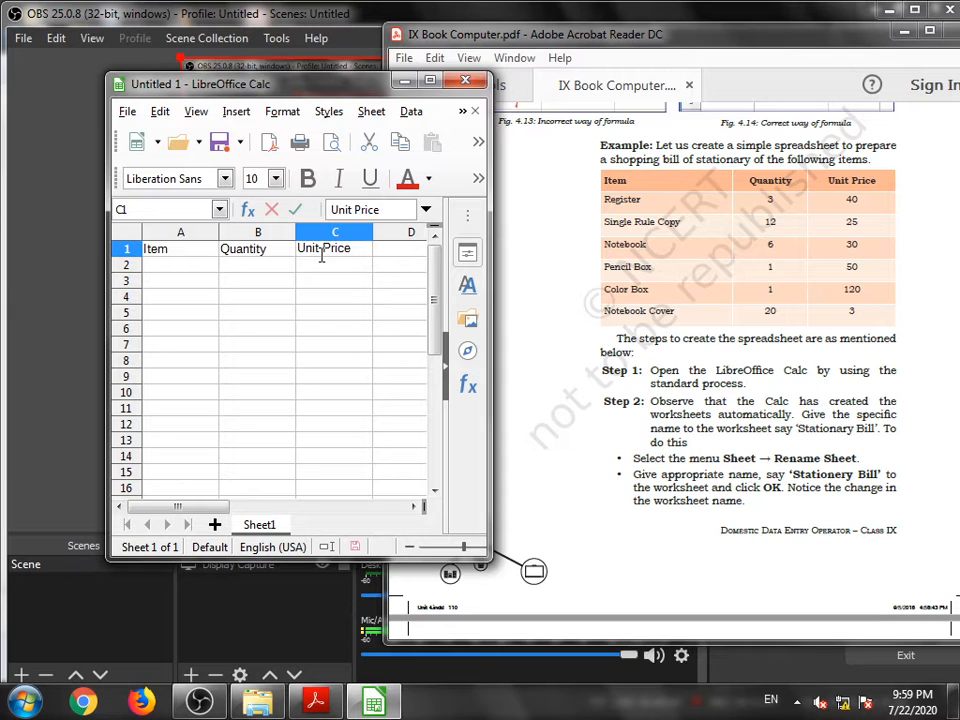
click(193, 268)
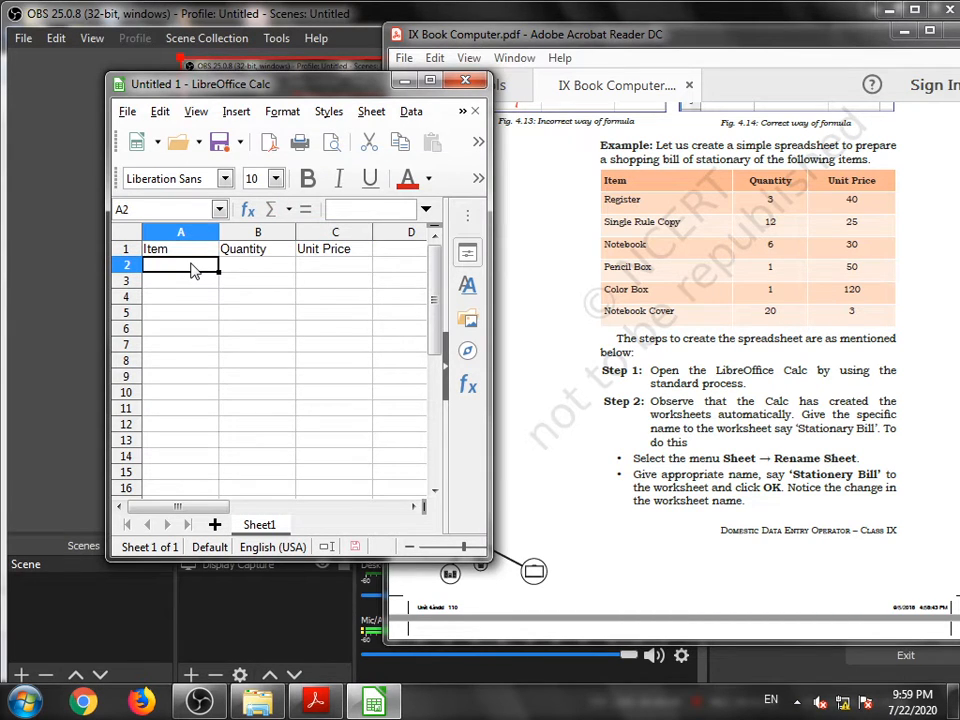
text(Register)
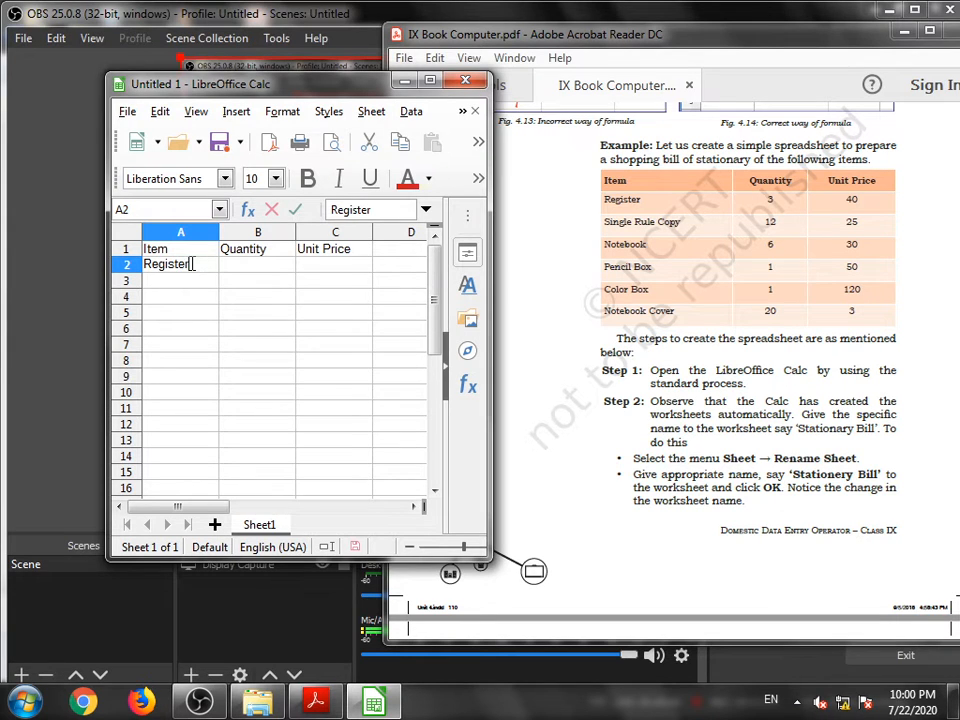
key(Return)
- Enter Single Rule Copy in A3 and Notebook in A4
text(S)
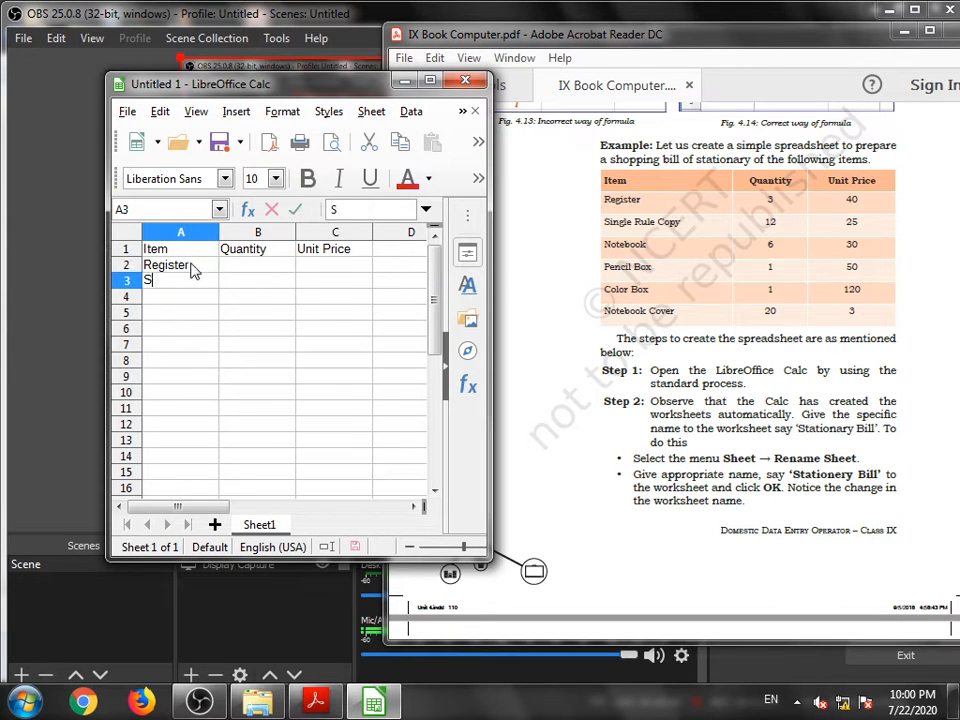
text(ingle Ru)
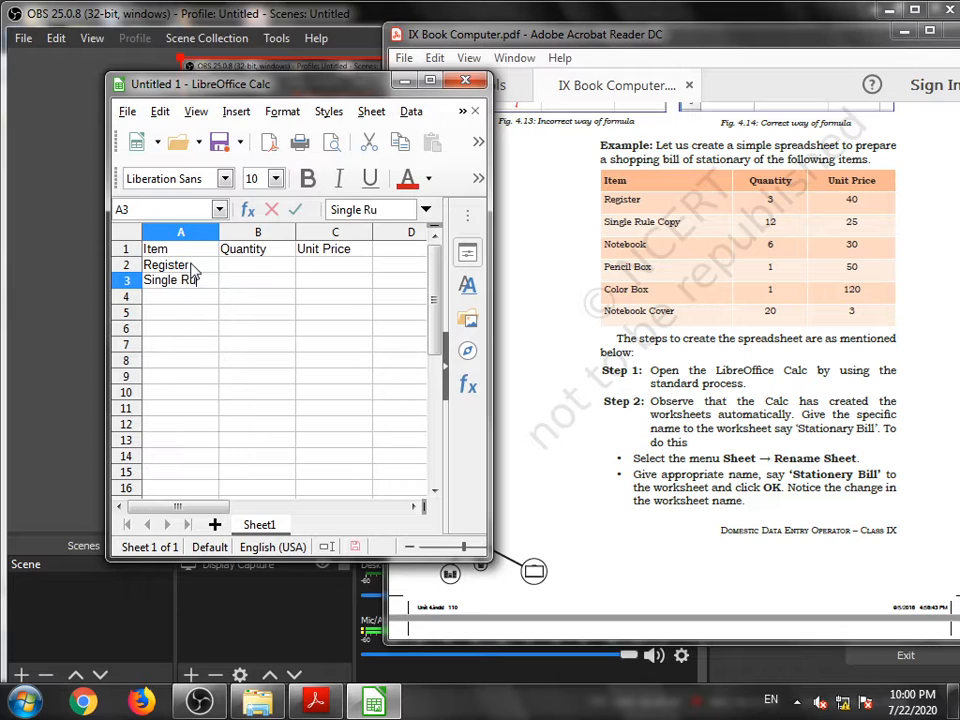
text(le Copy)
key(Return)
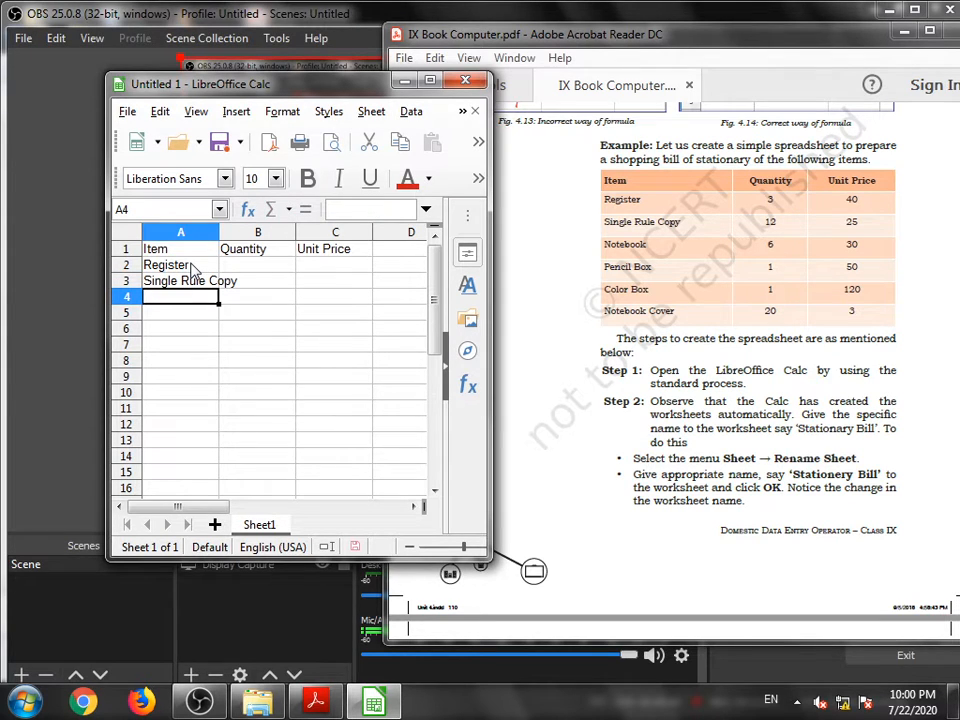
text(Notebook)
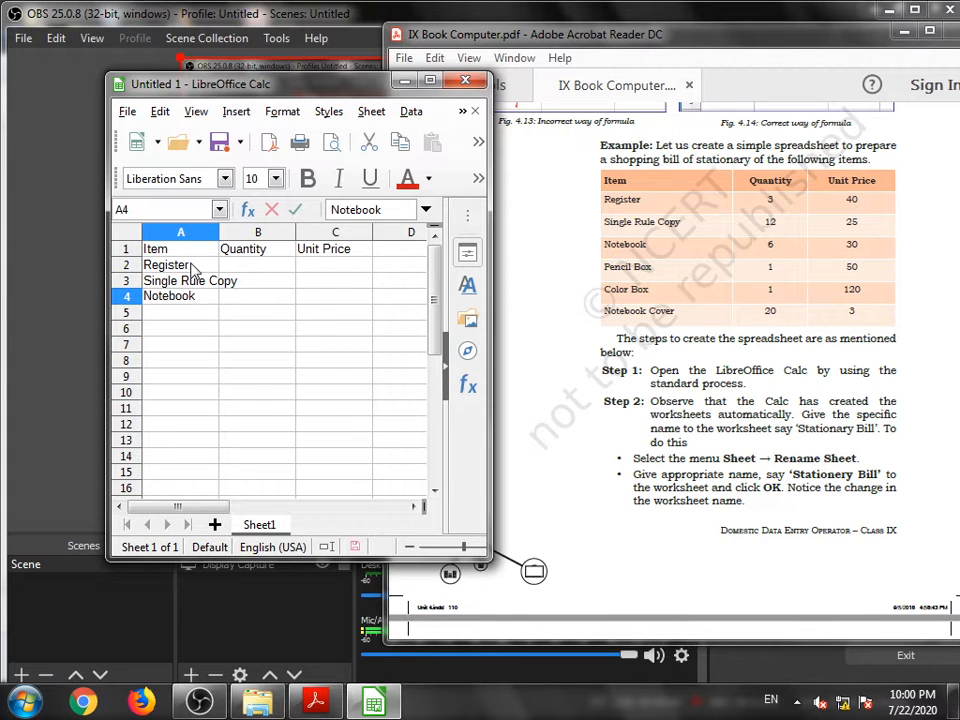
key(Return)
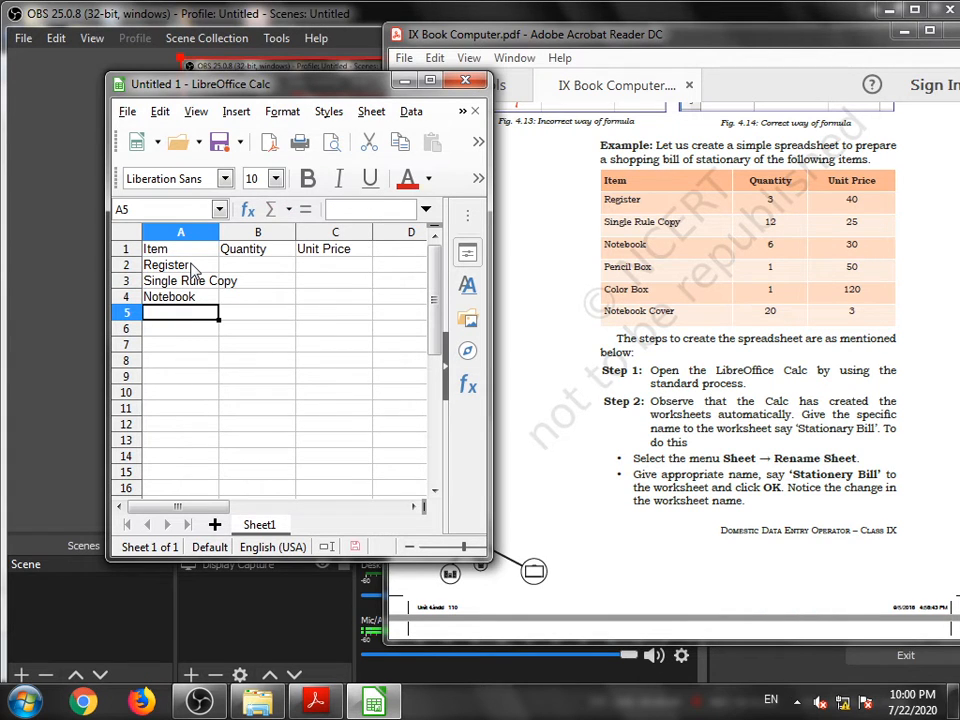
- Enter the items Pencil Box in cell A5 and Color Box in cell A6
text(Pencil)
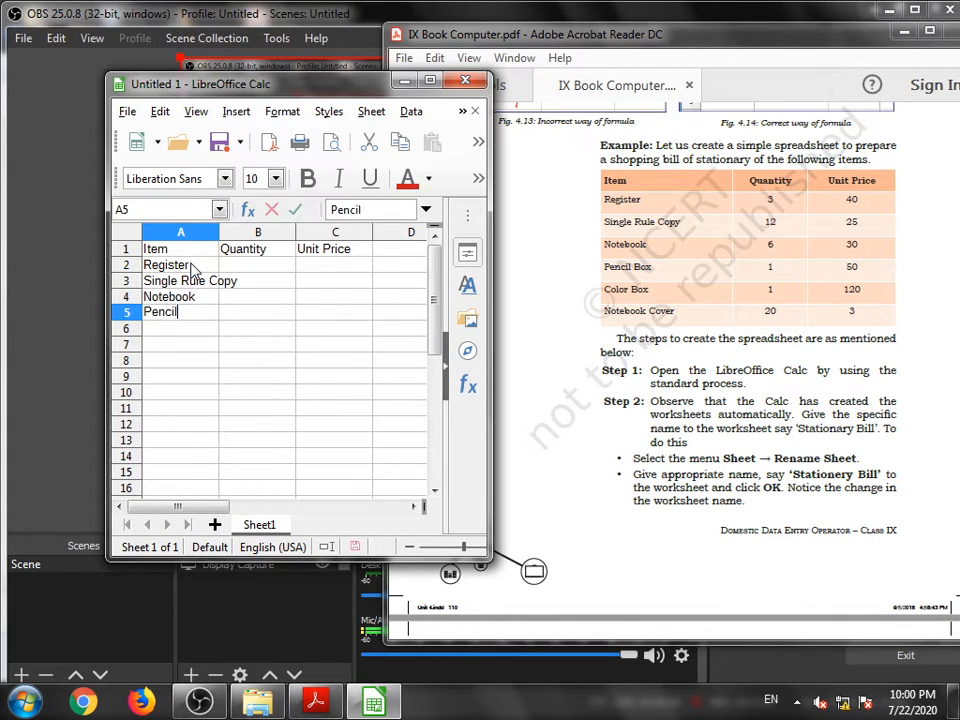
text( Box)
key(Return)
text(Colo)
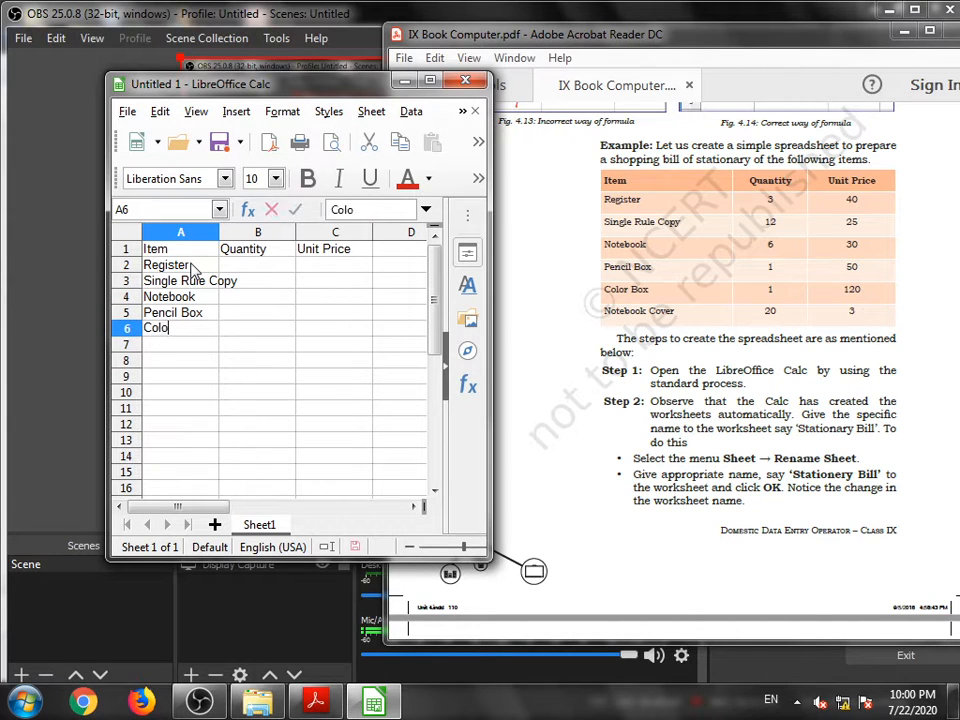
text(r Box)
key(Return)
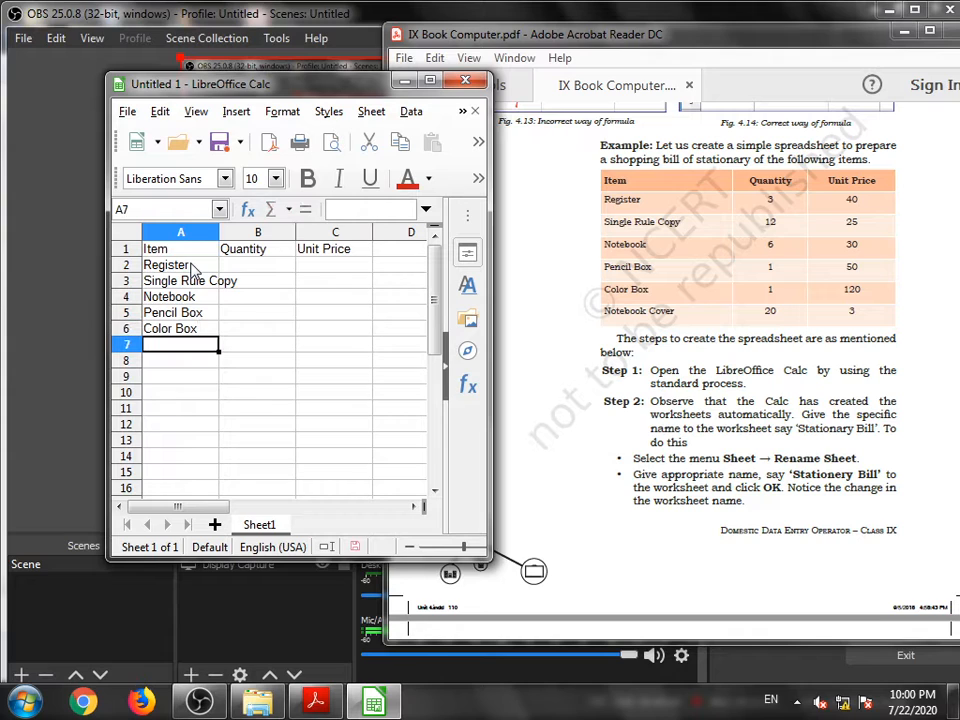
- Enter Notebook Cover in cell A7 and widen column A to fit the item names
text(Note)
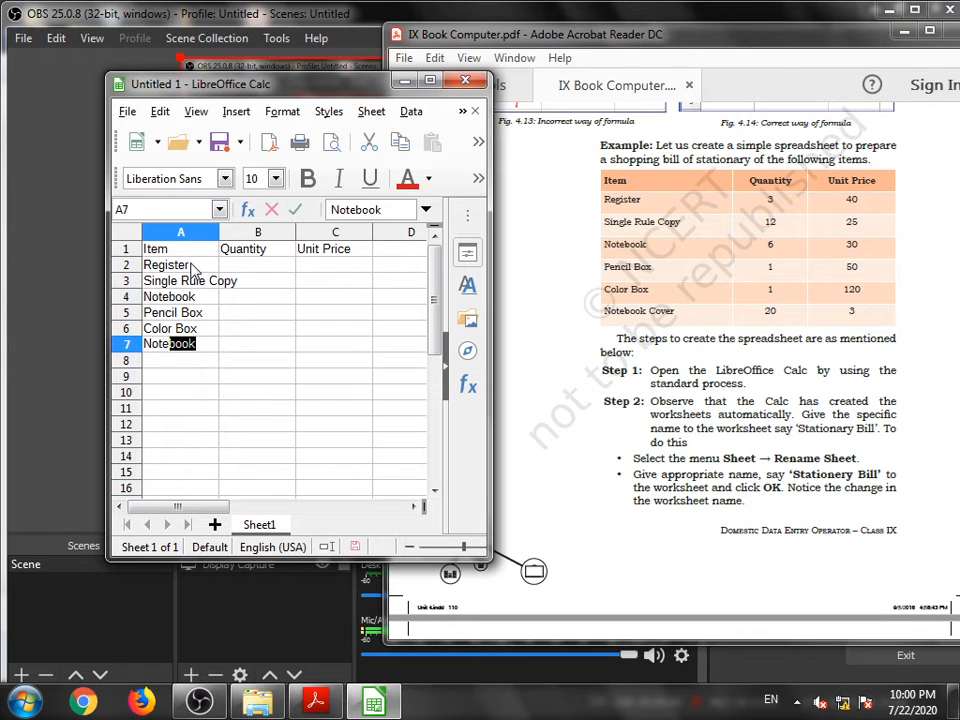
key(Tab)
key(Left)
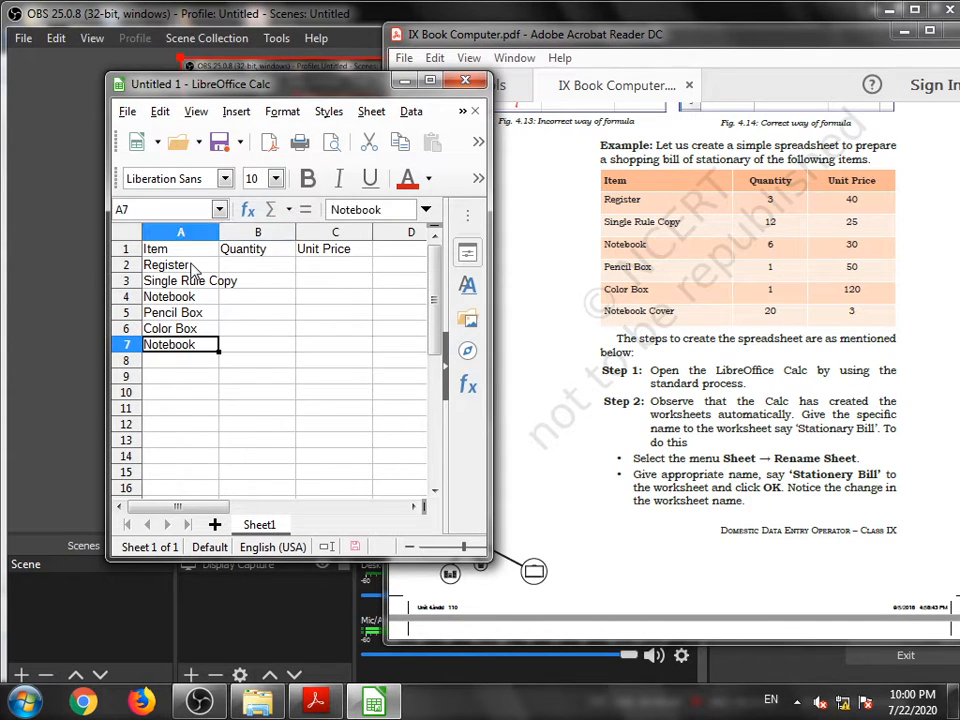
double_click(199, 345)
text(Cover)
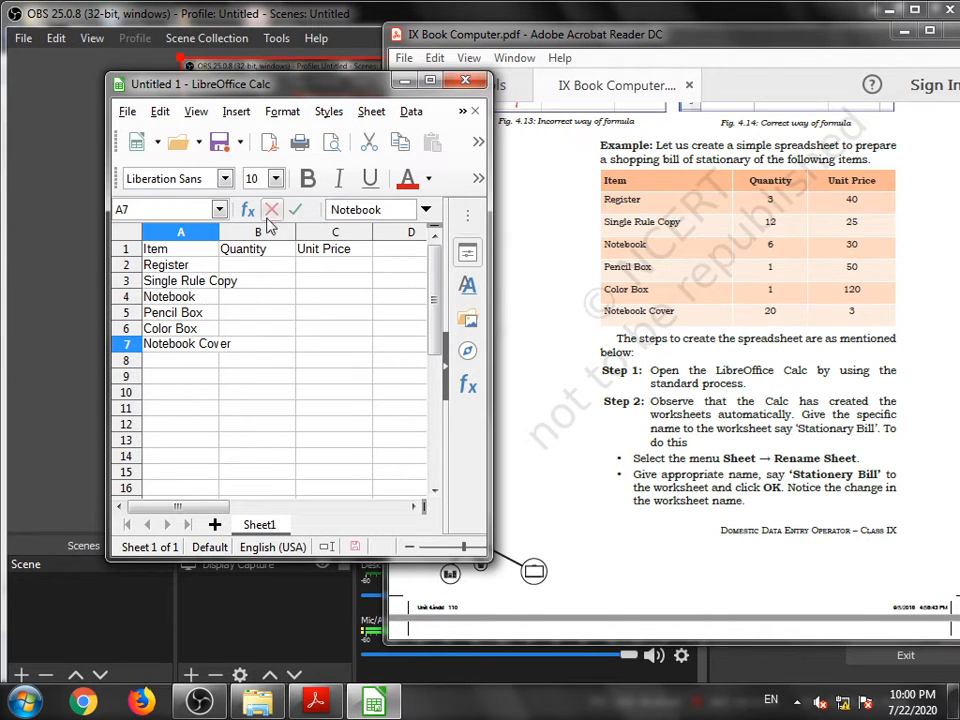
click(208, 231)
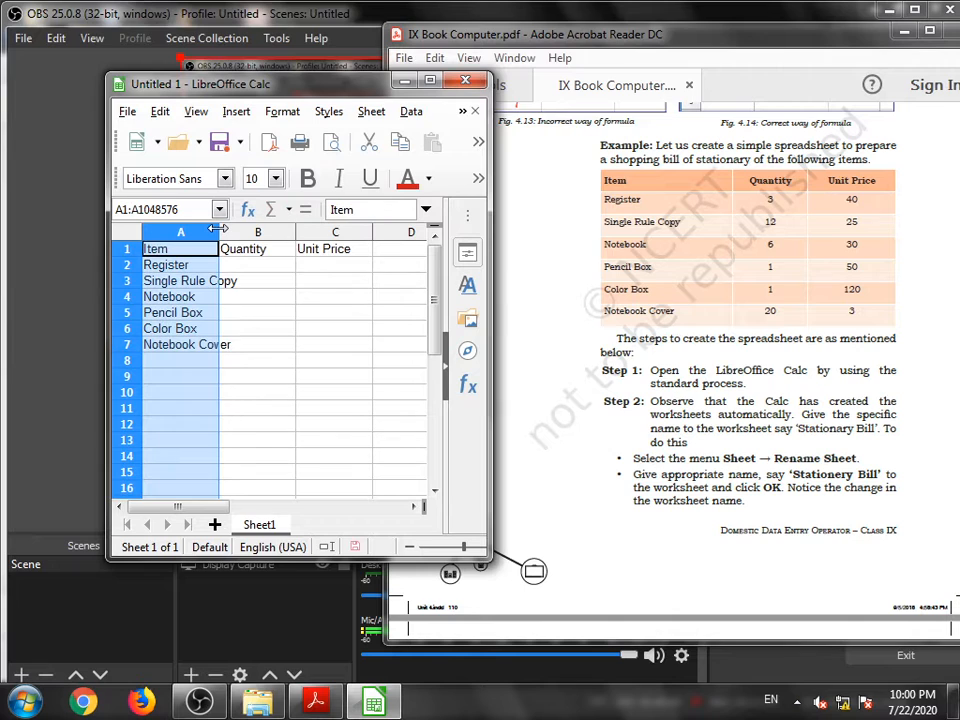
drag(217, 229, 242, 229)
- Enter the quantities 3, 12, 6, 1, 1 and 20 in cells B2 to B7
click(275, 297)
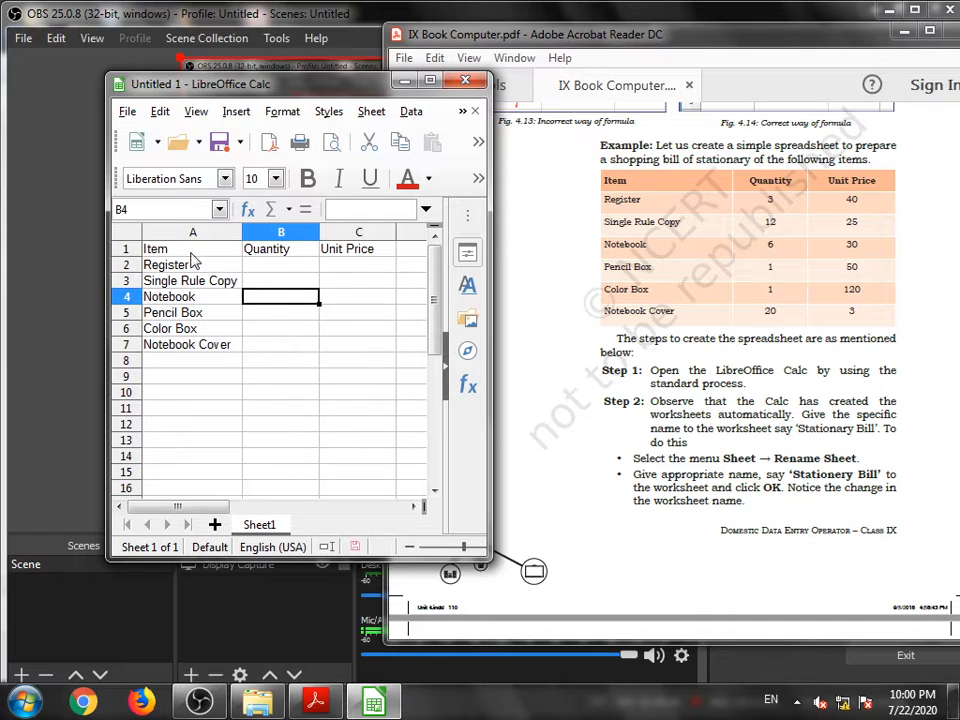
click(272, 268)
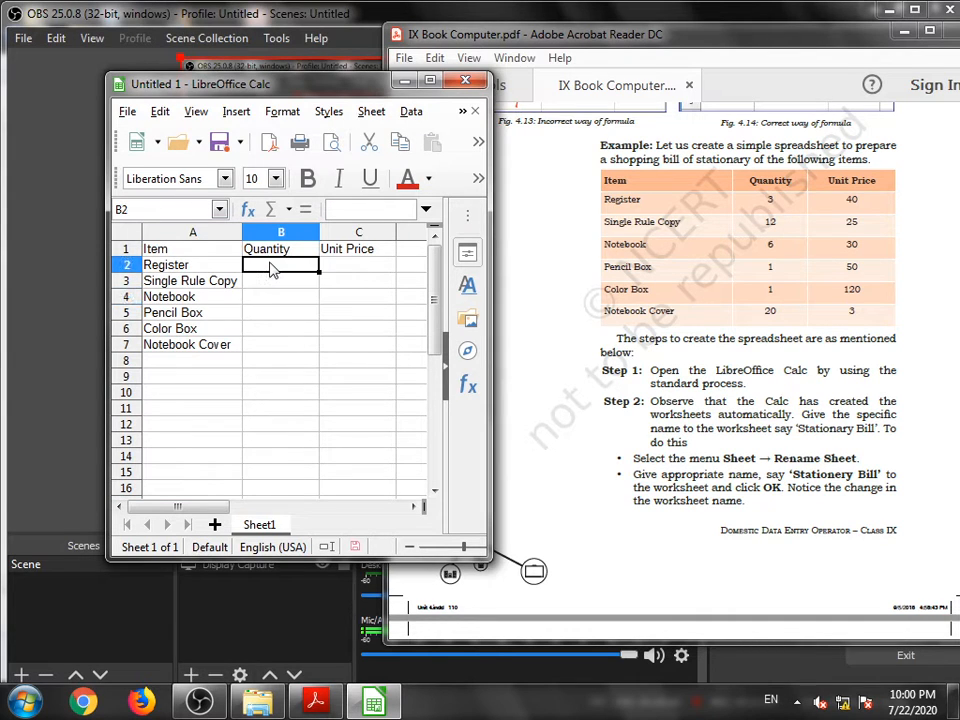
text(3)
key(Return)
text(12)
key(Return)
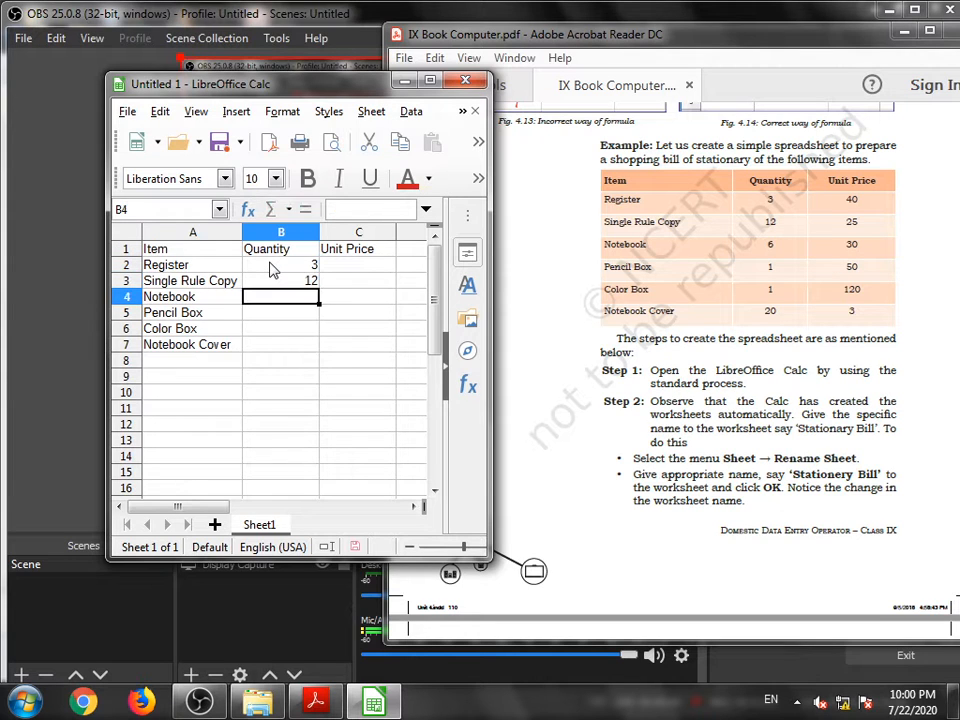
text(6)
key(Return)
text(1)
key(Return)
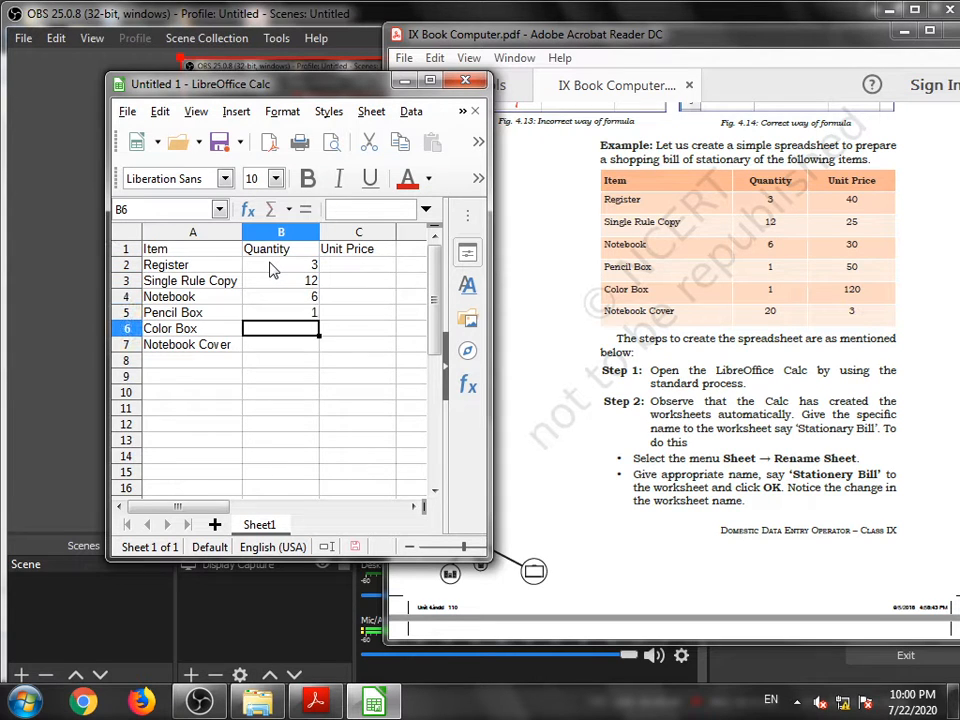
text(1)
key(Return)
text(20)
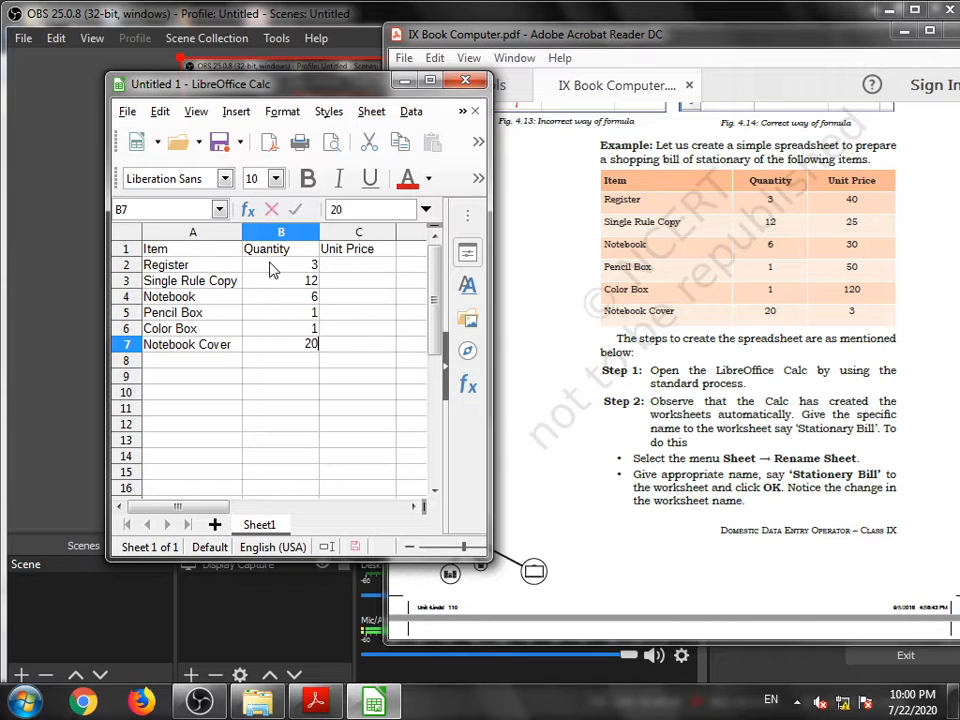
key(Tab)
- Enter the unit prices 40, 25, 30, 50, 120 and 3 in cells C2 to C7
key(Up)
key(Up)
key(Up)
key(Up)
key(Up)
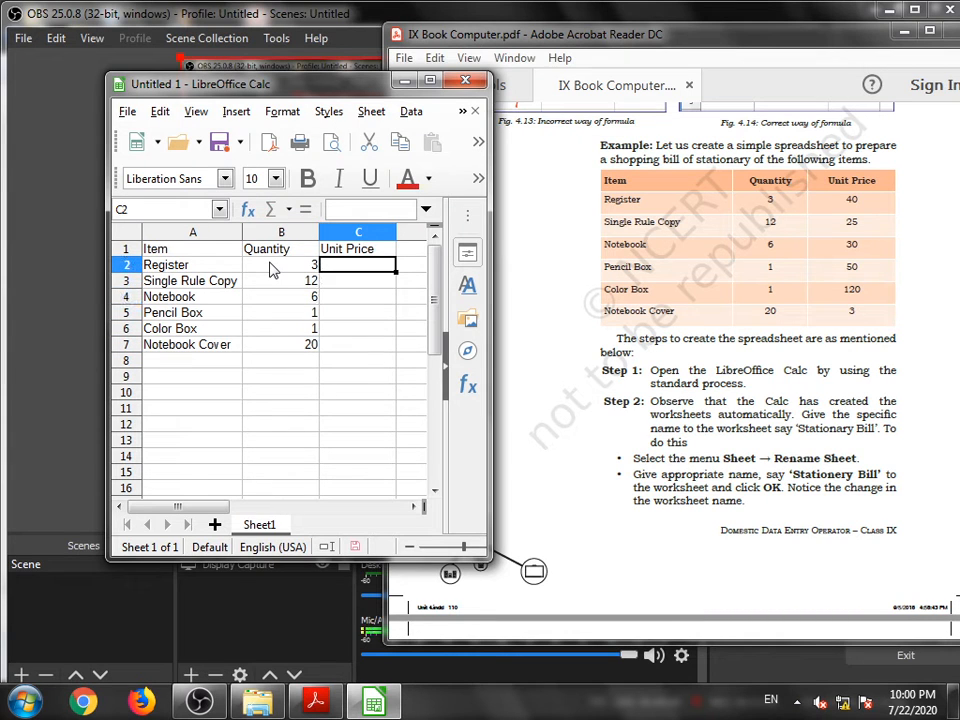
text(40)
key(Return)
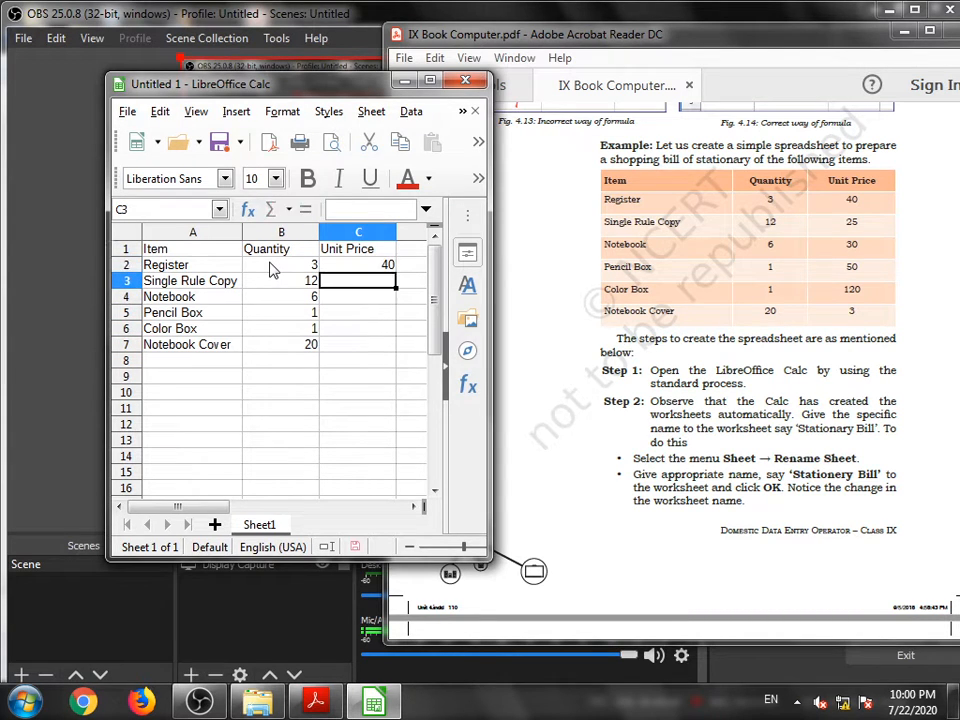
text(25)
key(Return)
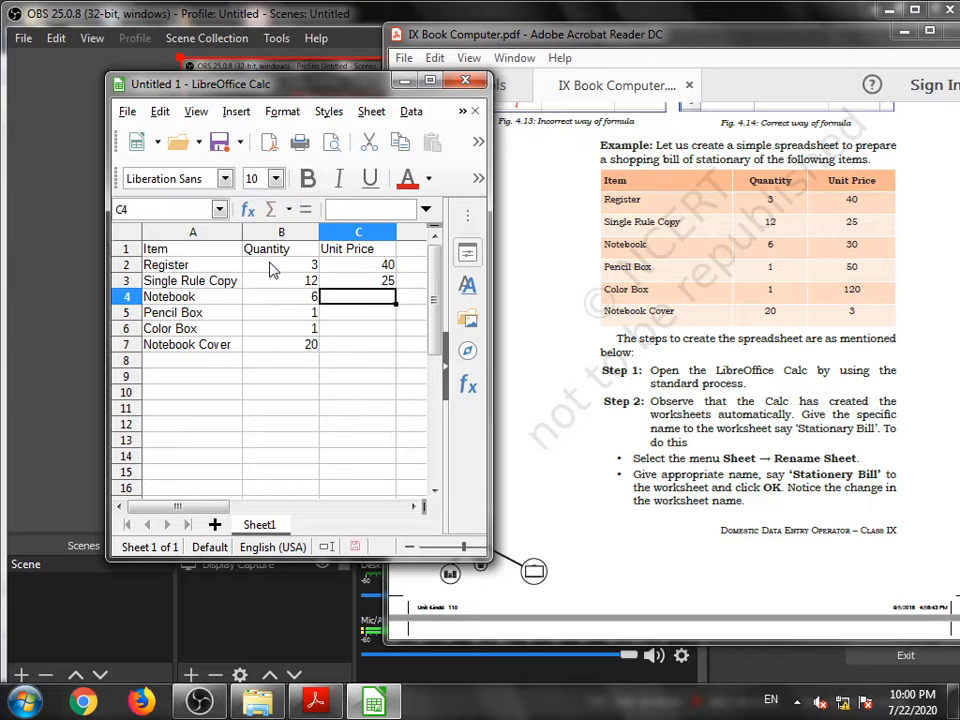
text(30)
key(Return)
text(50)
key(Return)
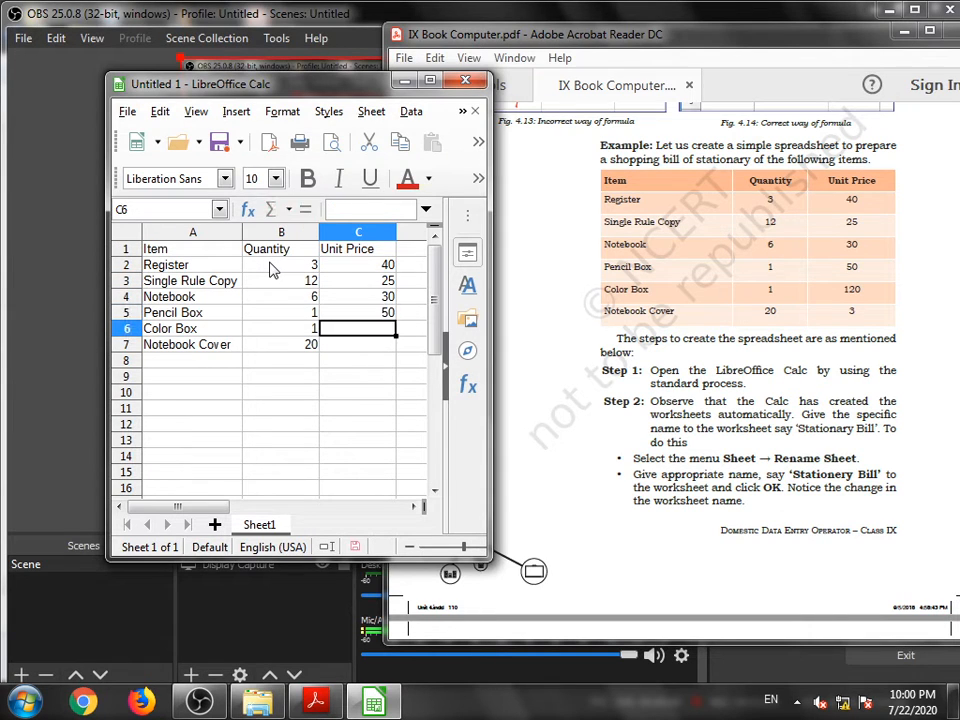
text(120)
key(Return)
text(3)
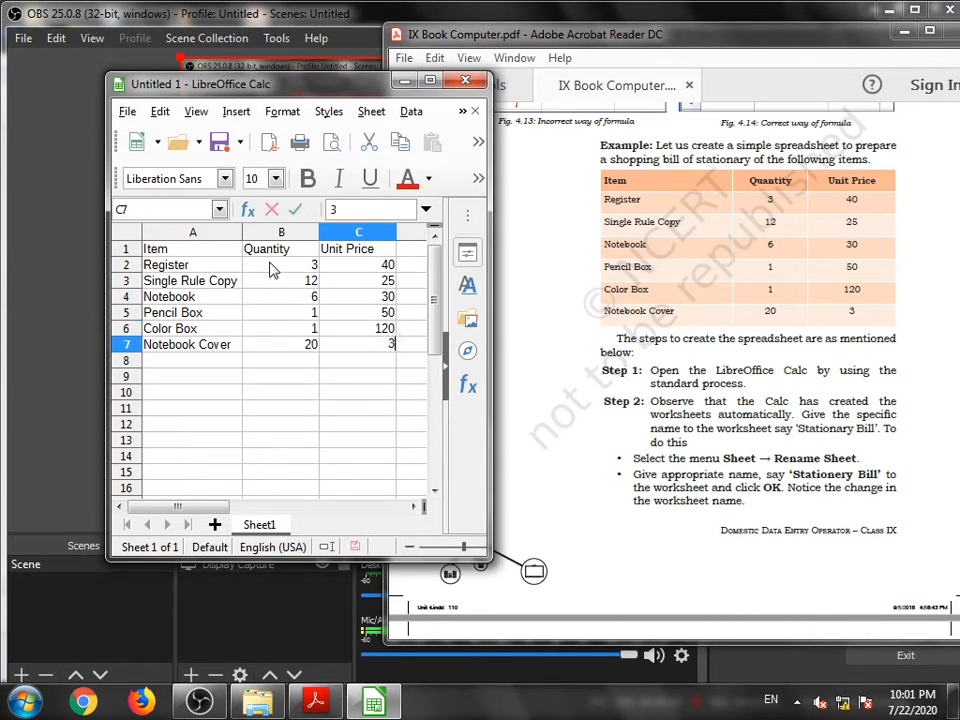
- Rename the worksheet Sheet1 as Stationary Bill
click(430, 80)
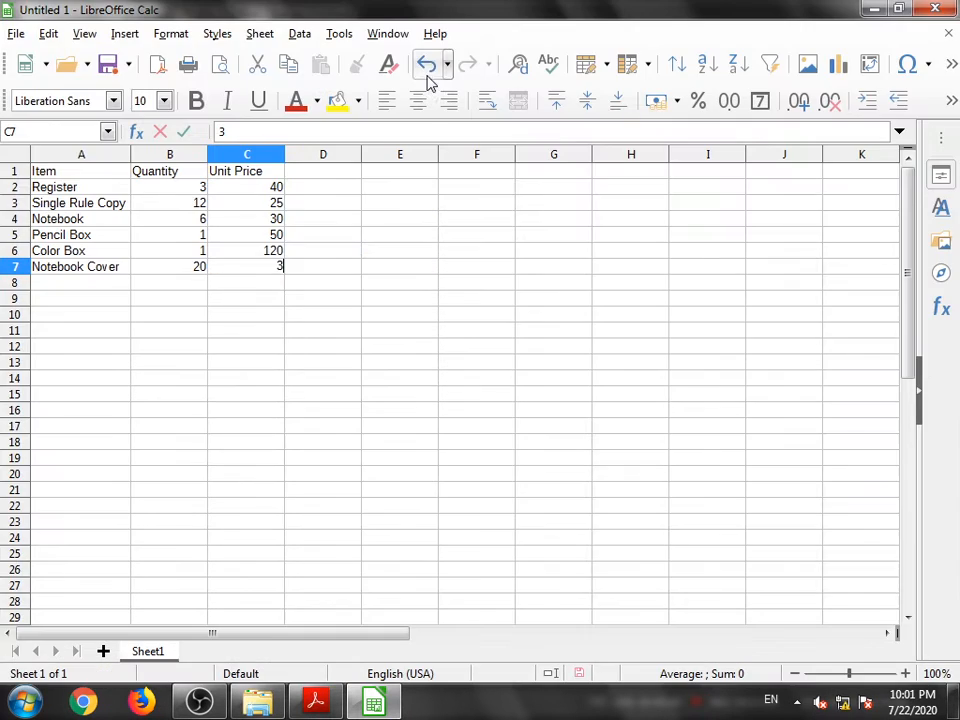
right_click(140, 658)
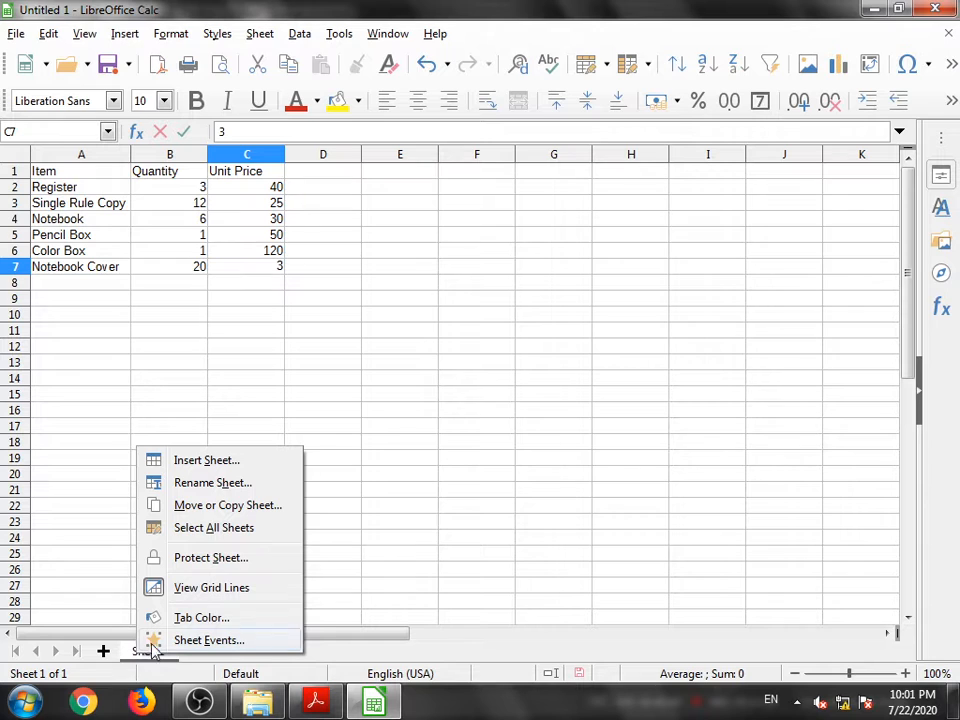
click(184, 485)
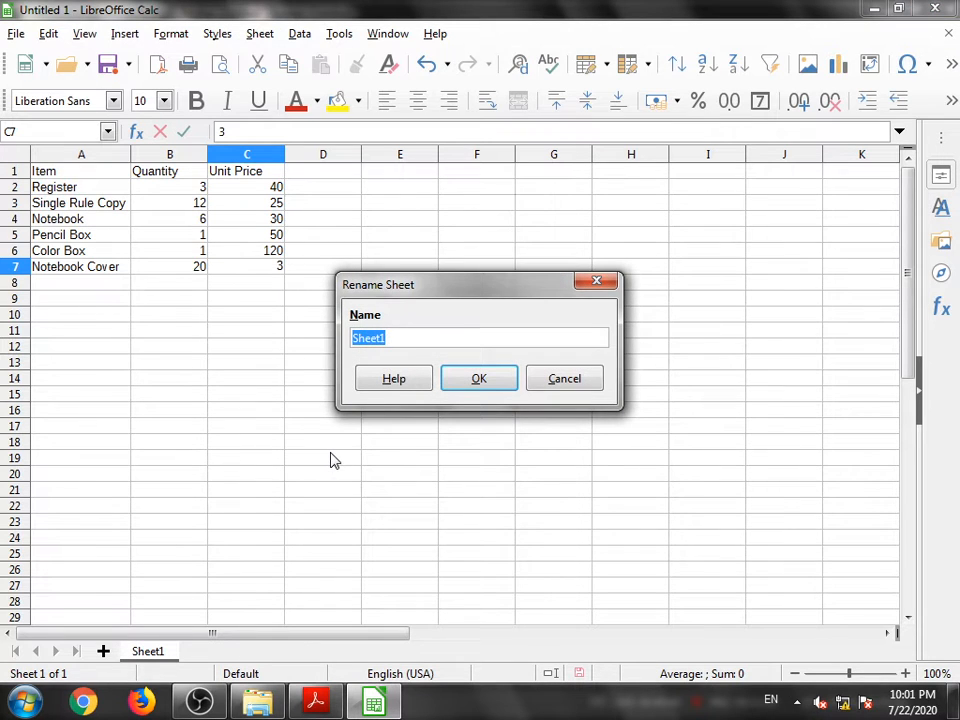
key(BackSpace)
text(Stationary B)
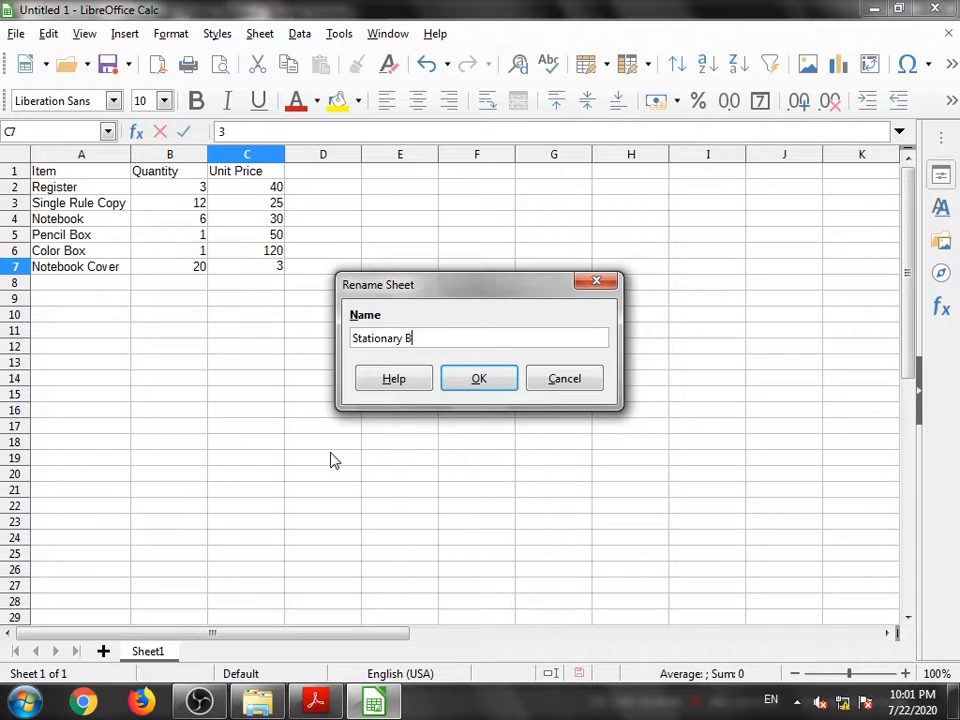
text(ill)
click(477, 383)
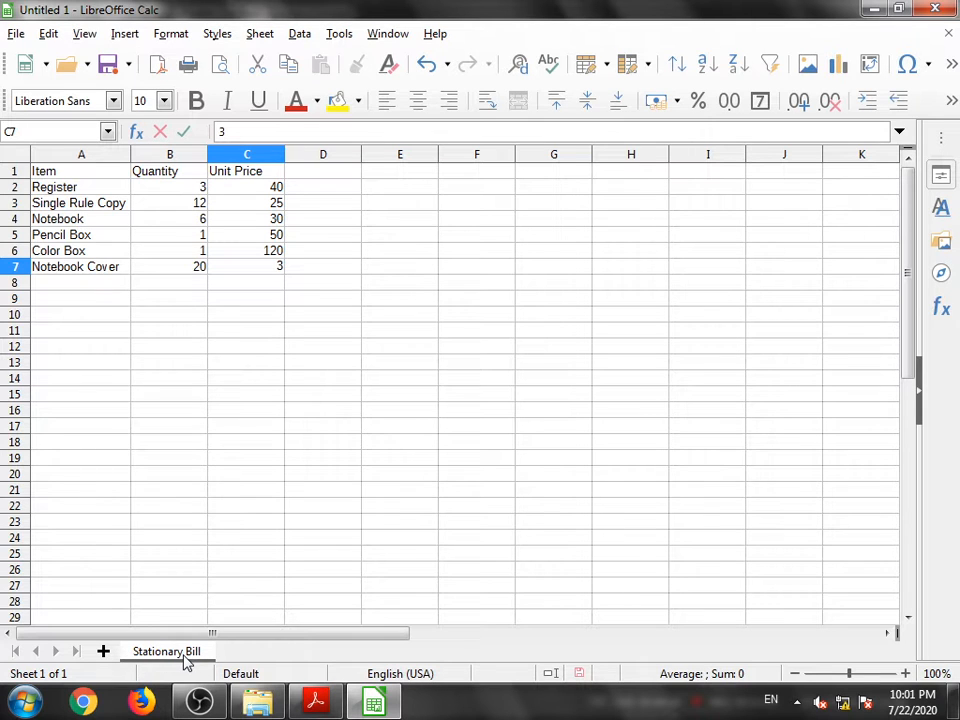
- Save the spreadsheet as an ODF Spreadsheet named Stationary Bill in the Documents library
click(17, 34)
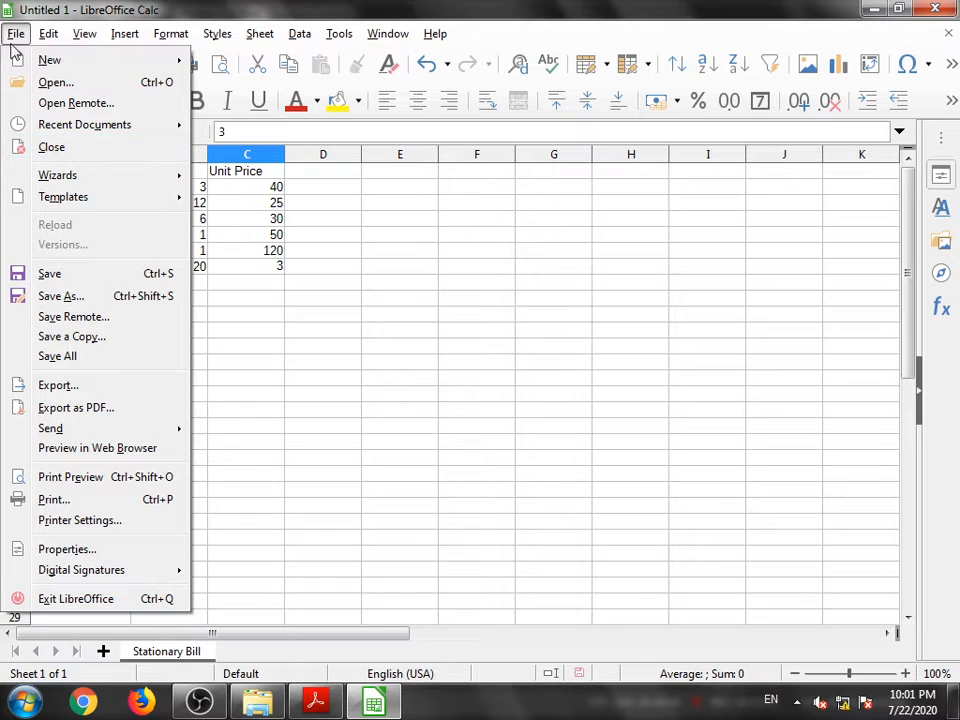
click(60, 296)
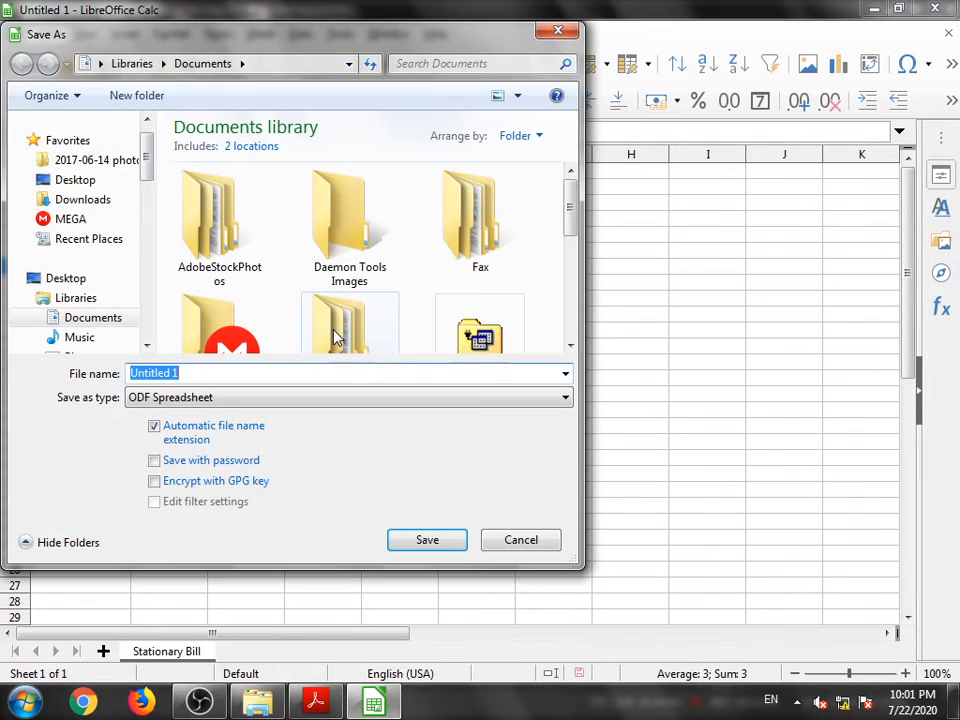
click(184, 372)
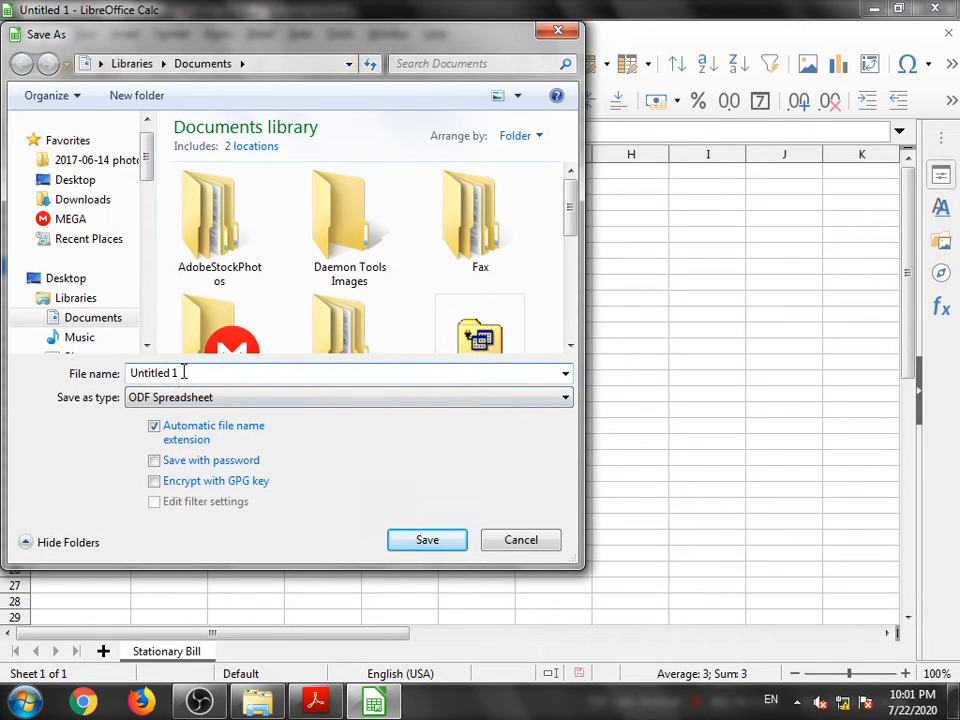
key(BackSpace)
key(BackSpace)
key(BackSpace)
key(BackSpace)
key(BackSpace)
key(BackSpace)
key(BackSpace)
key(BackSpace)
text(S)
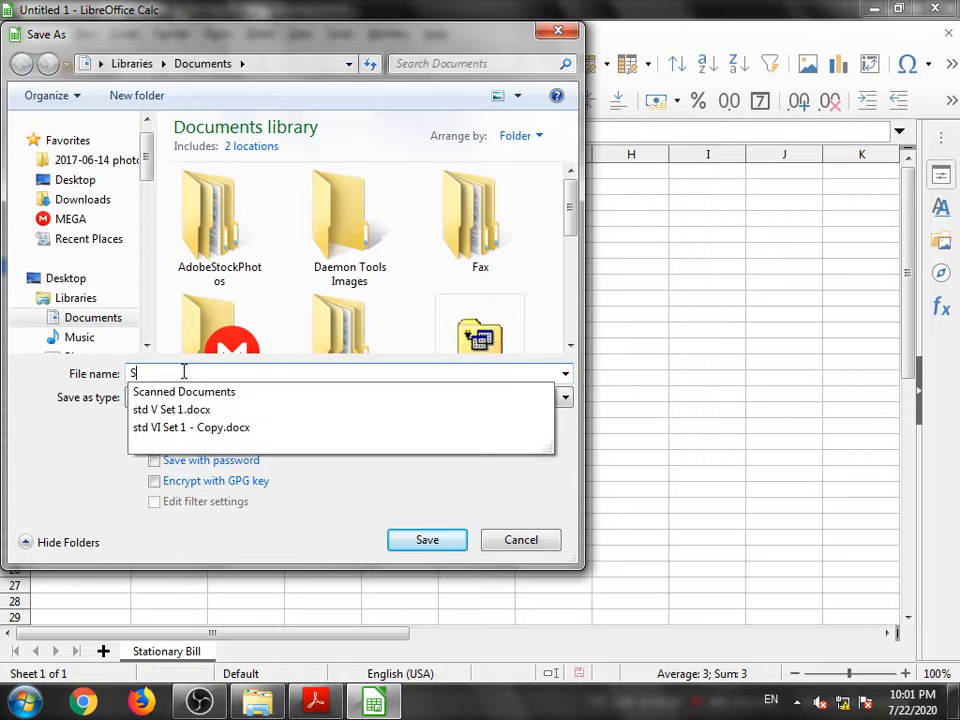
text(tationary Bill)
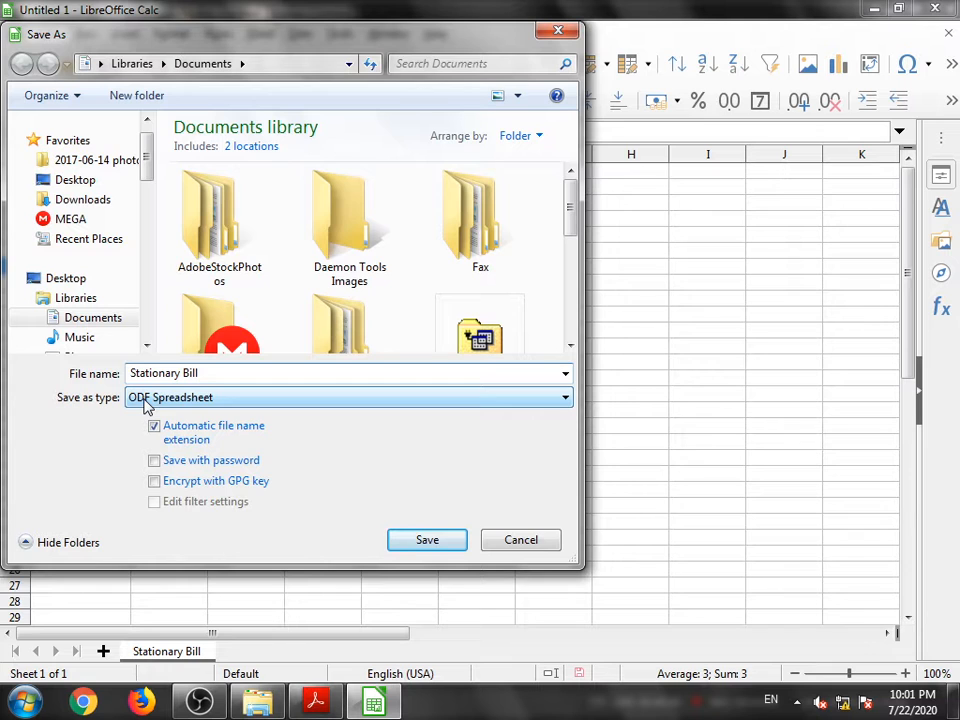
click(422, 545)
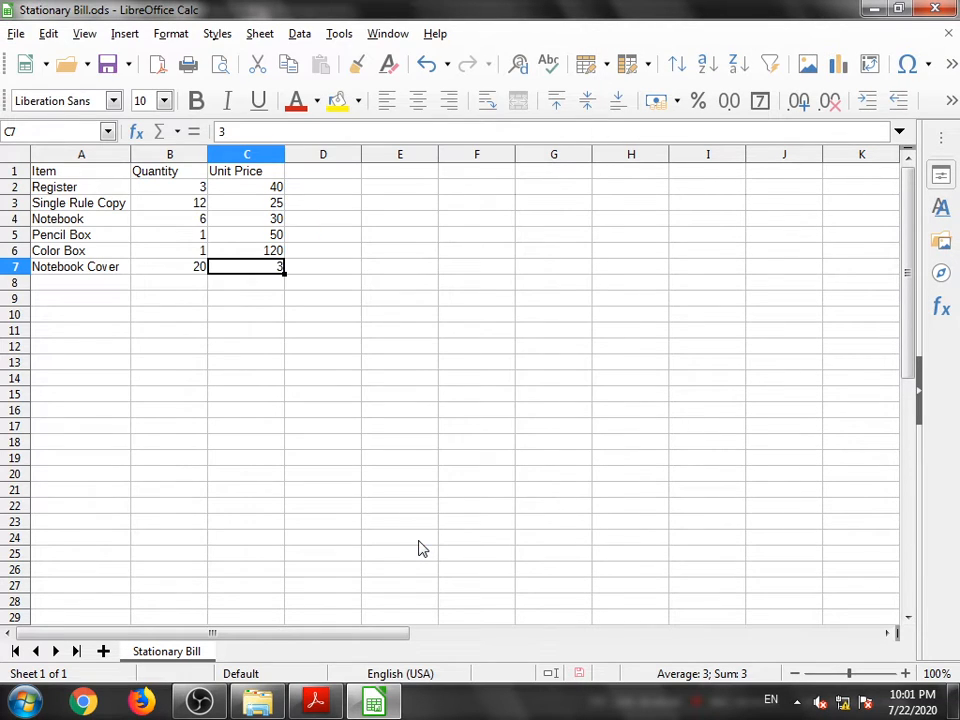
- Switch to the textbook PDF and read ahead to the instructions for calculating each item's total cost
click(315, 703)
scroll(552, 470, down, 5)
scroll(530, 406, down, 5)
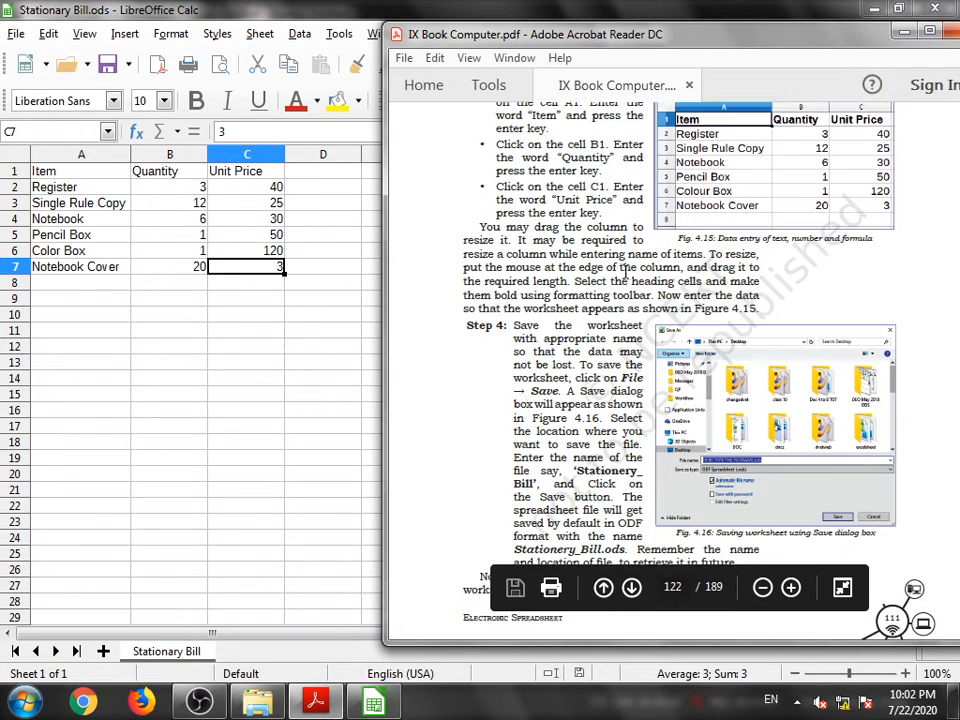
click(900, 9)
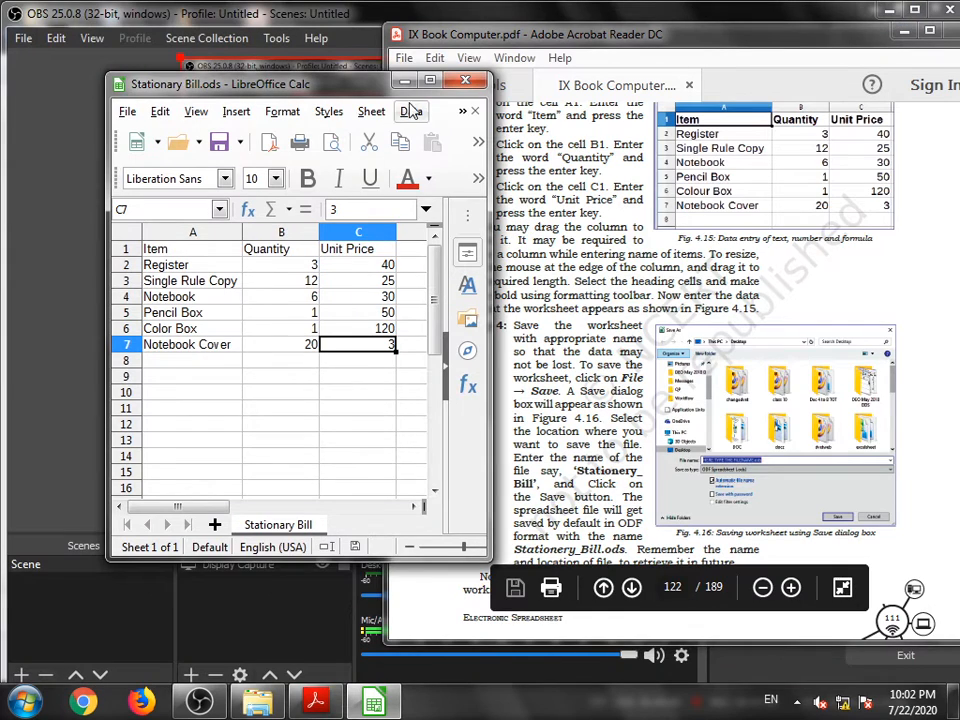
click(430, 81)
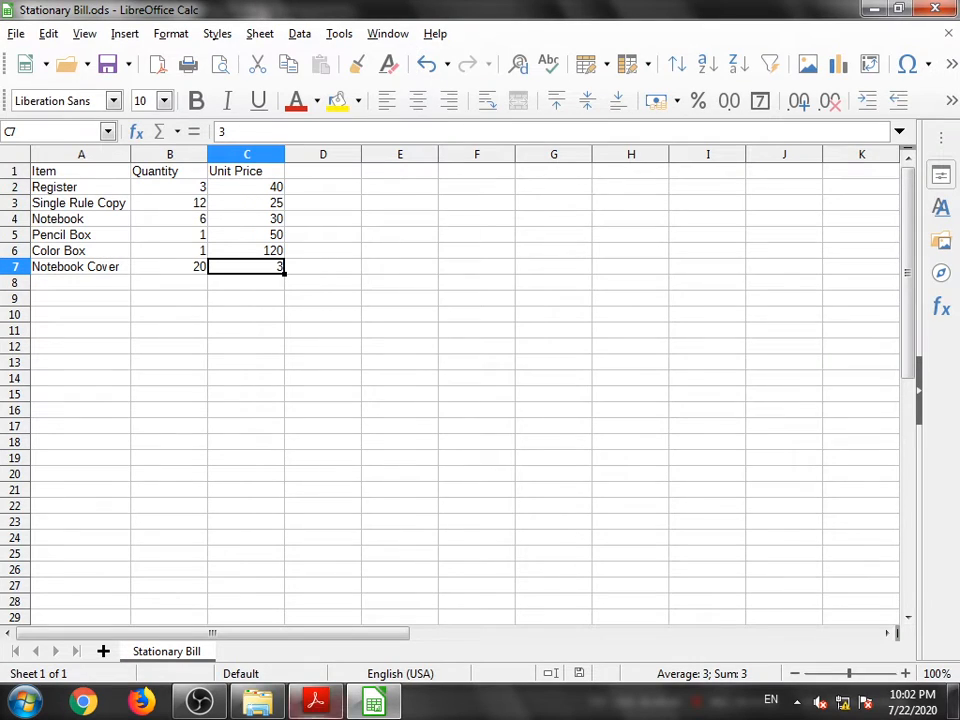
click(315, 703)
click(930, 32)
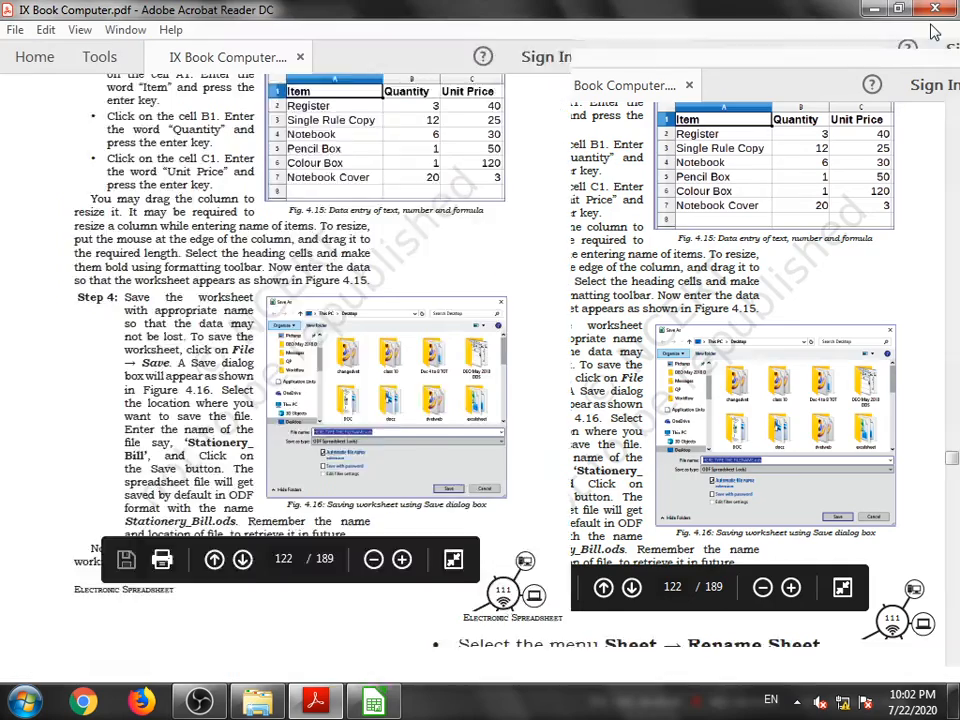
scroll(350, 416, down, 1)
scroll(350, 416, down, 5)
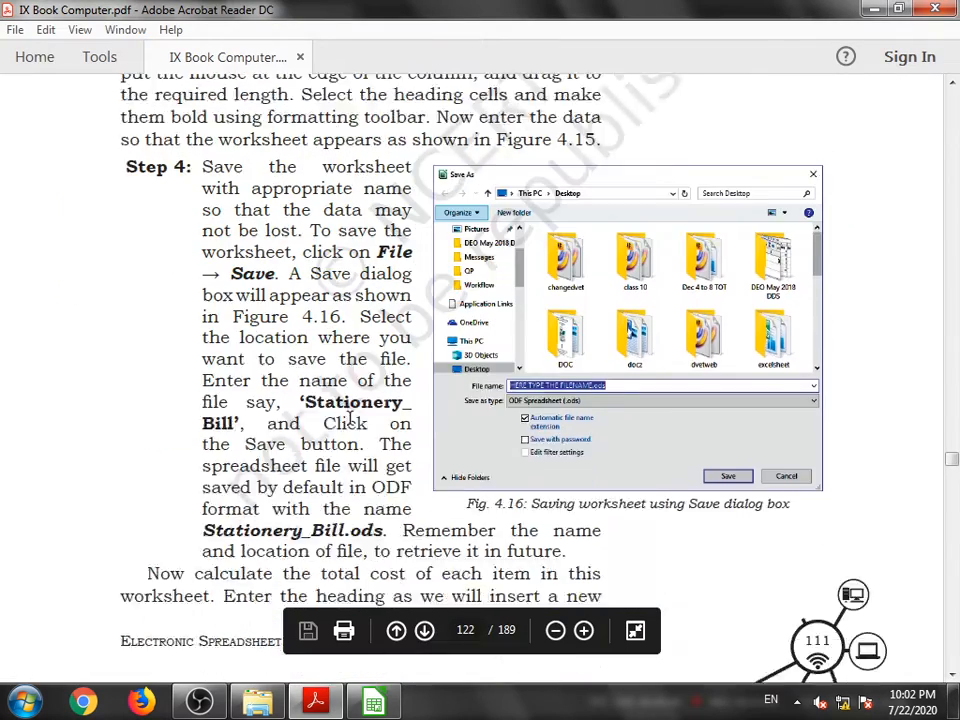
scroll(361, 440, down, 3)
scroll(361, 440, down, 5)
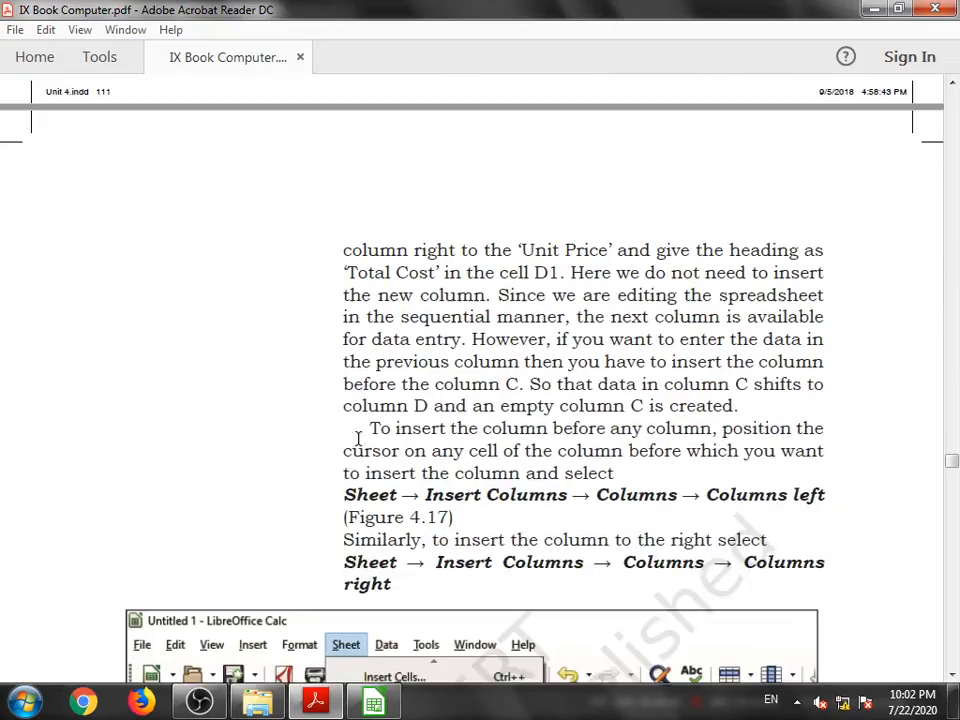
scroll(497, 336, down, 3)
scroll(457, 338, down, 3)
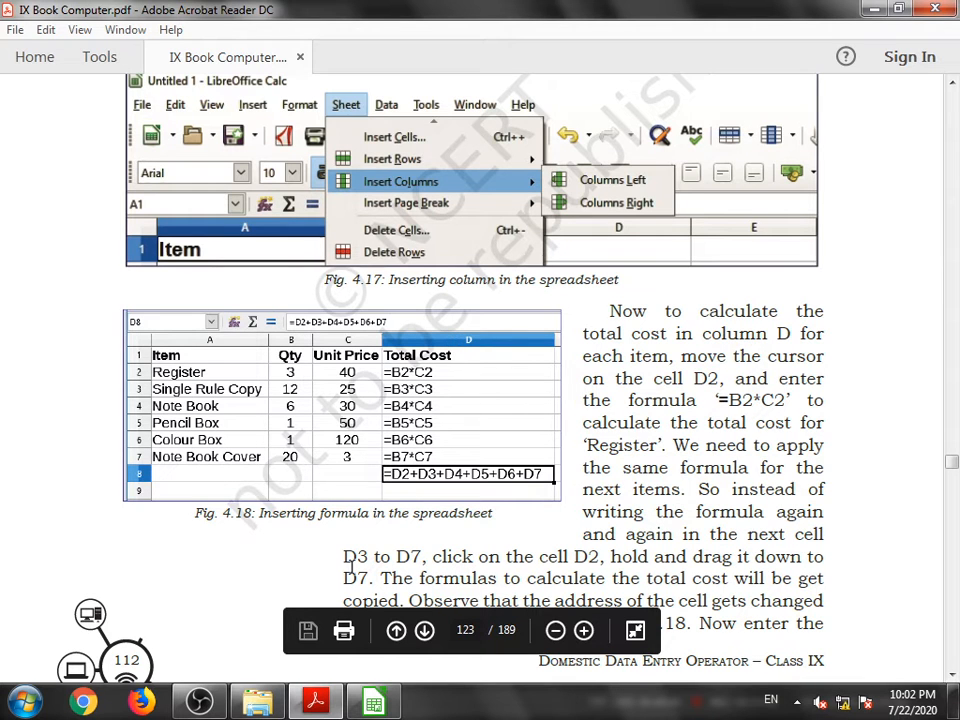
- Return to the spreadsheet and enter the header Total cost in cell D1
click(374, 704)
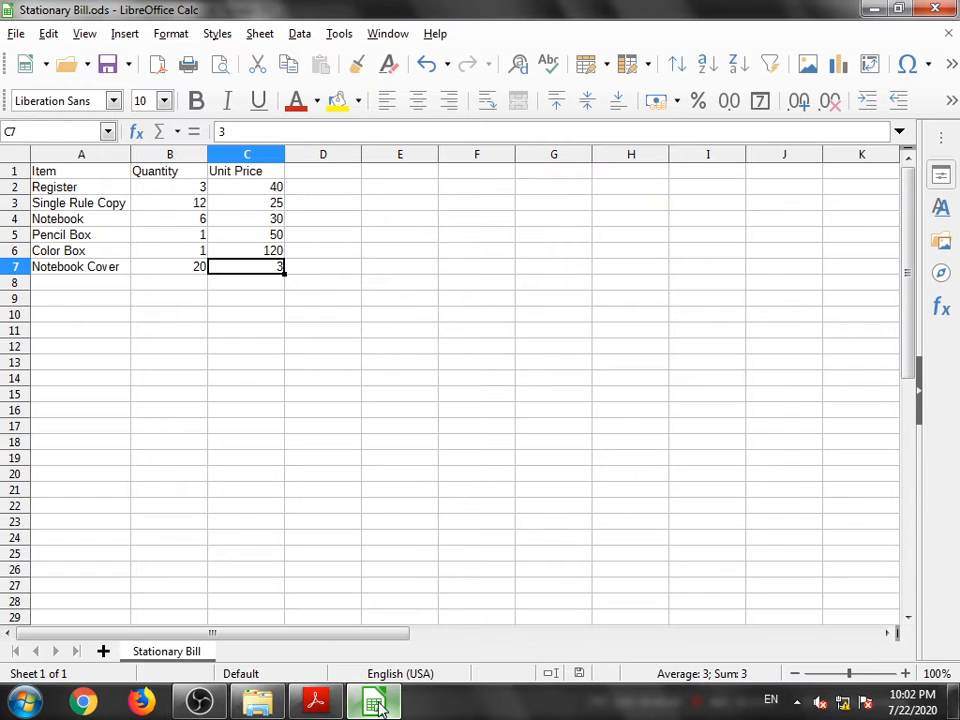
click(304, 177)
text(T)
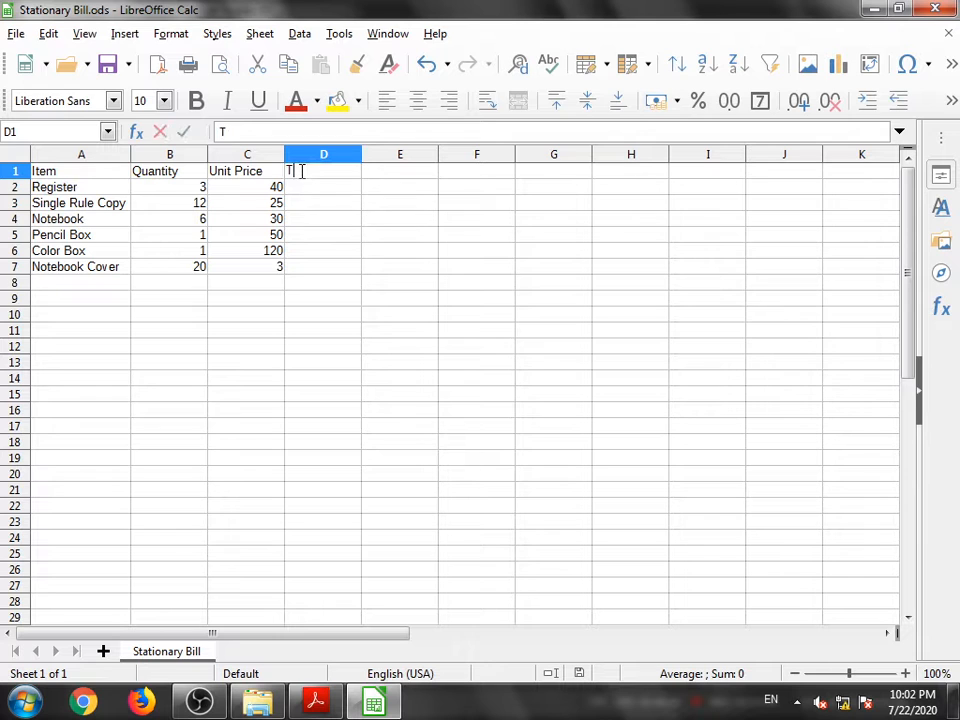
text(otal cost)
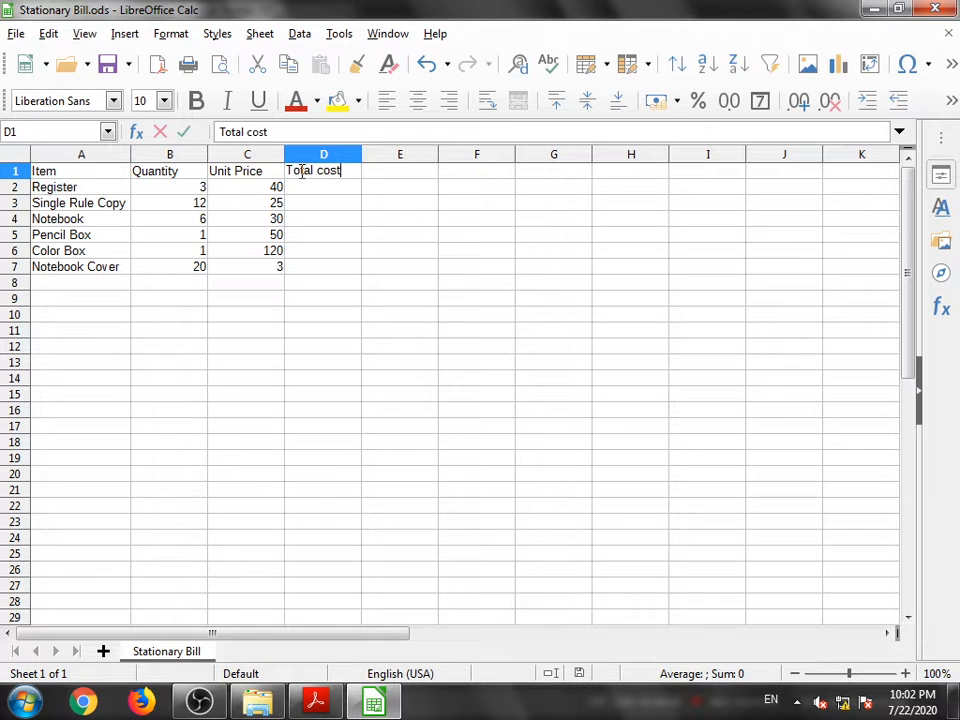
- Check the textbook instructions, then enter the formula =B2*C2 in cell D2 to calculate the Register's total cost
click(316, 702)
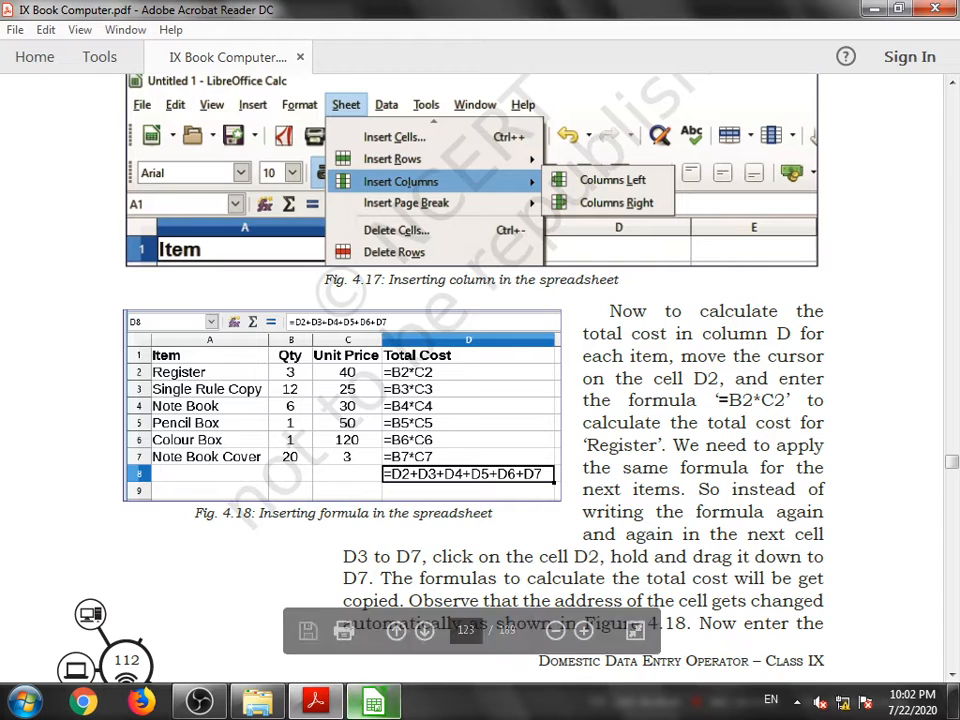
click(376, 705)
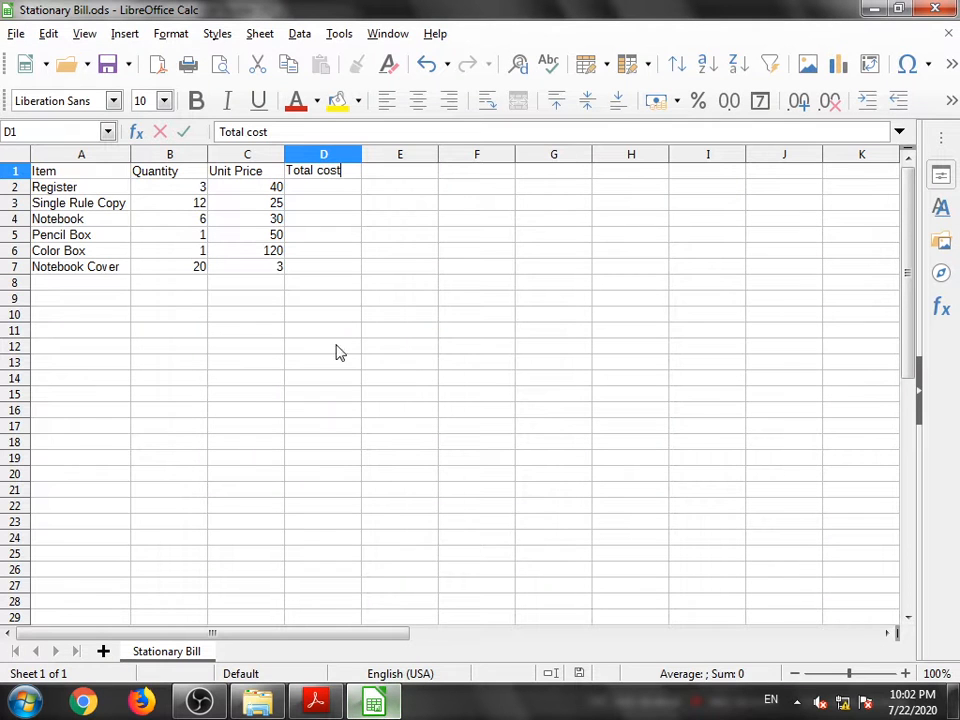
click(311, 194)
text(=)
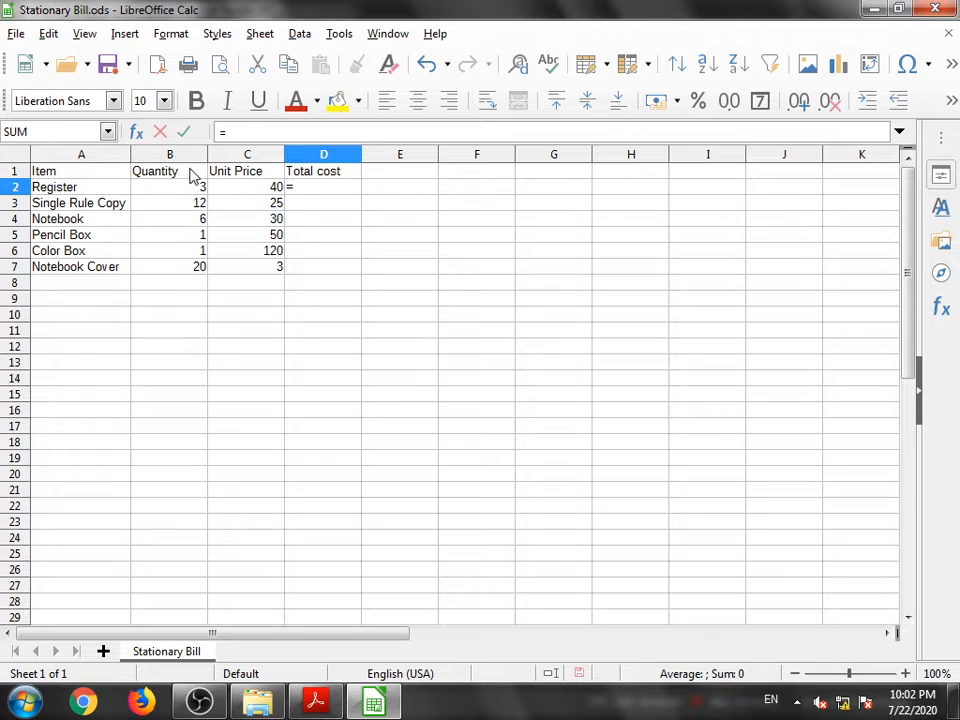
text(b2*)
key(BackSpace)
key(BackSpace)
click(188, 189)
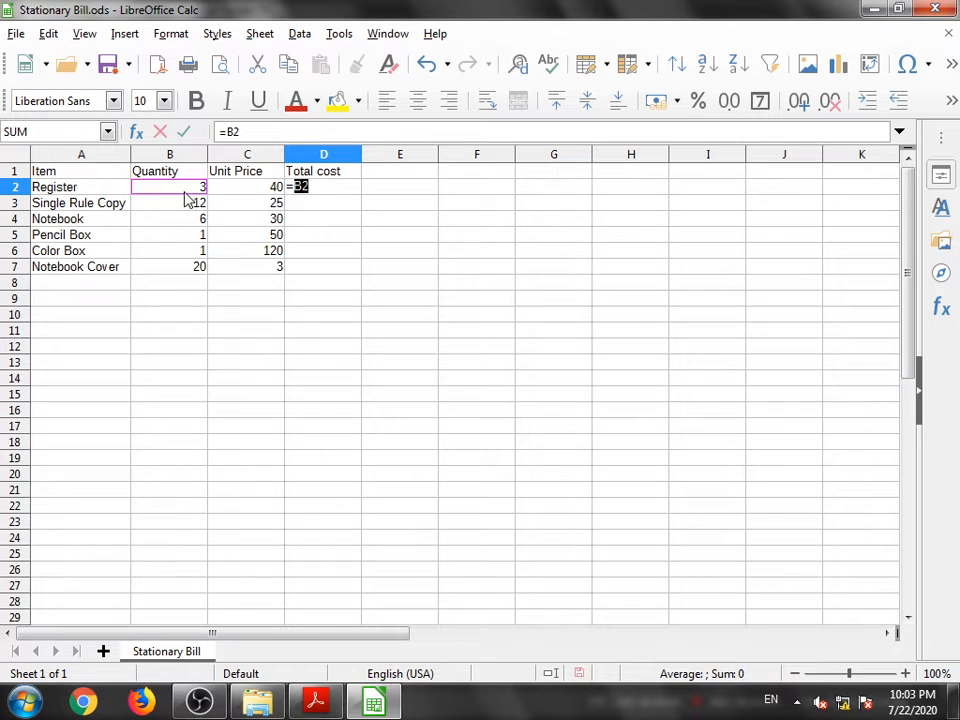
click(318, 187)
text(*)
click(237, 194)
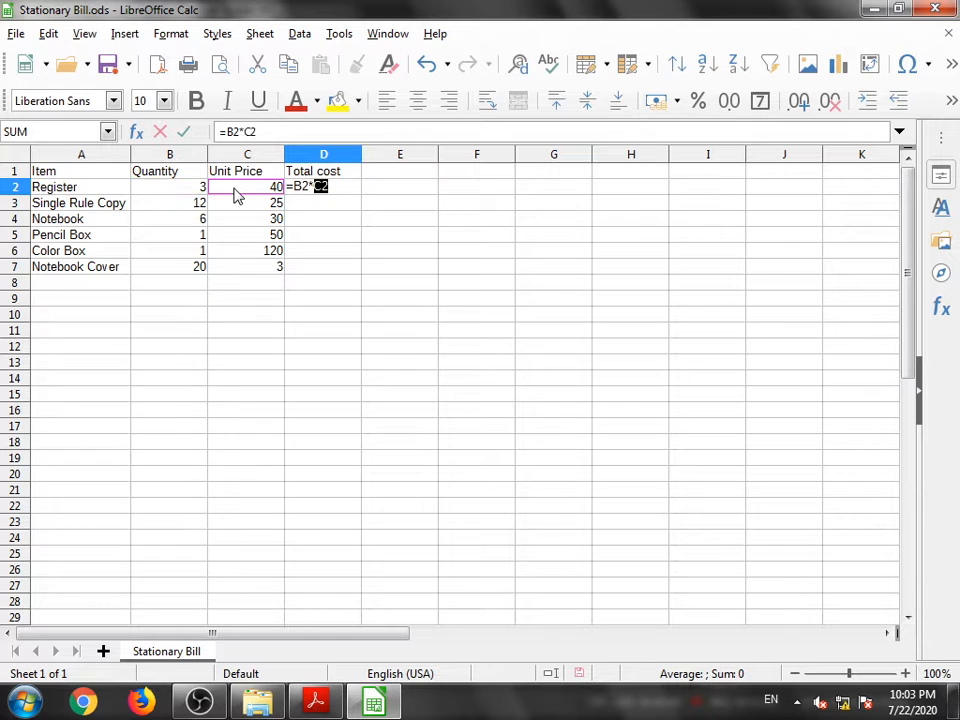
click(334, 188)
key(Return)
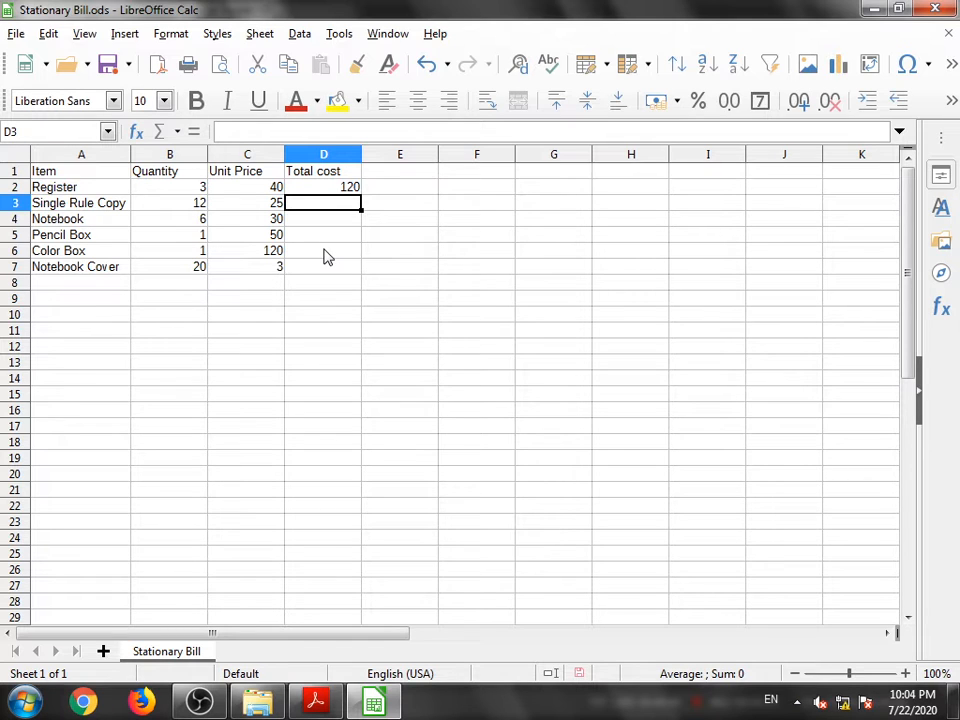
- Copy the D2 formula down through D7 by filling it down the Total cost column
click(311, 190)
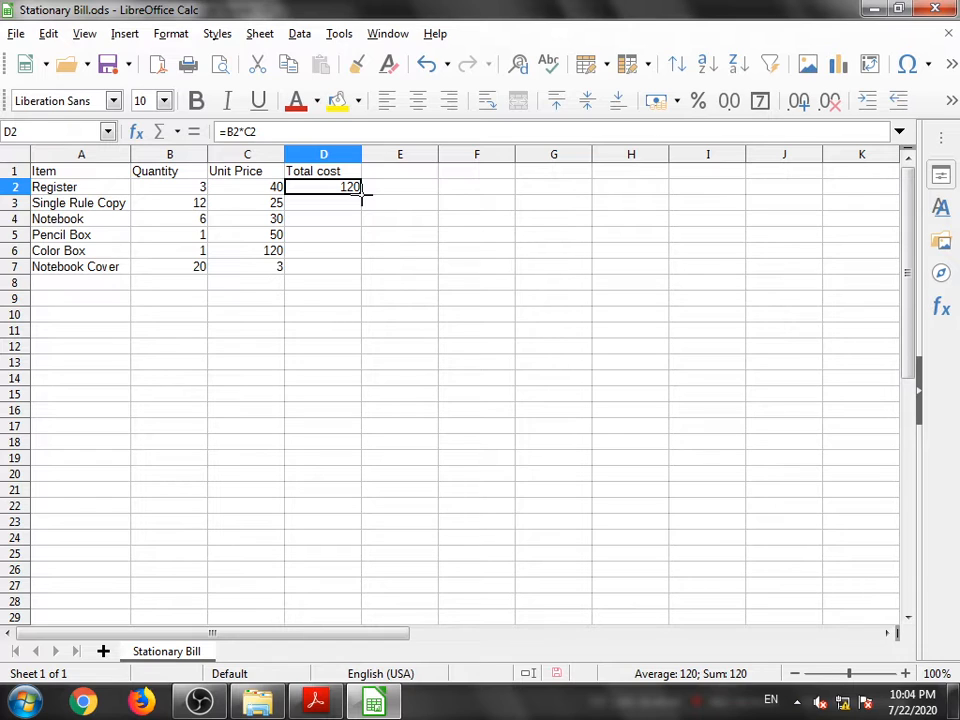
drag(362, 195, 364, 268)
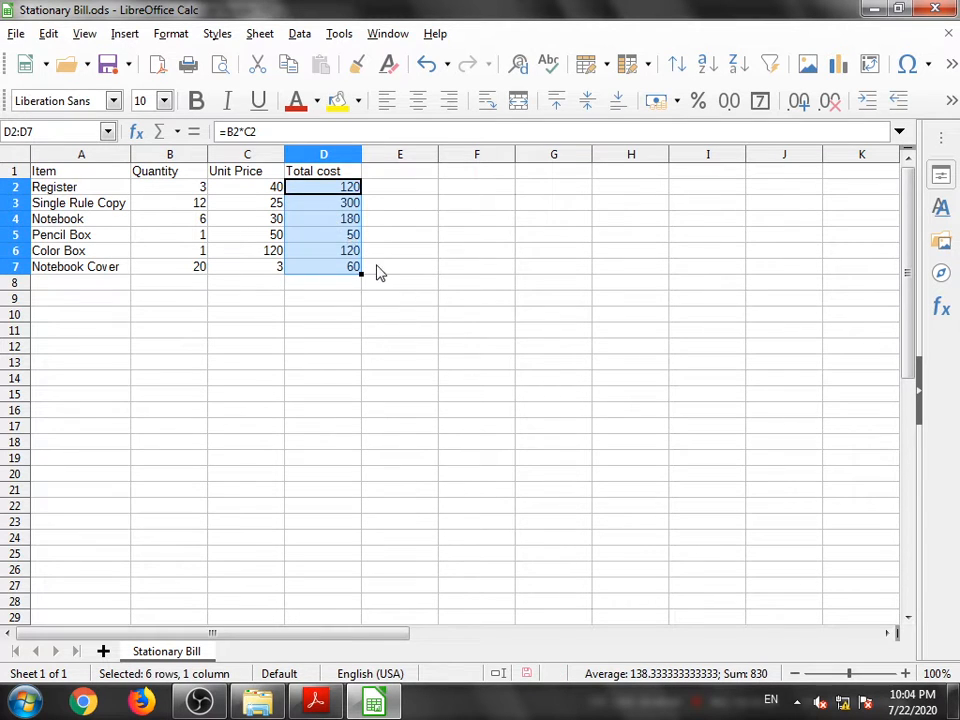
click(378, 271)
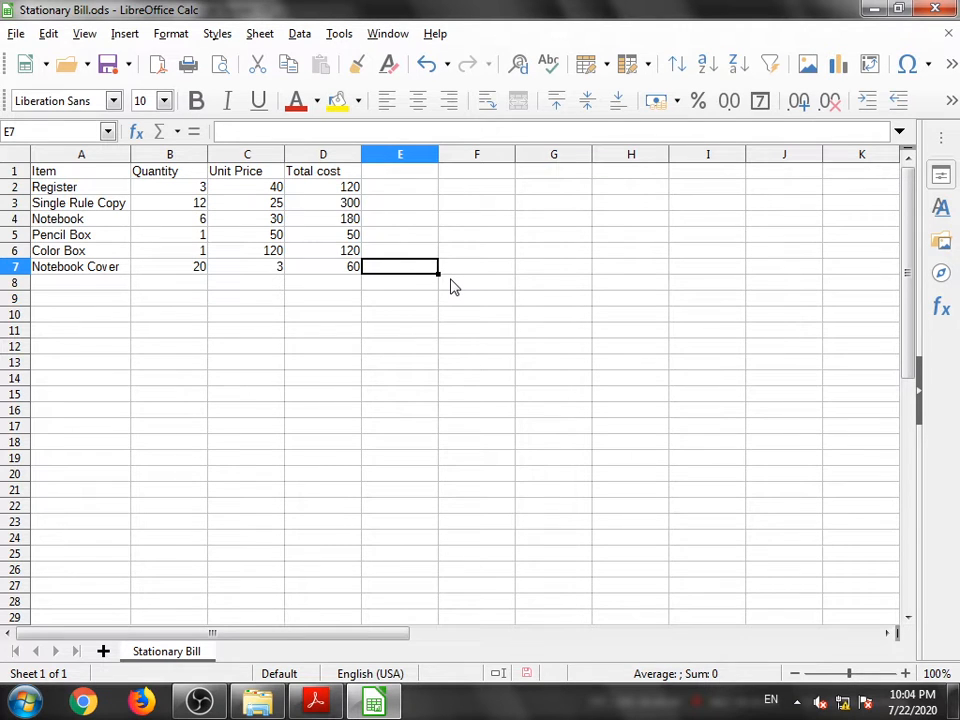
- Enter the formula =D2+D3+D4+D5+D6+D7 in cell D8 and make that cell bold
click(324, 289)
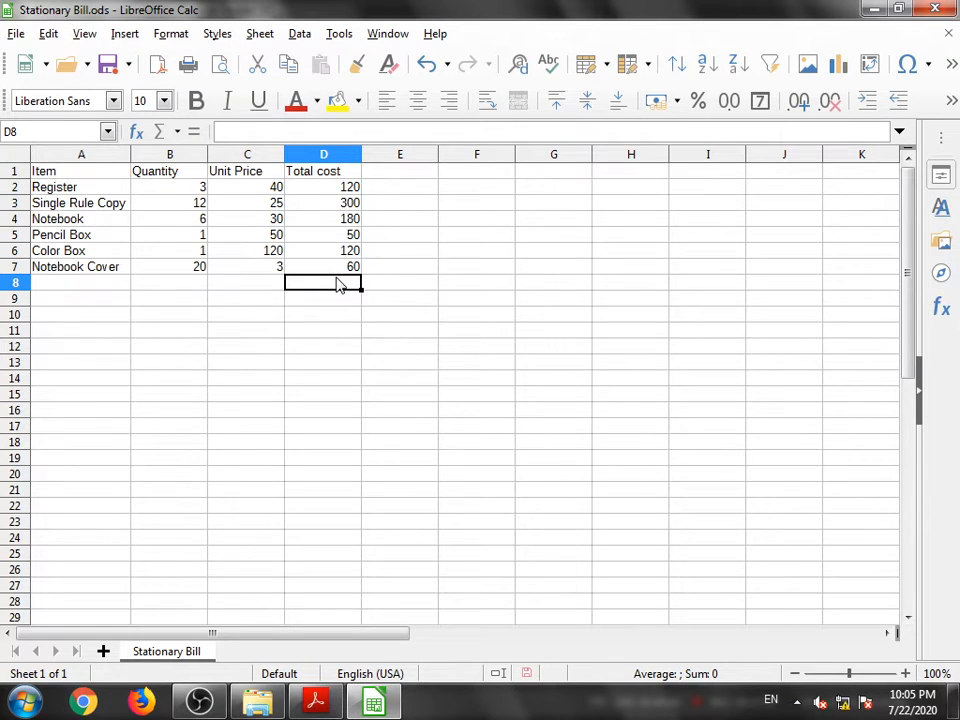
text(=)
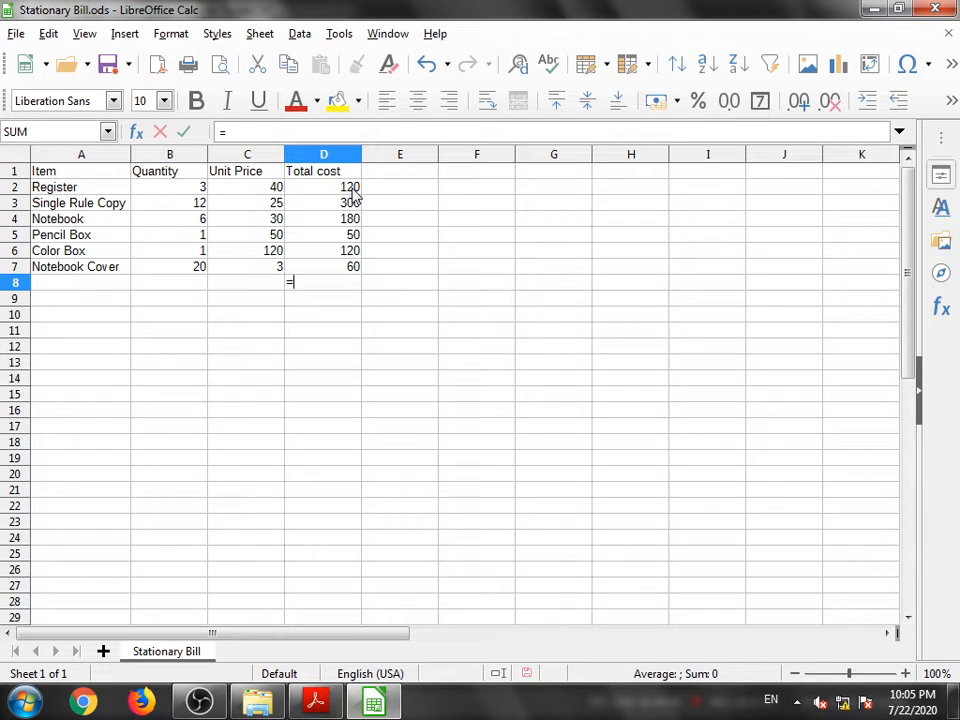
click(352, 190)
text(+)
click(352, 205)
text(+)
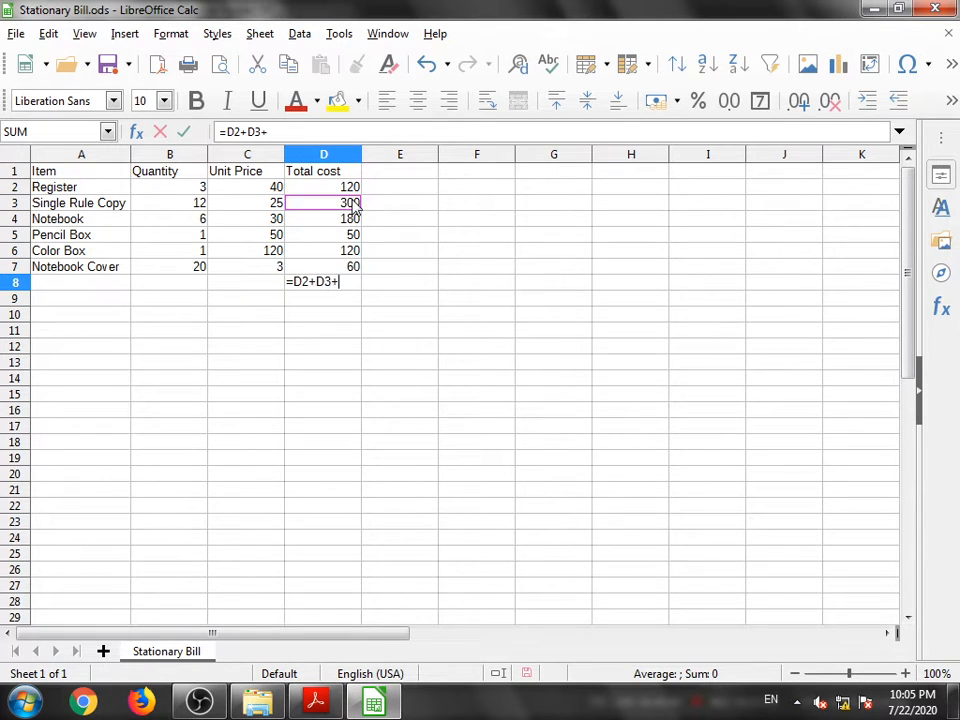
click(339, 224)
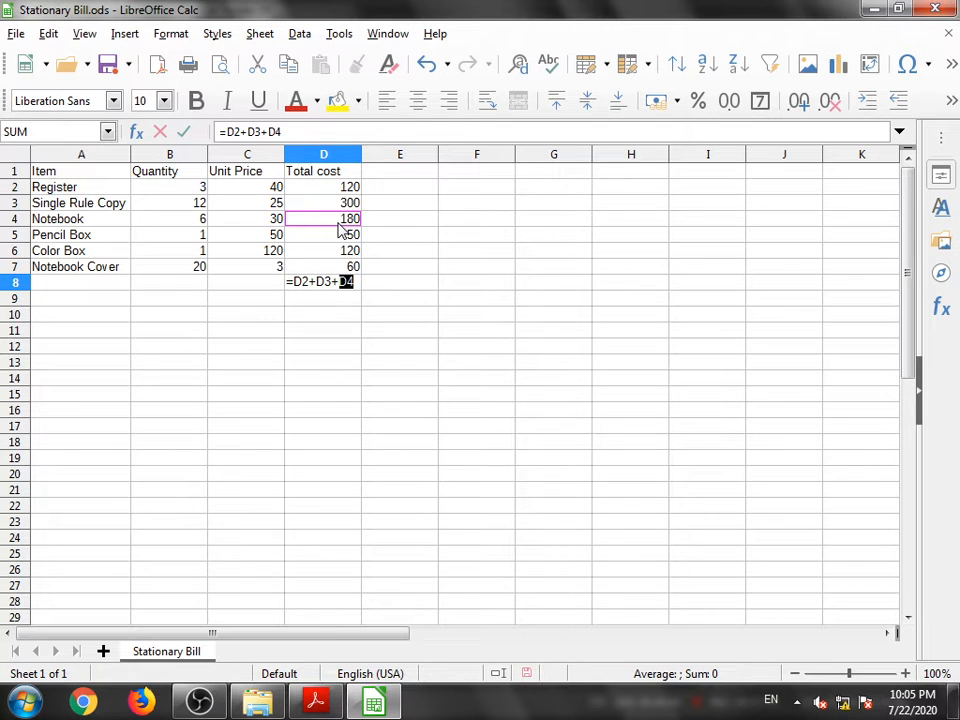
text(+)
click(336, 240)
text(+)
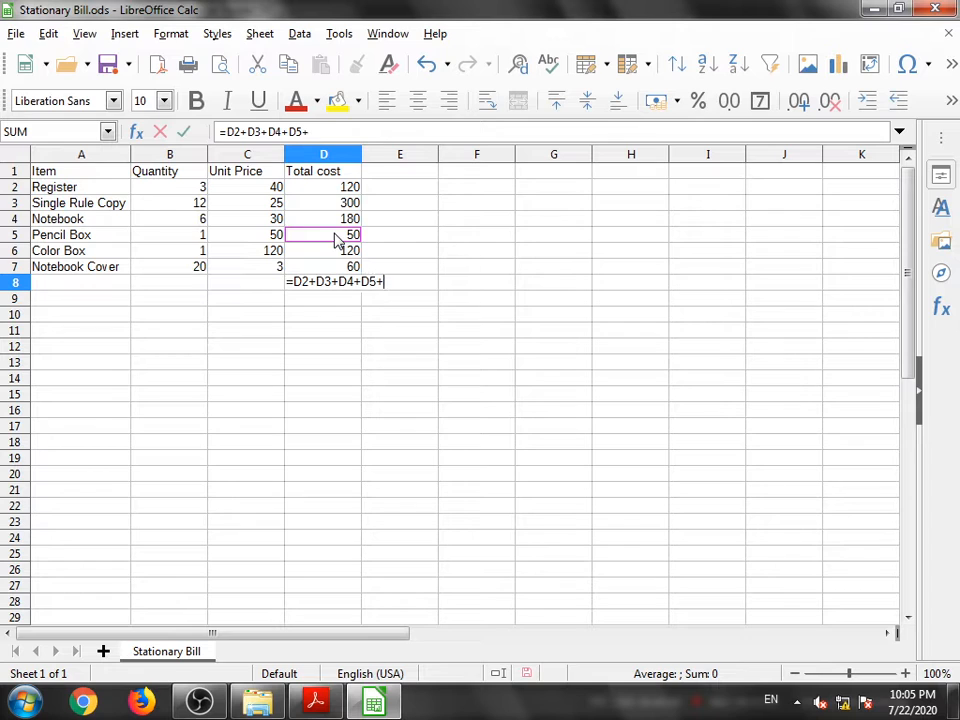
click(342, 254)
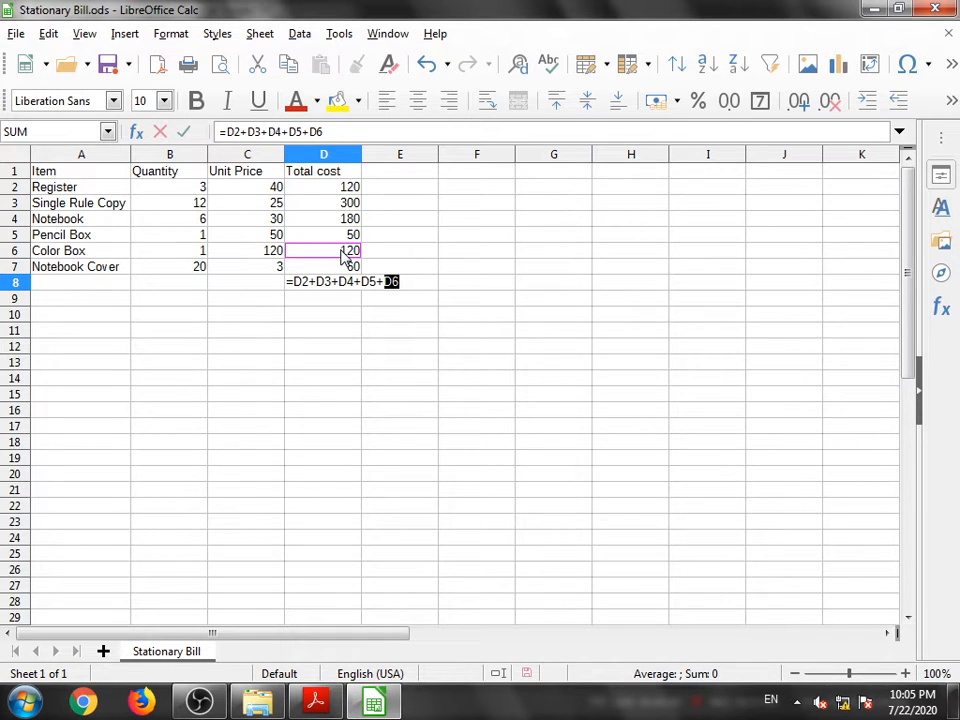
text(+)
click(346, 267)
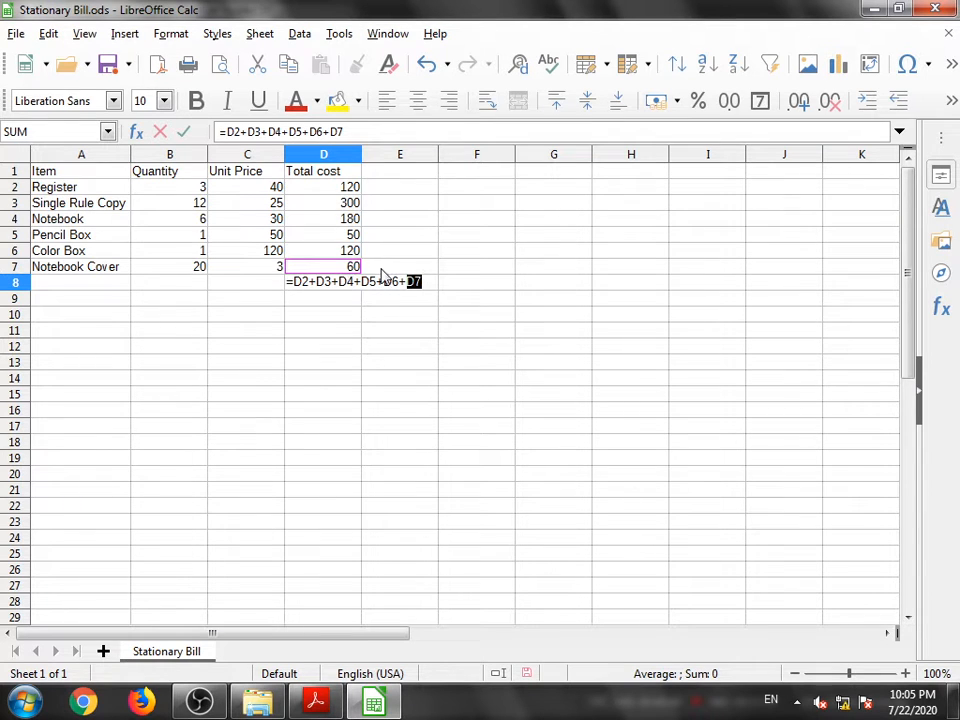
key(Right)
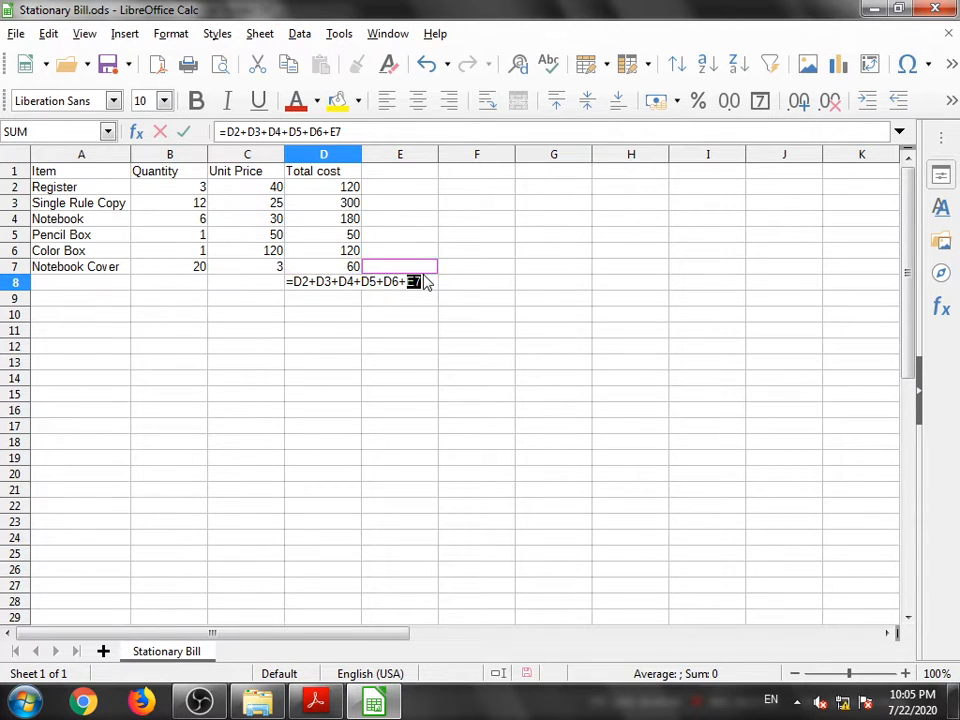
click(340, 265)
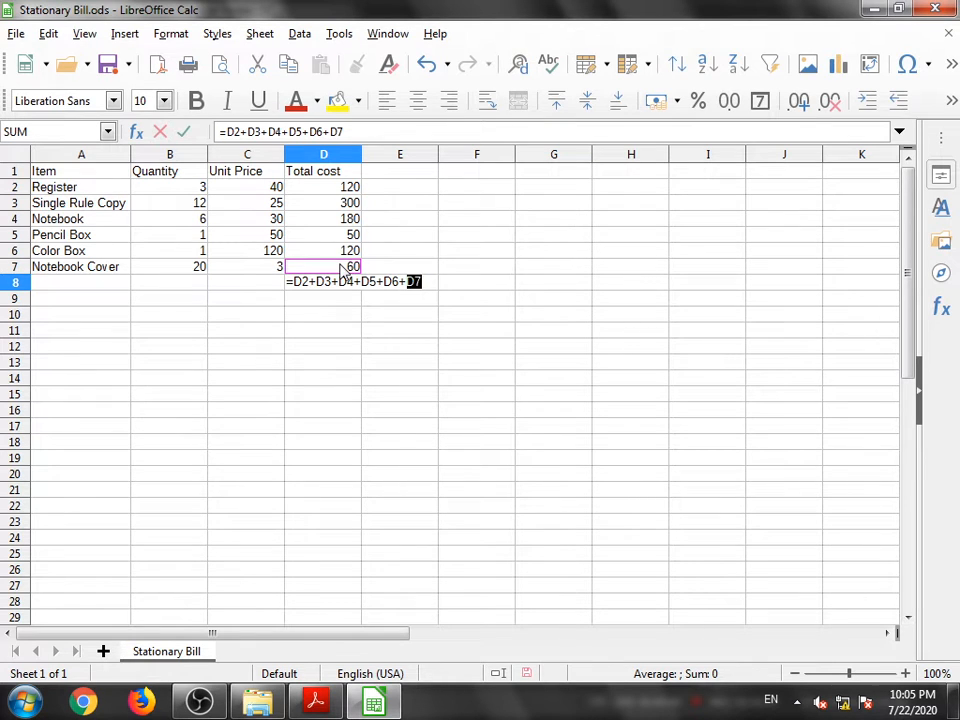
key(Return)
click(333, 284)
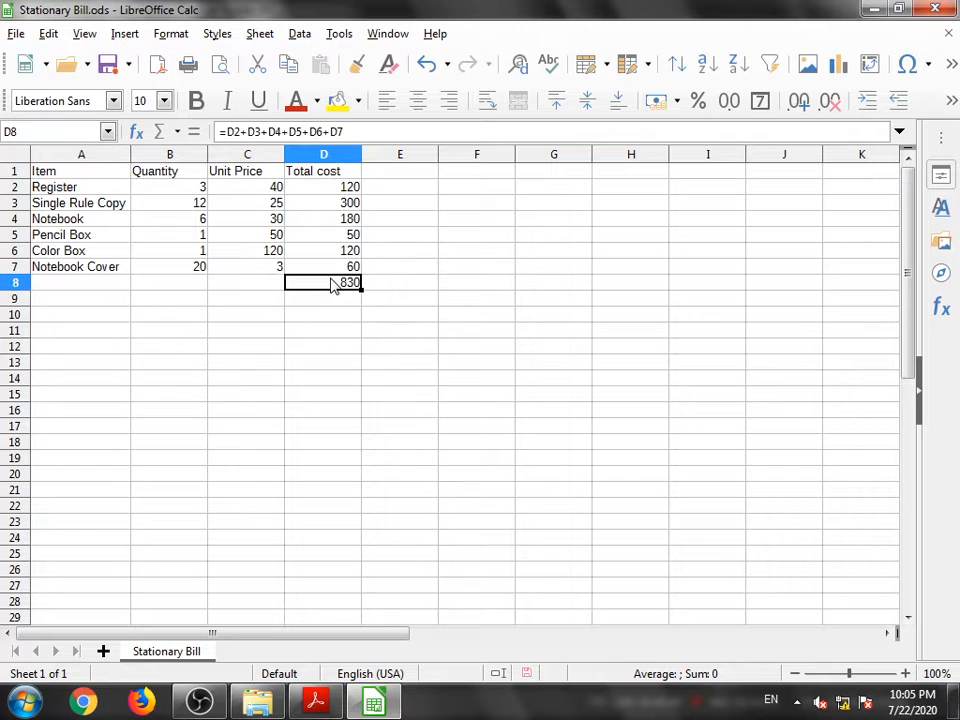
key(ctrl+b)
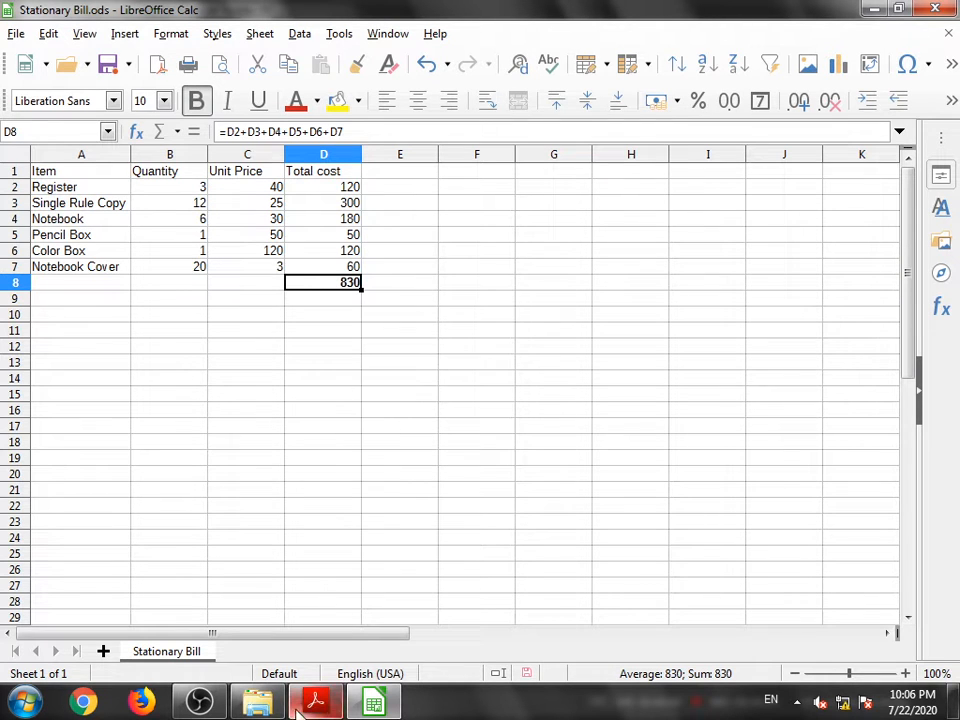
- Switch to the textbook PDF and read the following practice exercises
key(alt+Tab)
scroll(500, 422, down, 8)
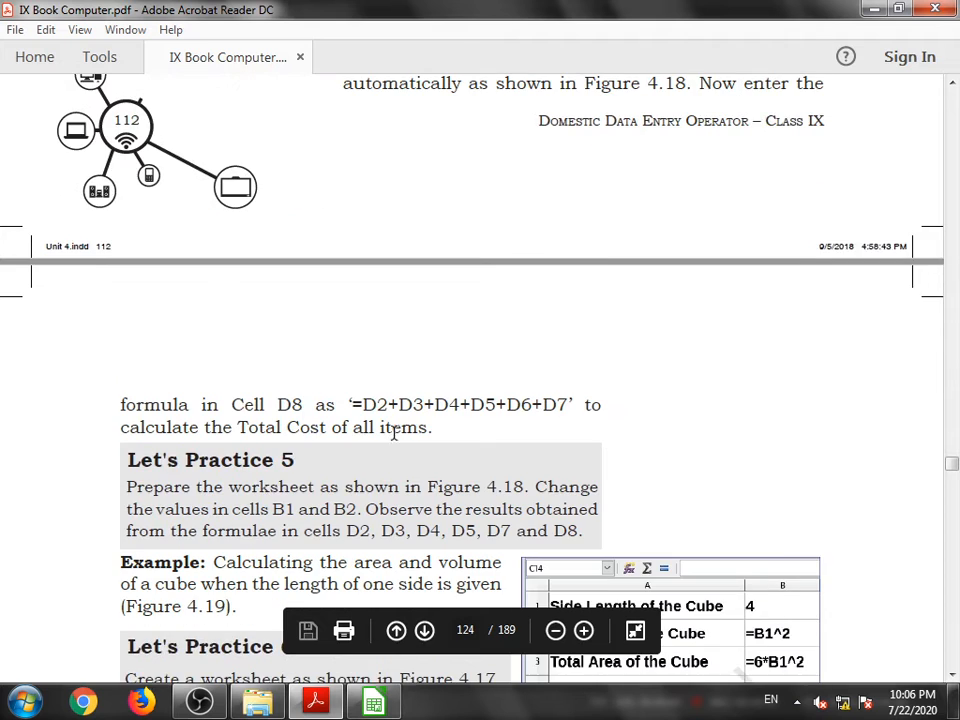
scroll(291, 453, down, 2)
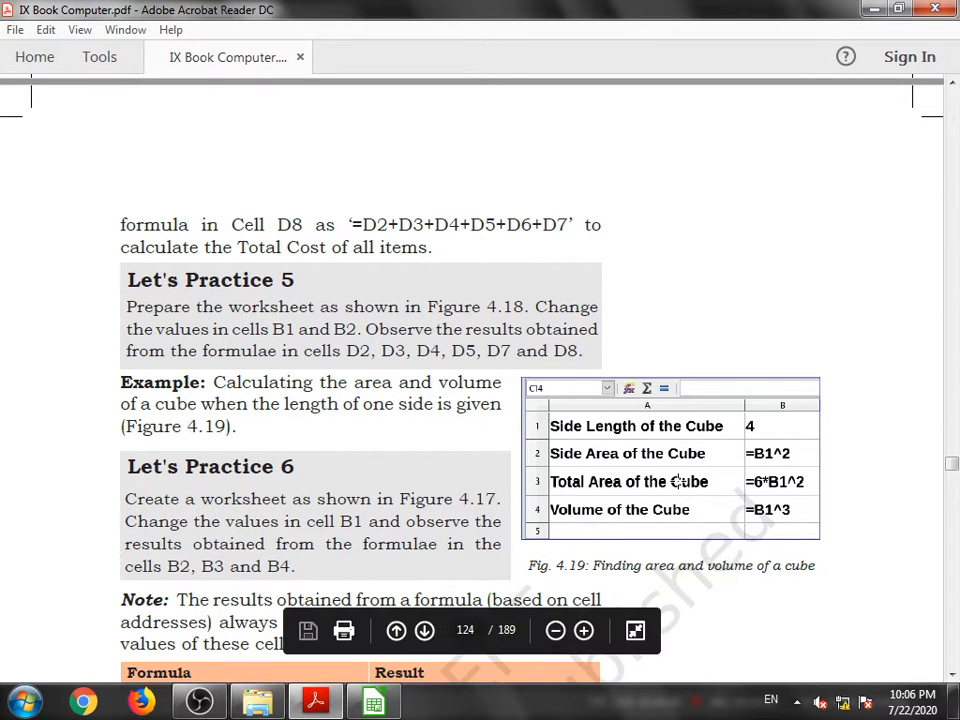
scroll(634, 506, down, 1)
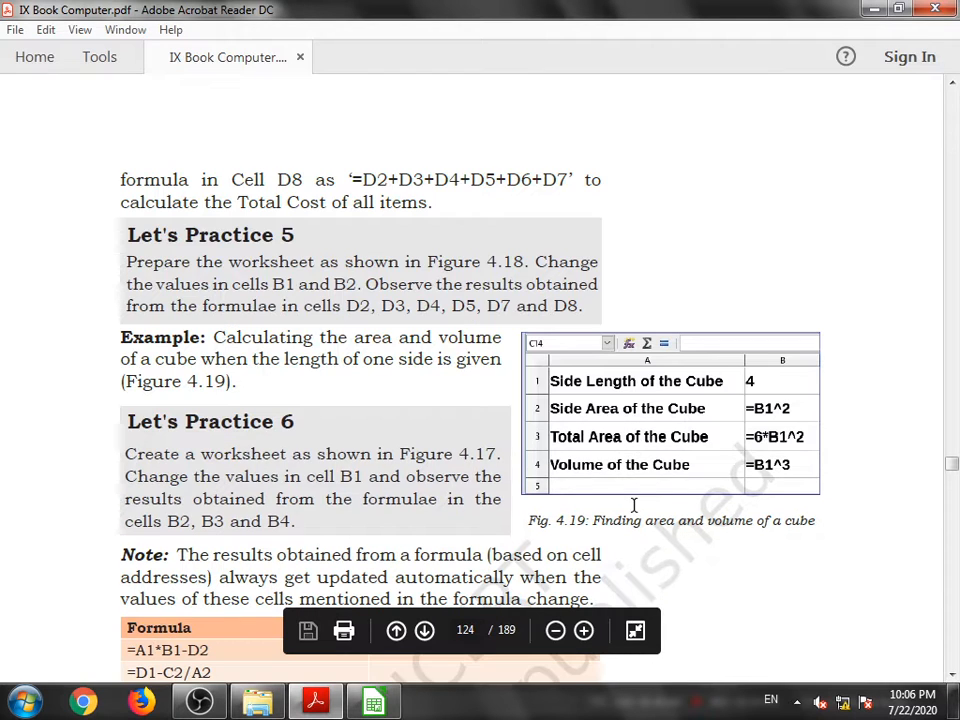
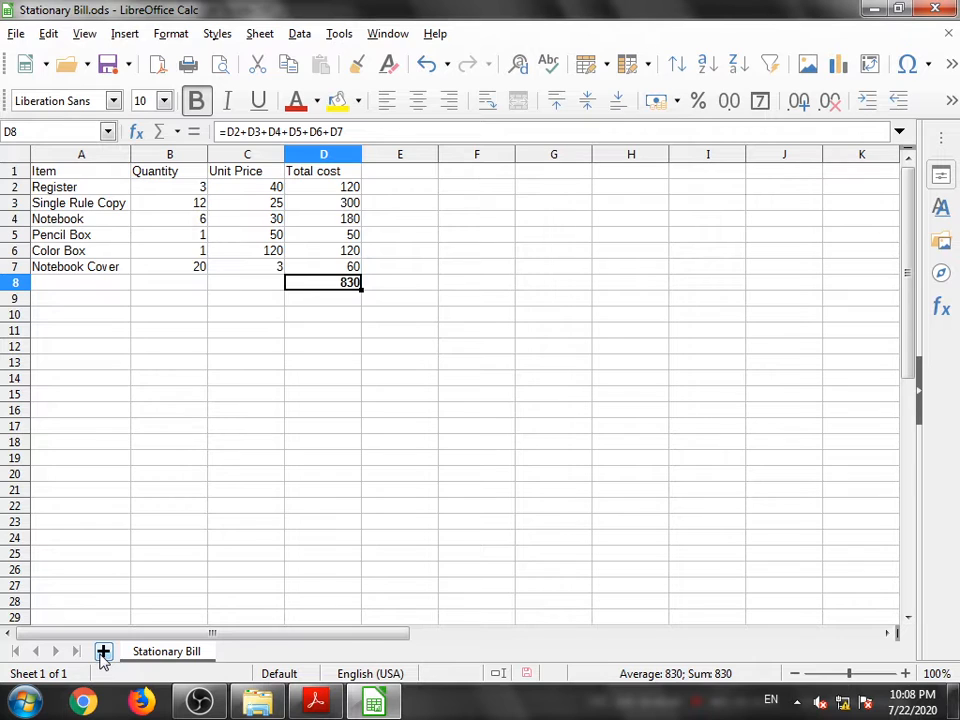
- Add a new sheet to the workbook and widen its column A
click(103, 653)
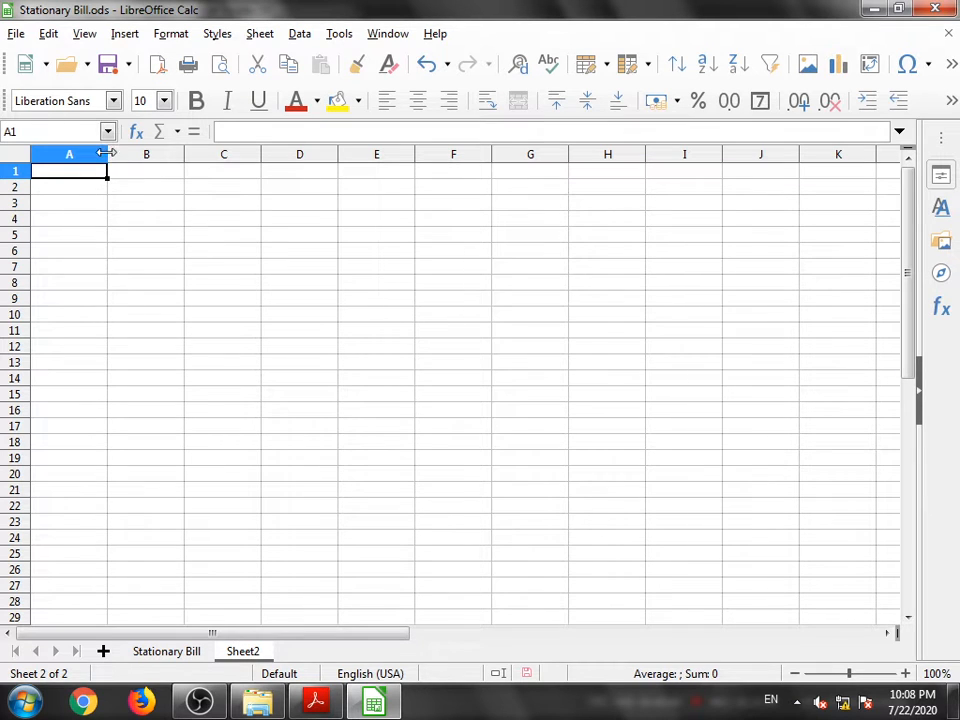
drag(105, 153, 164, 155)
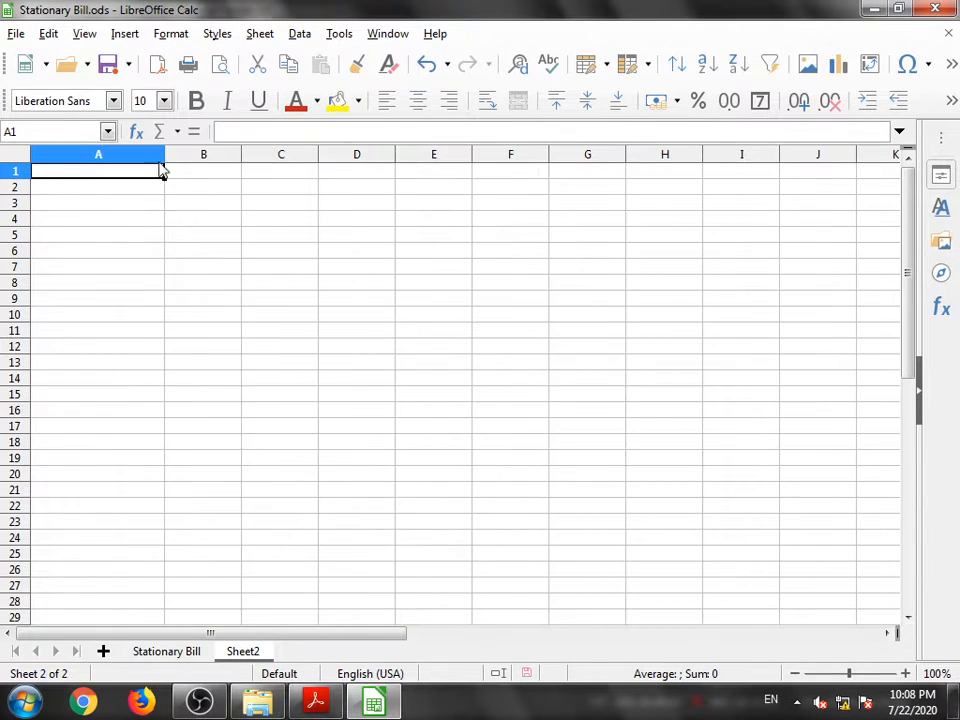
- Place the textbook PDF and the spreadsheet windows side by side for reference
click(318, 702)
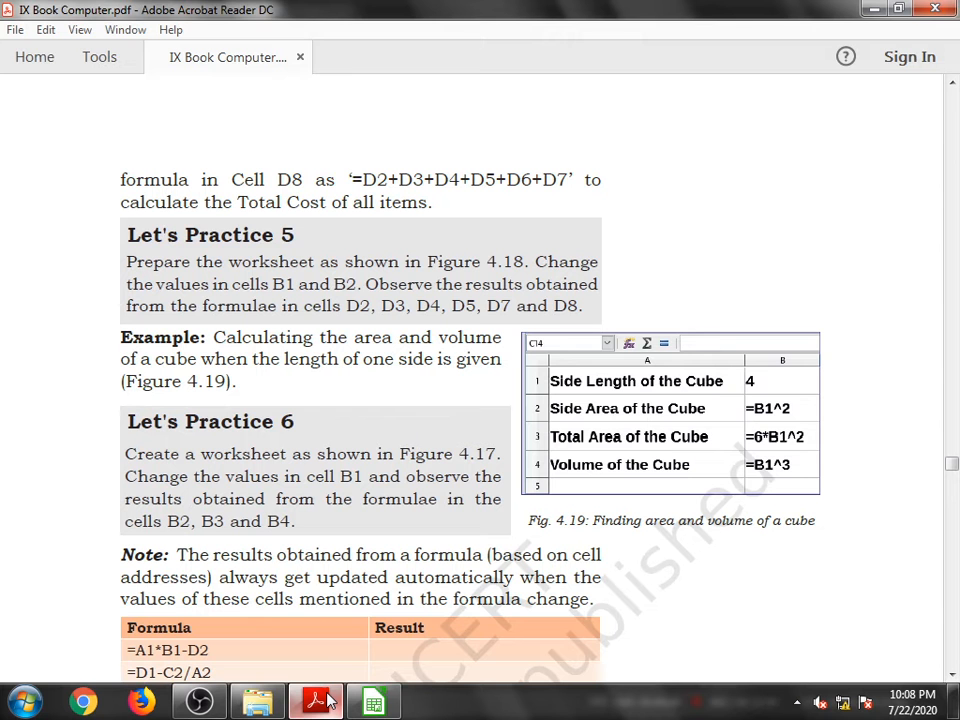
click(900, 8)
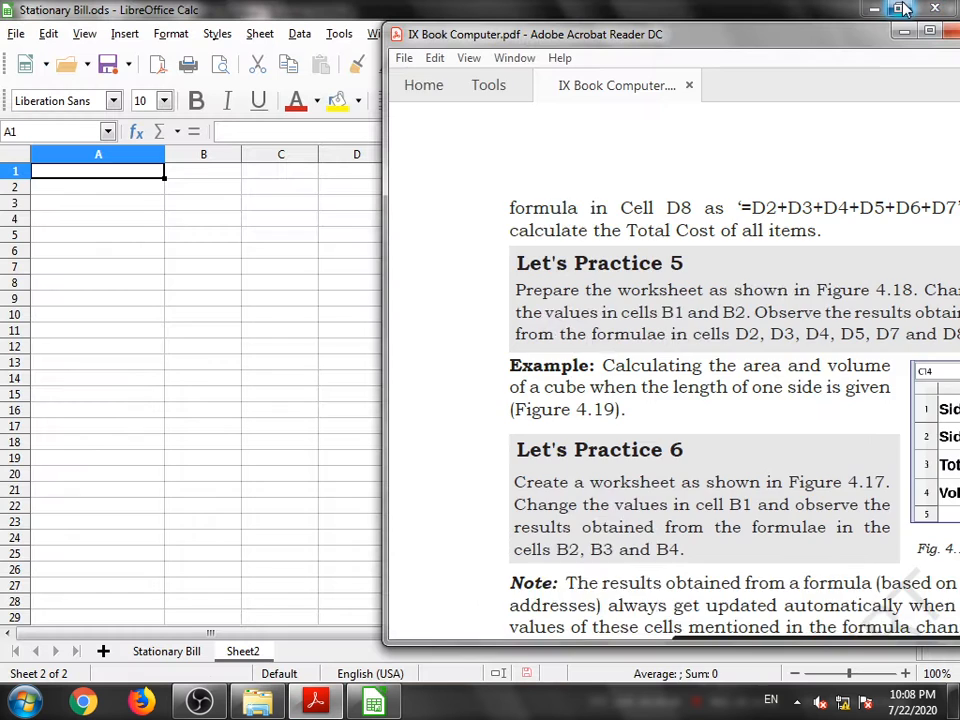
click(100, 177)
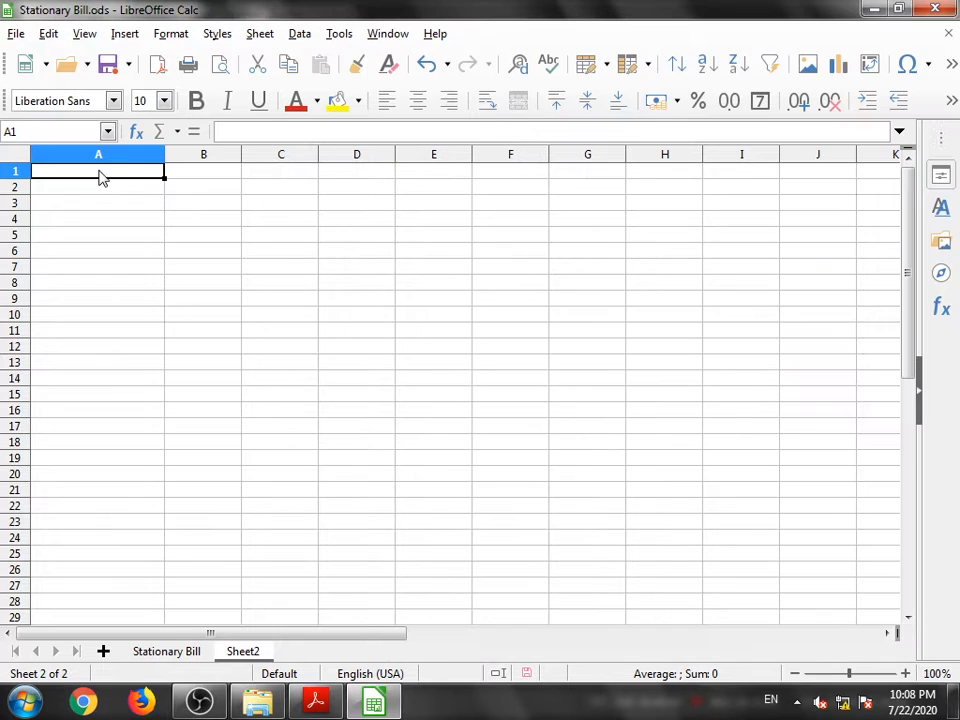
double_click(100, 177)
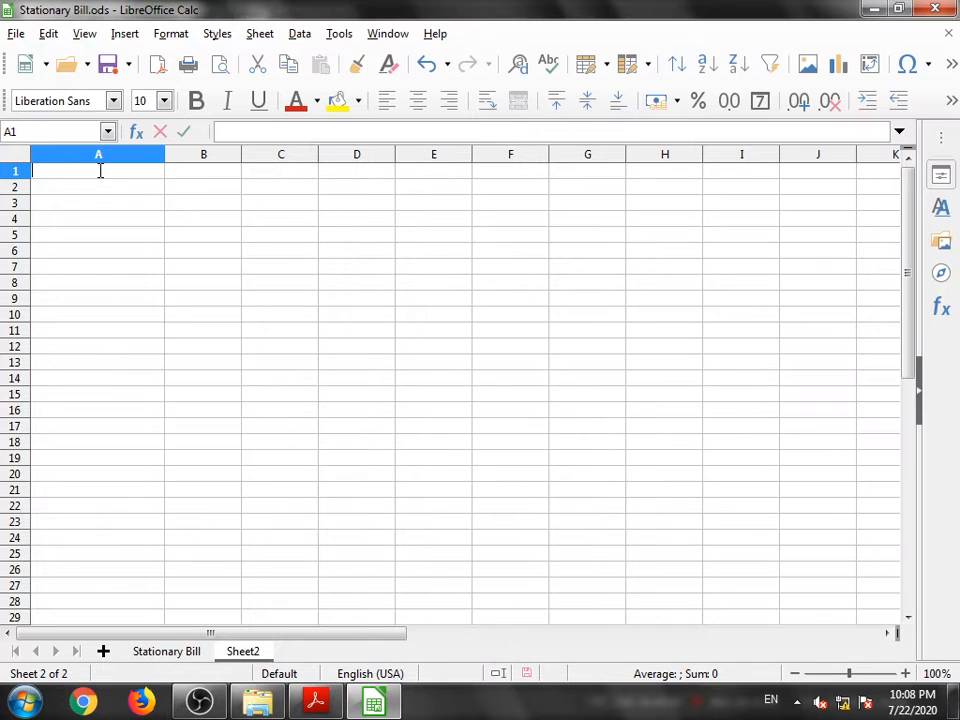
click(900, 9)
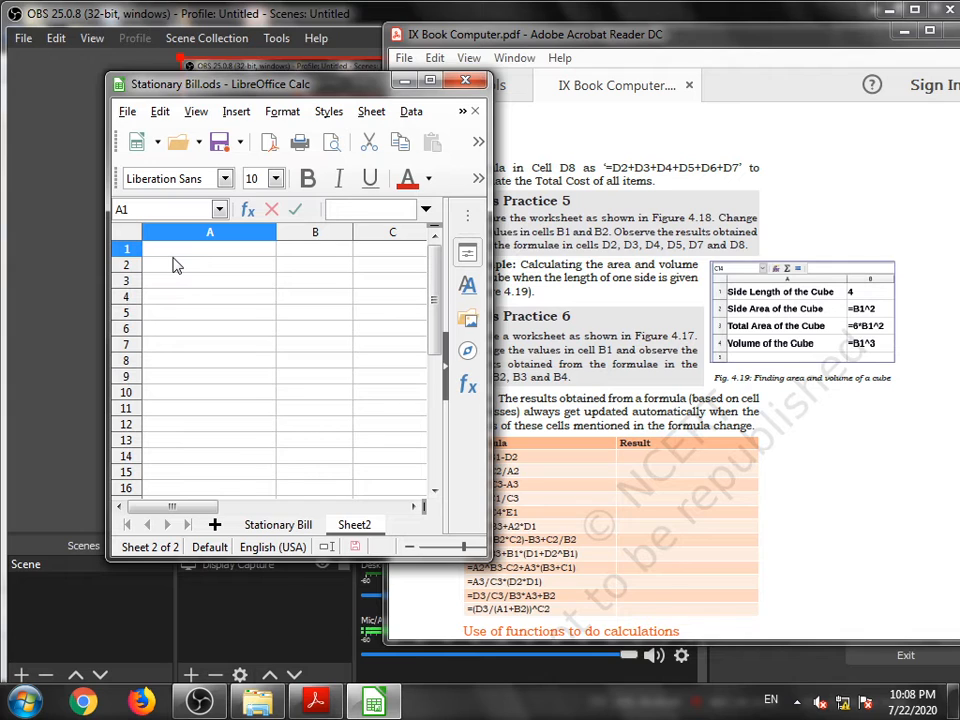
- Enter the labels Side Length of the Cube and Side Area of the Cube in A1 and A2
text(Side Length of the Cube)
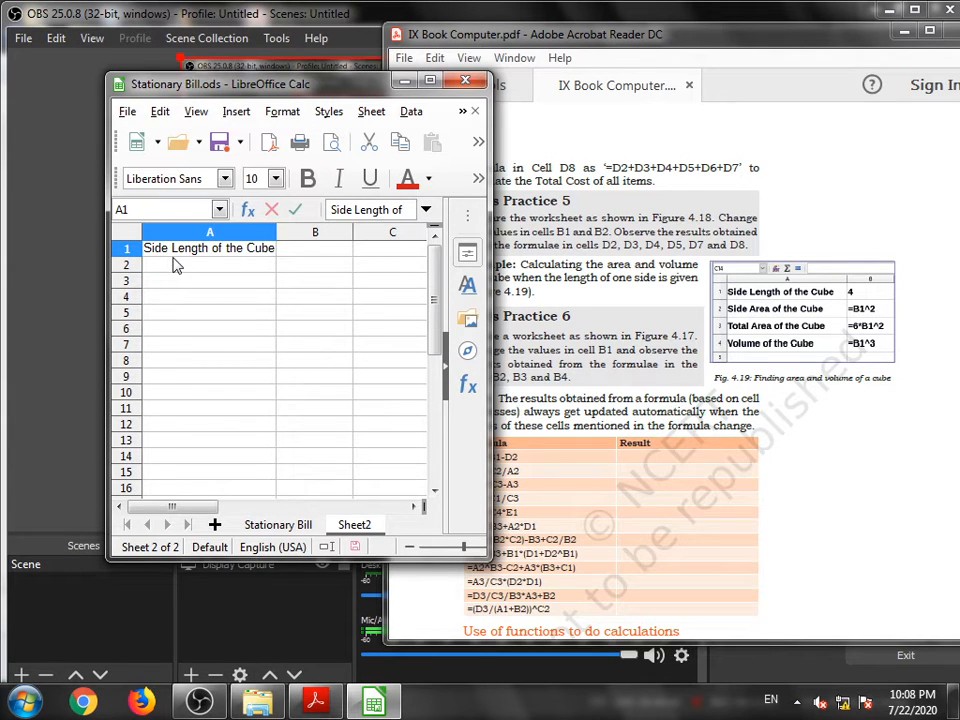
key(Return)
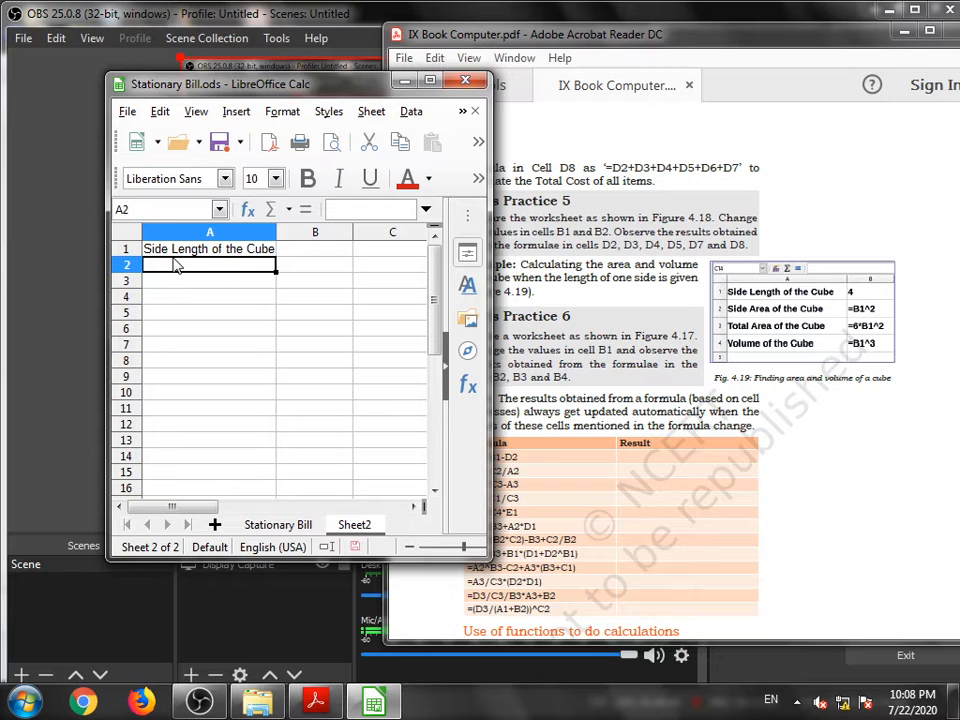
text(Side )
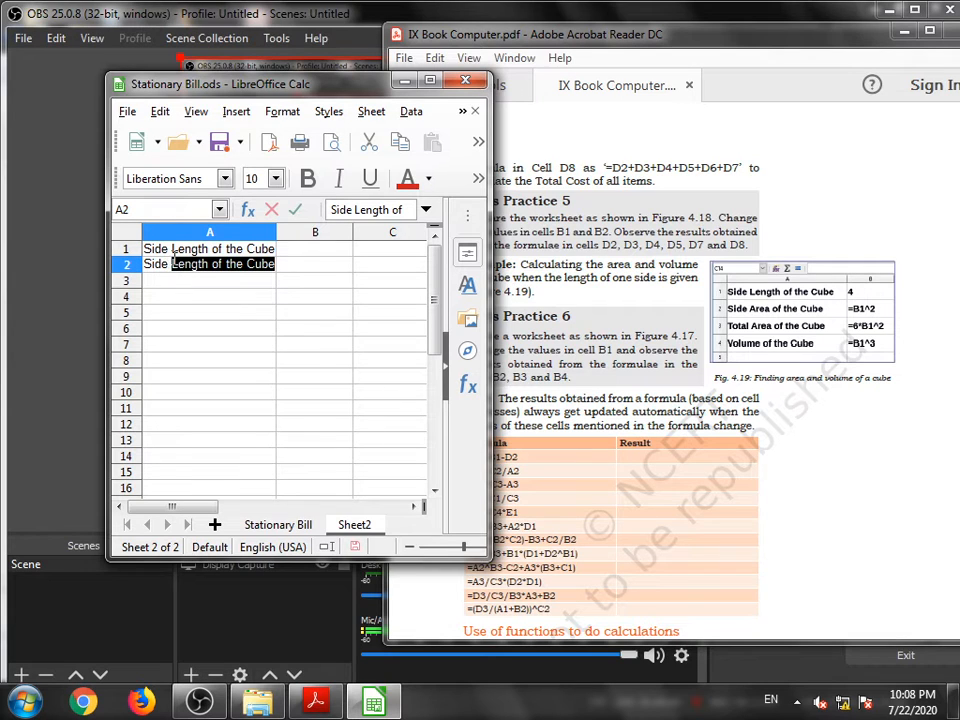
text(Ar)
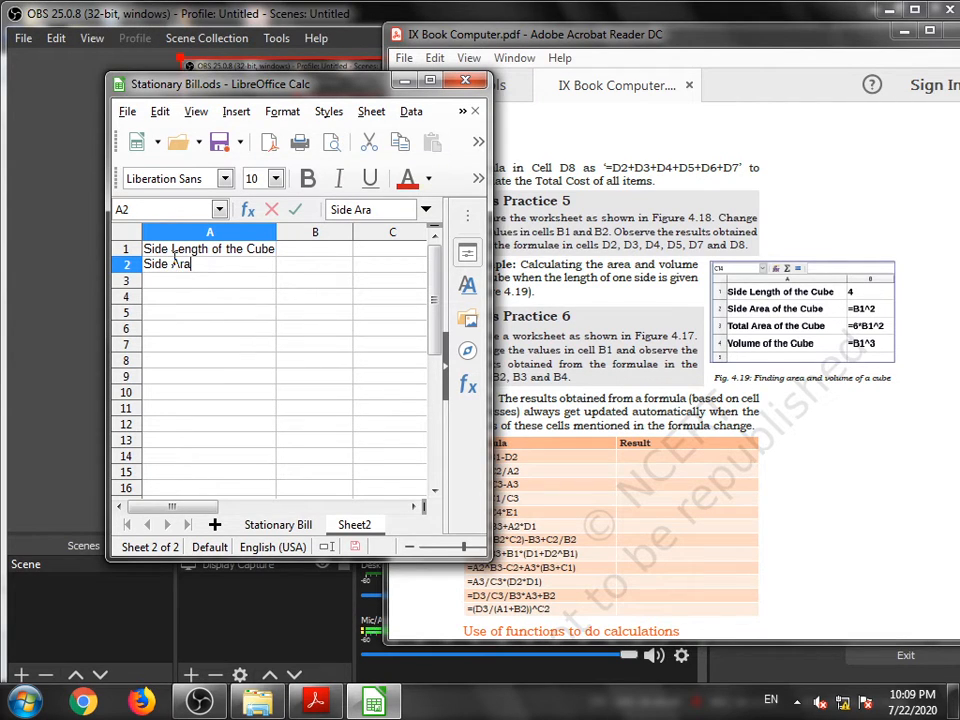
text(ea of the Cube)
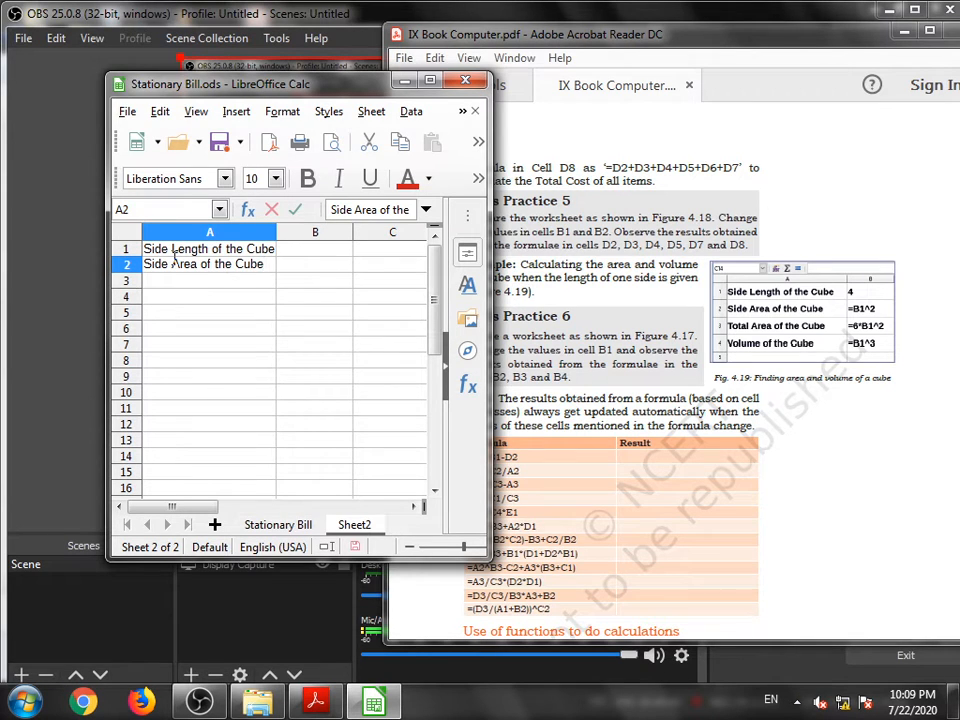
key(Return)
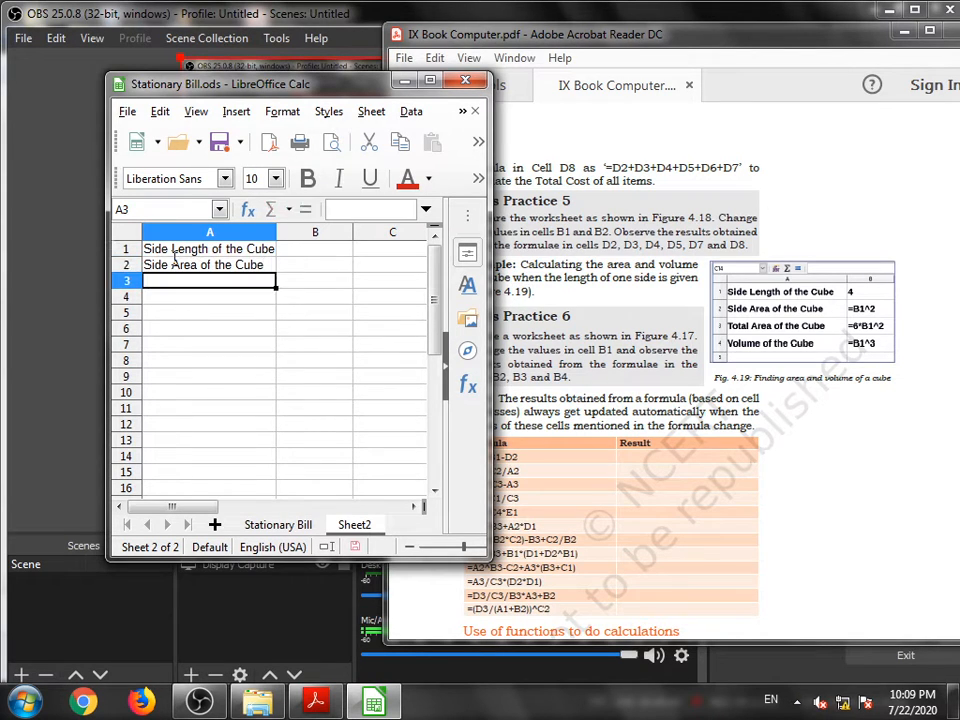
- Enter the labels Total Area of the Cube and Volume of the Cube in A3 and A4
text(Total A)
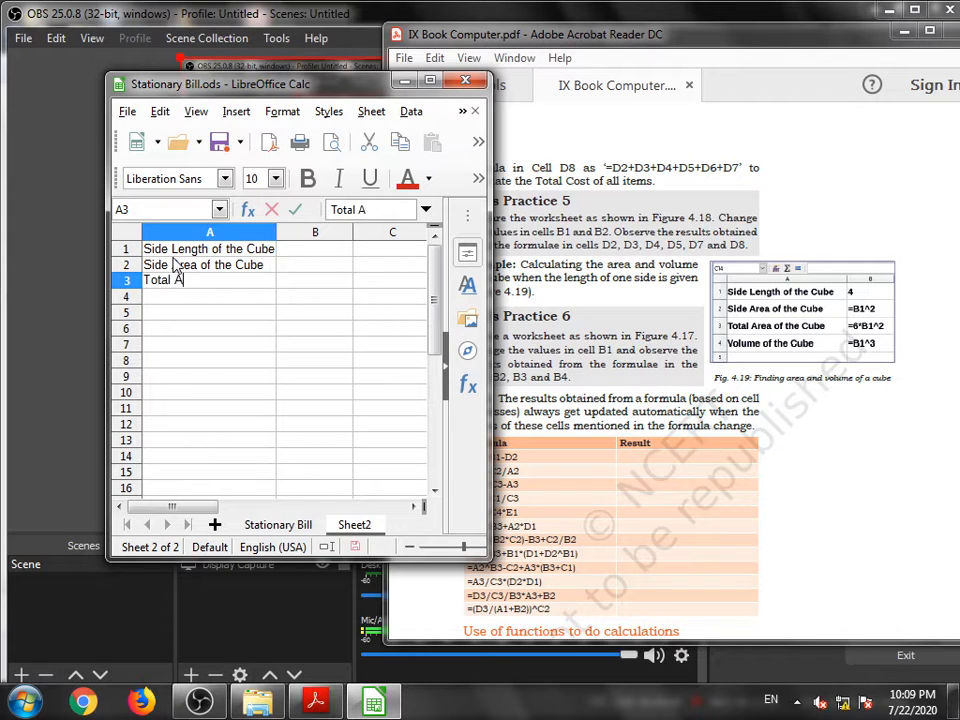
text(rea of the Cube)
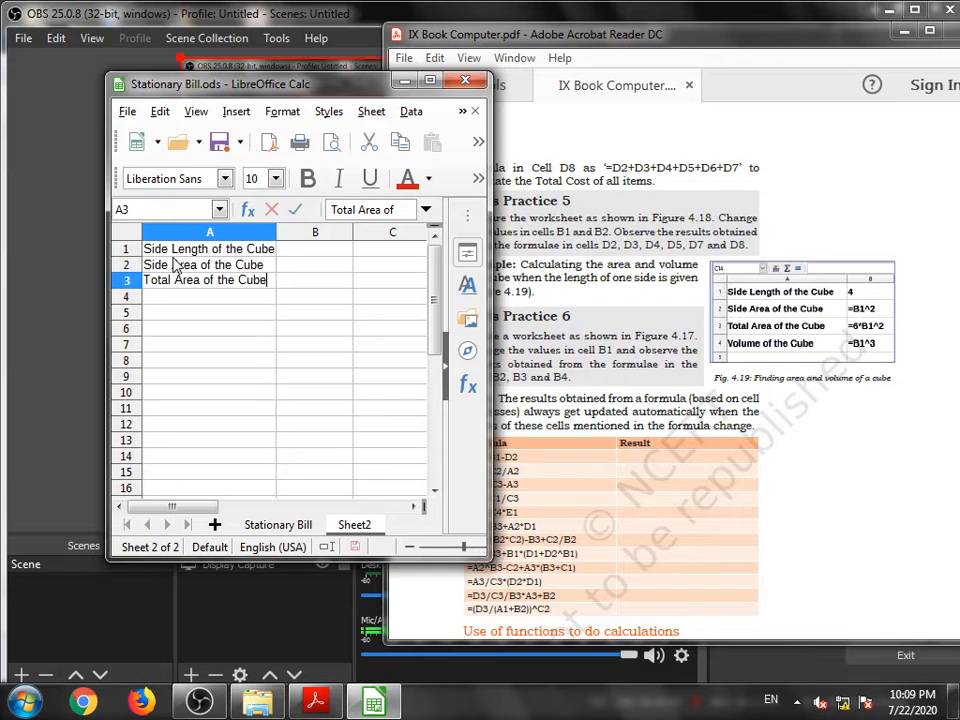
key(Return)
text(Vo)
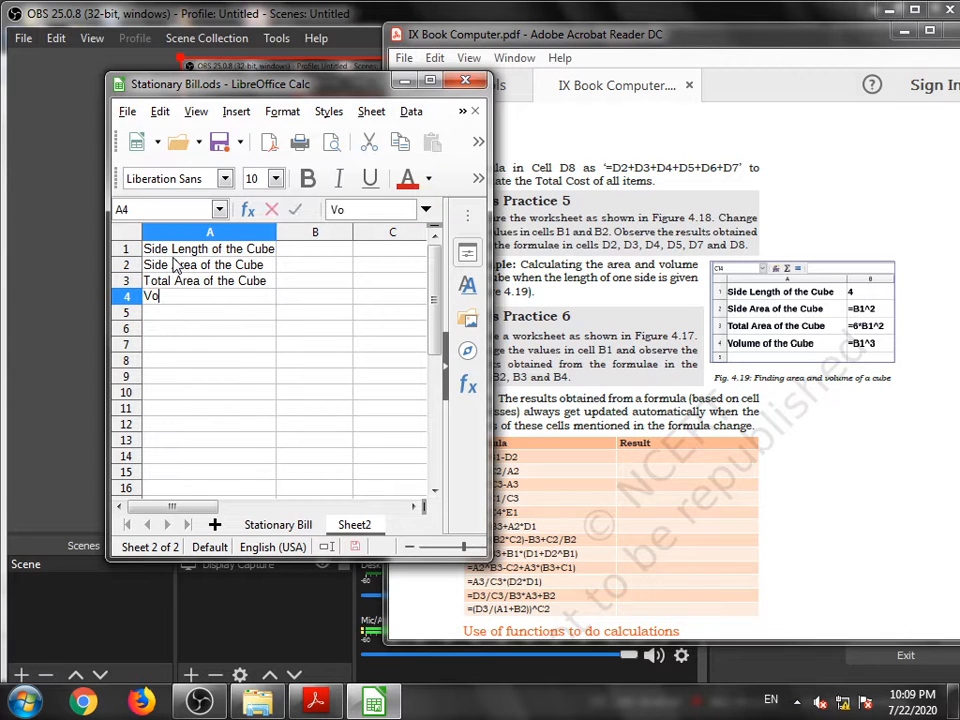
text(lume of the Cube)
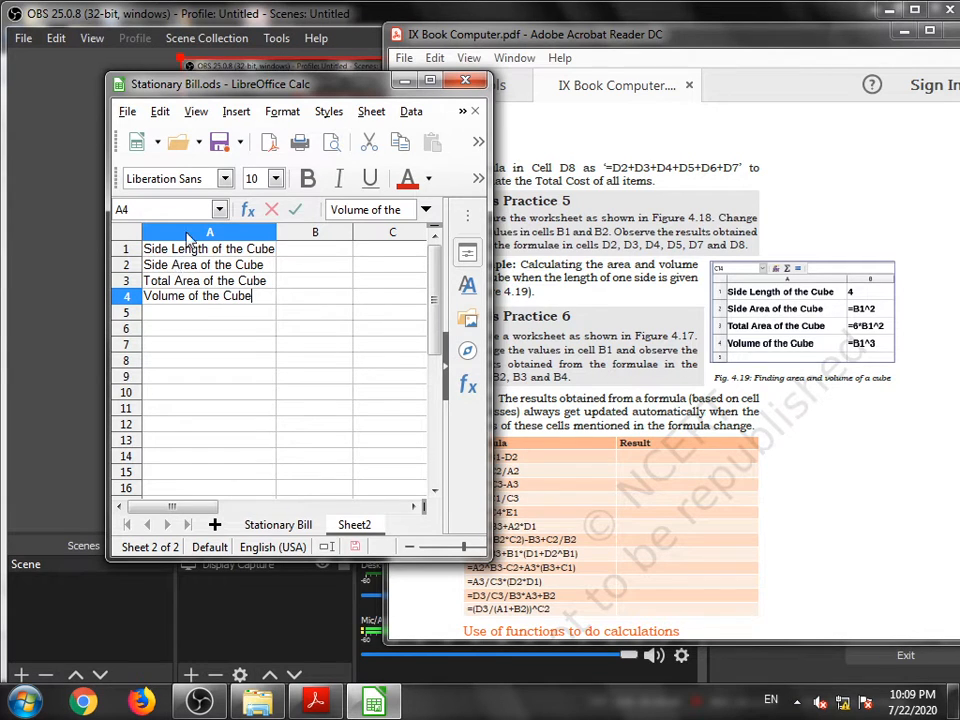
- Enter 4 as the side length in B1 and the formula =B1^2 in B2
click(294, 253)
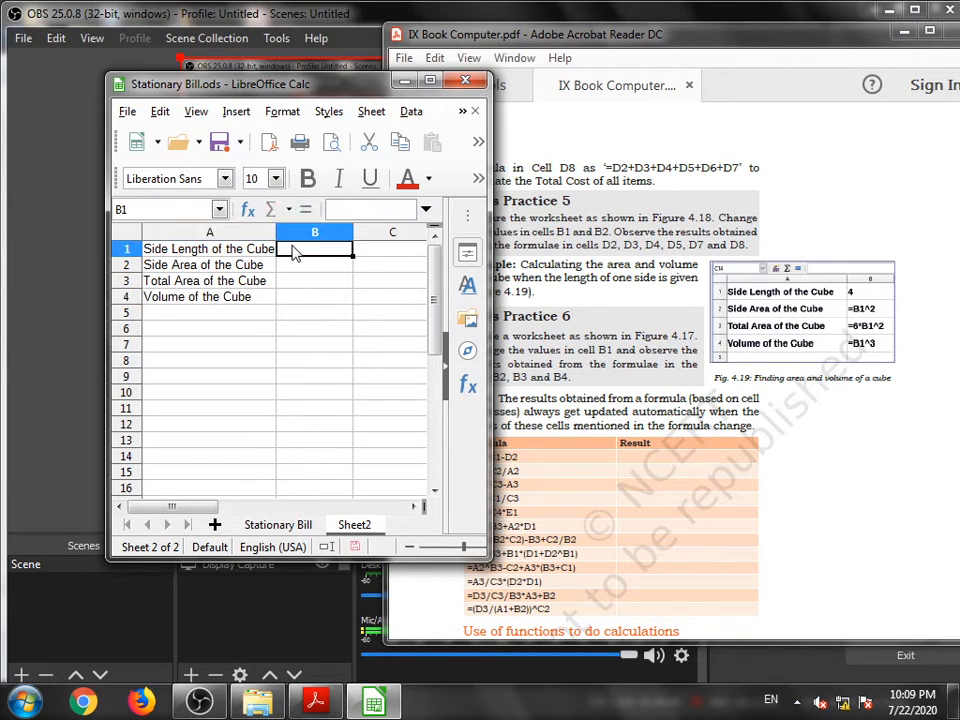
text(4)
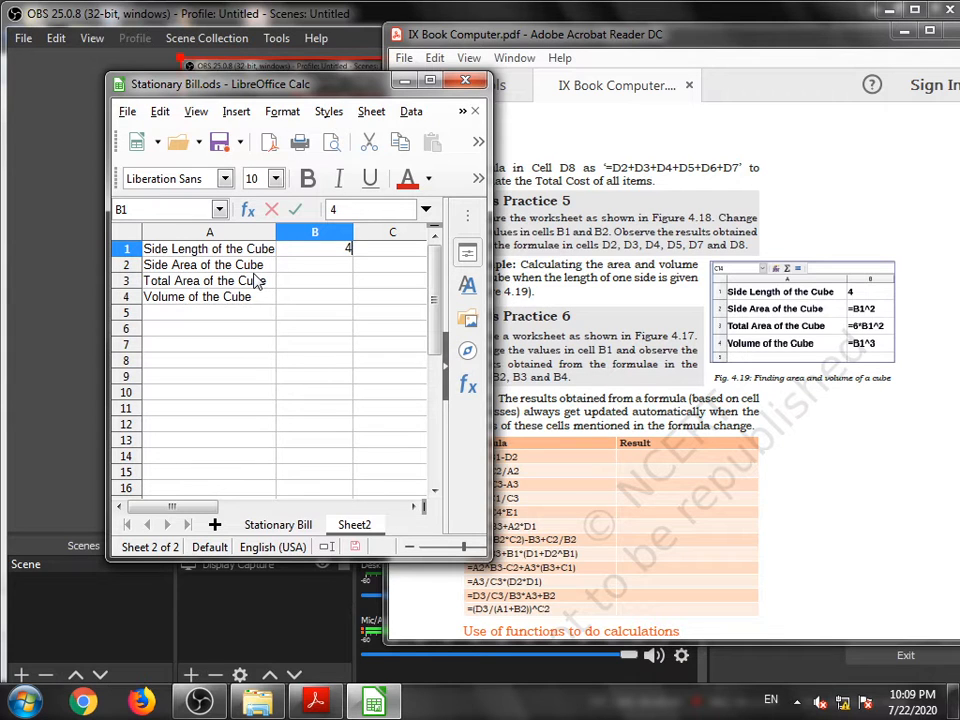
click(305, 269)
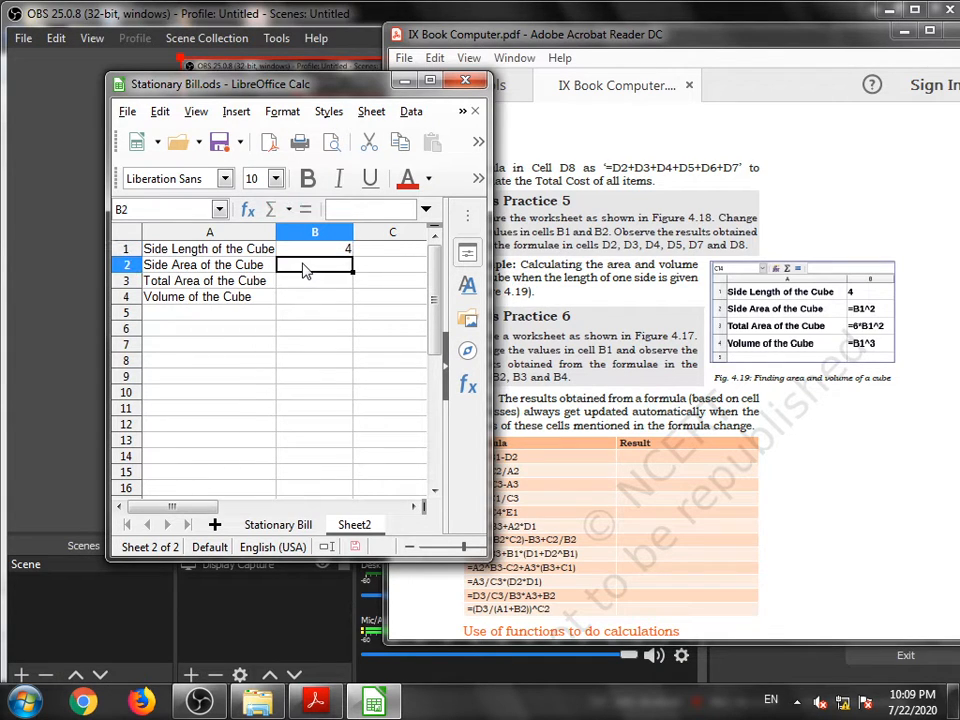
text(=)
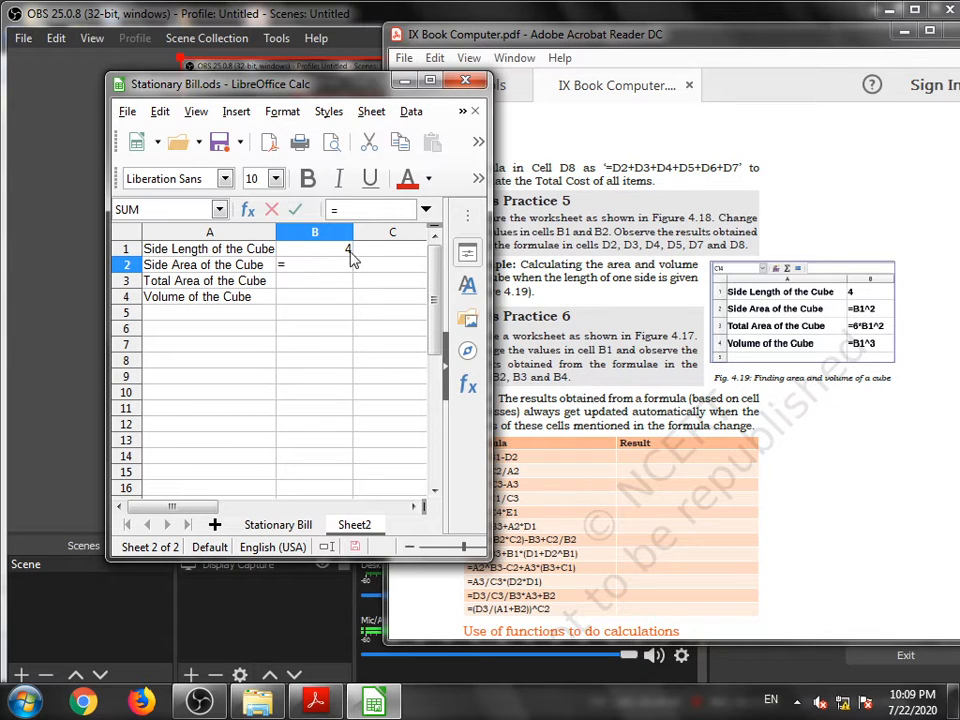
click(338, 251)
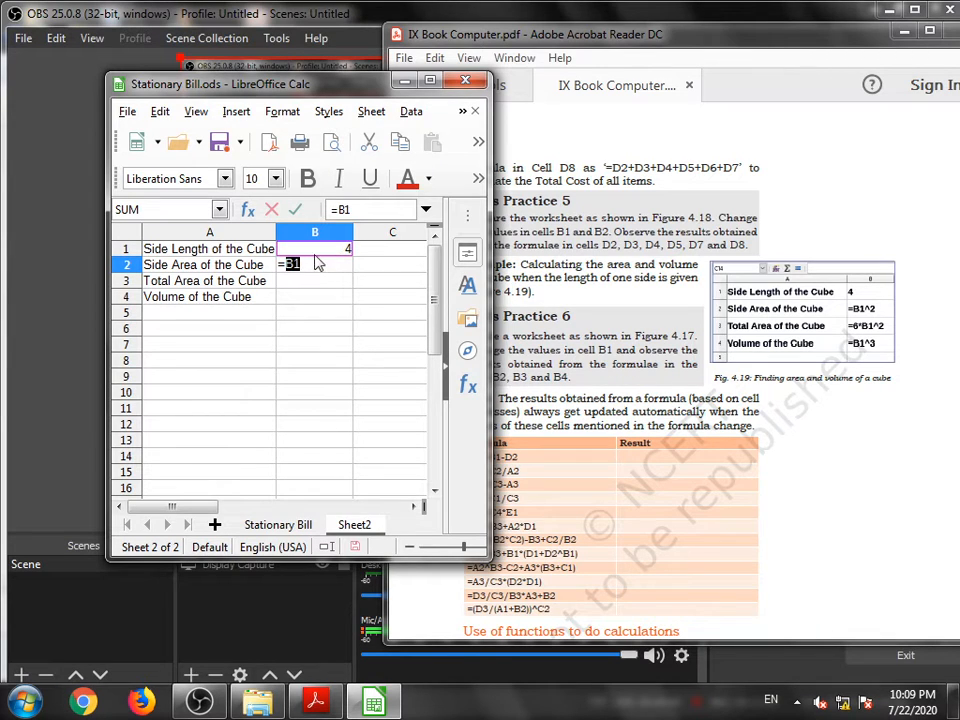
click(309, 264)
text(^)
text(2)
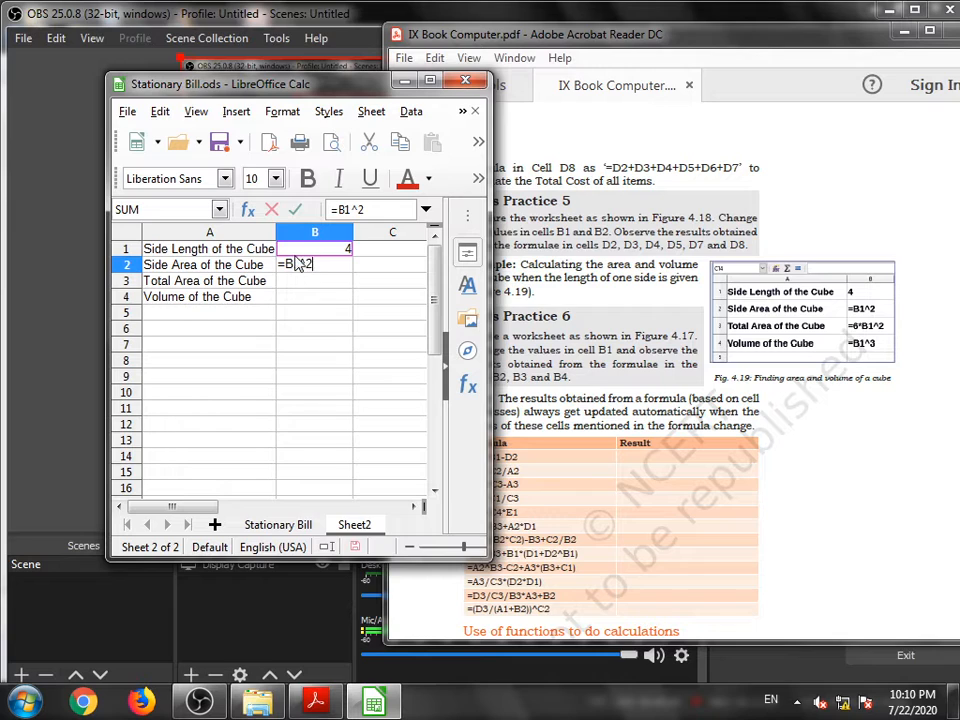
click(302, 288)
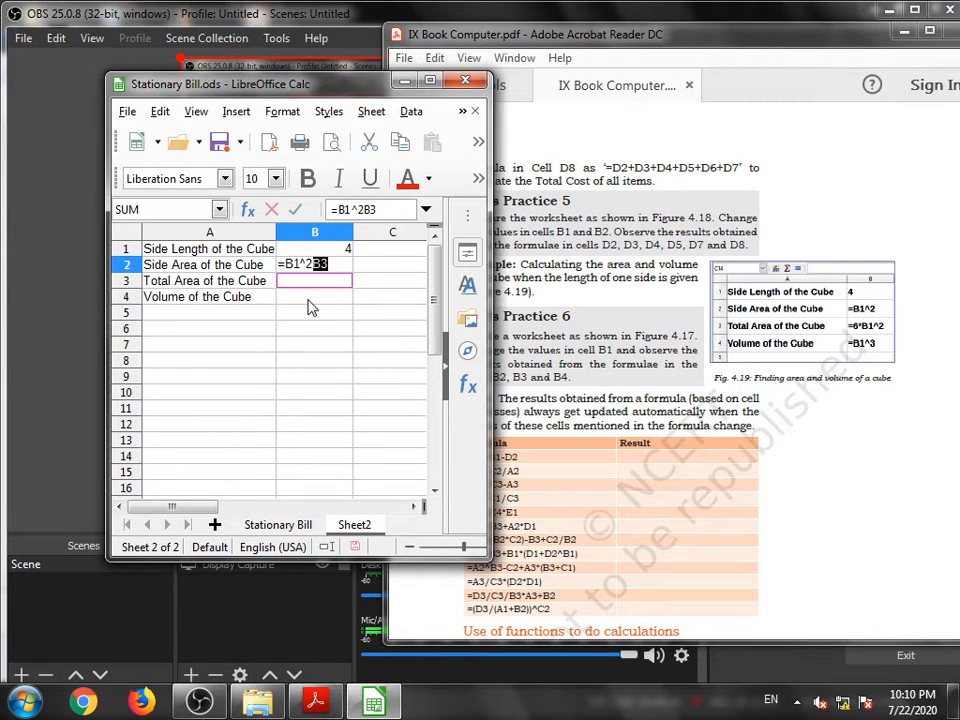
key(BackSpace)
key(BackSpace)
key(Return)
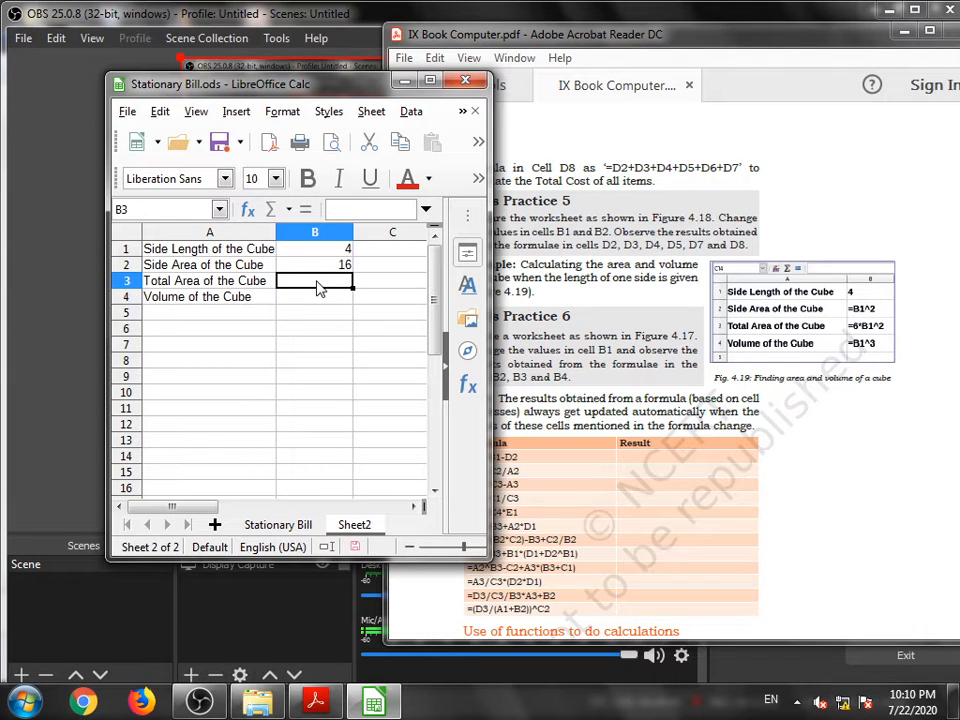
- Enter the formula =6*B1^2 in B3 for the cube's total area
text(=)
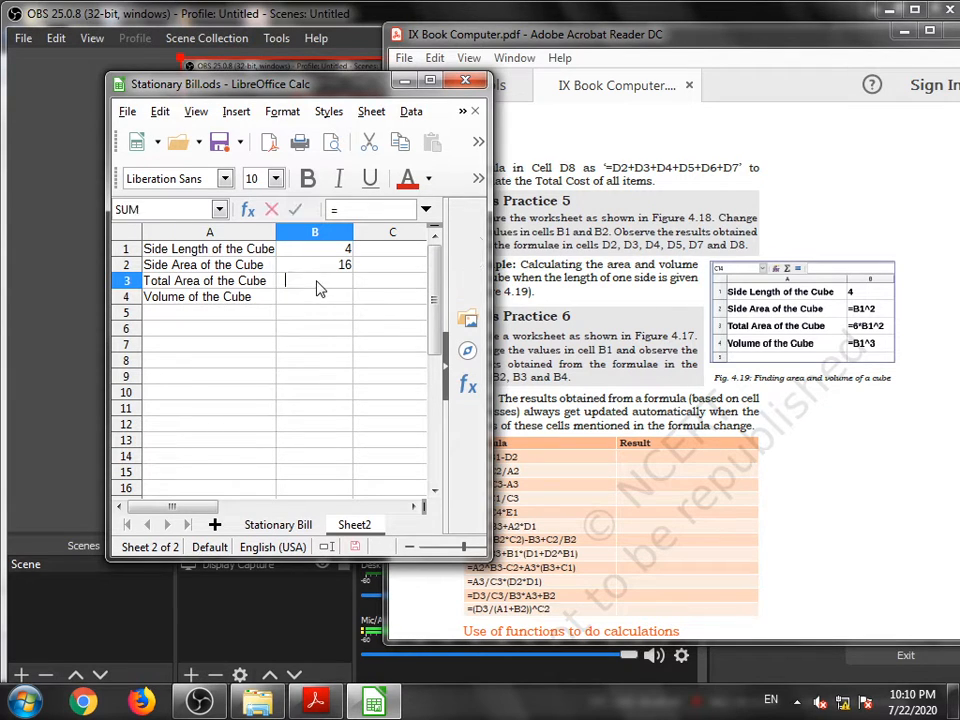
text(6)
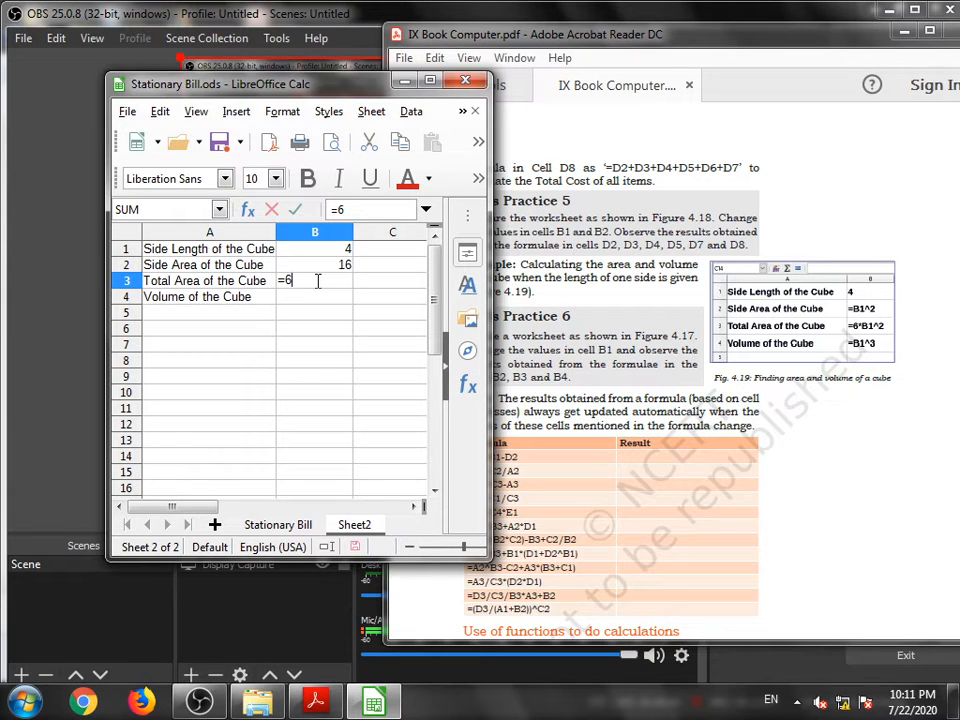
text(*)
click(312, 249)
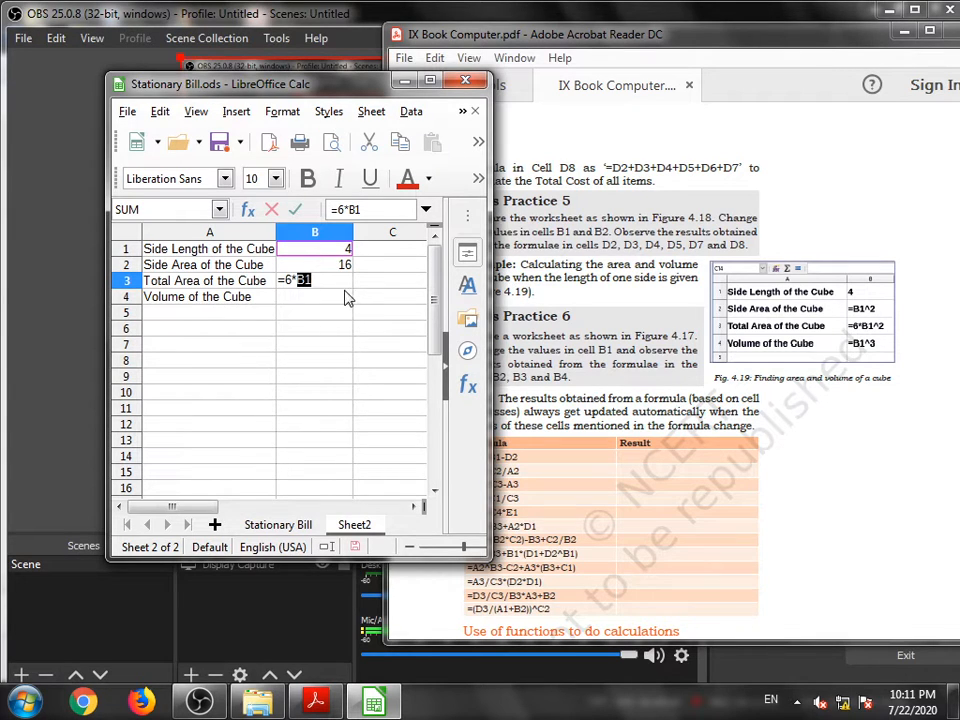
click(325, 281)
text(^2)
key(Return)
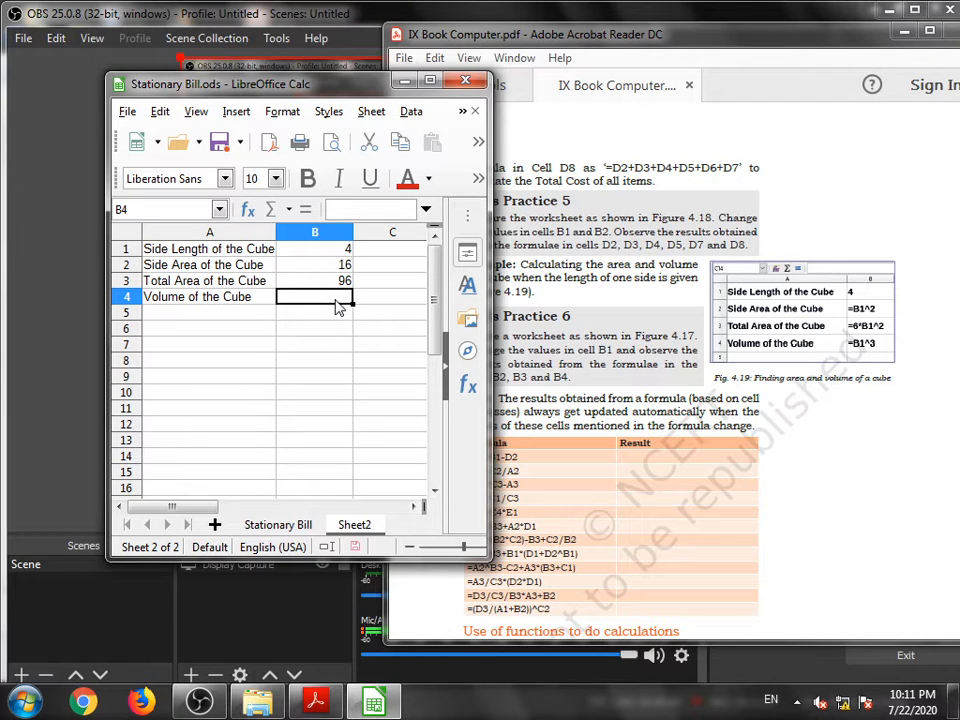
- Enter the formula =B1^3 in B4 for the cube's volume
text(=)
key(Up)
key(Up)
key(Up)
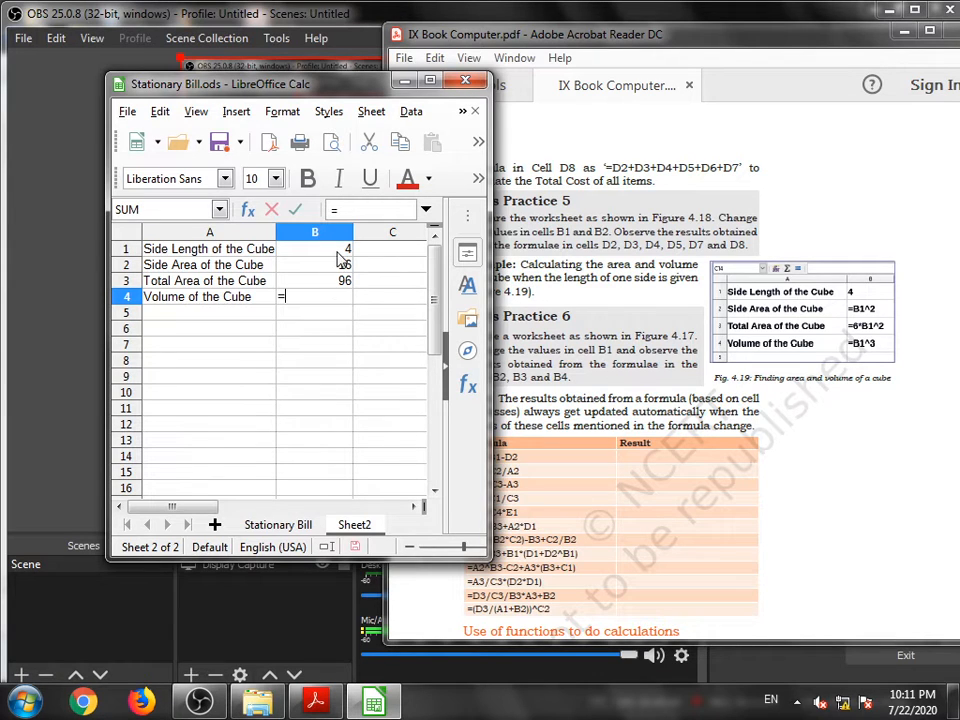
click(315, 294)
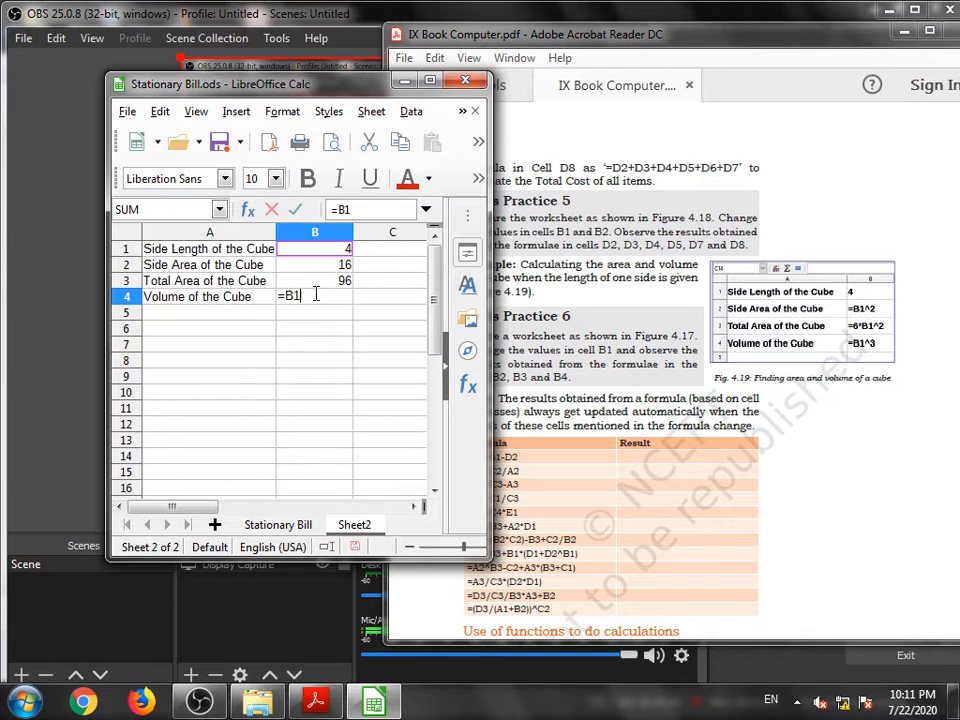
text(^3)
key(Return)
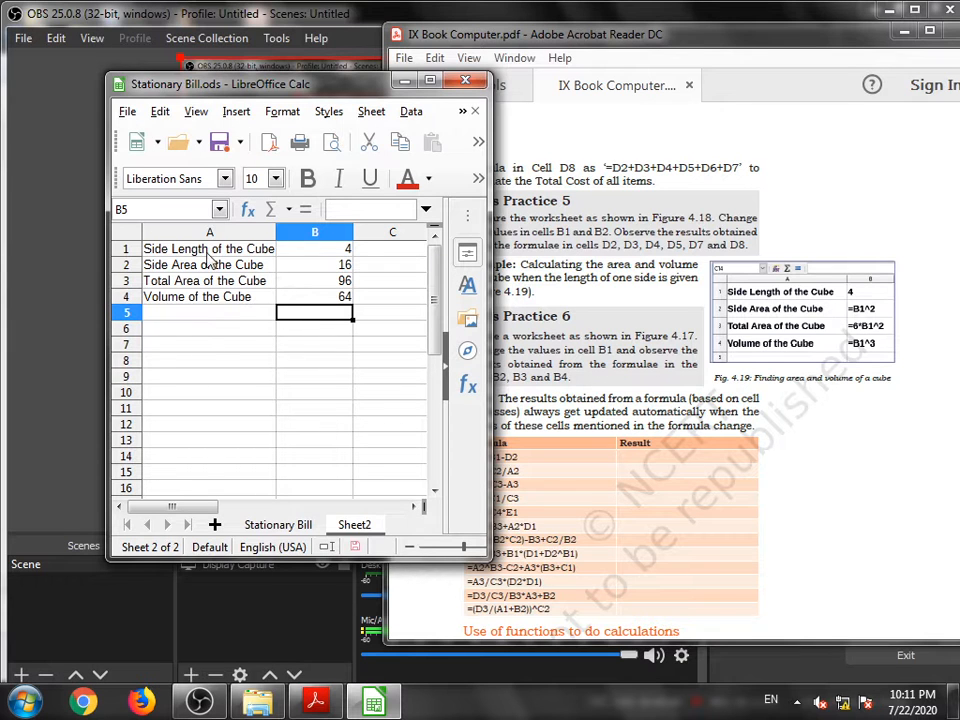
- Switch to the textbook PDF and read the formula exercise table below Let's Practice 6
click(432, 81)
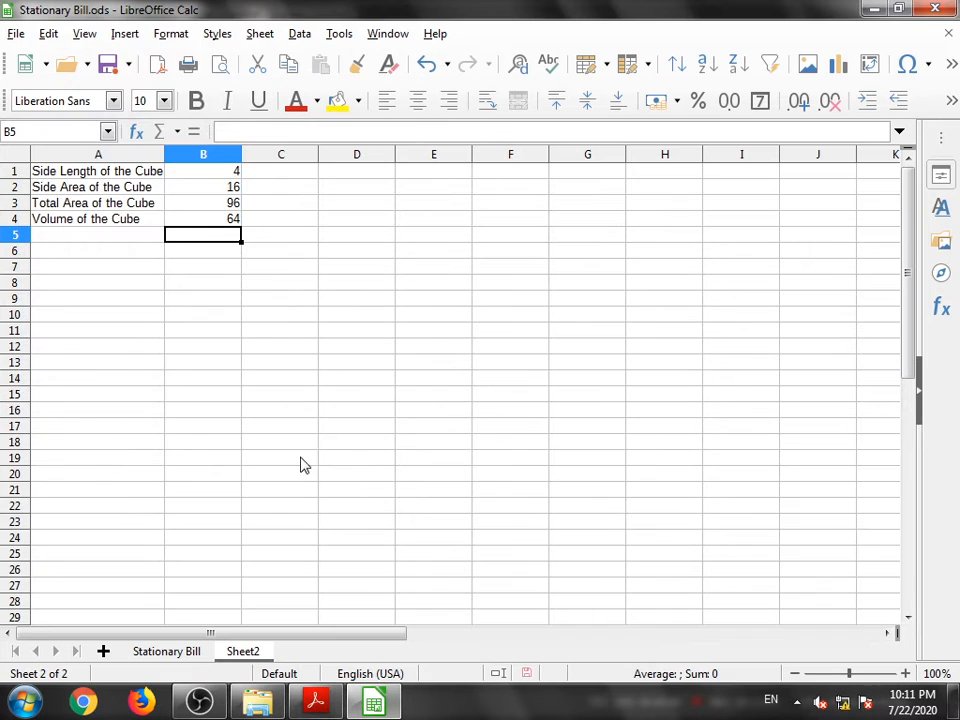
click(315, 700)
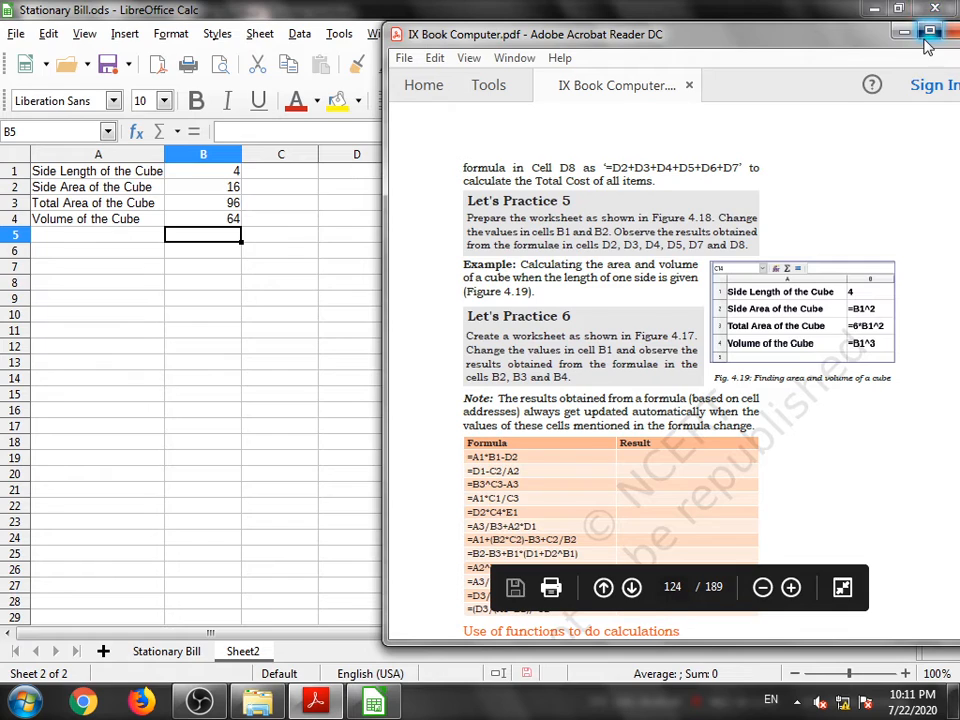
click(929, 32)
scroll(343, 364, down, 5)
scroll(224, 428, down, 2)
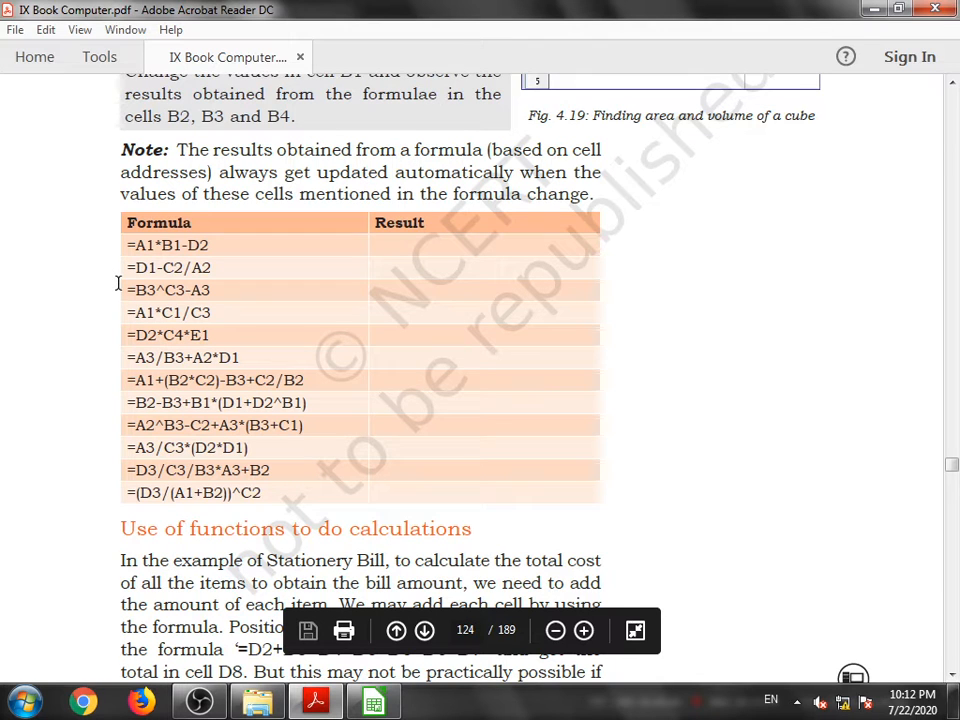
- Scroll through the textbook's formula exercise table and the section on using functions for calculations
scroll(118, 284, down, 3)
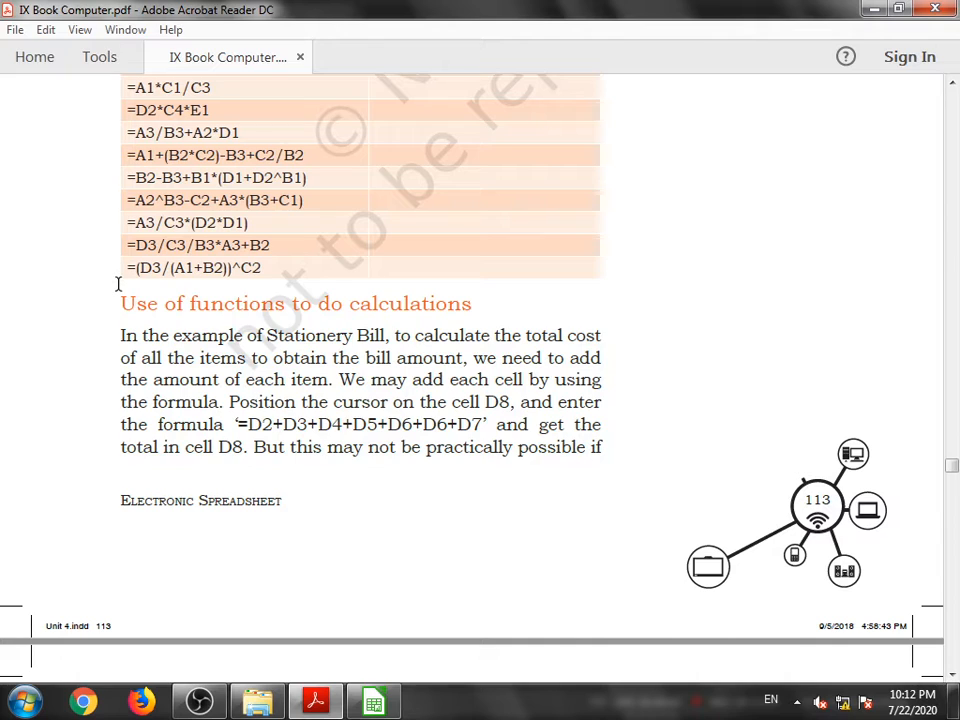
scroll(431, 304, up, 15)
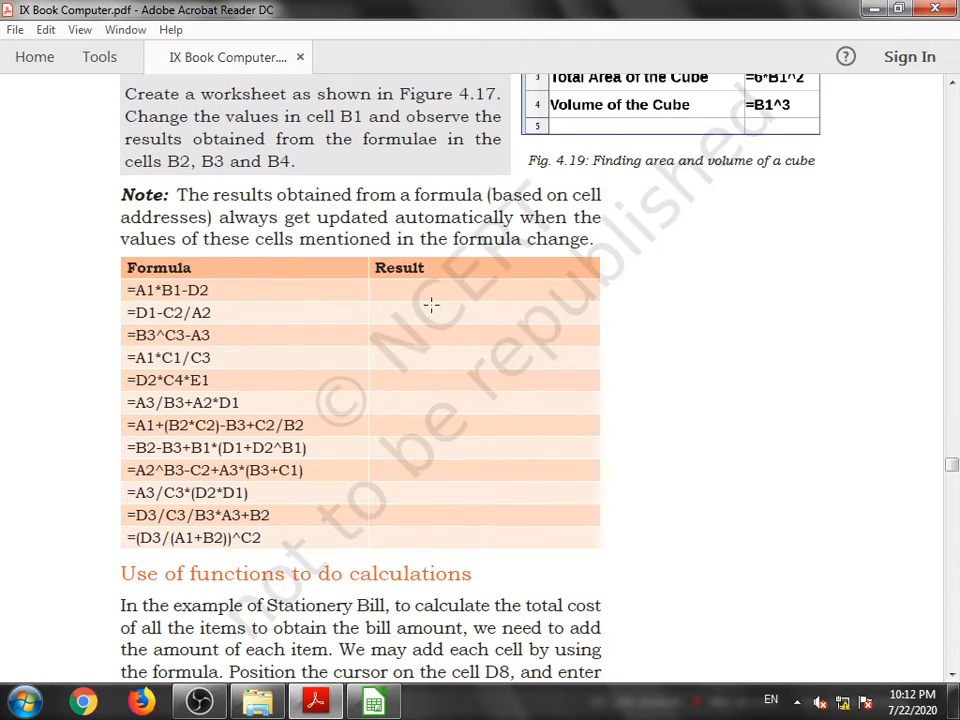
scroll(586, 282, up, 2)
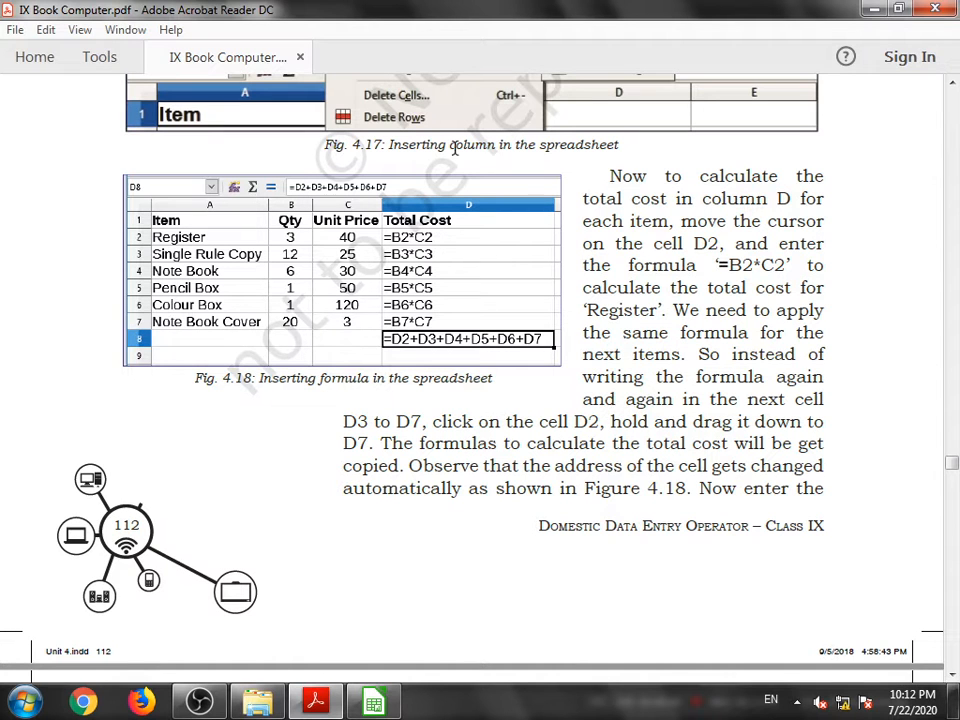
scroll(376, 287, down, 15)
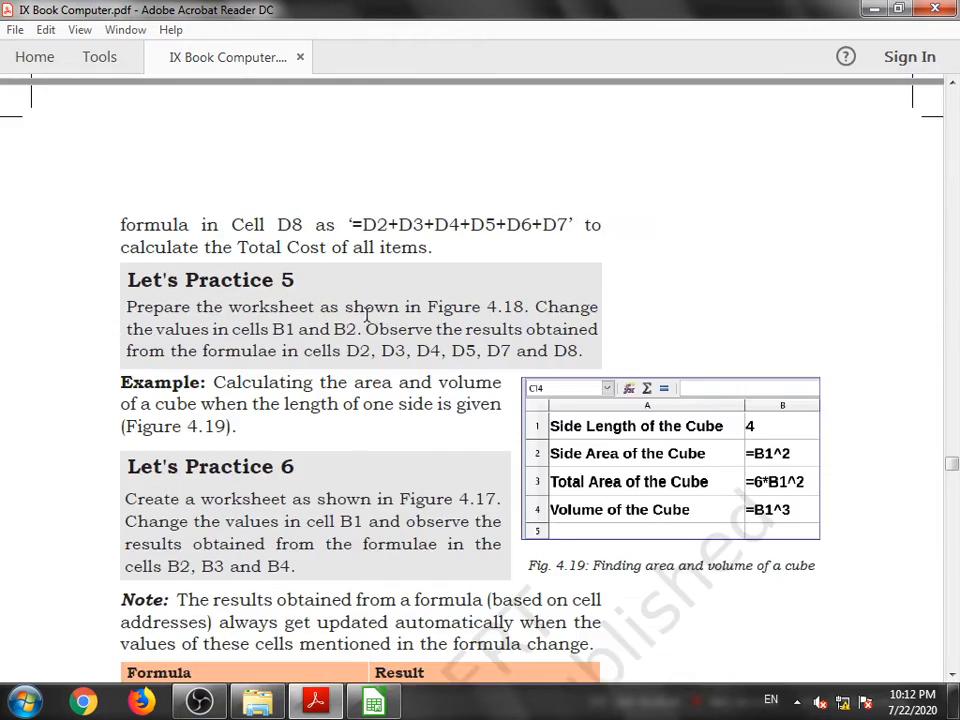
scroll(355, 316, up, 15)
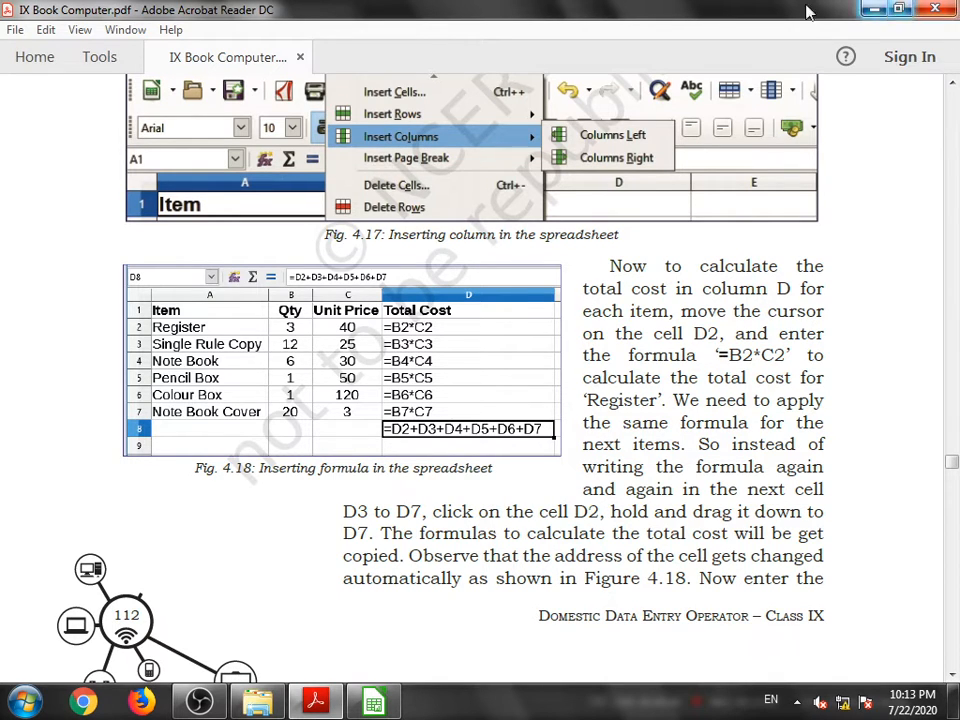
scroll(320, 405, down, 3)
scroll(320, 405, down, 11)
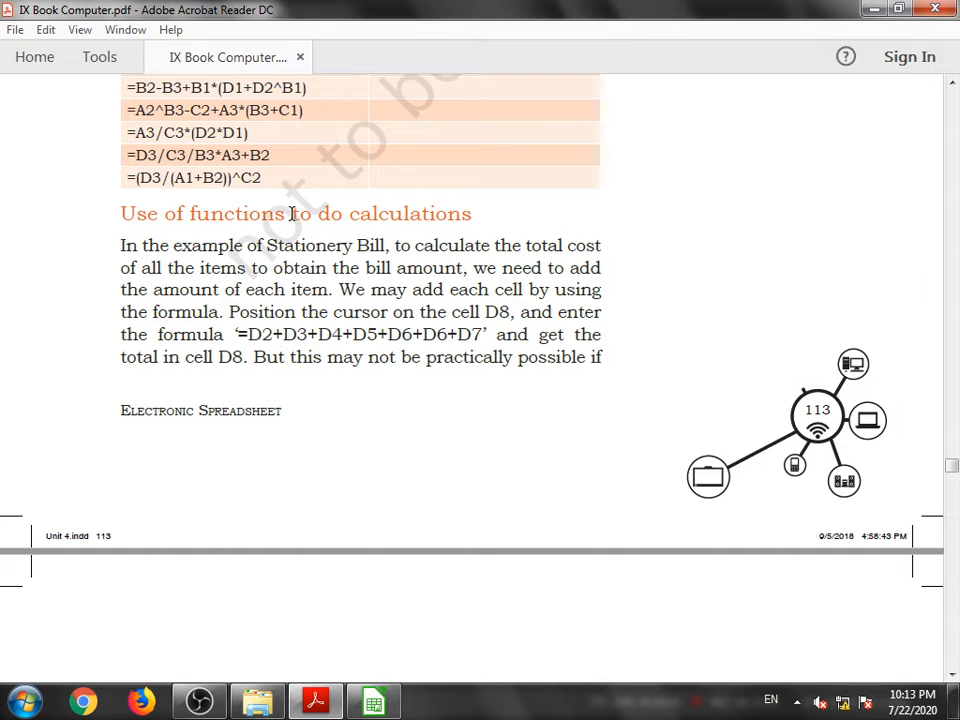
scroll(889, 444, down, 6)
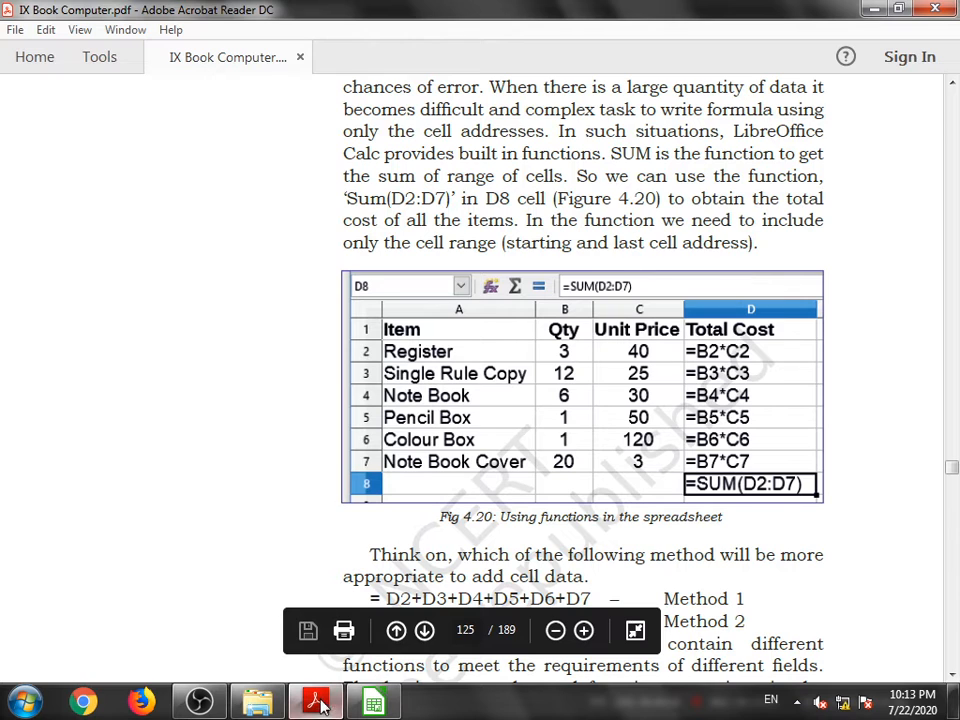
- Switch to the Stationary Bill spreadsheet and clear the total formula in cell D8
click(360, 698)
click(165, 653)
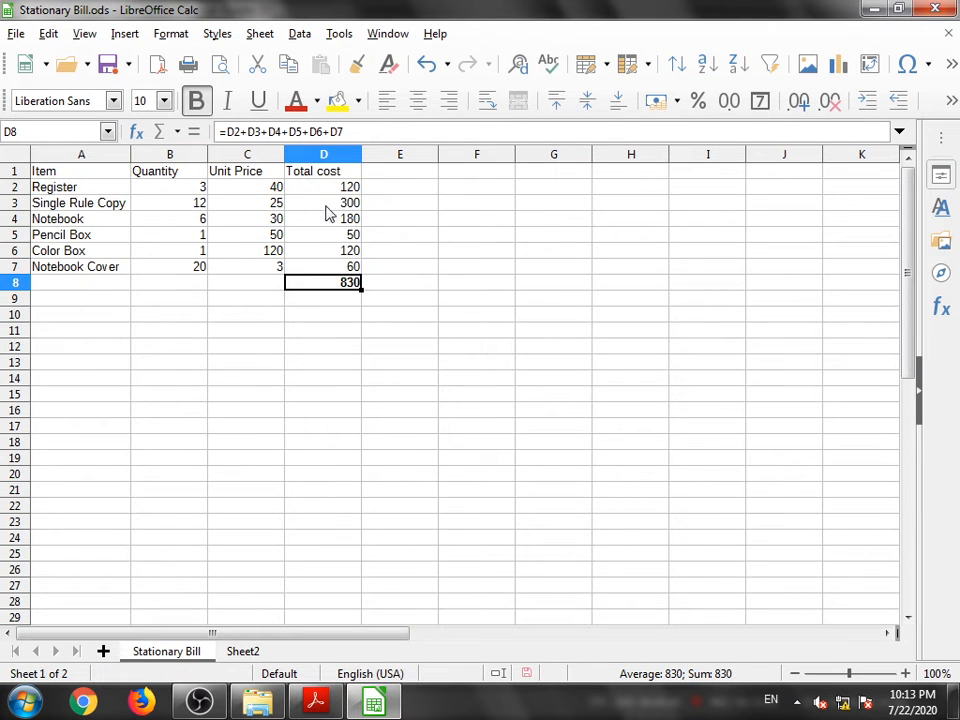
key(Delete)
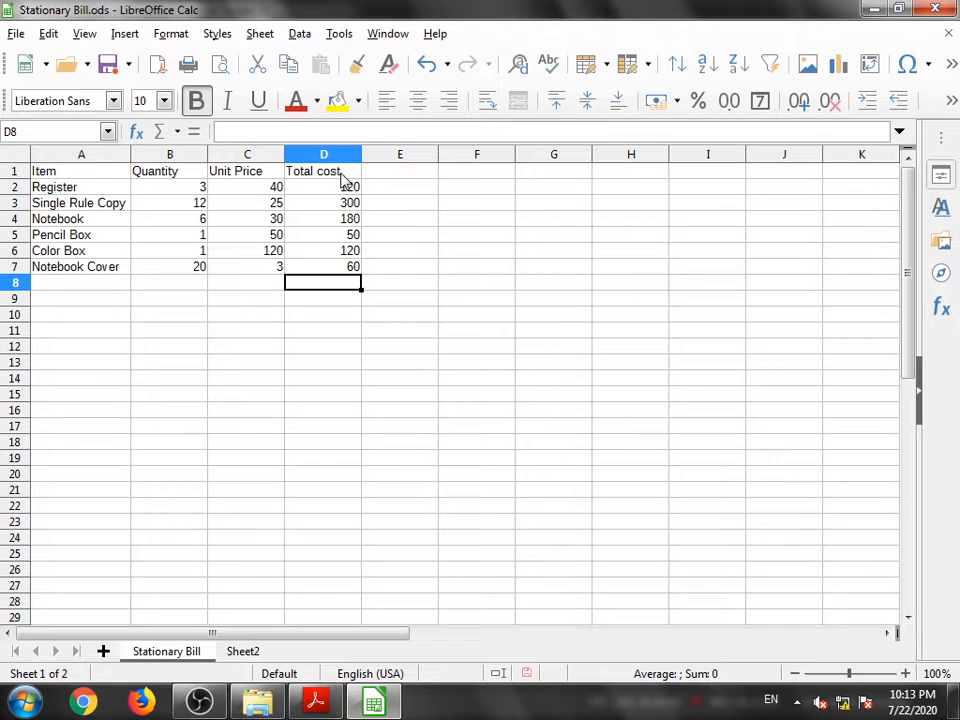
- Enter the formula =sum(D2:D7) in D8 to total the item costs, selecting the range from the cells
click(336, 191)
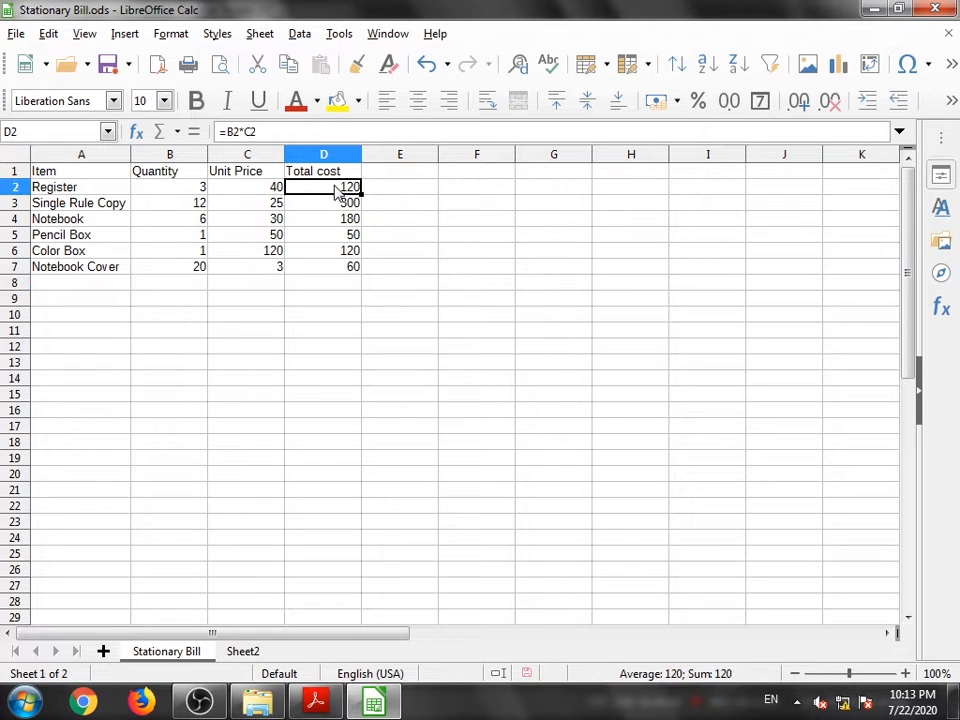
double_click(336, 191)
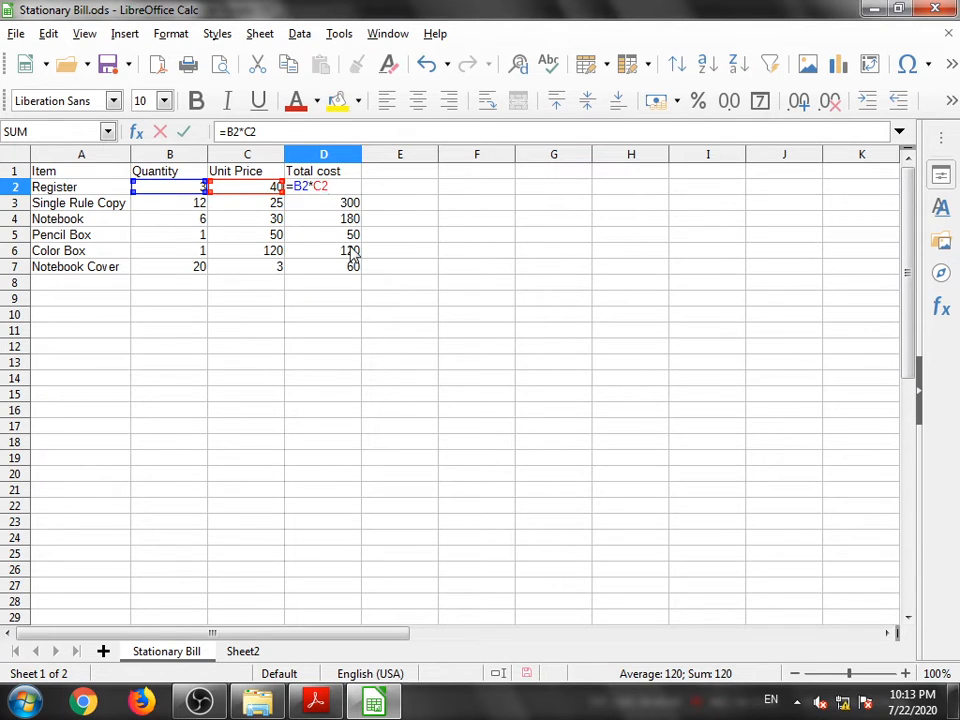
key(Return)
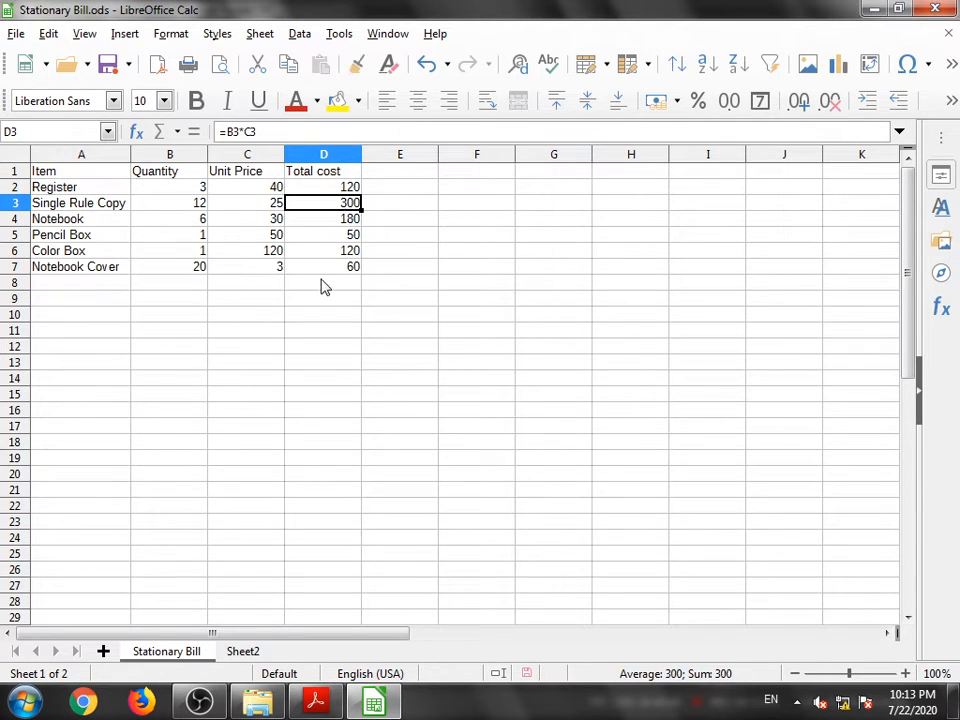
click(321, 285)
double_click(321, 283)
key(ctrl+b)
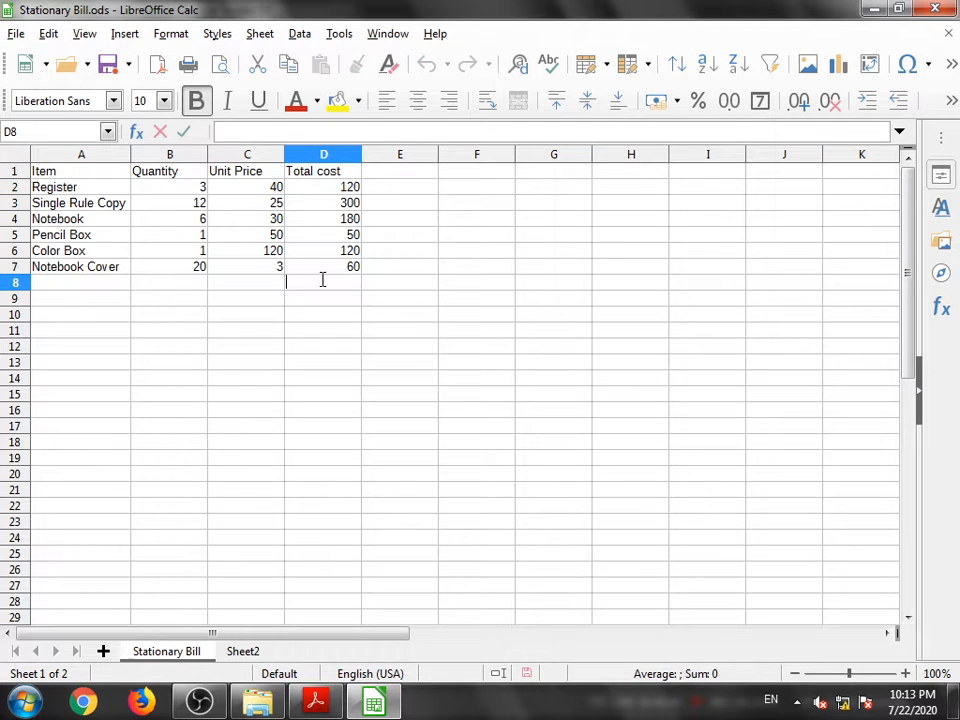
text(=)
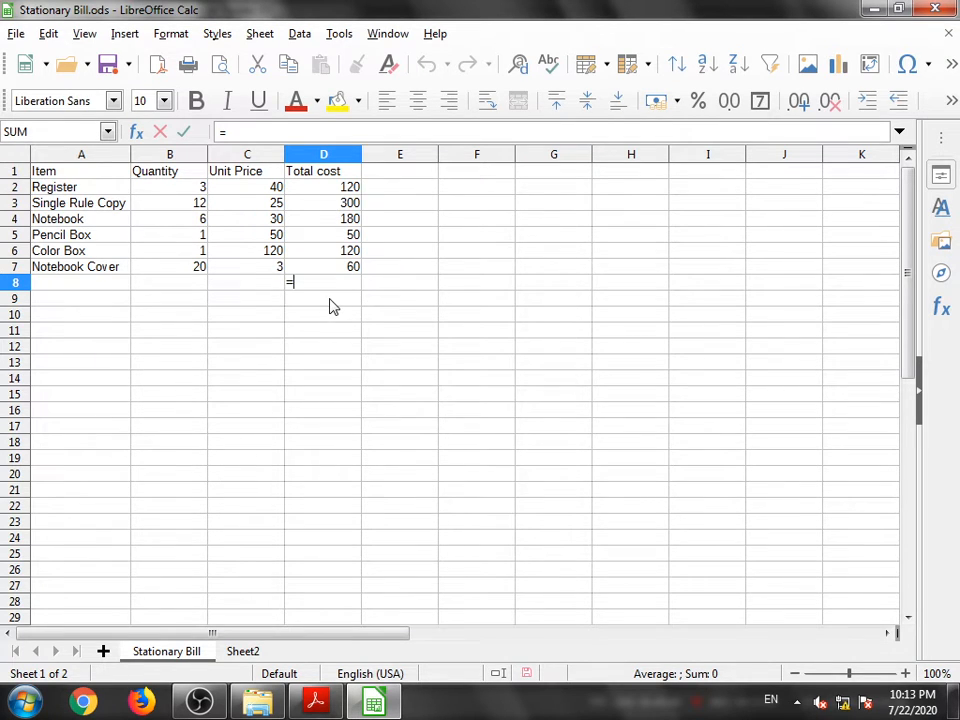
text(su)
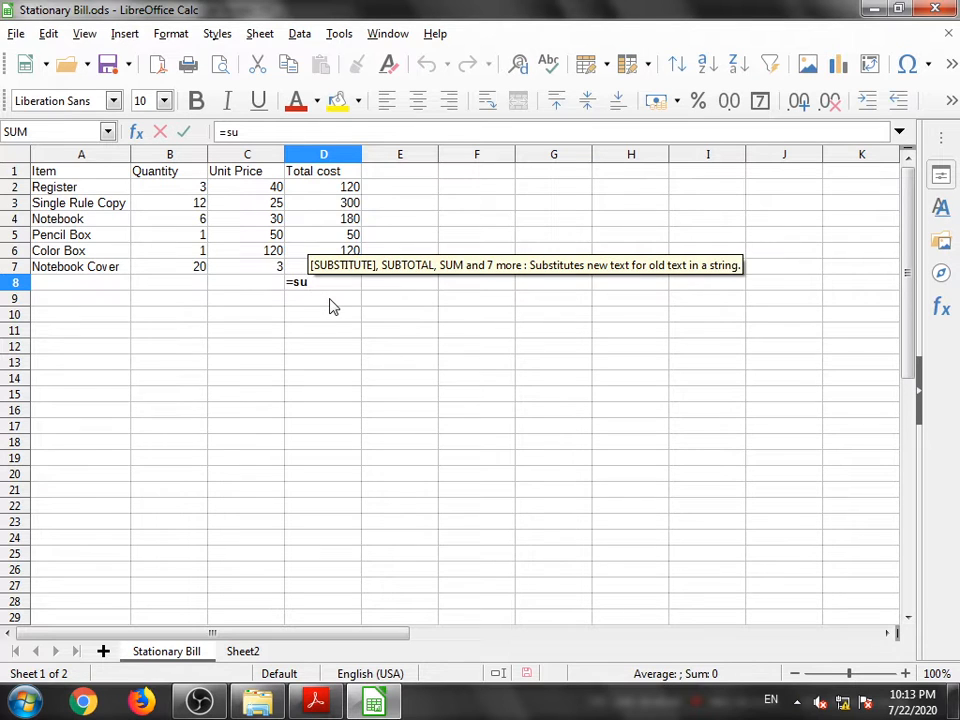
text(m)
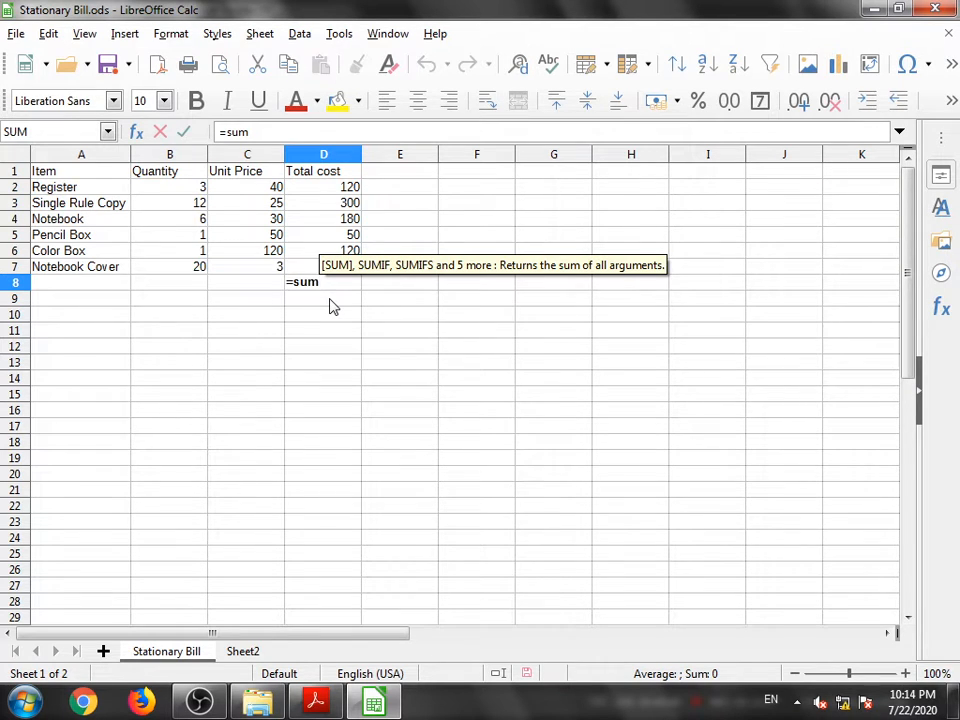
text(()
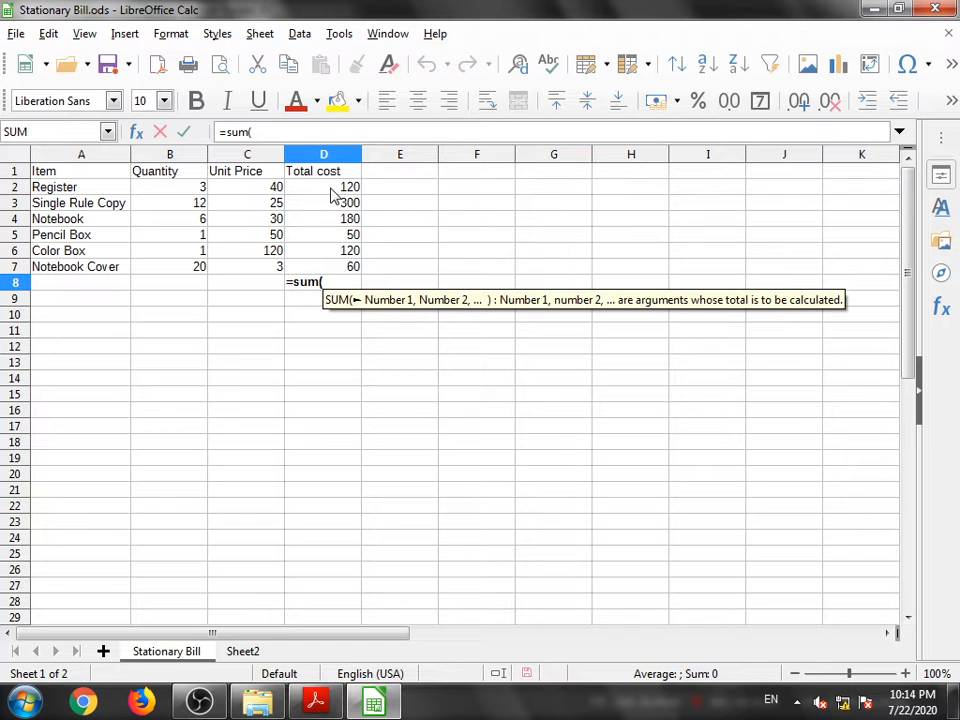
click(331, 188)
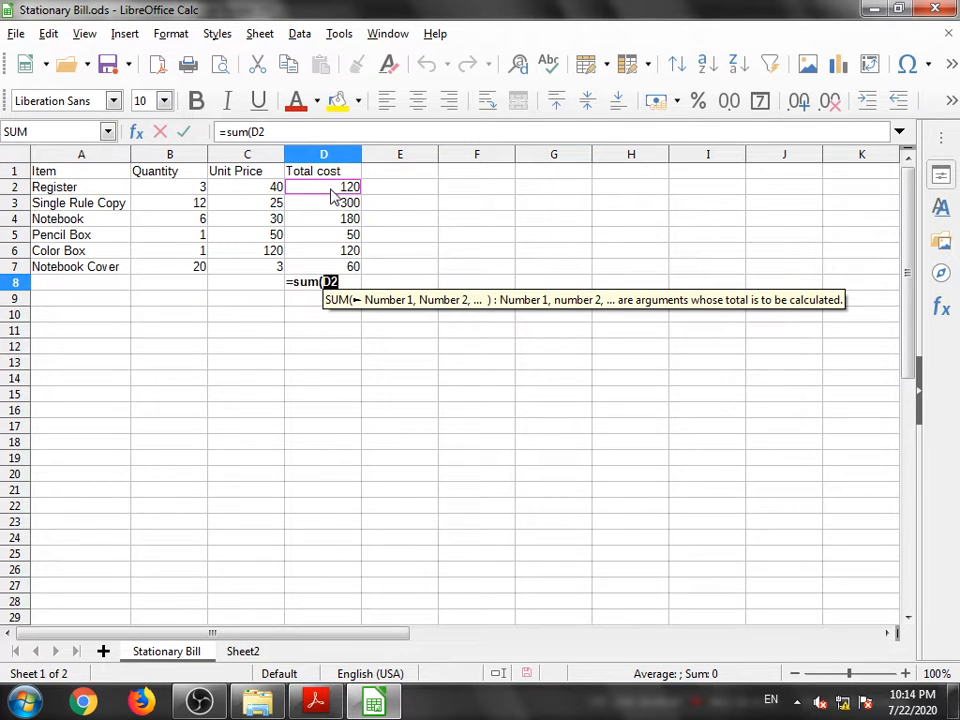
click(342, 283)
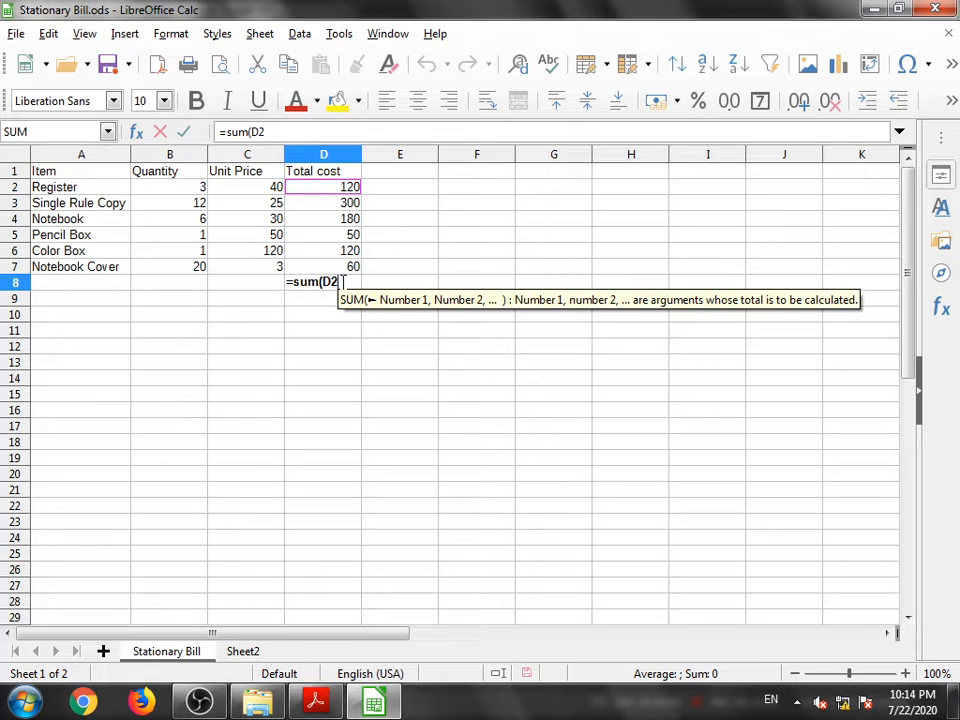
text(:)
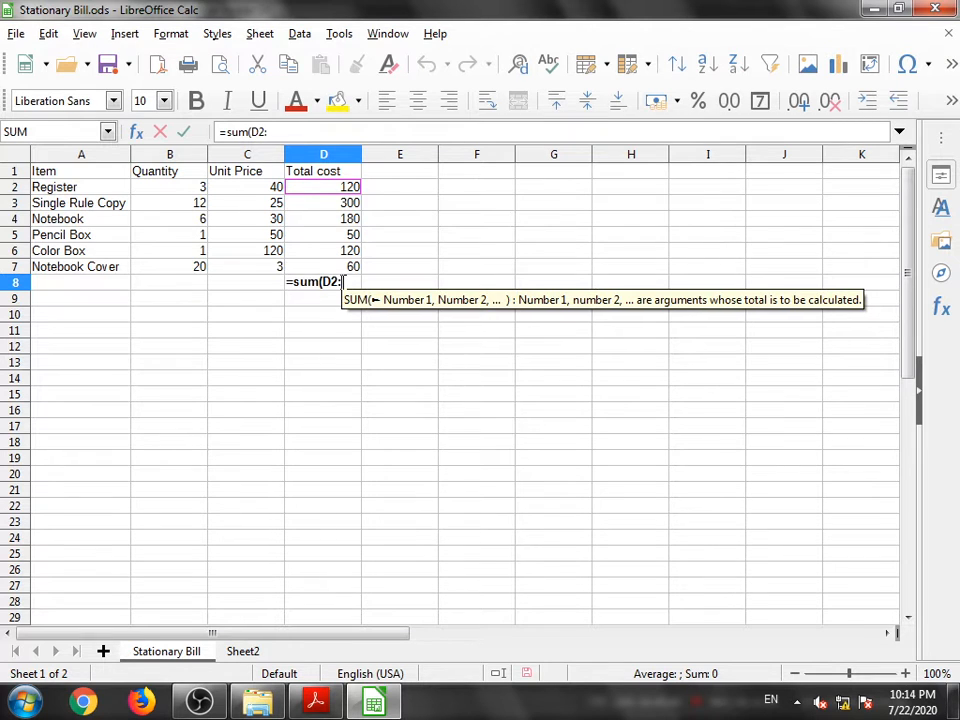
click(341, 268)
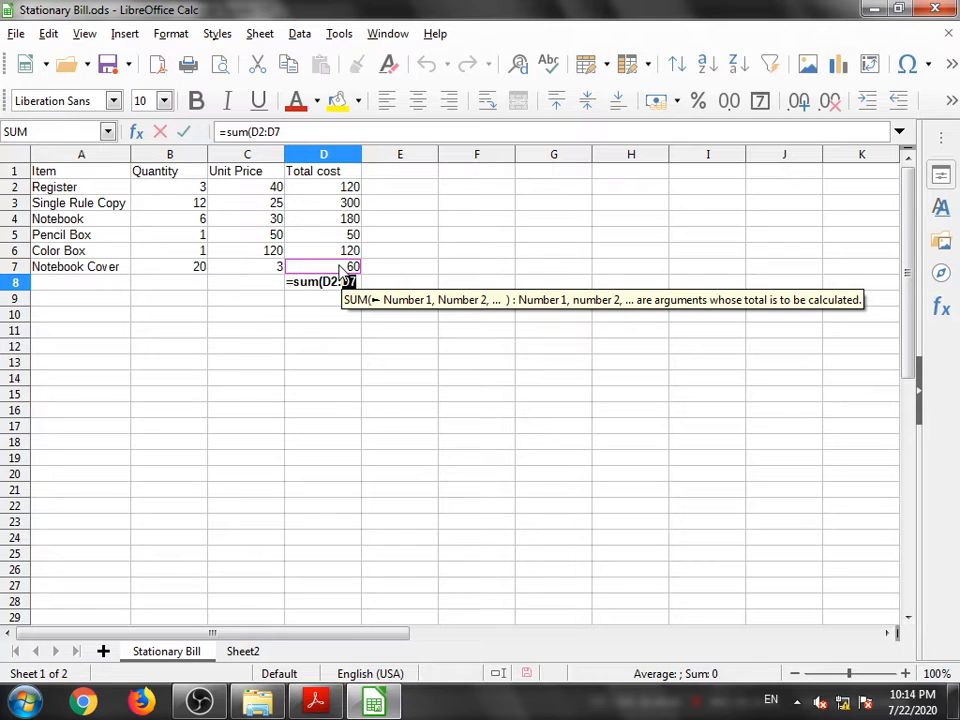
click(357, 279)
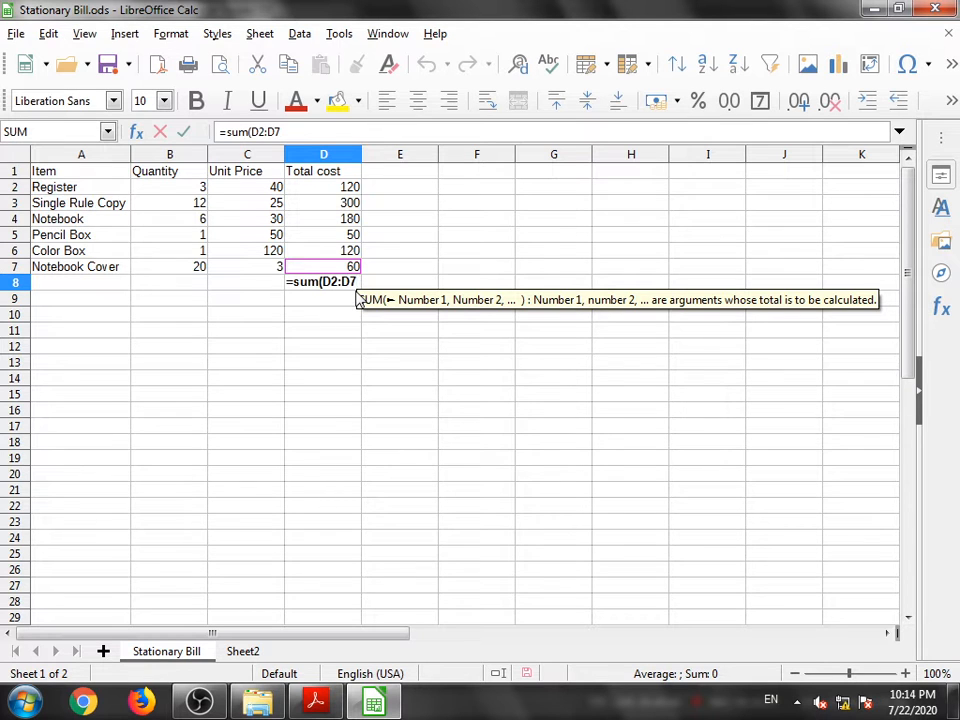
text())
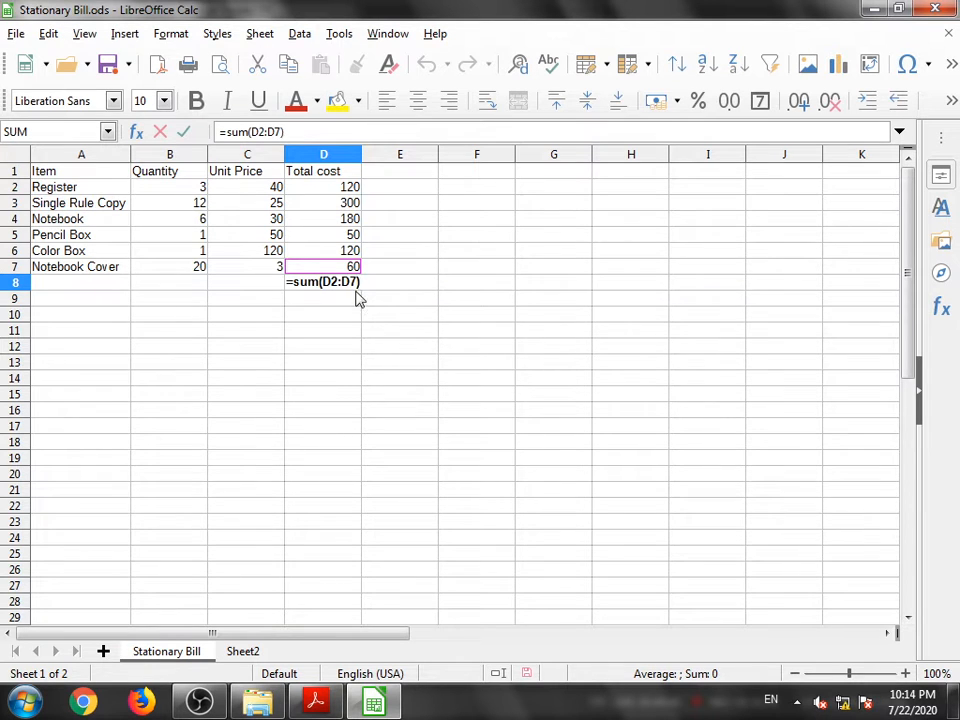
key(Return)
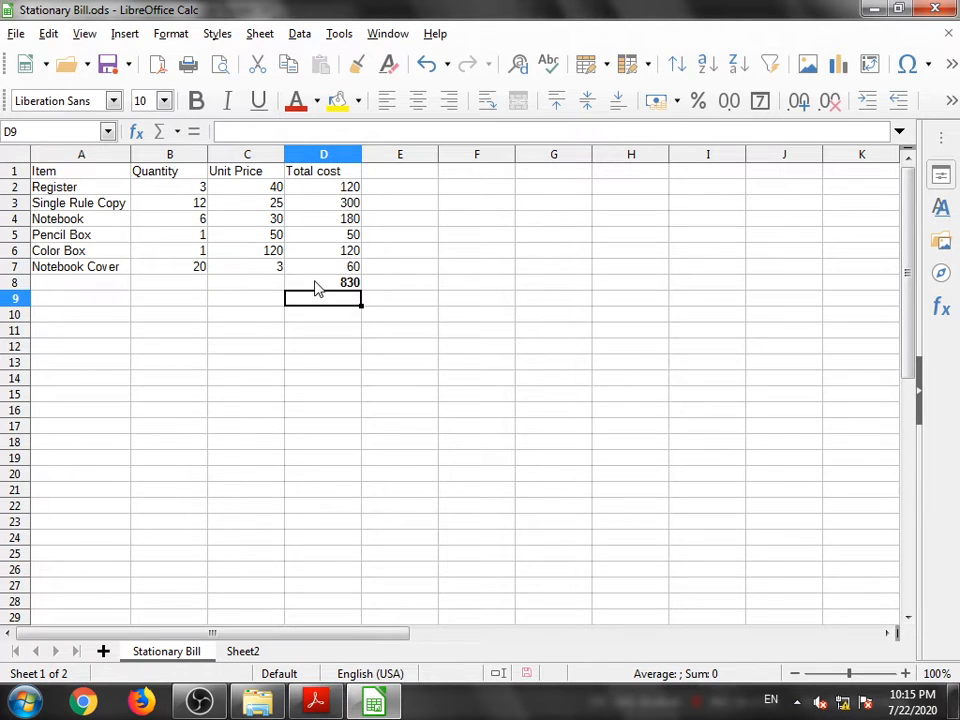
- Return to the textbook and read Table 4.4 of commonly used basic functions in Calc
click(315, 700)
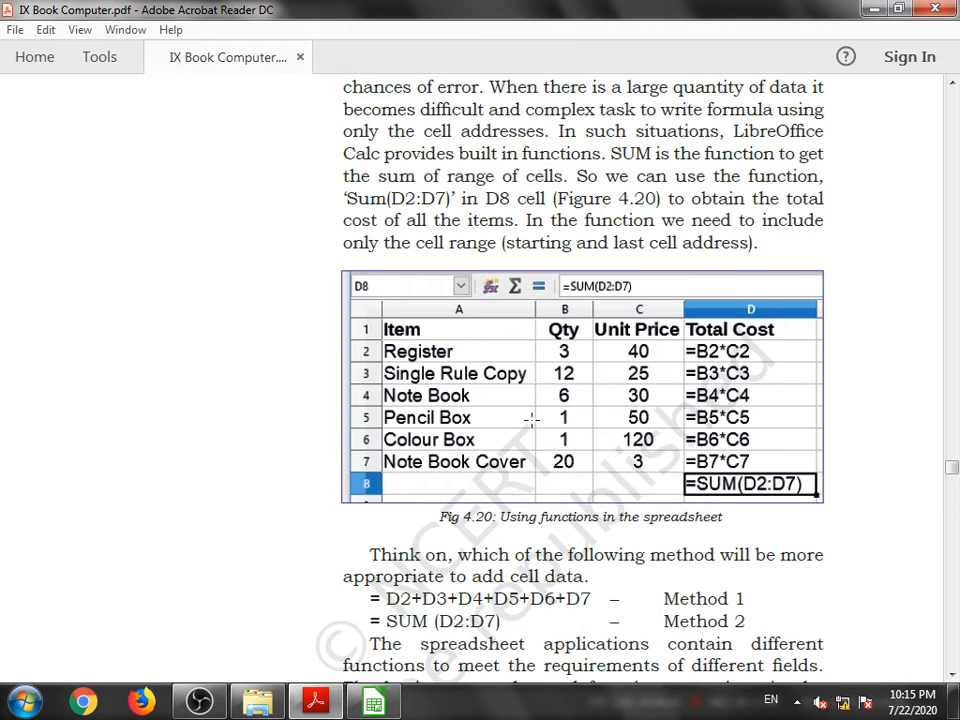
scroll(346, 459, down, 8)
scroll(242, 441, down, 2)
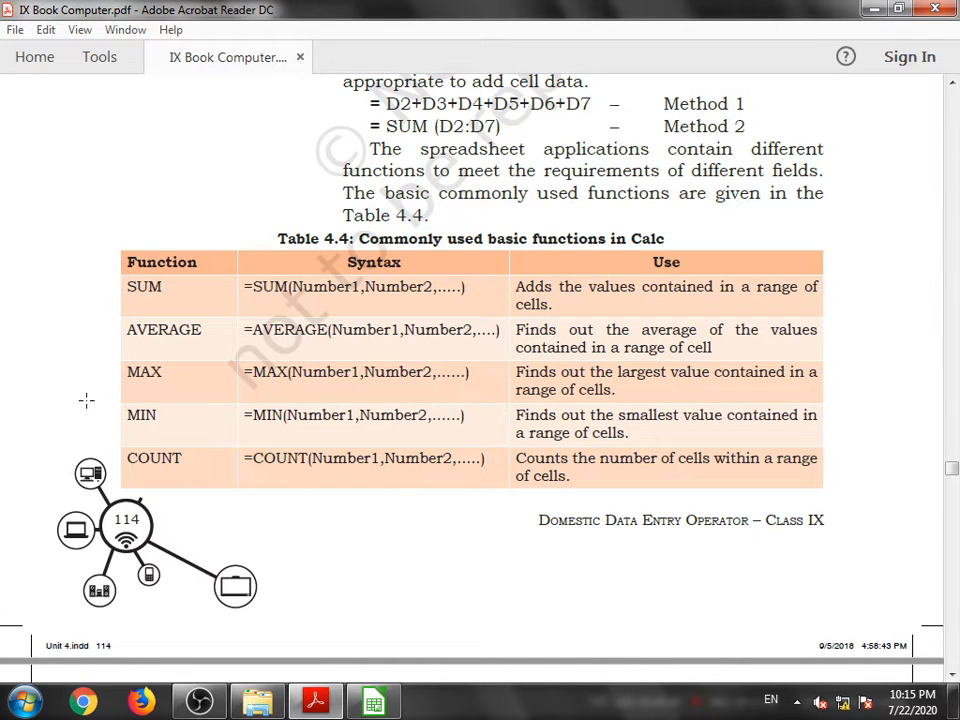
click(180, 378)
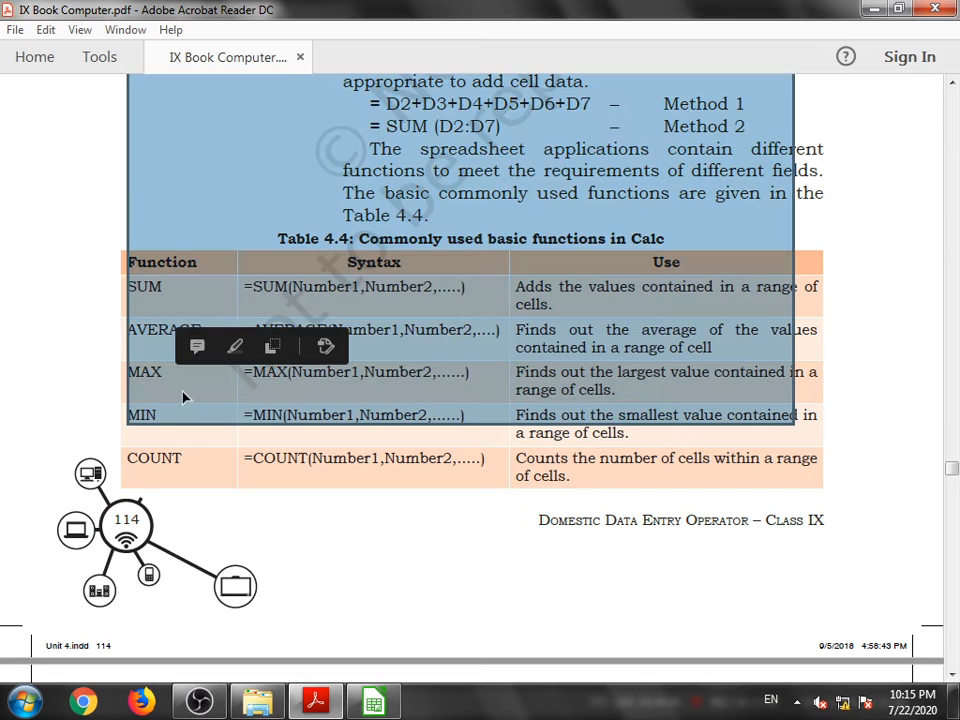
click(100, 425)
click(102, 424)
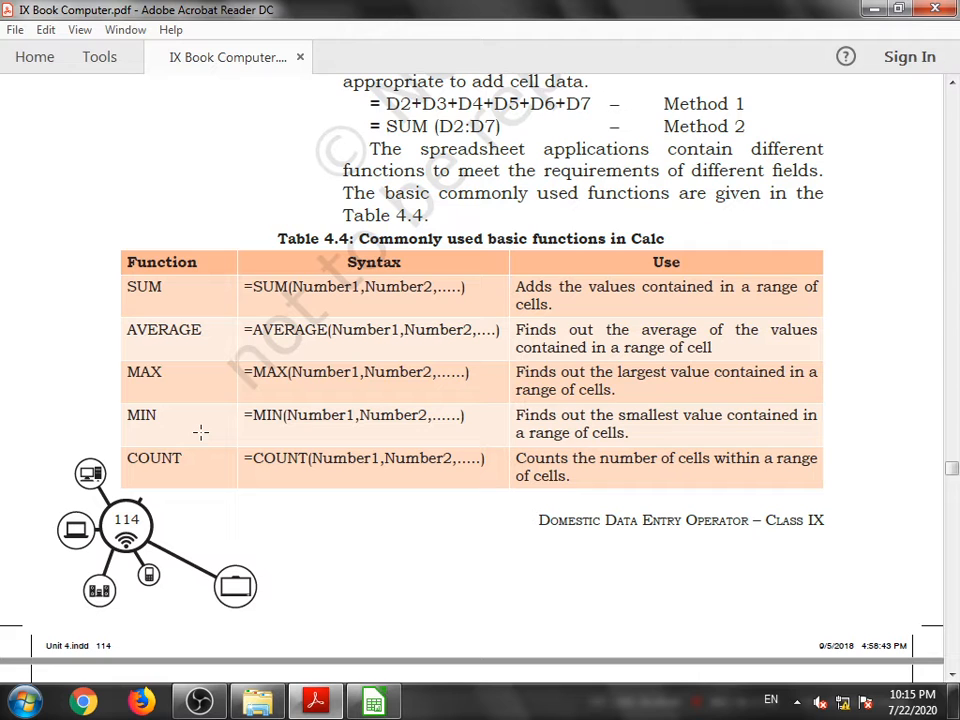
key(alt+Tab)
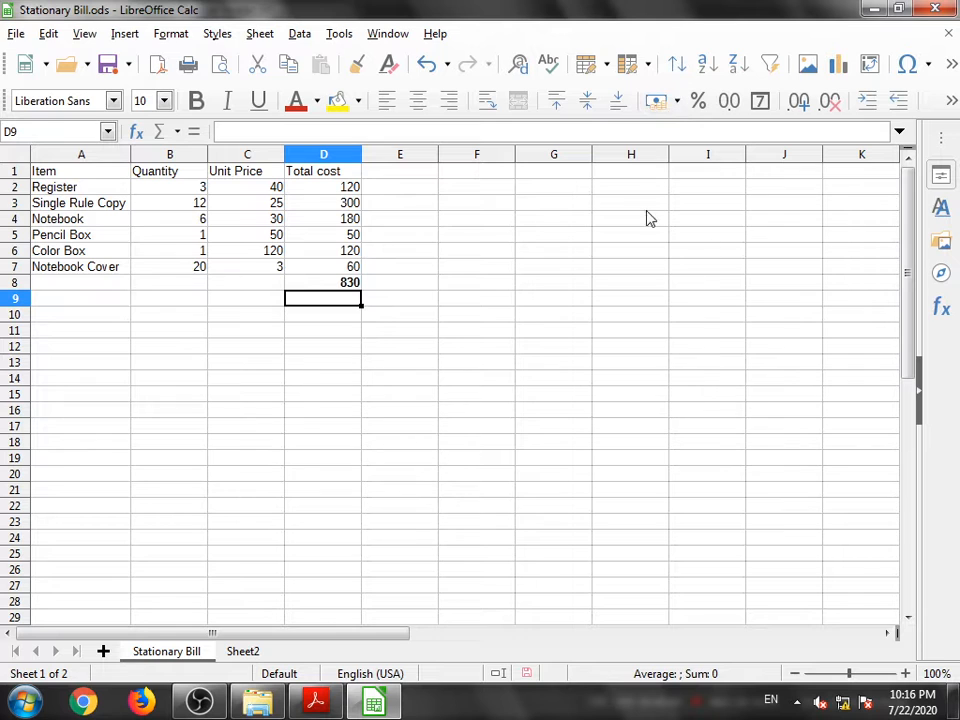
click(317, 700)
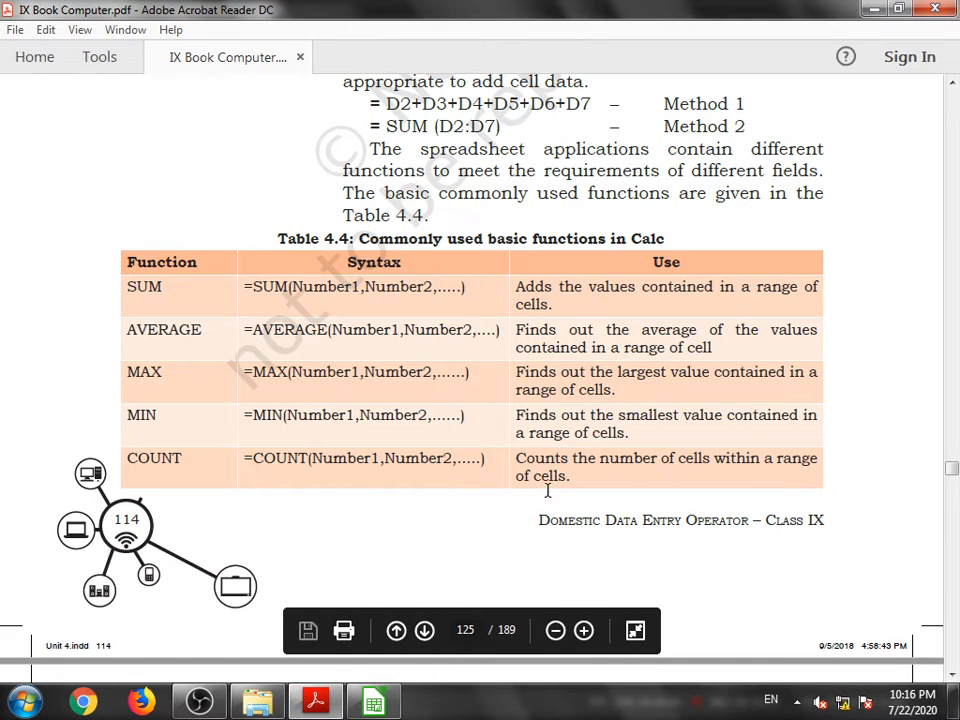
- Highlight entries in the functions table and scroll to the sample data for working with functions
drag(575, 484, 522, 457)
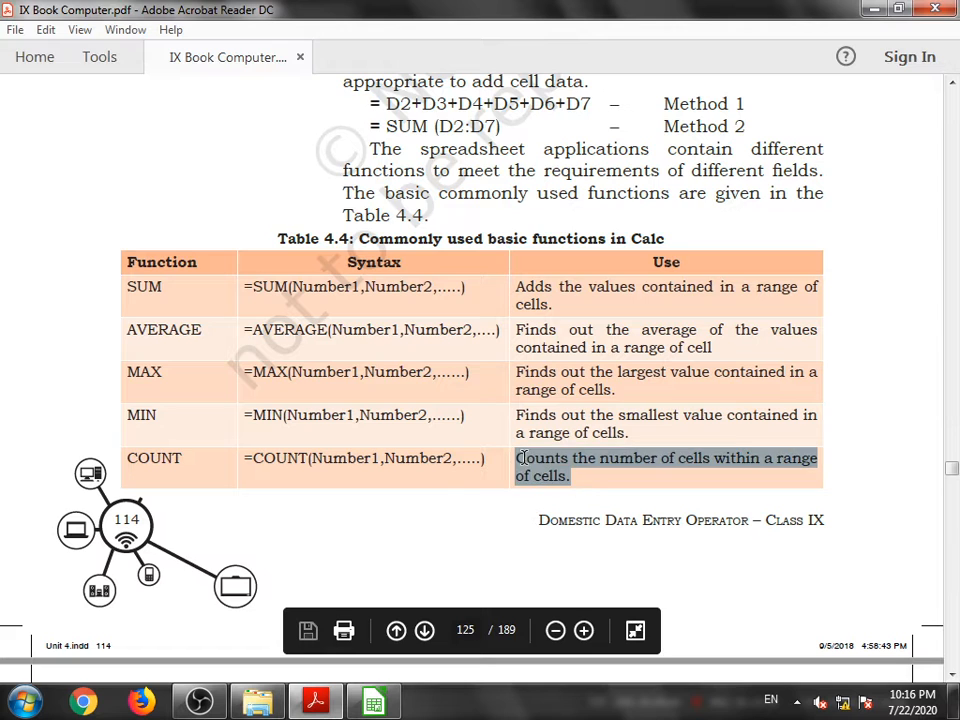
click(424, 491)
double_click(345, 458)
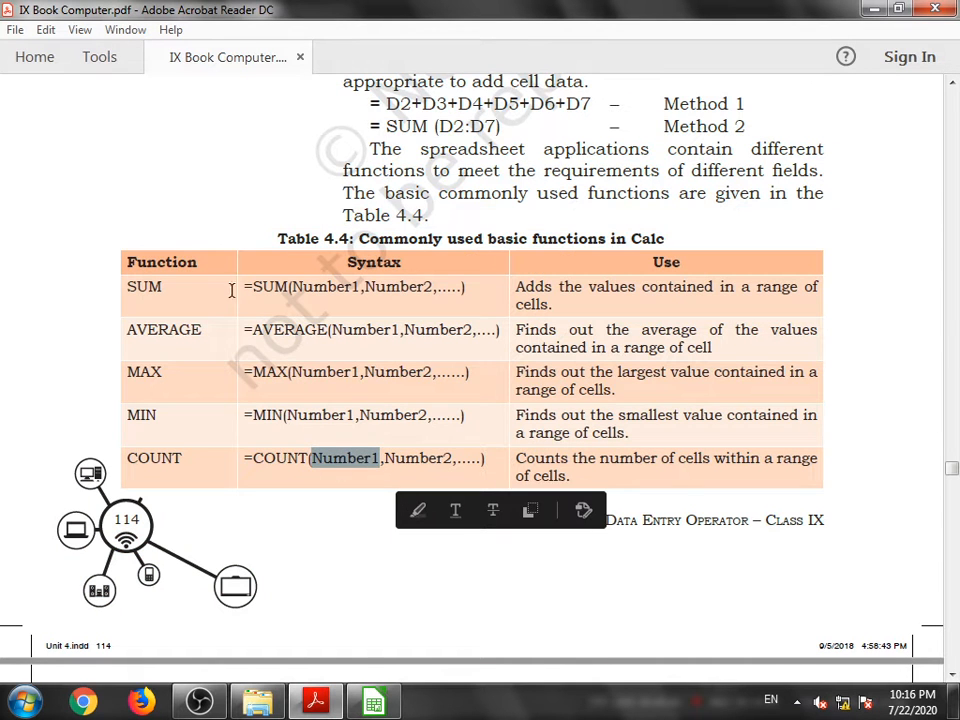
click(163, 432)
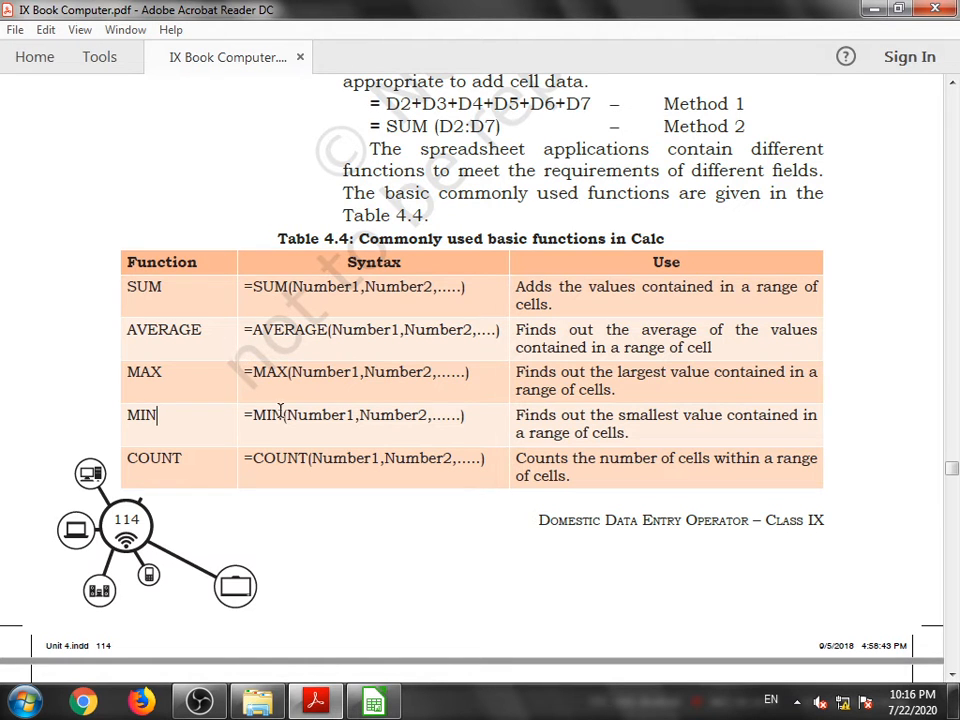
scroll(280, 413, down, 2)
scroll(280, 413, down, 10)
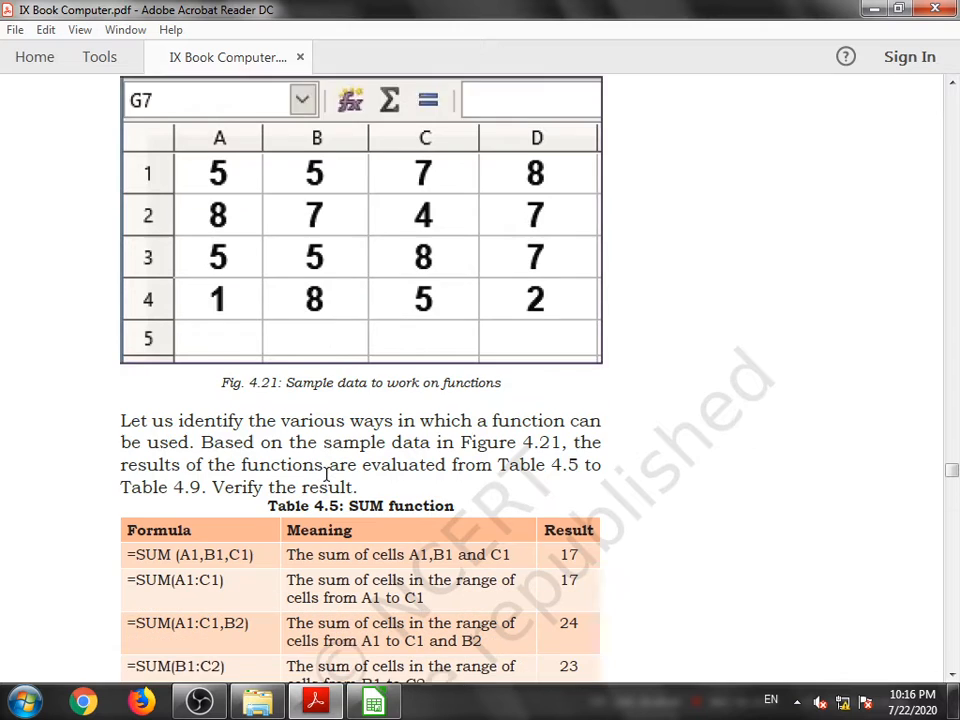
scroll(328, 467, up, 3)
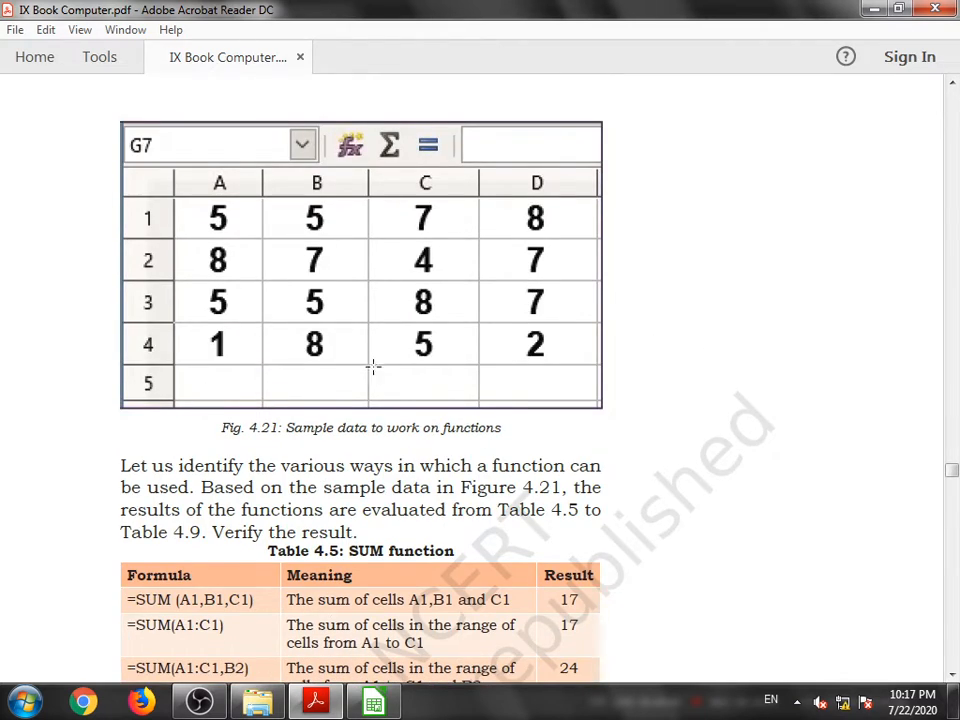
- Study the sample data in Figure 4.21 and compare it with the SUM formula examples in Table 4.5
scroll(373, 367, down, 2)
scroll(355, 383, down, 2)
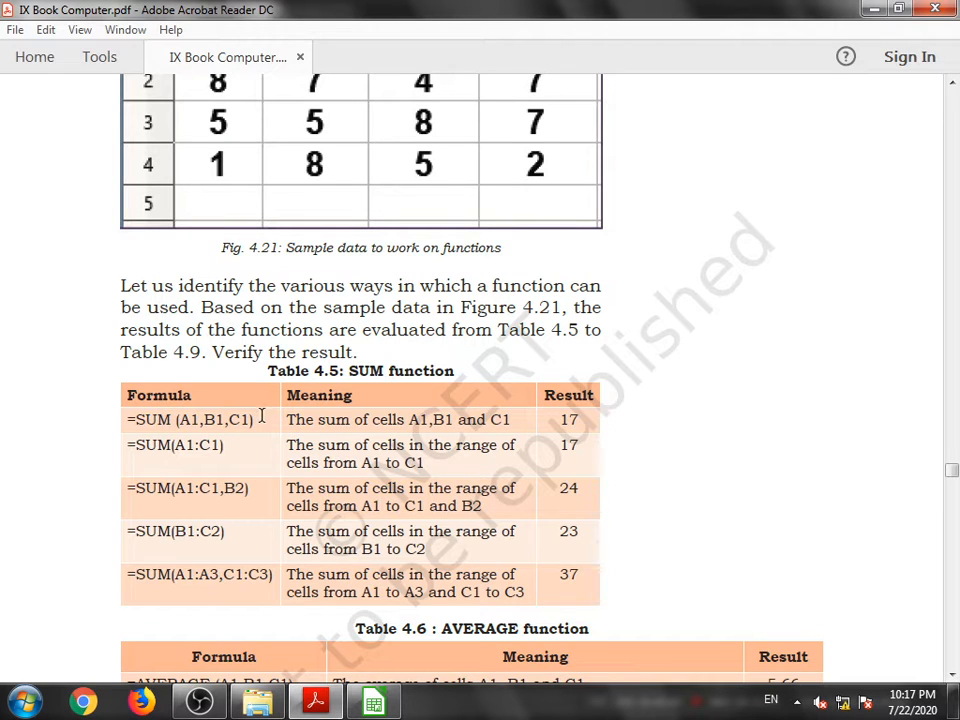
scroll(261, 417, up, 2)
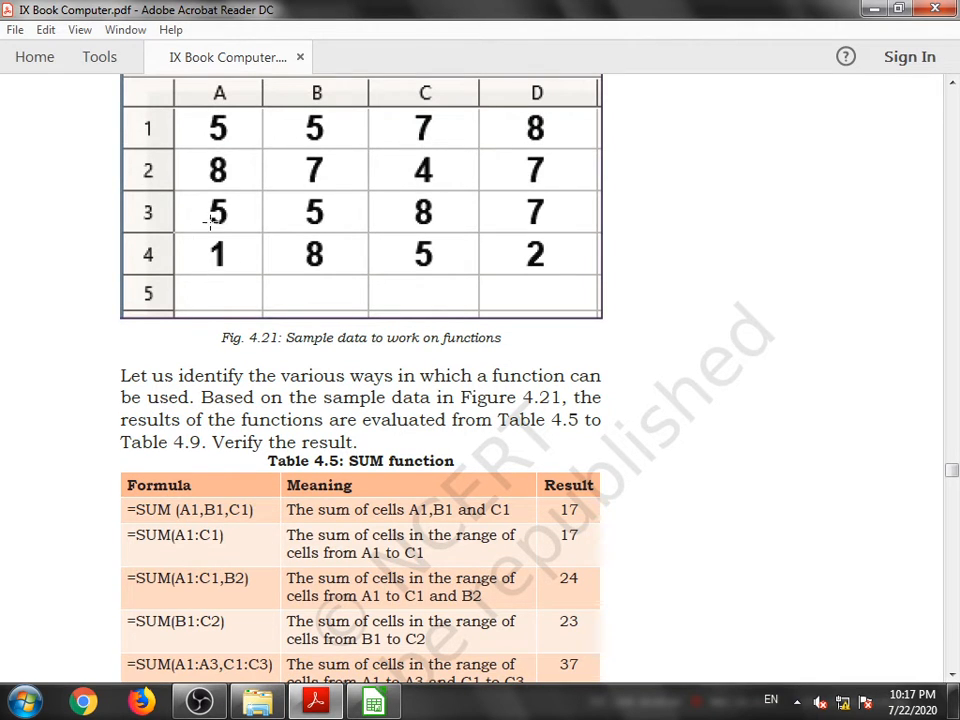
click(189, 180)
click(188, 177)
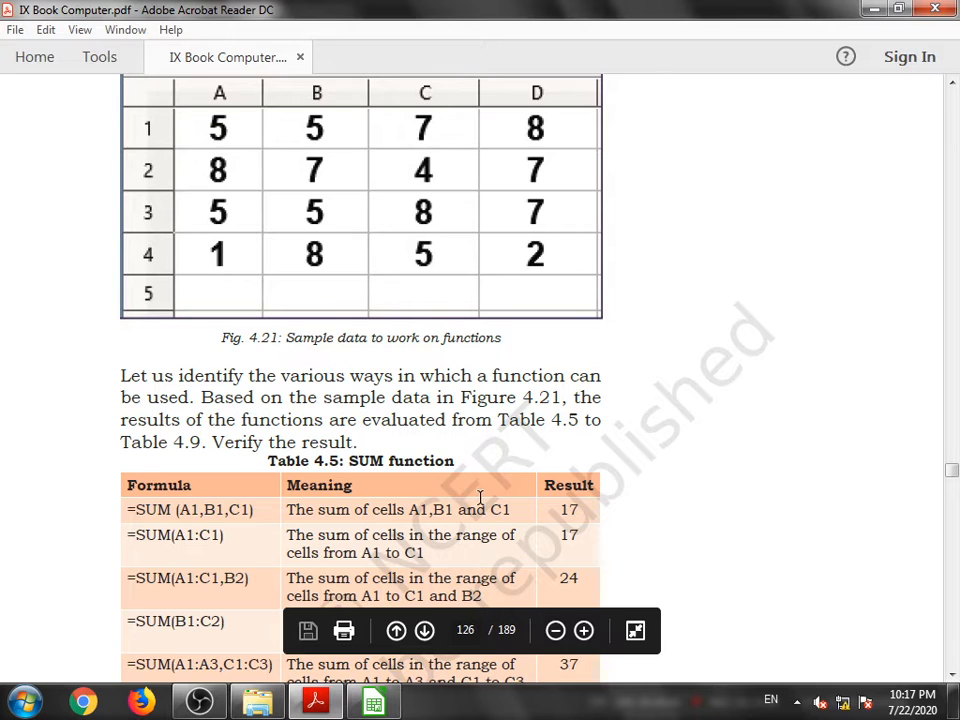
scroll(330, 354, down, 2)
scroll(168, 480, up, 2)
scroll(208, 545, down, 1)
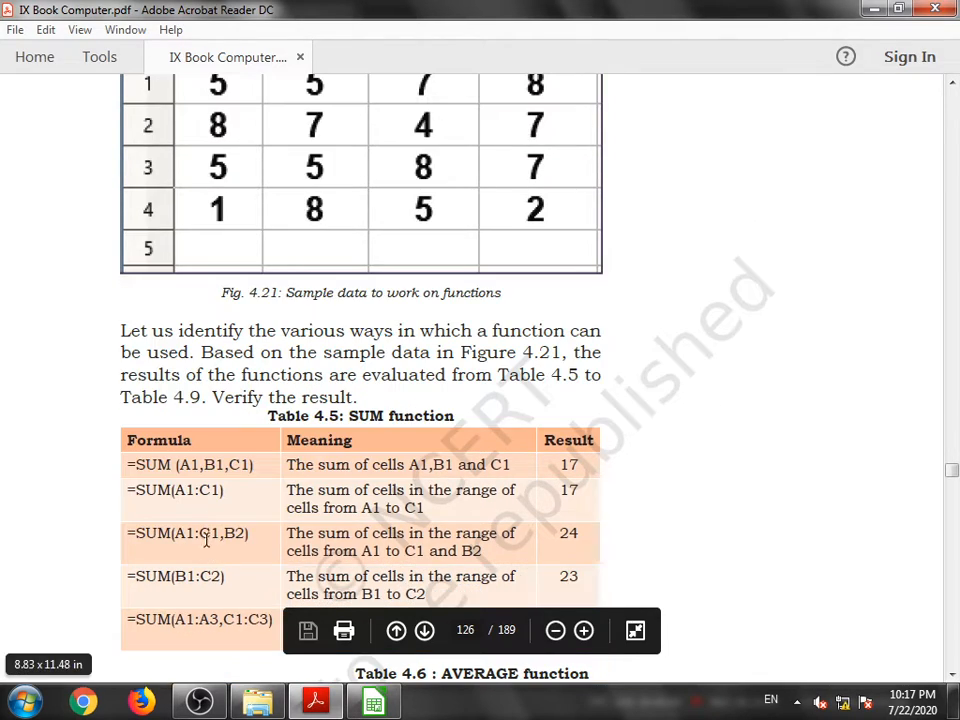
scroll(214, 452, up, 1)
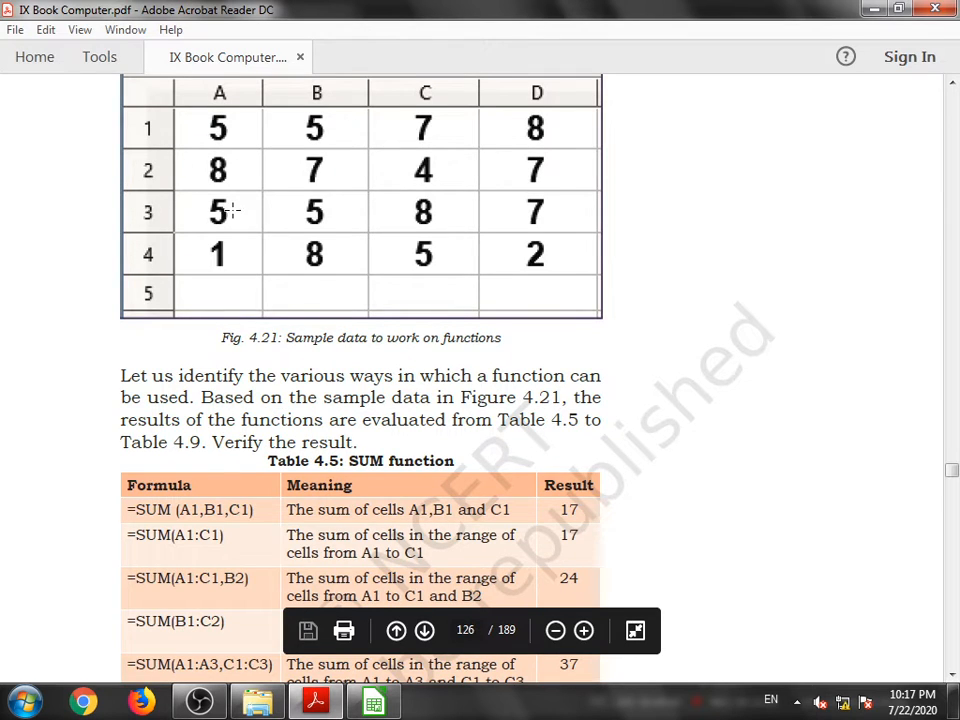
scroll(250, 316, down, 1)
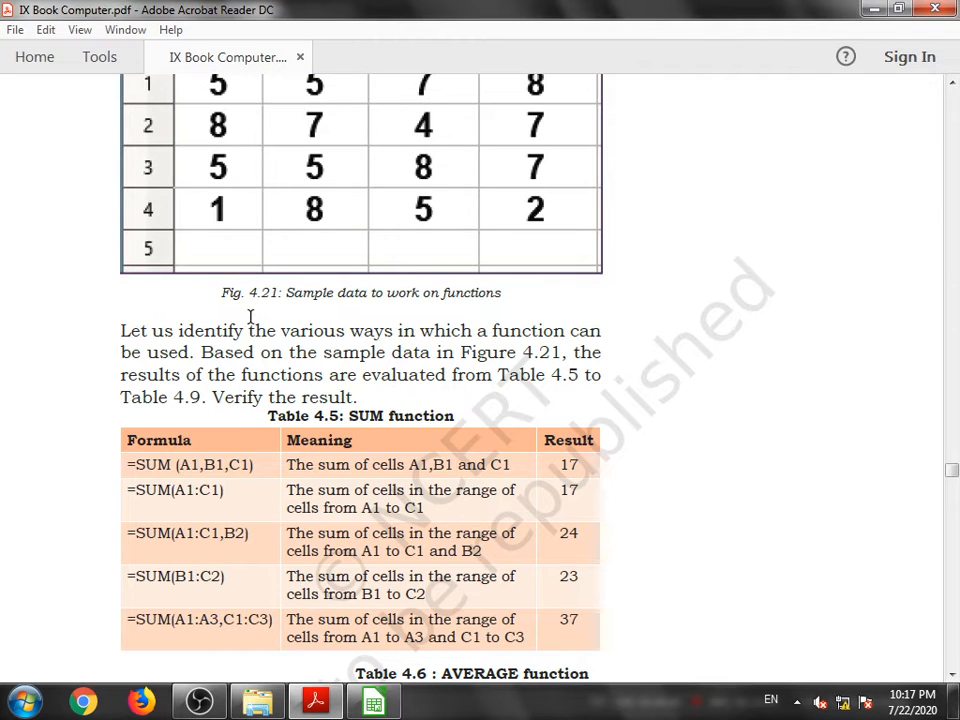
scroll(250, 316, up, 1)
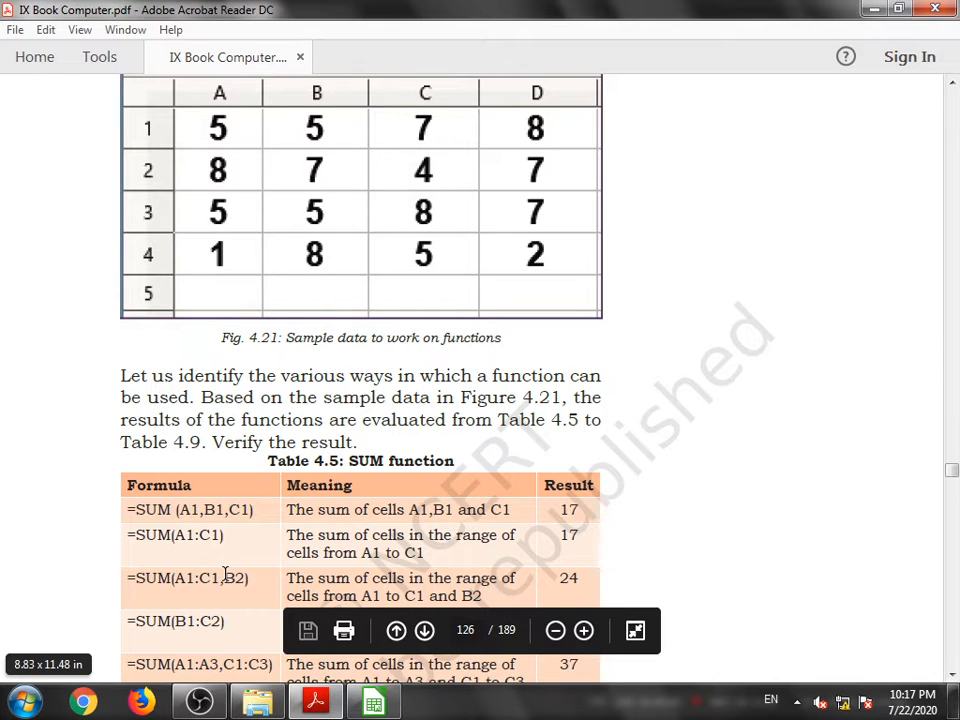
scroll(226, 575, down, 1)
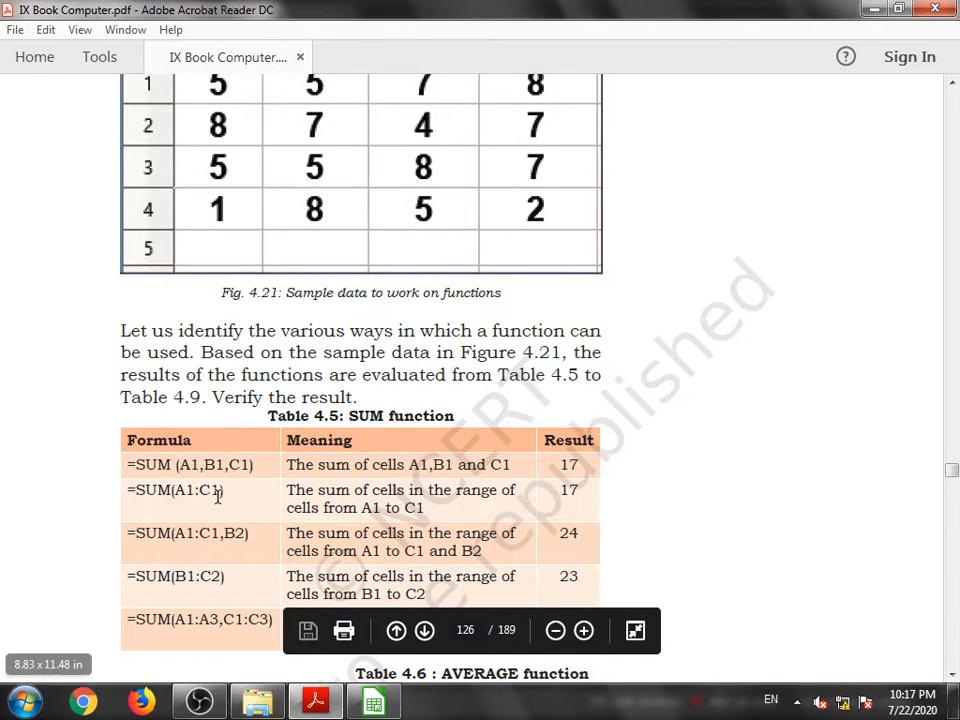
scroll(217, 495, up, 2)
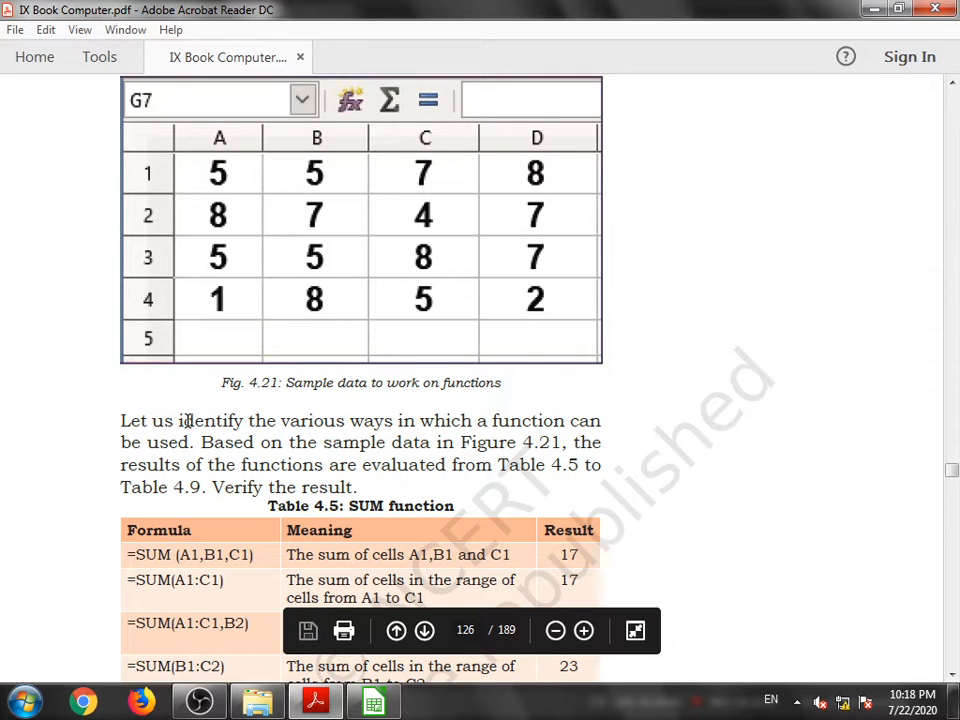
scroll(186, 421, down, 1)
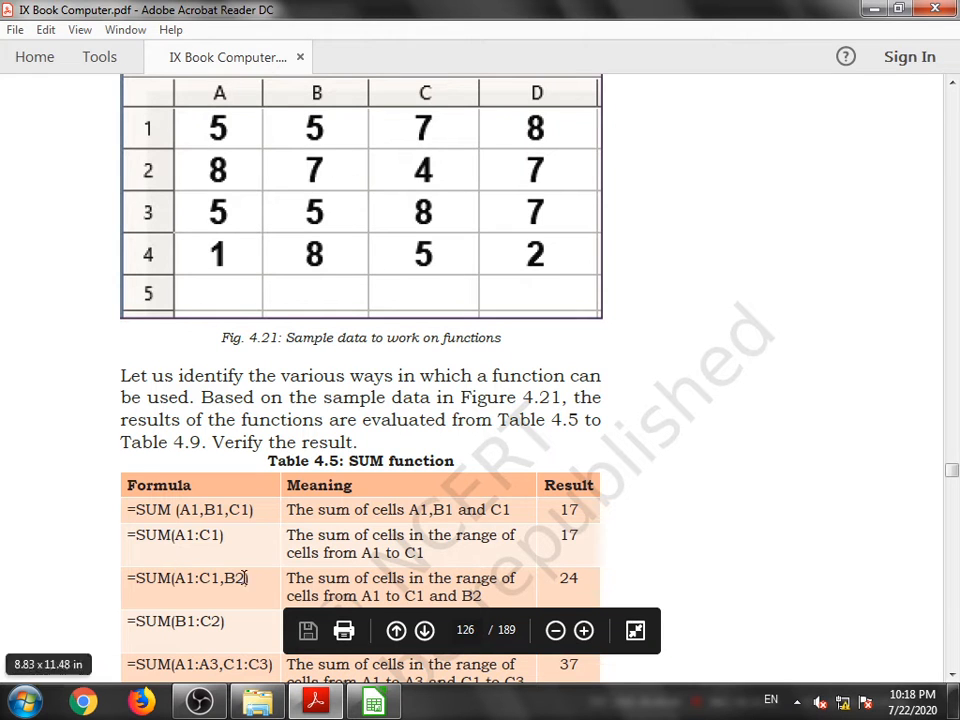
scroll(195, 575, down, 1)
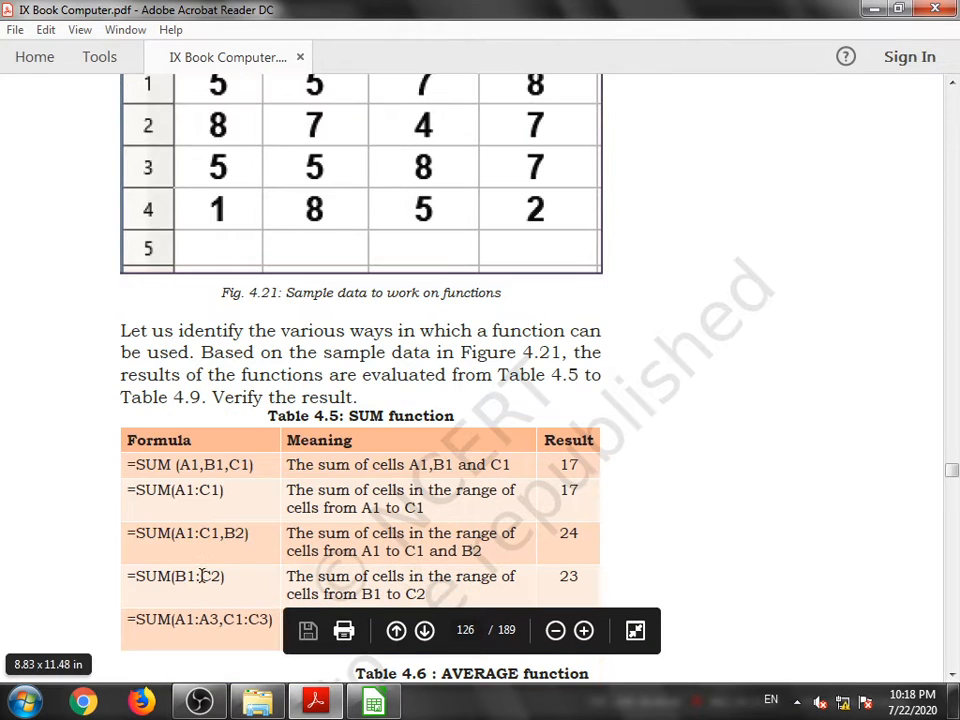
scroll(247, 563, down, 2)
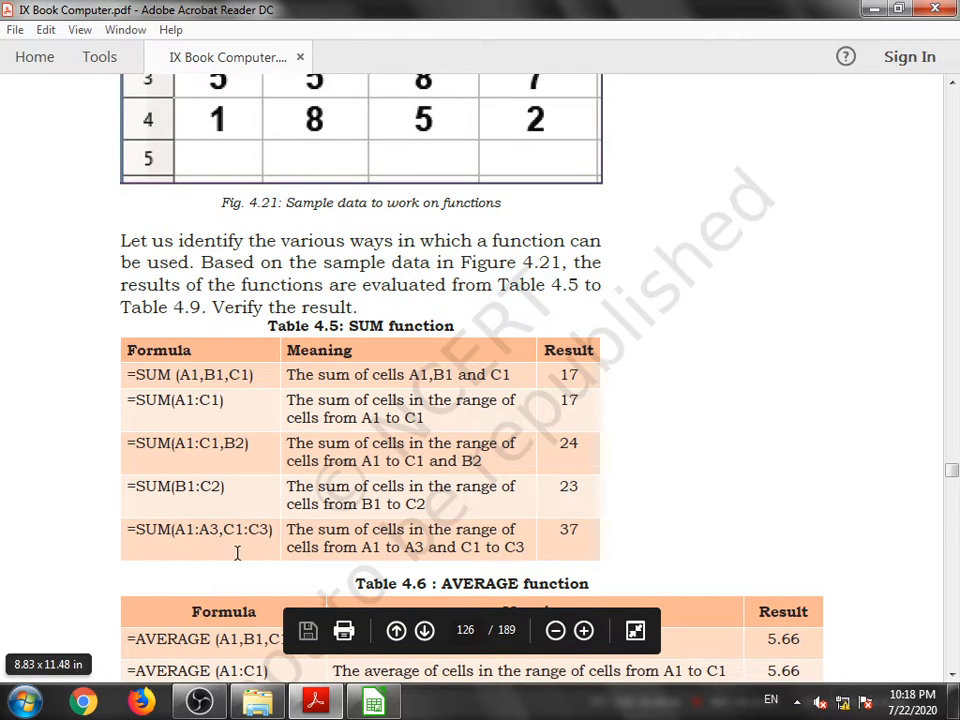
scroll(243, 545, up, 1)
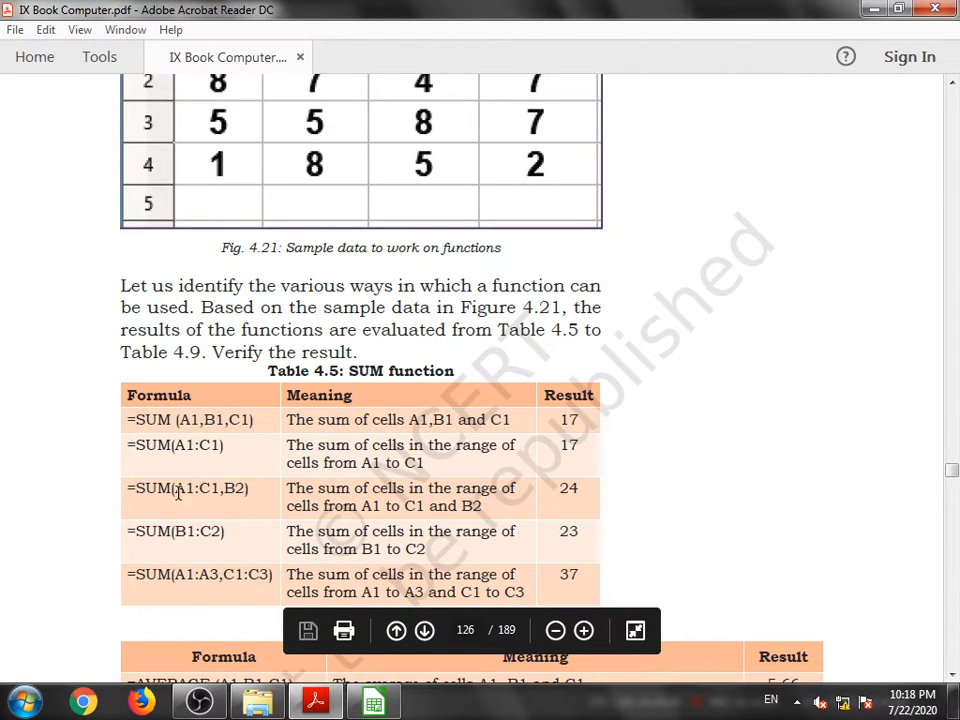
scroll(207, 456, up, 2)
scroll(200, 190, up, 2)
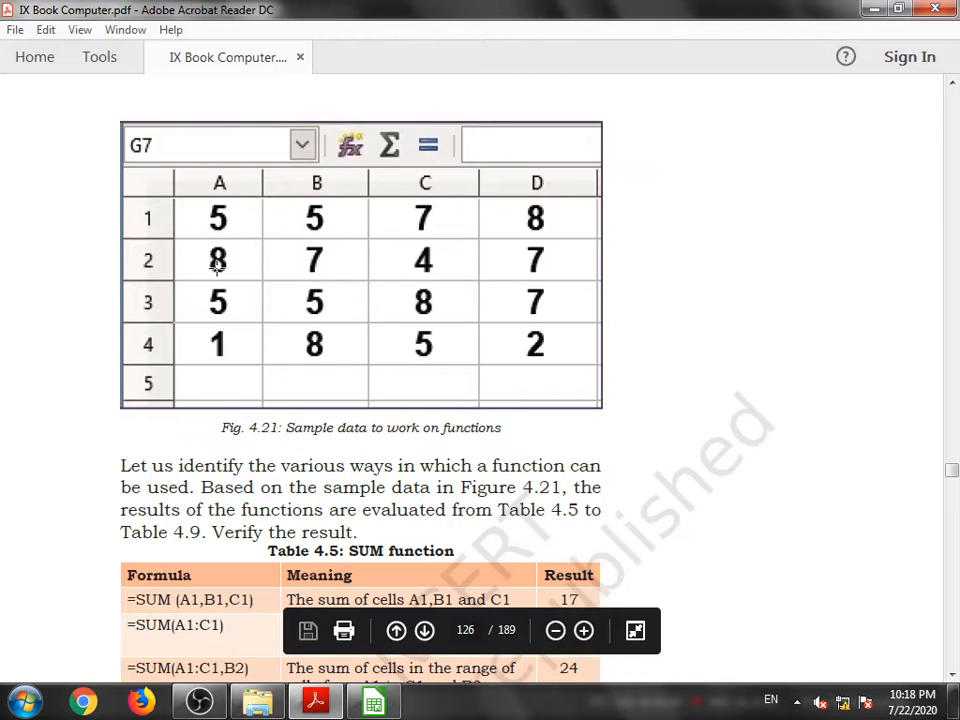
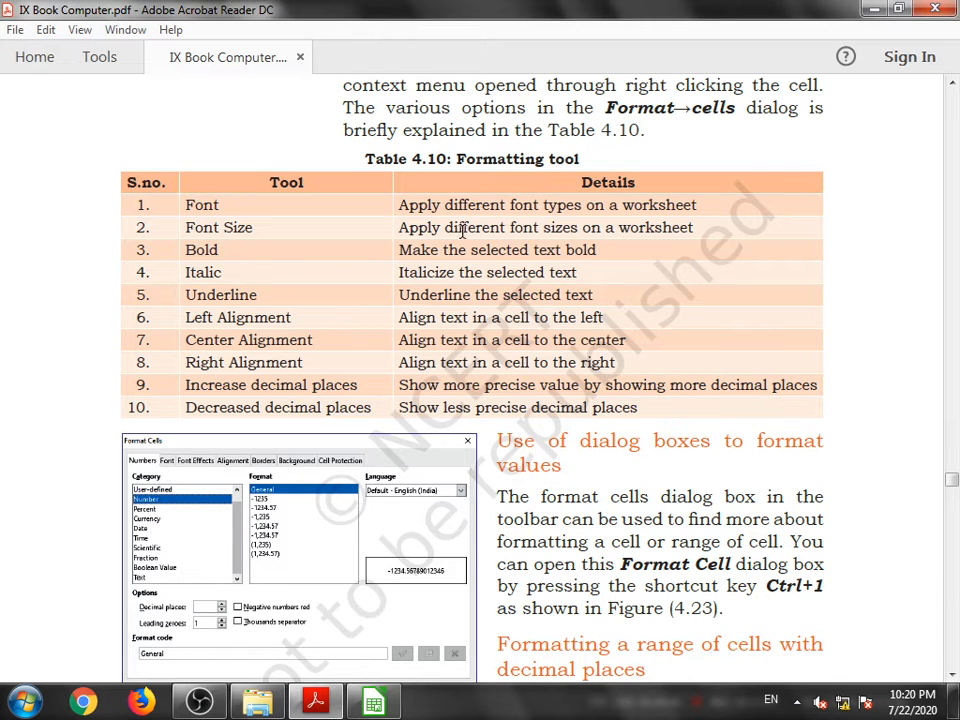
- Switch to the spreadsheet and set the bill table A1:D8 to Lithos Pro Regular font at size 11
click(373, 700)
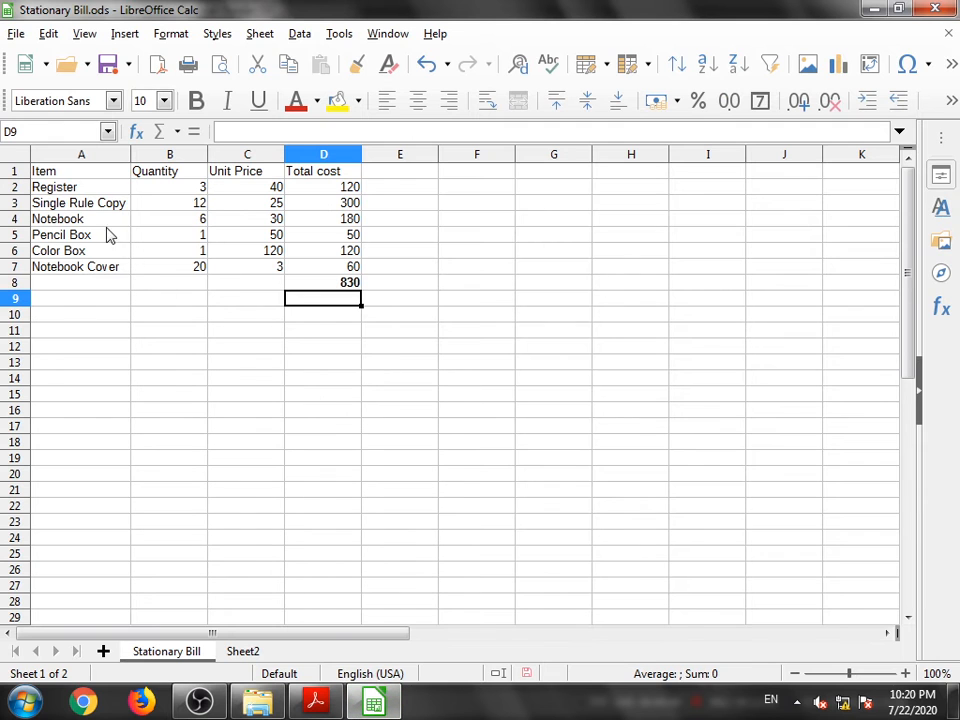
drag(45, 175, 313, 288)
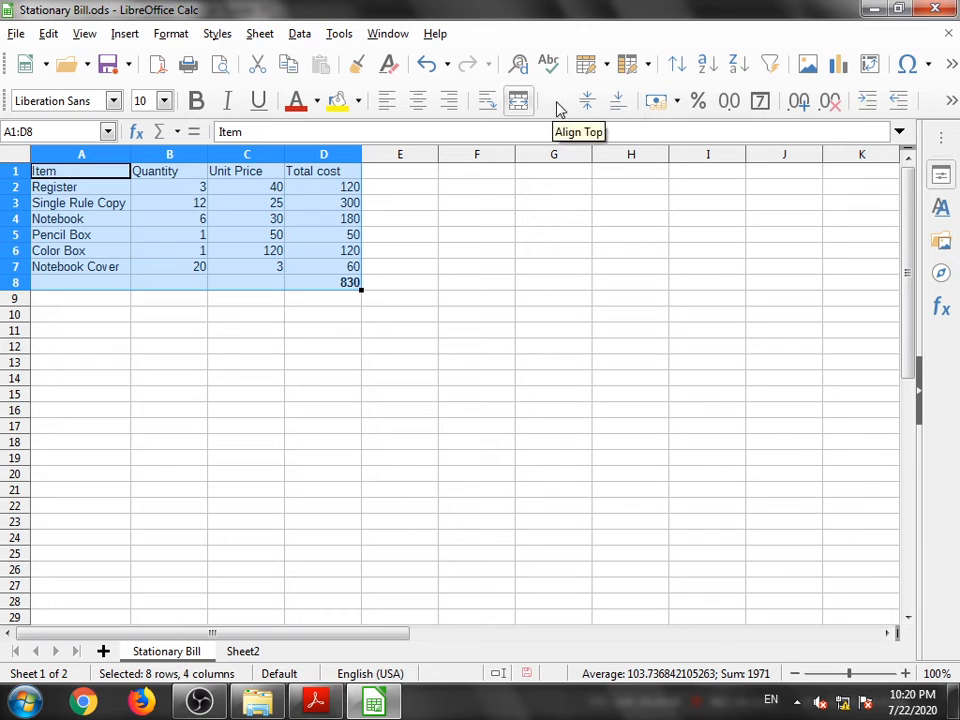
click(112, 104)
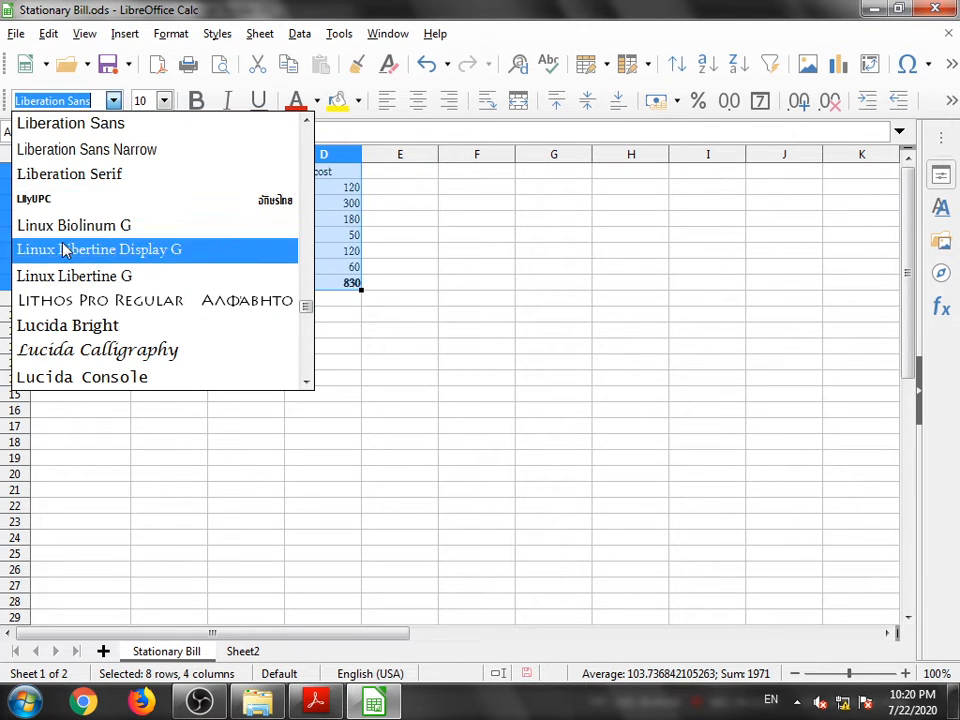
click(72, 302)
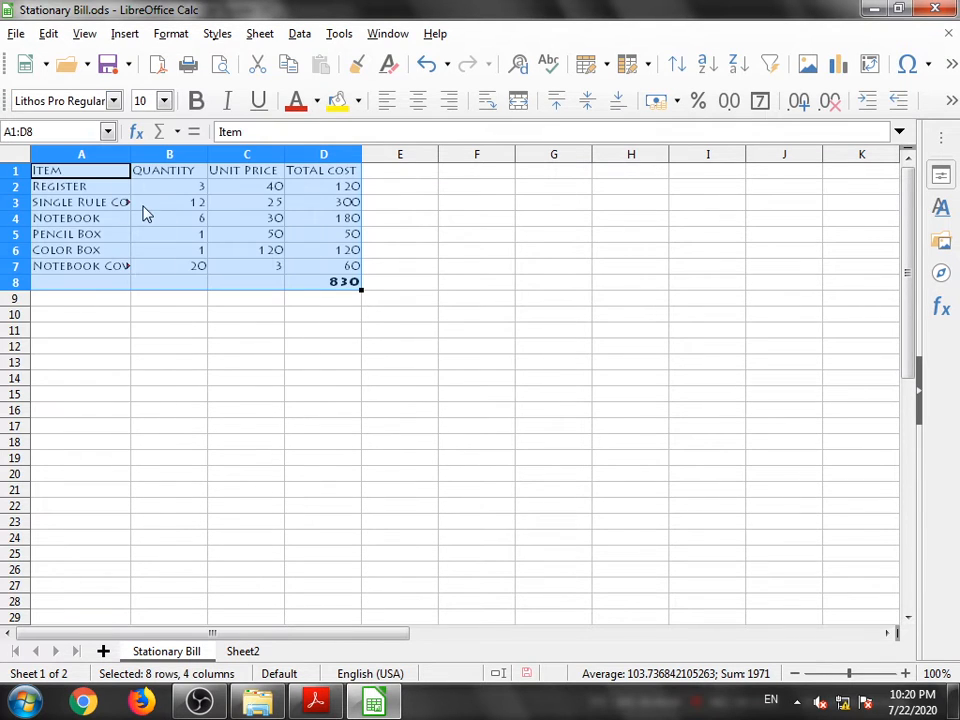
click(165, 101)
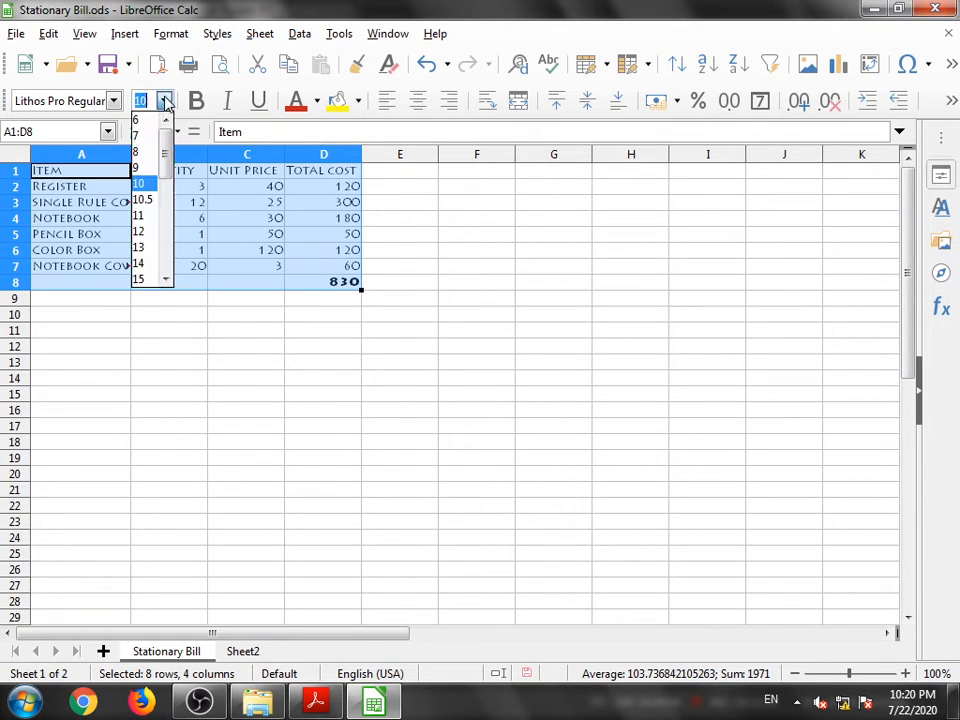
click(147, 217)
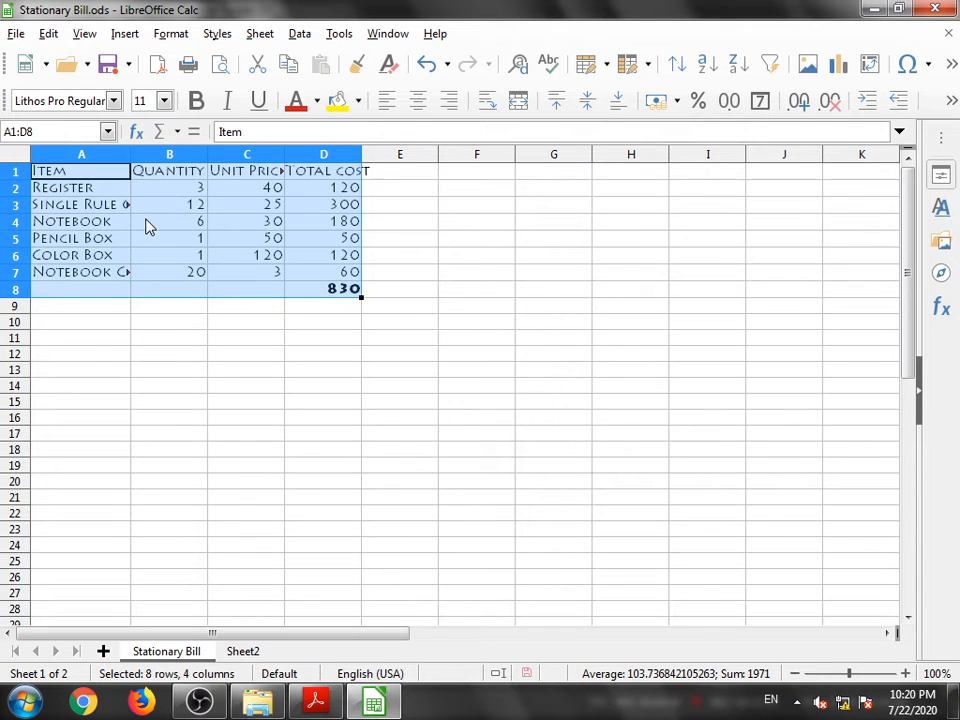
- Toggle bold, italic and underline on and off again for the table
click(194, 103)
click(226, 103)
click(256, 102)
click(256, 103)
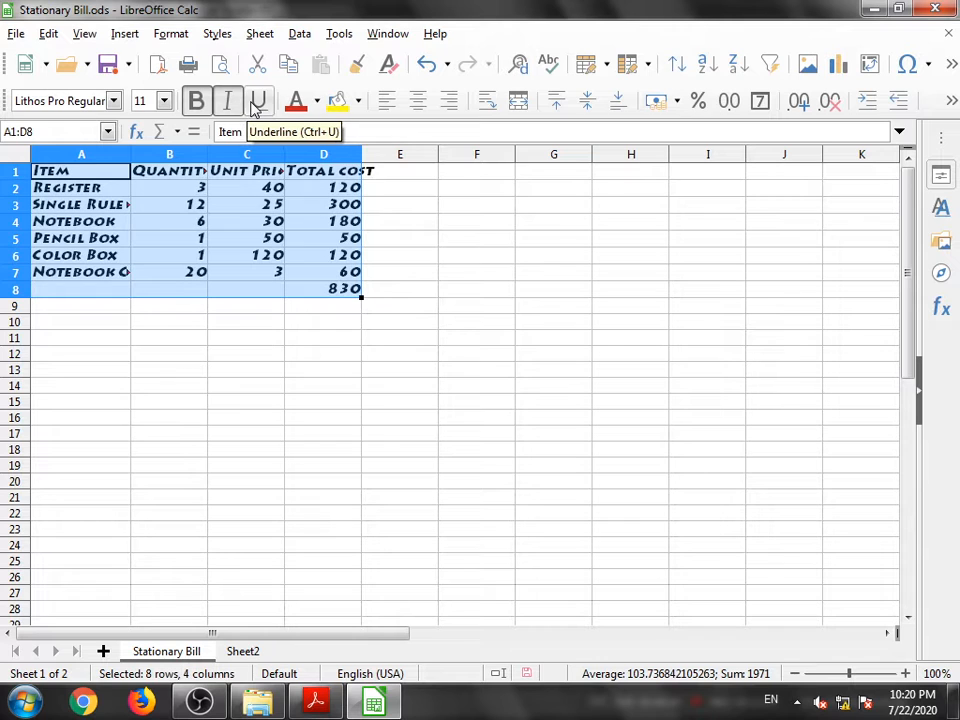
click(229, 103)
click(197, 100)
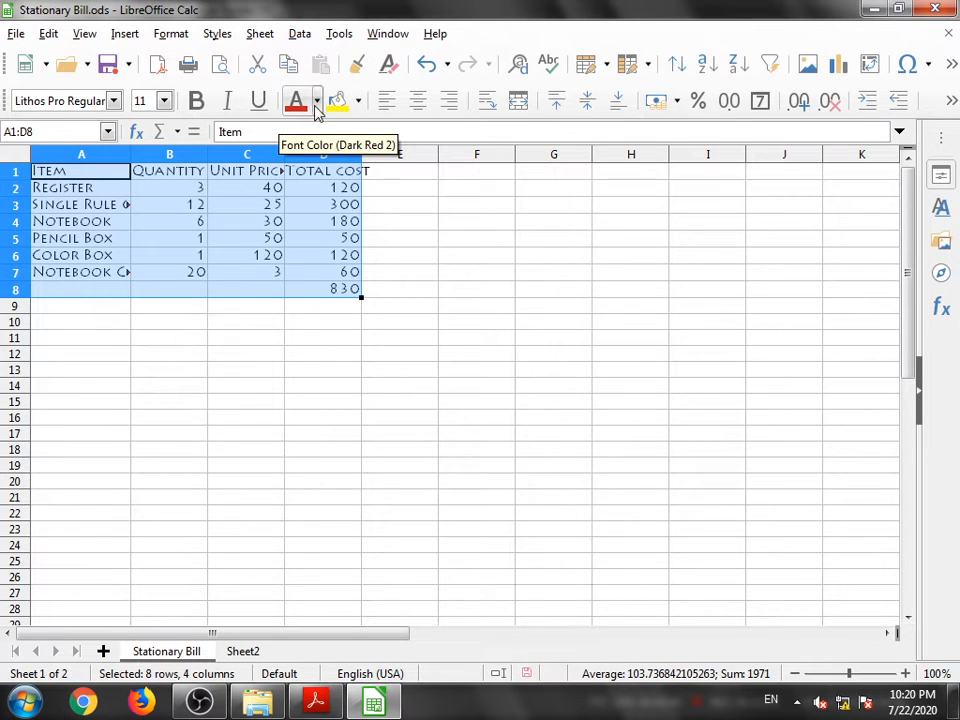
- Set the table's font colour to light red
click(318, 102)
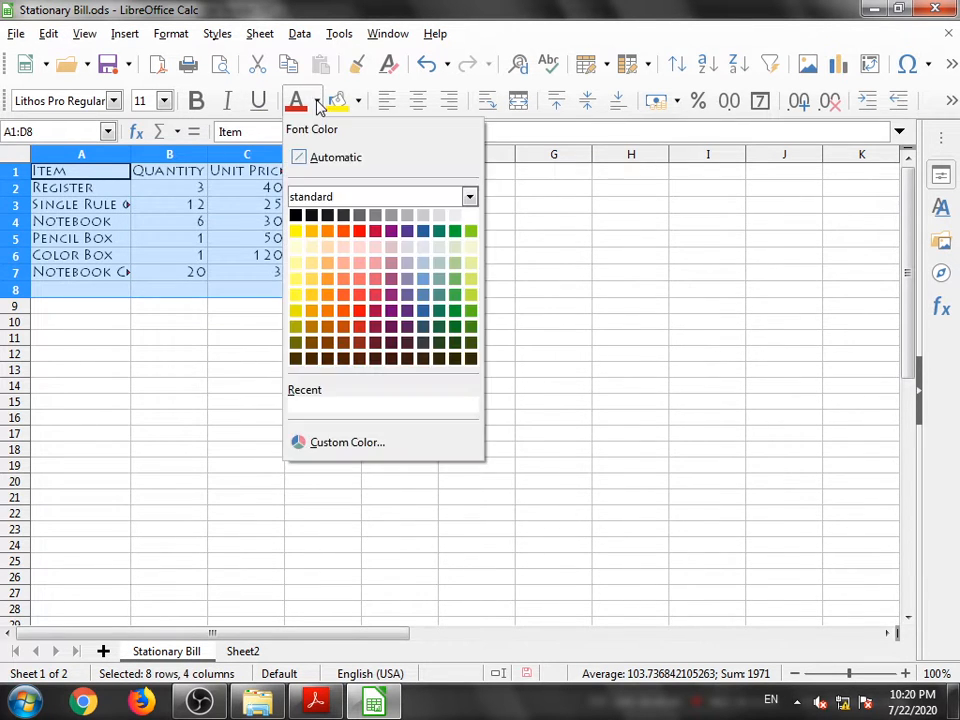
click(357, 277)
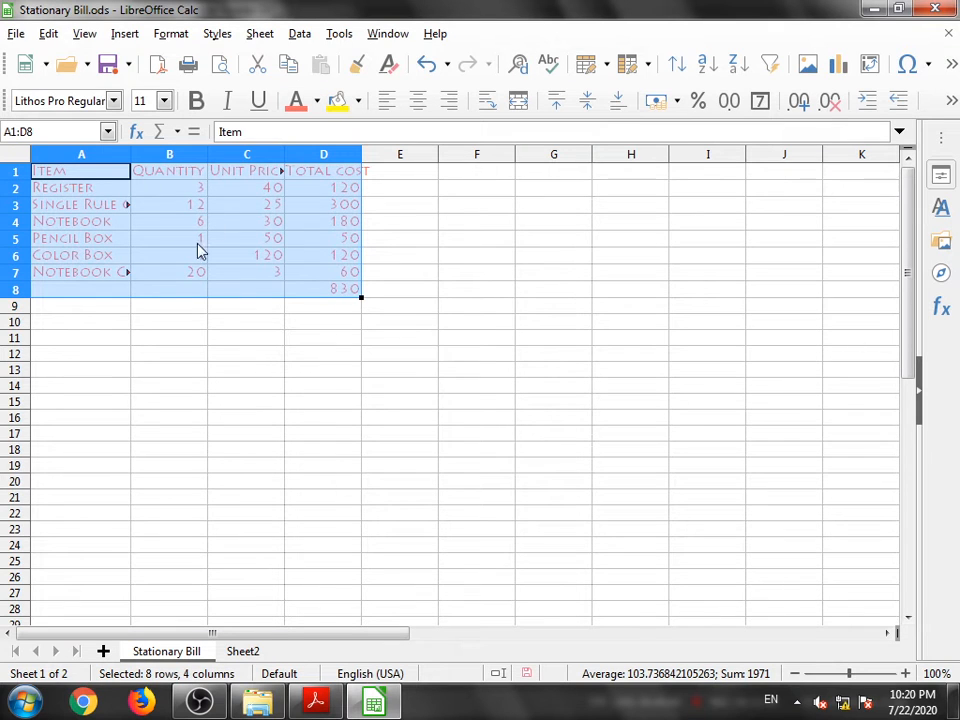
- Try an orange background fill for the table, then change it to dark teal
click(358, 101)
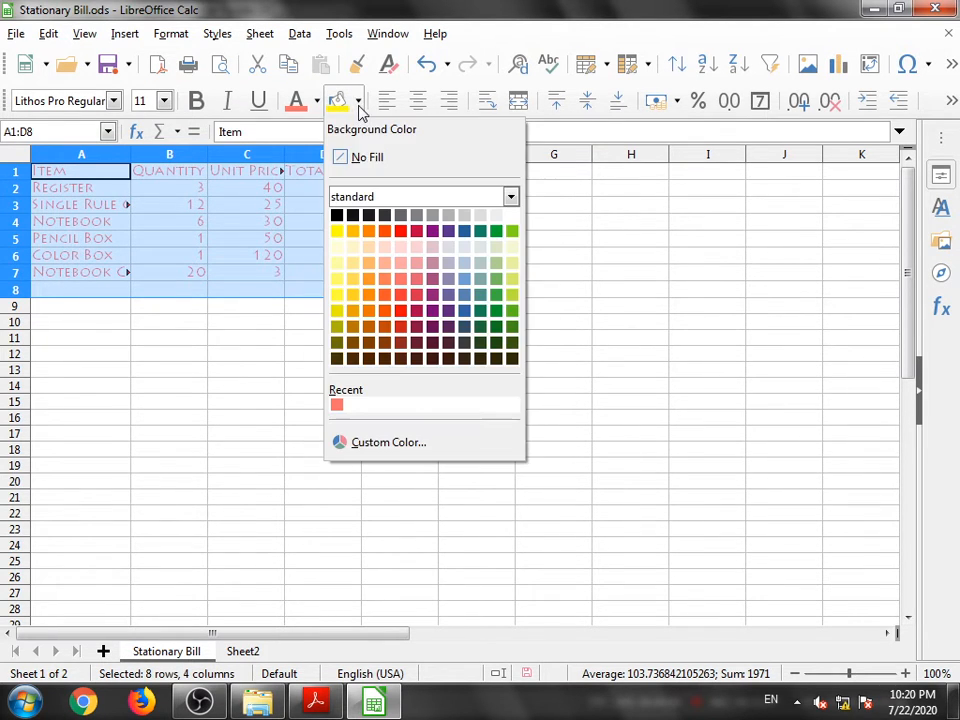
click(391, 299)
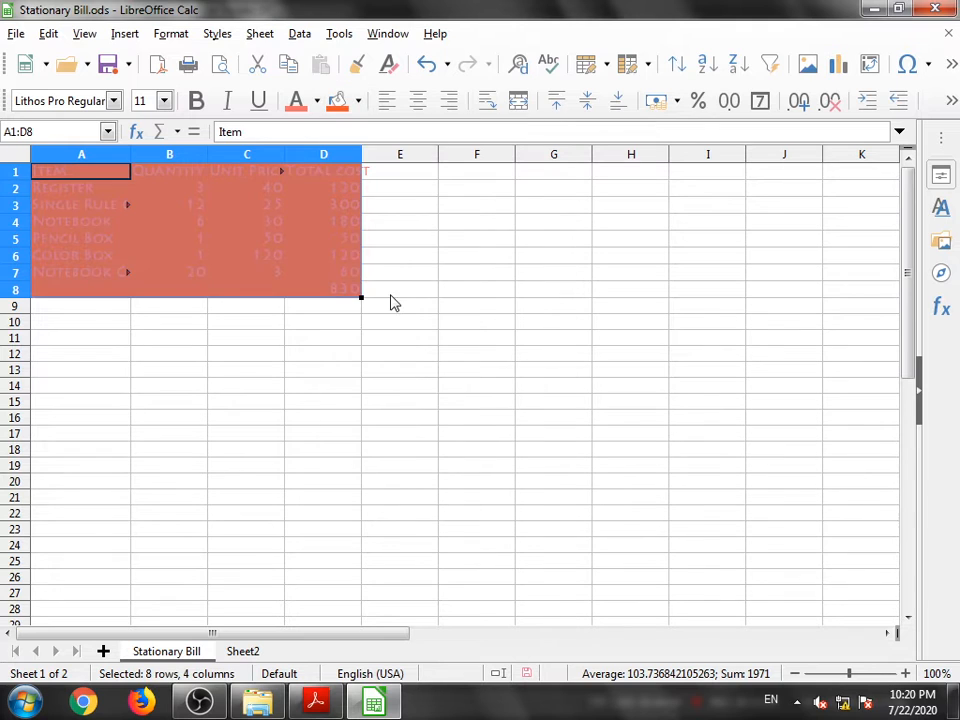
click(359, 102)
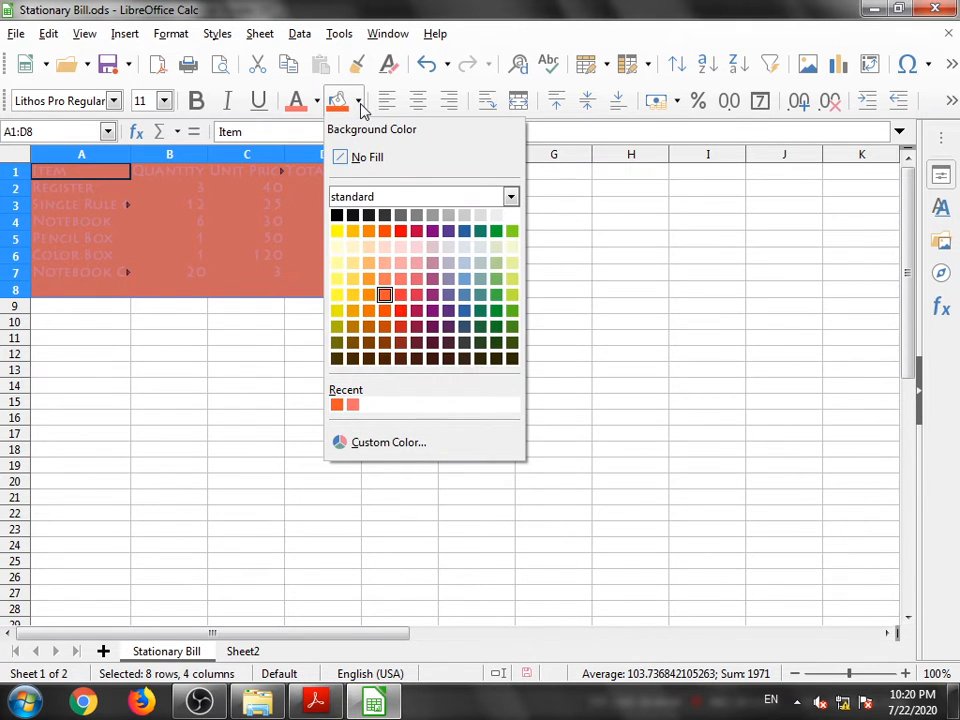
click(481, 326)
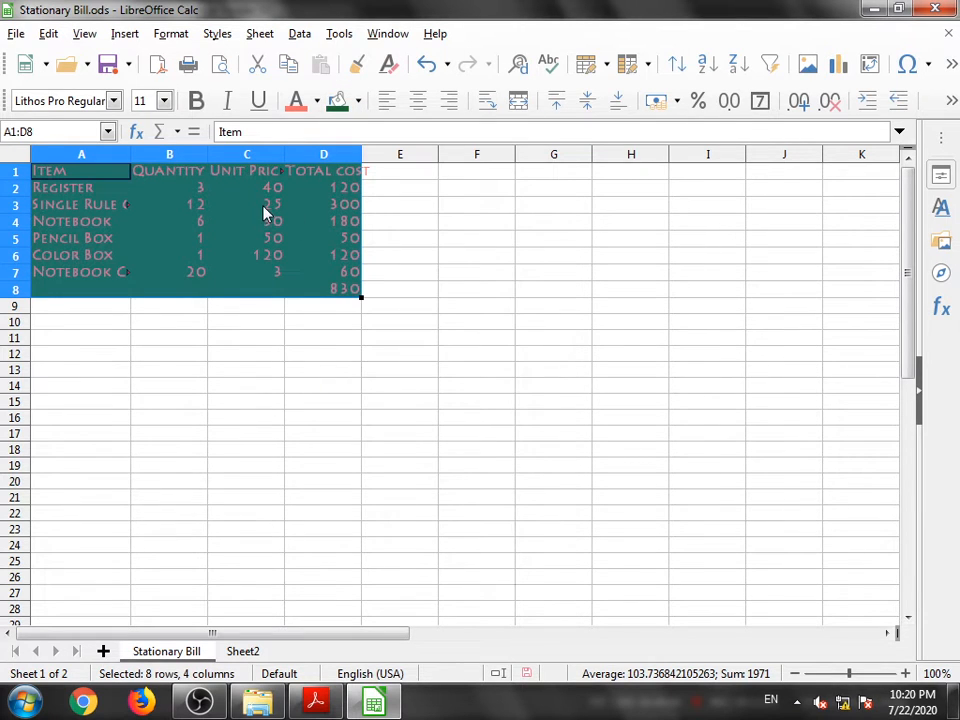
click(420, 261)
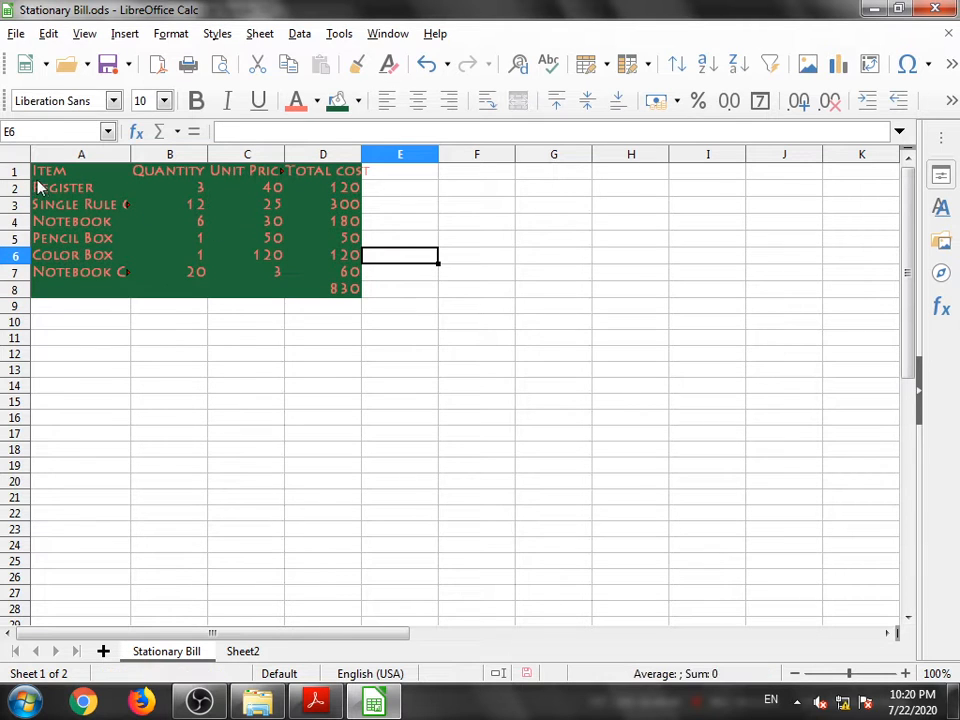
- Apply a white background to cell C12
click(264, 354)
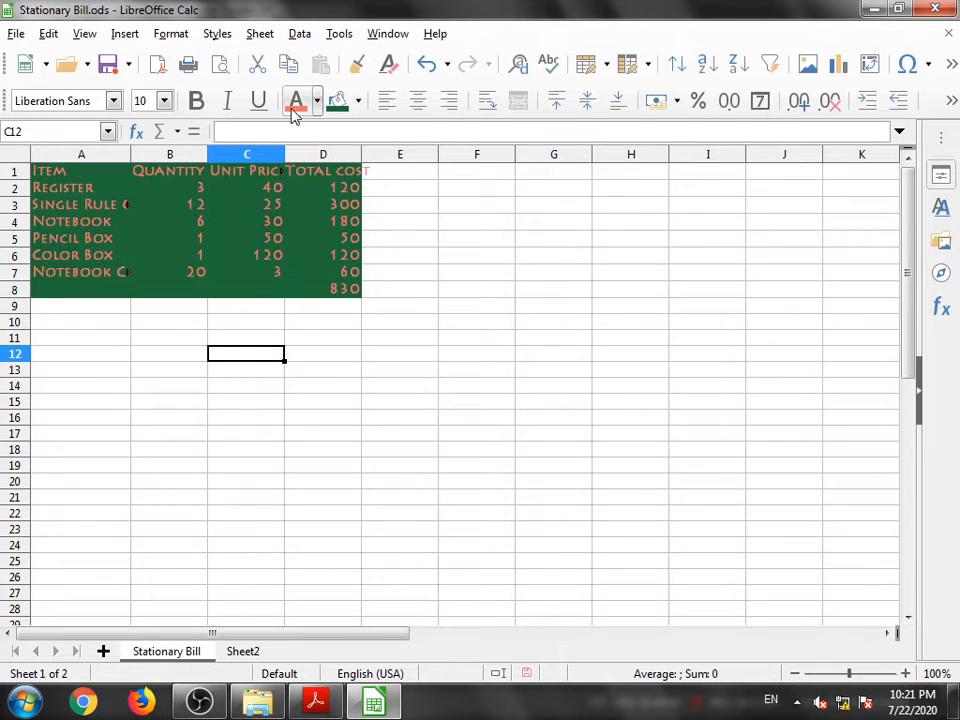
click(358, 100)
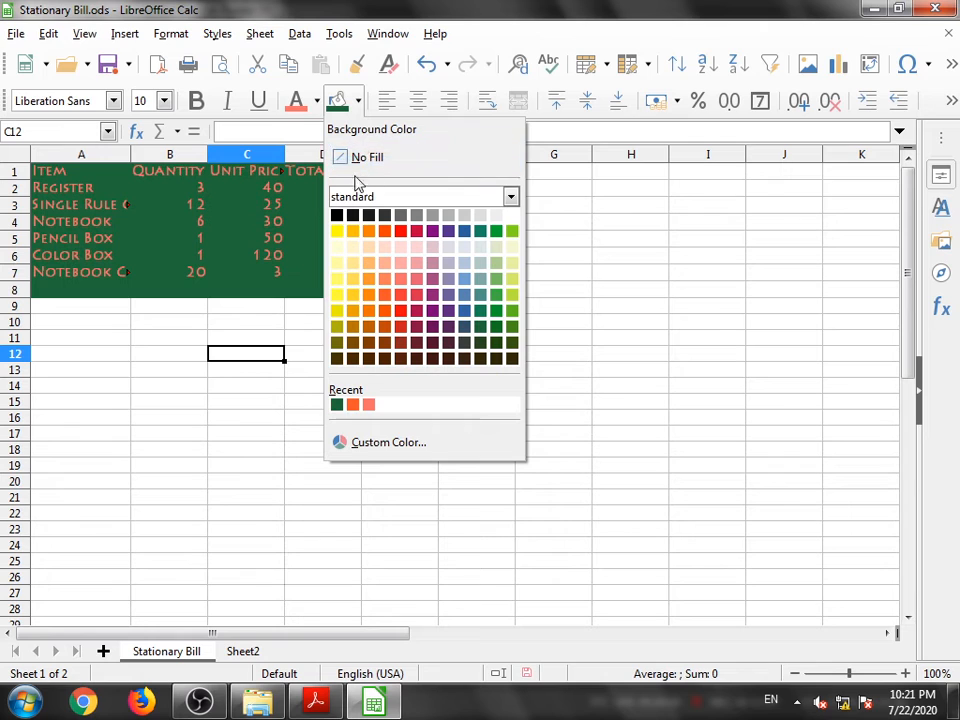
click(510, 214)
click(392, 318)
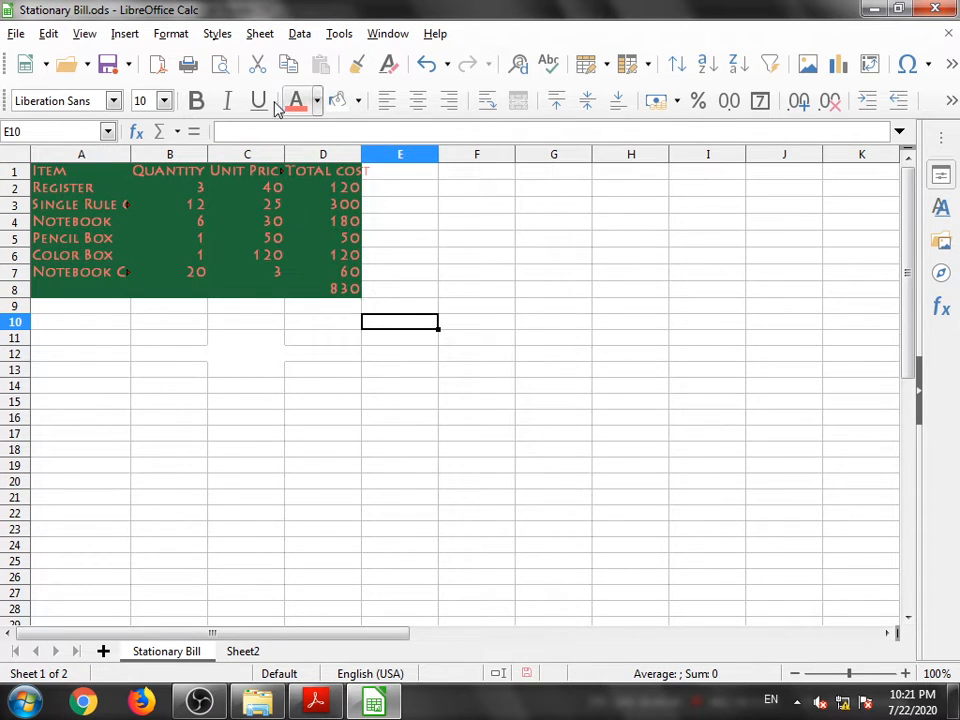
- Reselect the table A1:D8 and set its font colour to dark gray
click(318, 101)
click(343, 215)
click(284, 349)
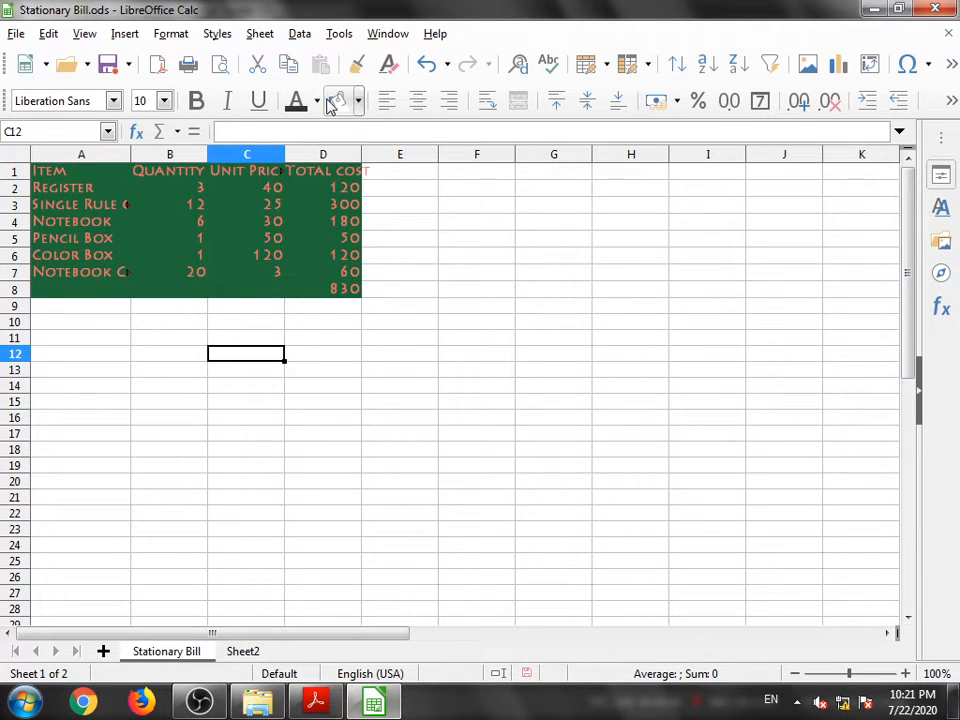
click(155, 207)
drag(50, 171, 333, 288)
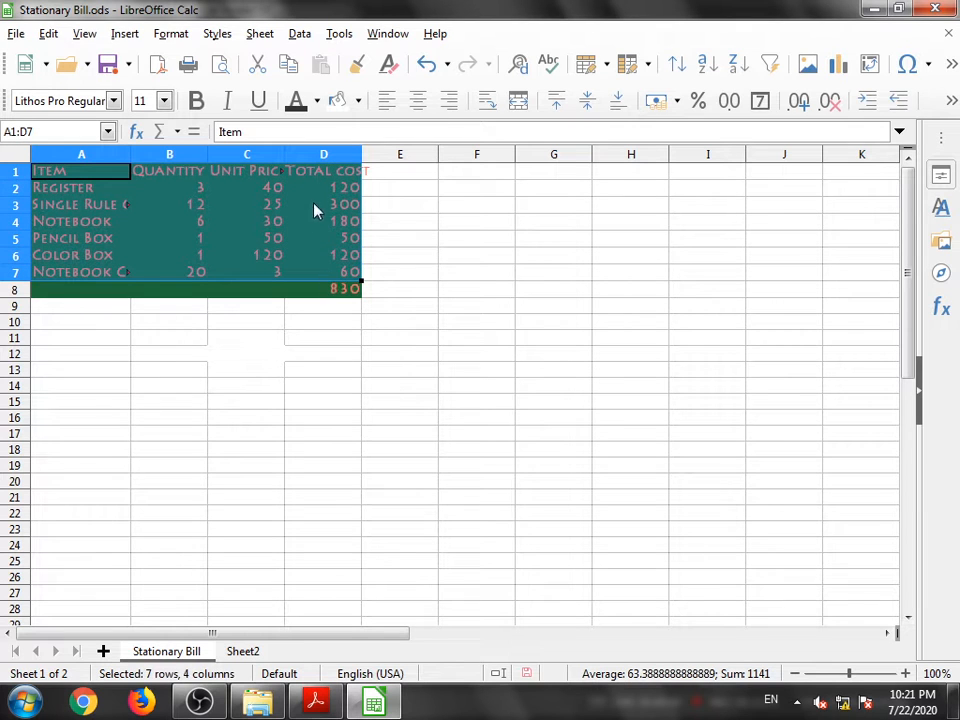
click(246, 337)
drag(33, 172, 344, 292)
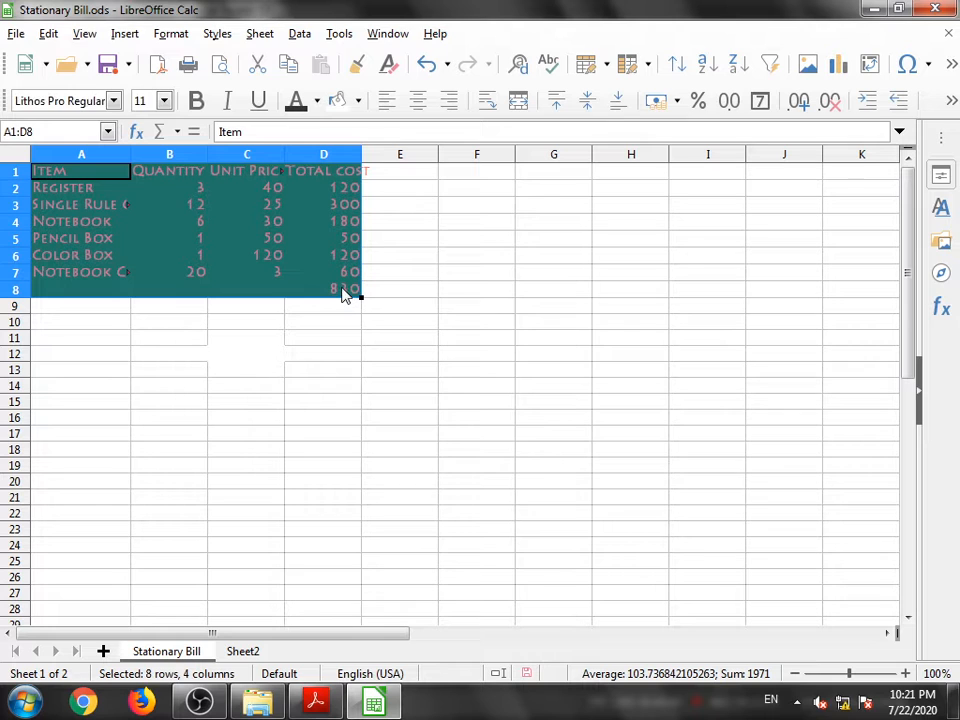
click(319, 104)
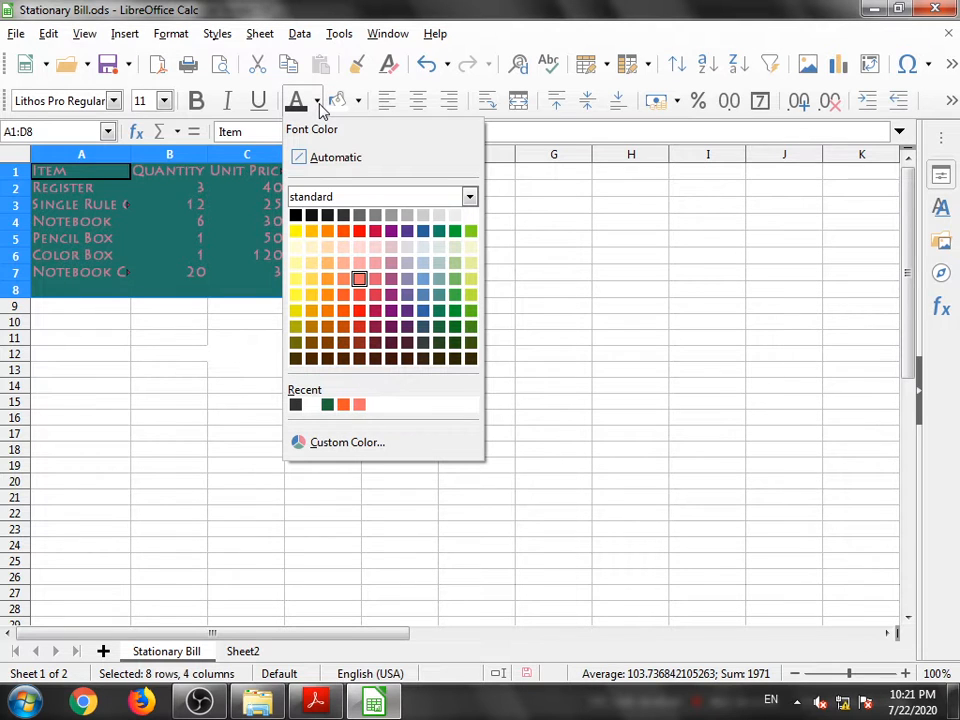
click(343, 214)
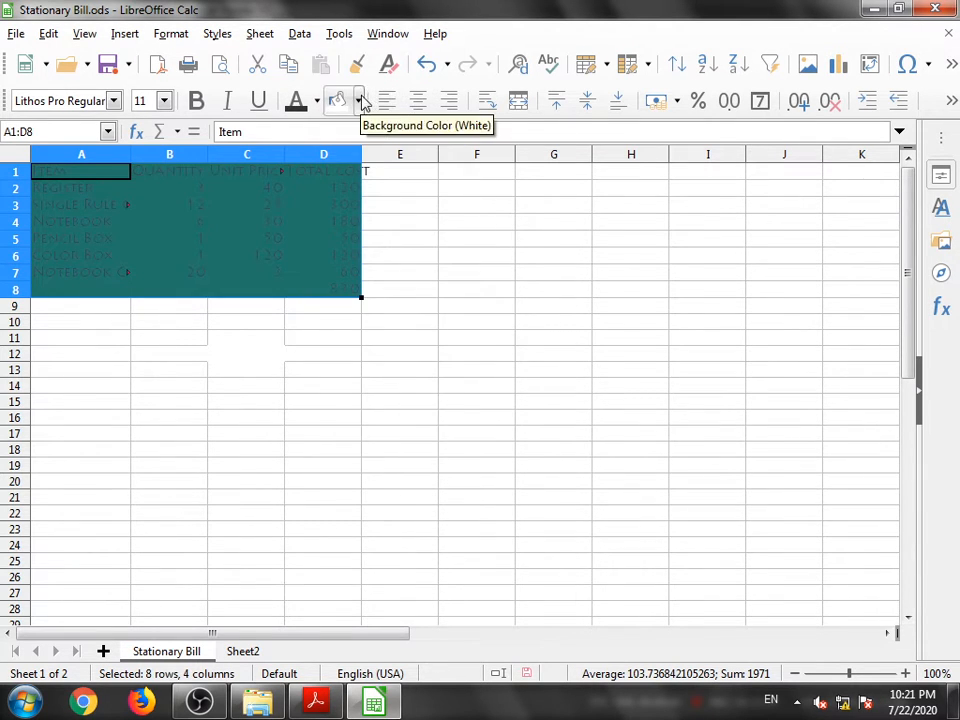
- Give the table A1:D8 a white background
click(359, 100)
click(511, 216)
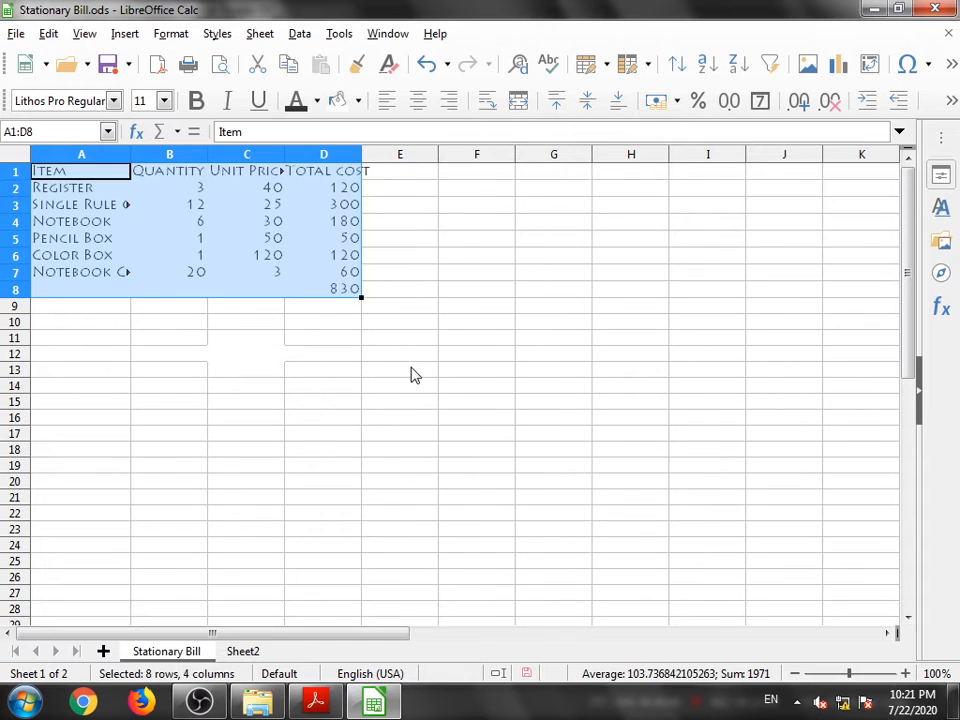
click(414, 373)
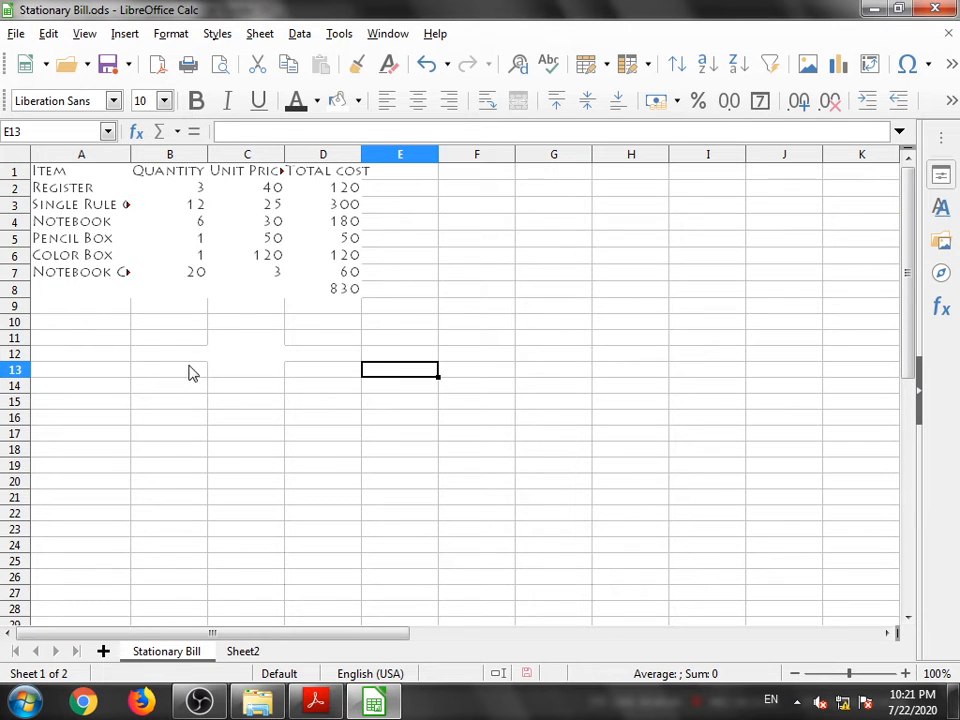
- Undo the recent colour changes
key(ctrl+z)
key(ctrl+z)
key(ctrl+z)
key(ctrl+z)
key(ctrl+z)
key(ctrl+z)
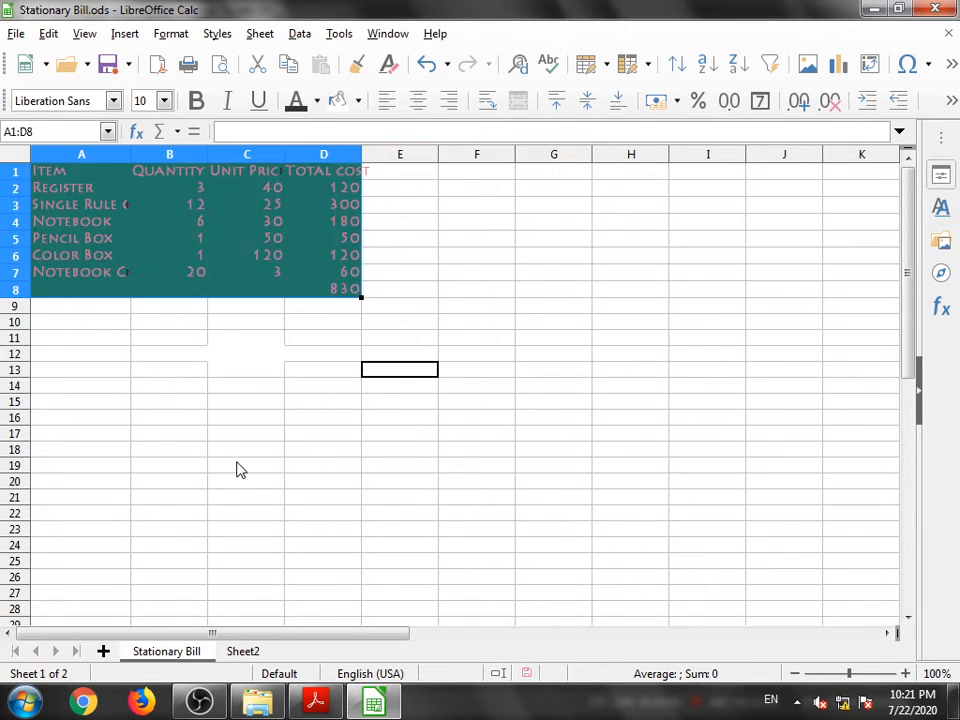
key(ctrl+z)
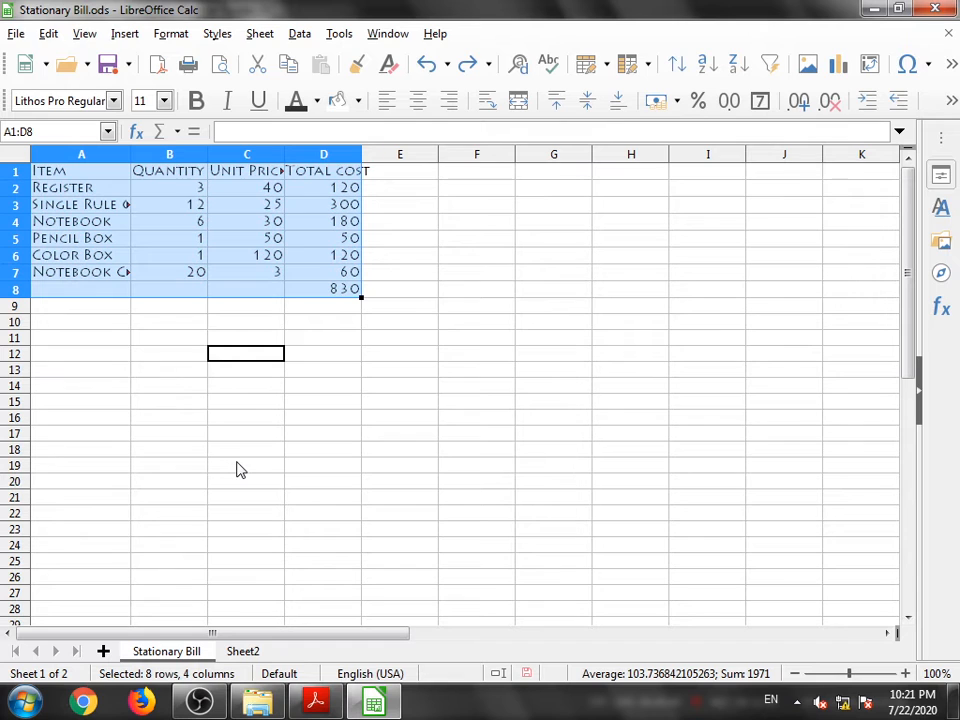
- Align the Quantity cells B2:B7 to the right horizontally and to the bottom vertically
click(308, 436)
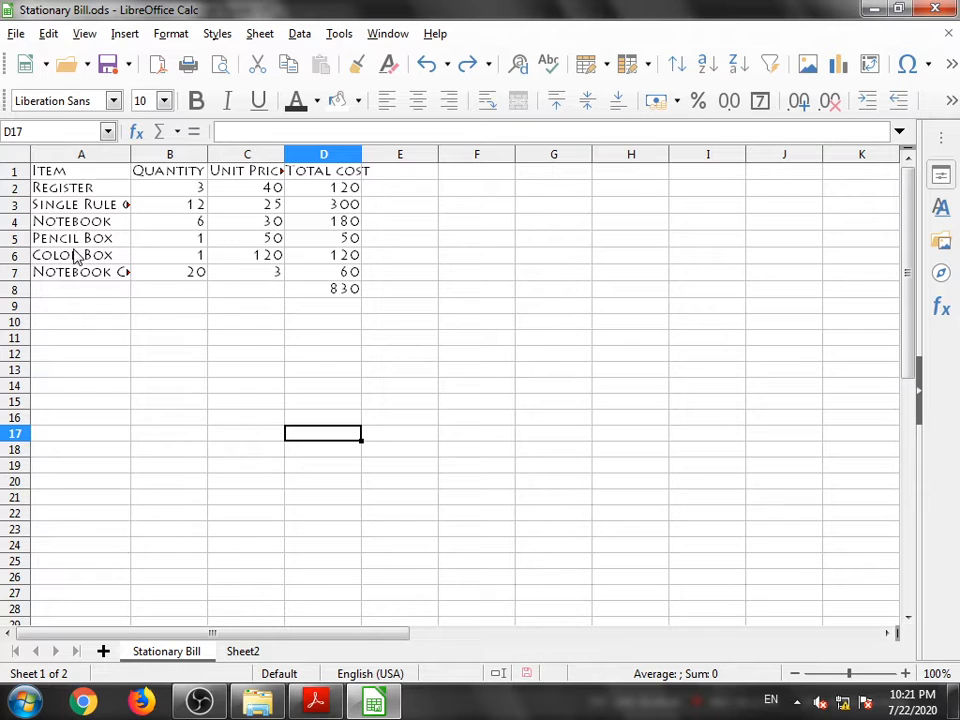
click(197, 192)
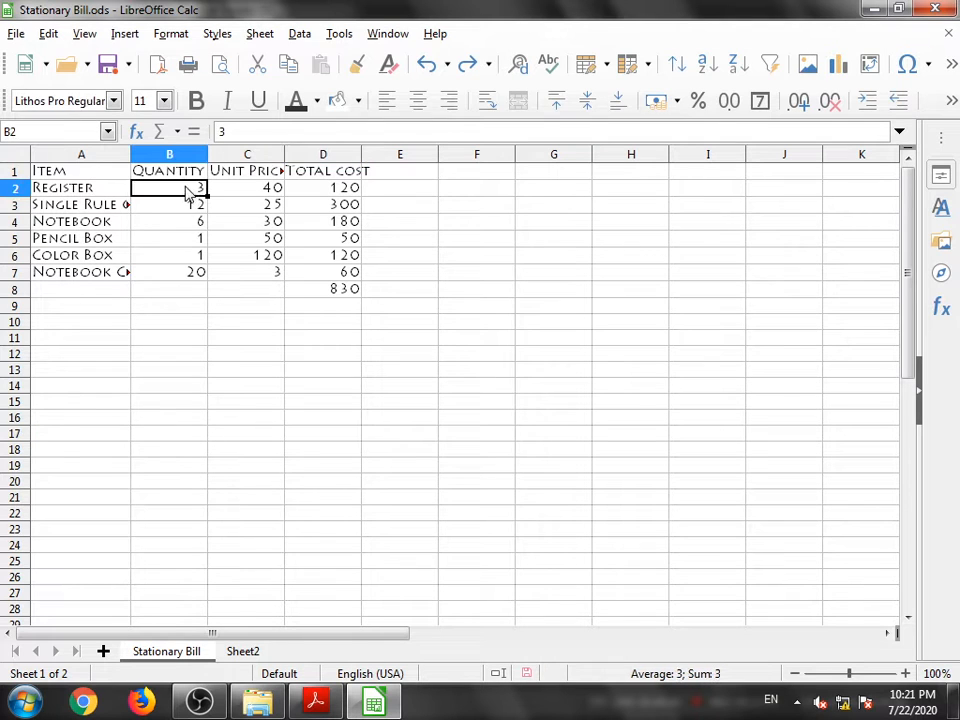
drag(175, 190, 174, 279)
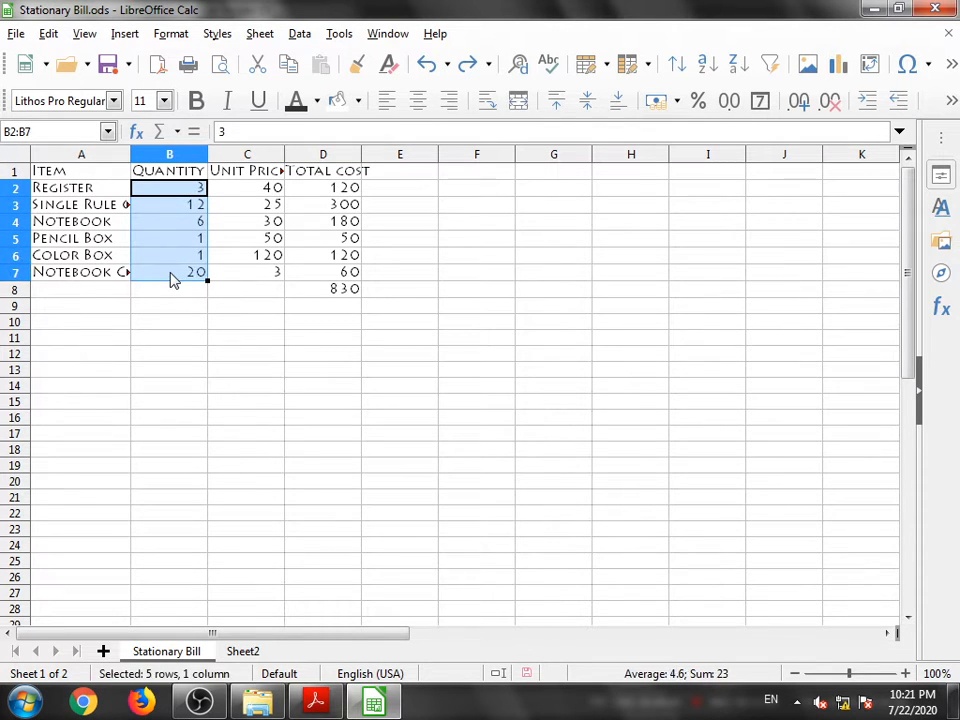
click(387, 104)
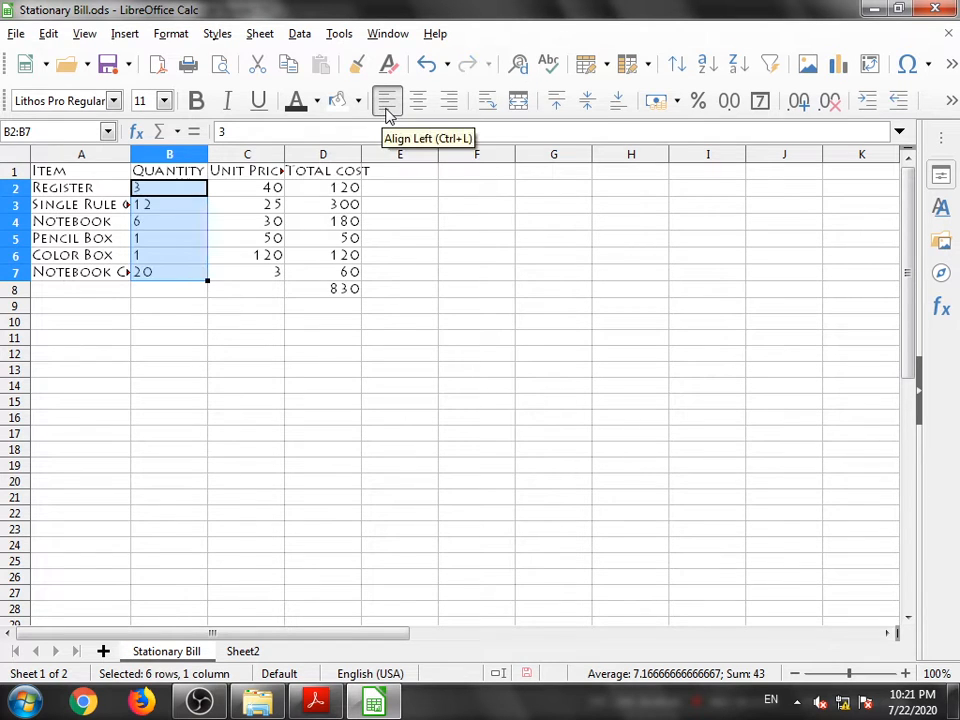
click(417, 106)
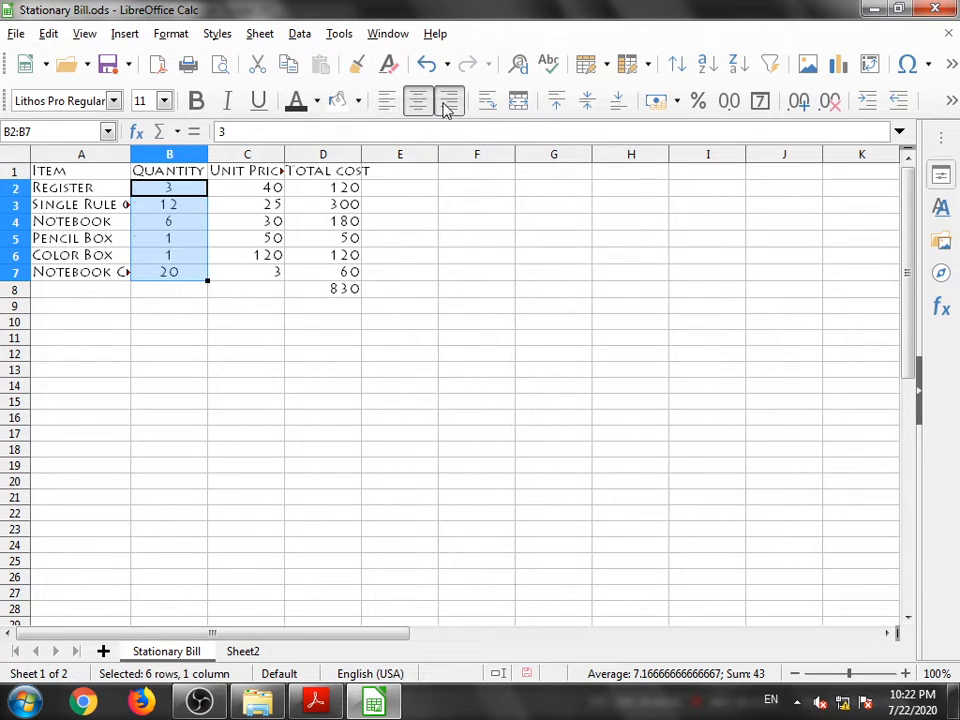
click(447, 104)
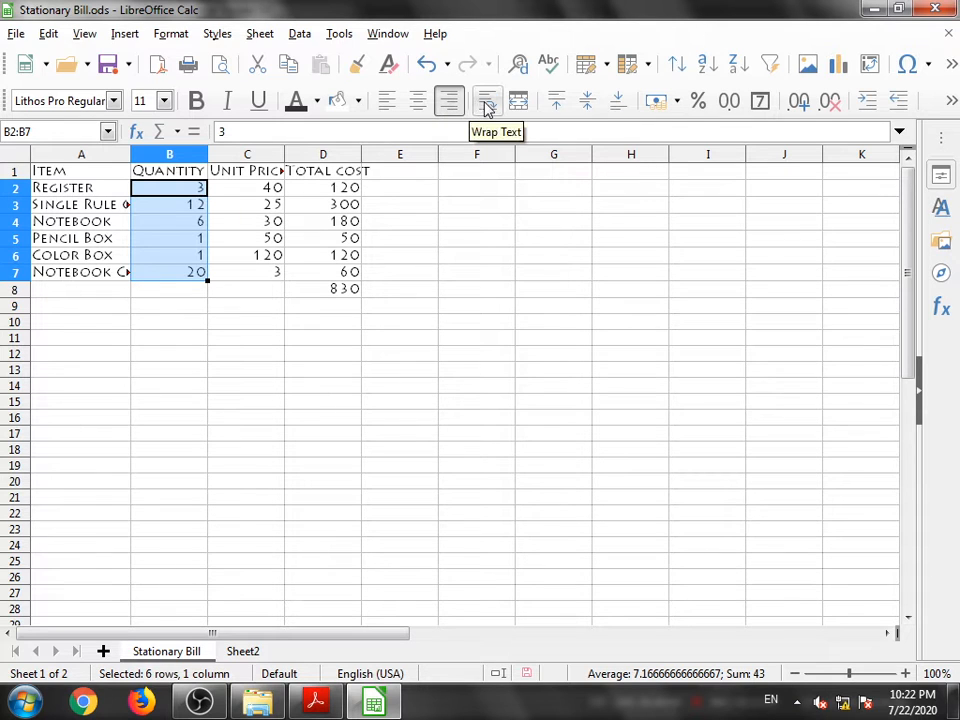
click(559, 105)
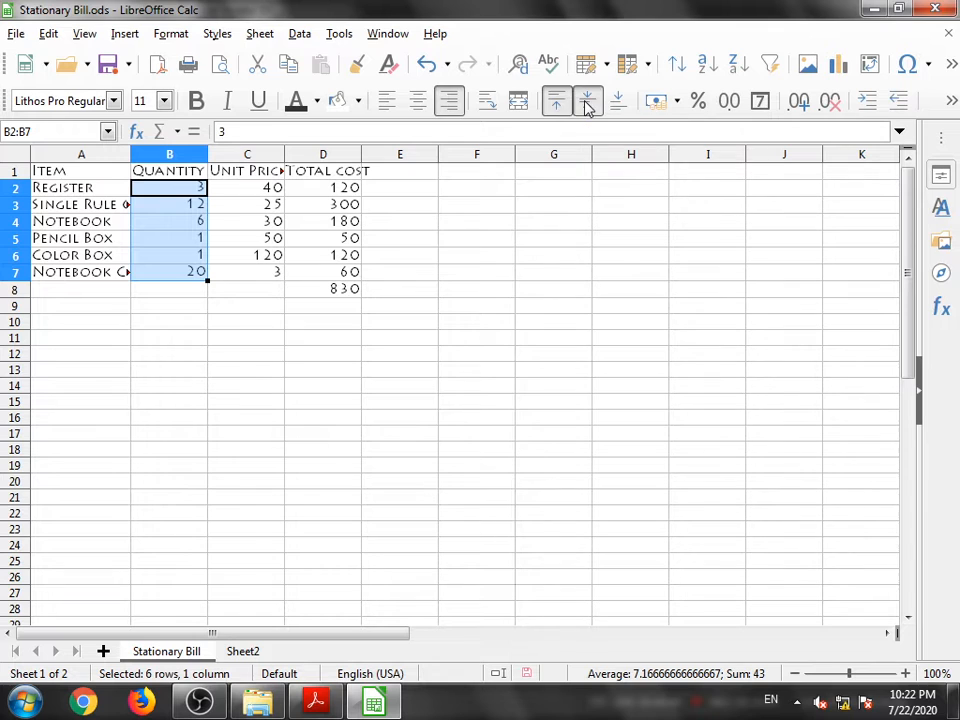
click(618, 101)
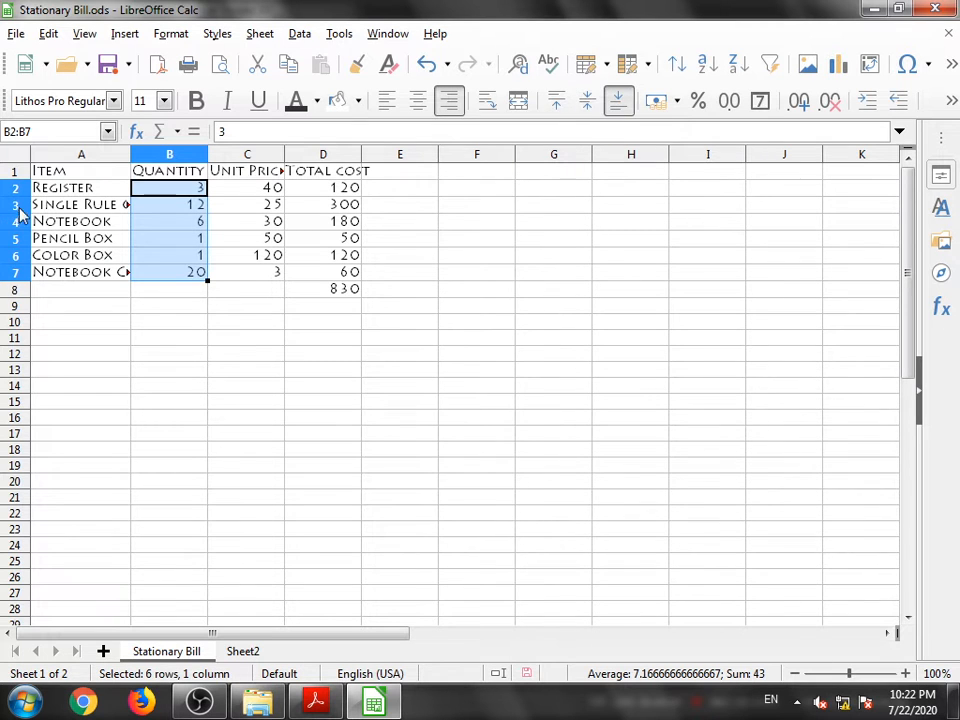
- Heighten rows 2 to 7 and center the Quantity cells B2:B7 both horizontally and vertically
drag(17, 196, 13, 397)
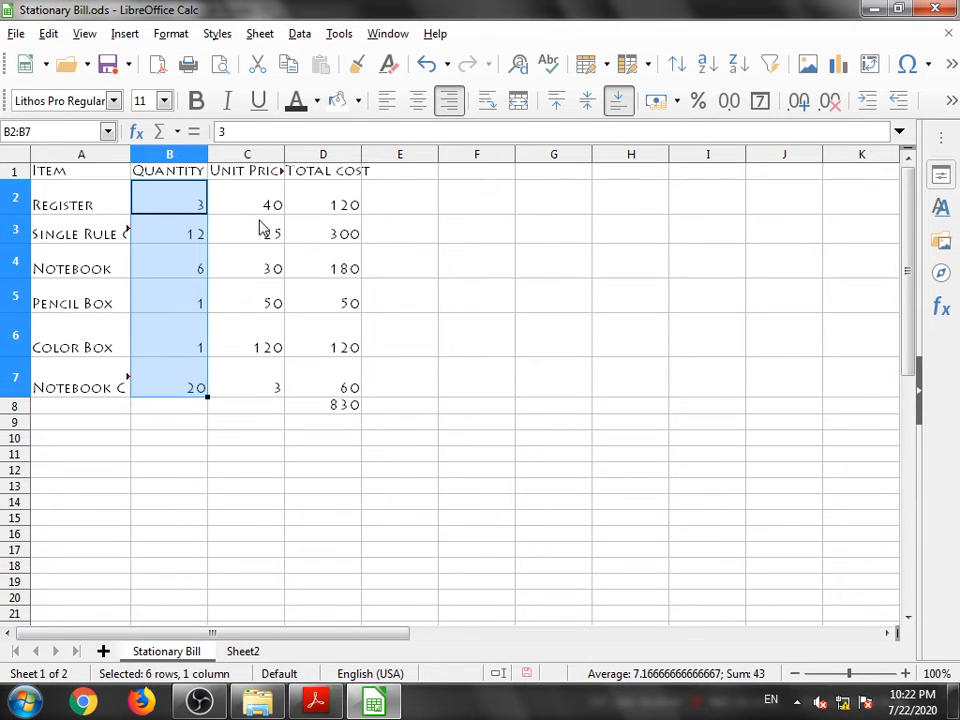
click(587, 100)
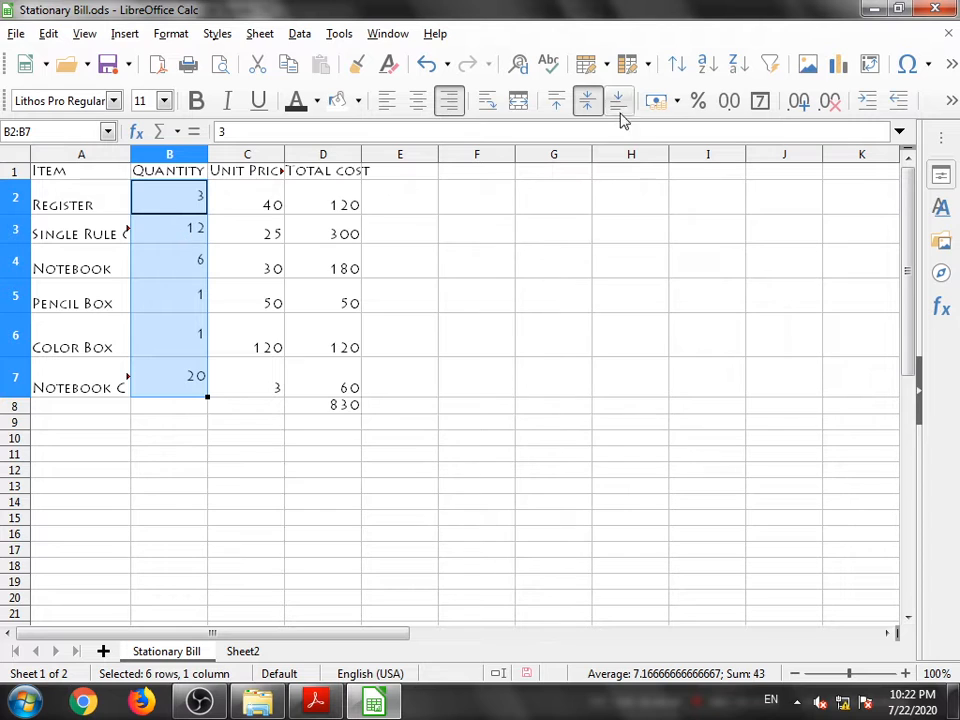
click(419, 101)
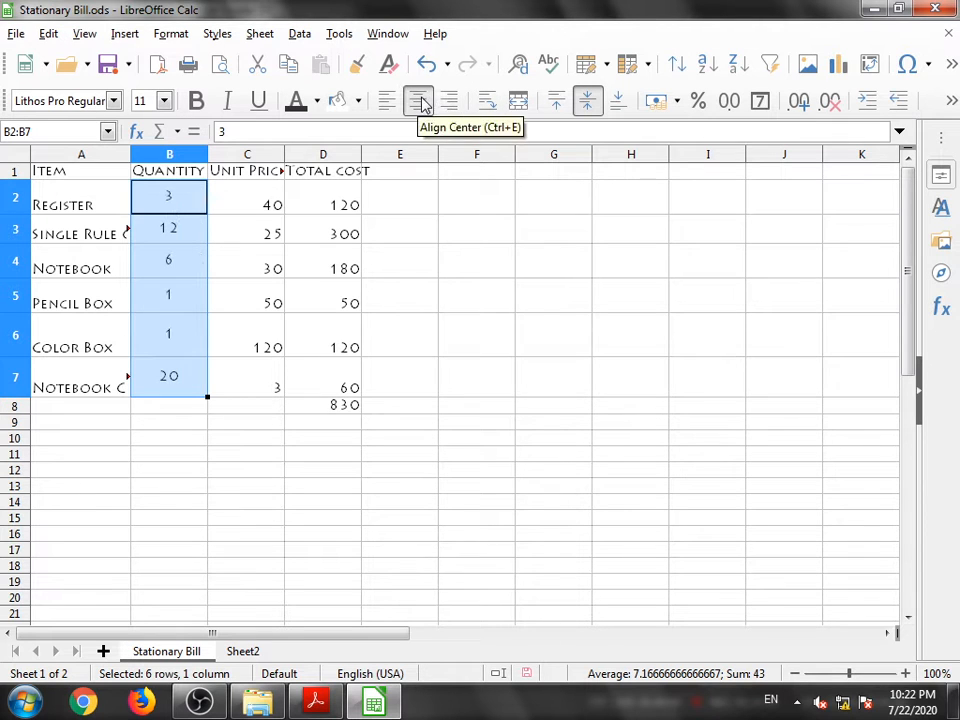
click(561, 103)
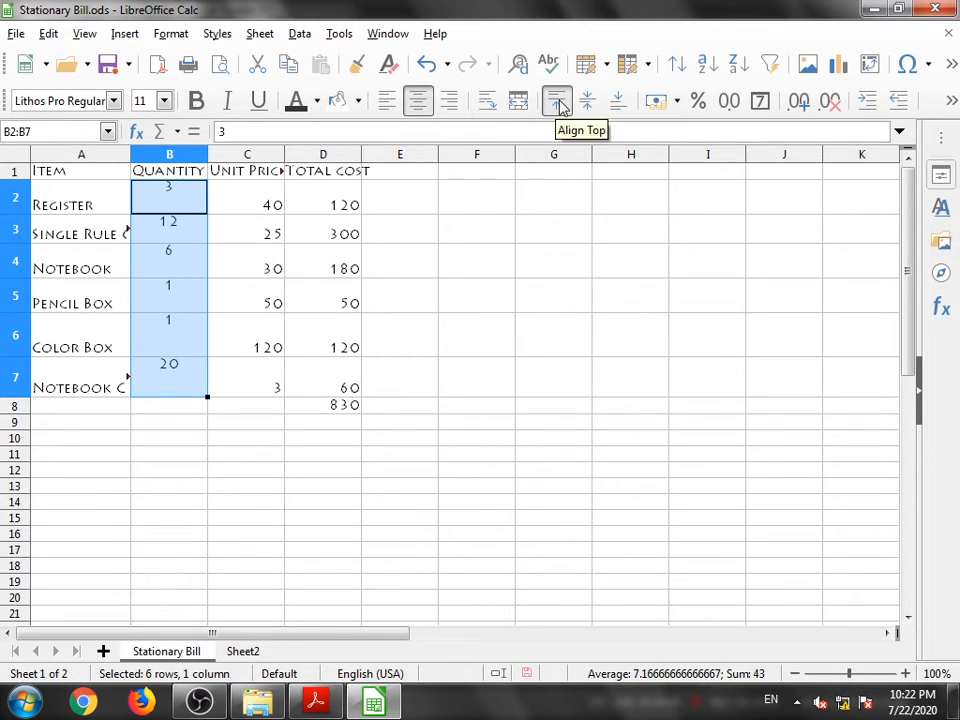
click(617, 102)
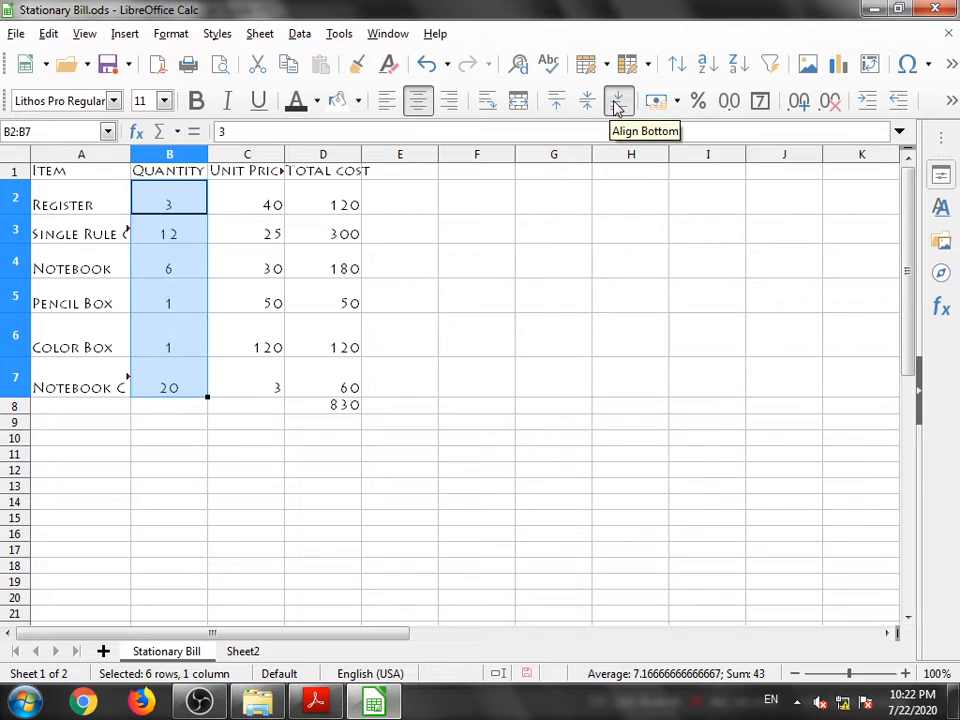
click(587, 104)
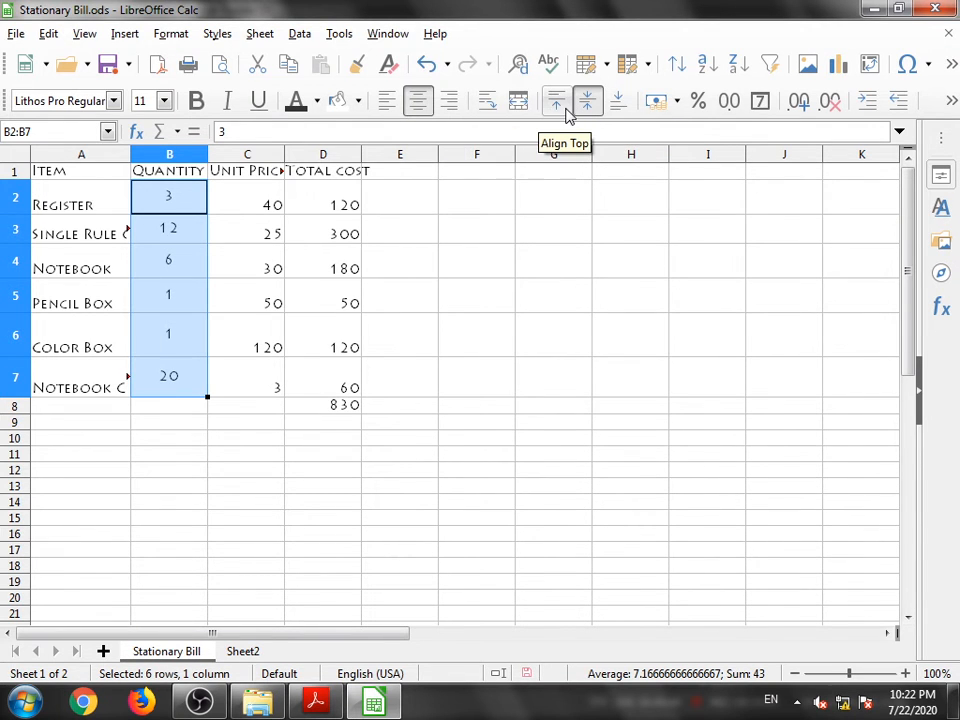
click(478, 461)
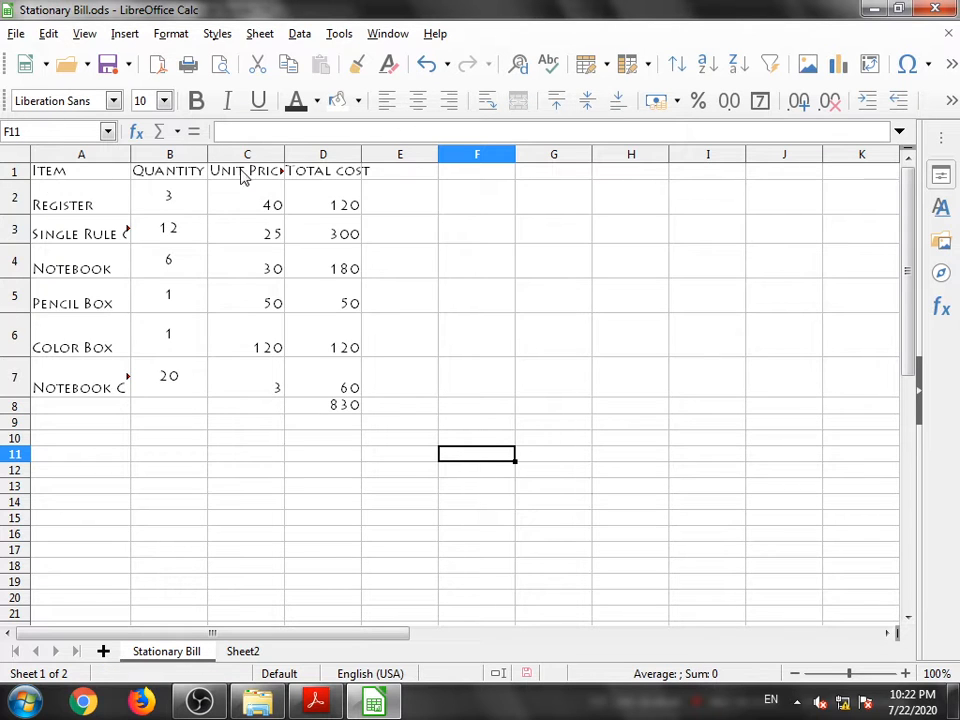
- Apply black borders around and between all cells of the table A1:D8
drag(40, 176, 330, 413)
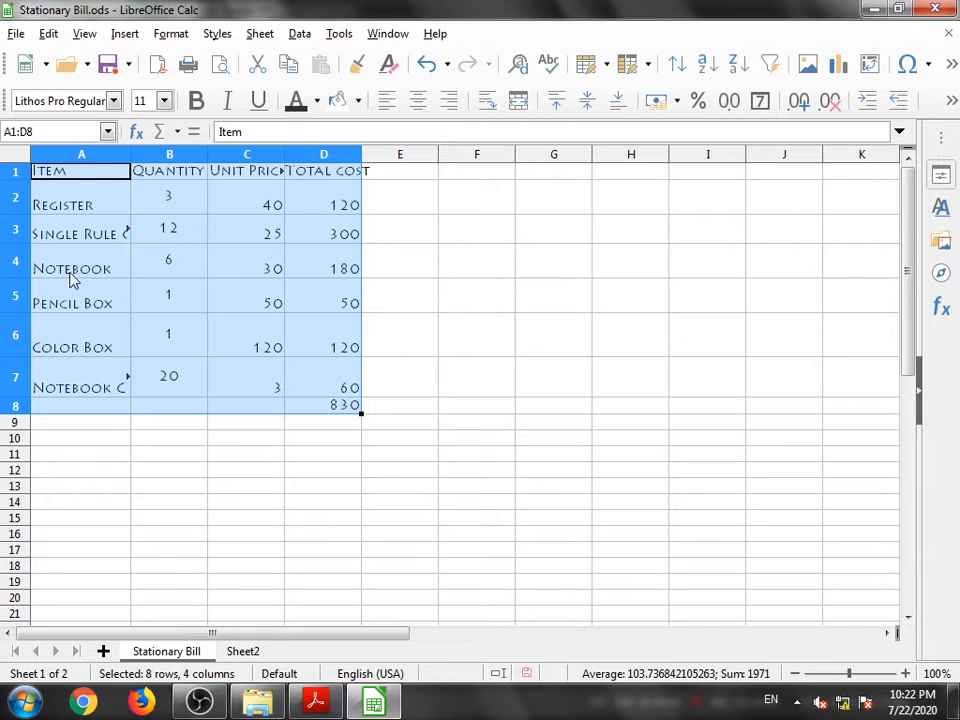
click(392, 408)
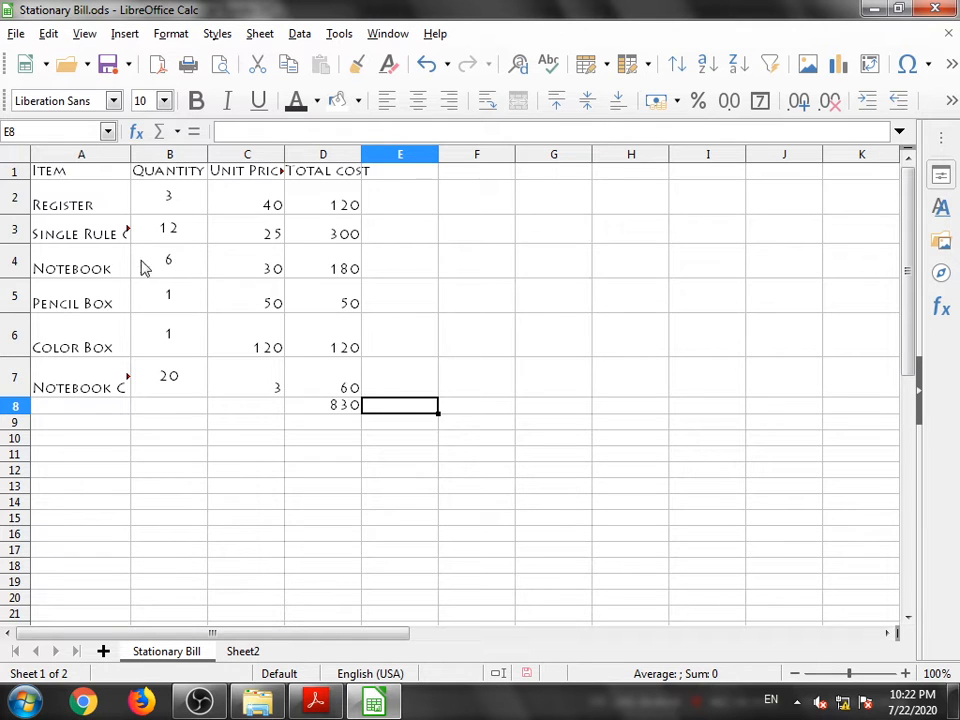
drag(53, 175, 347, 410)
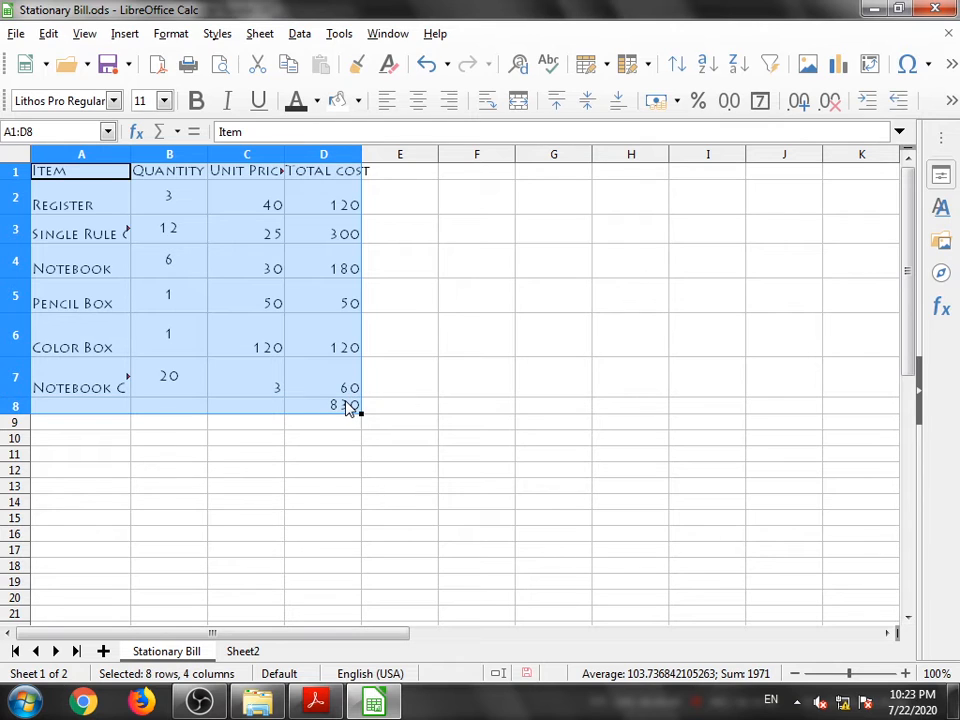
right_click(346, 402)
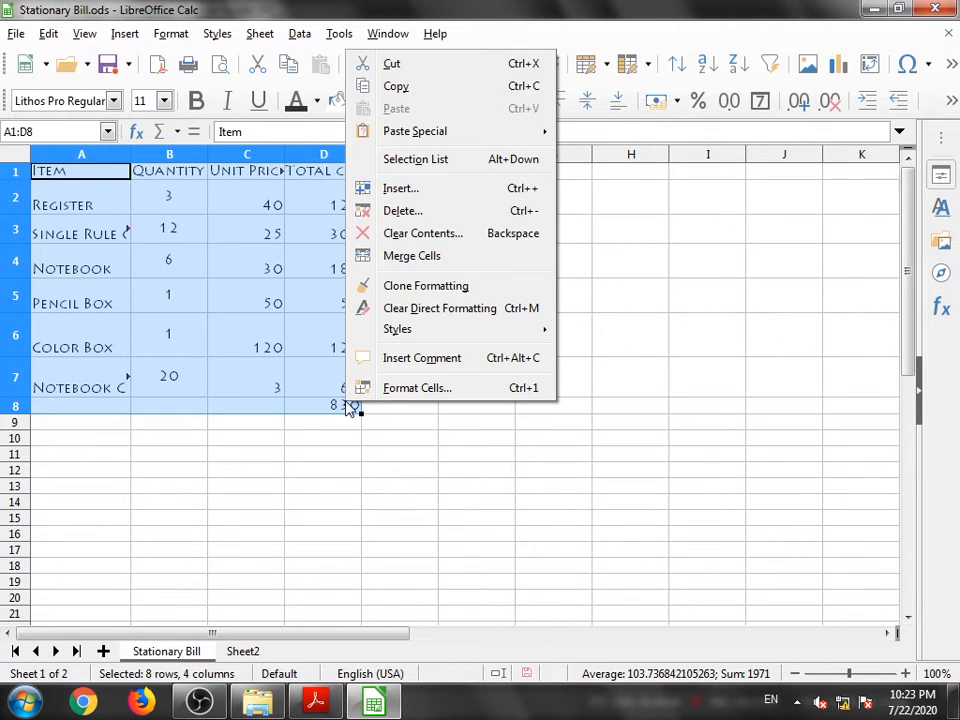
click(415, 391)
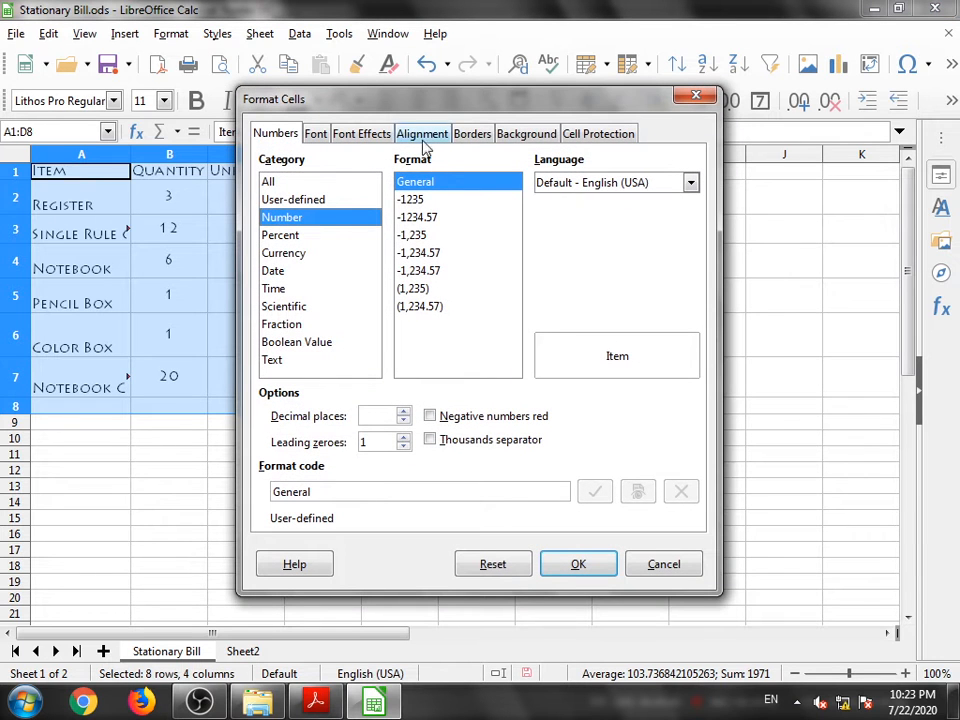
drag(389, 108, 571, 177)
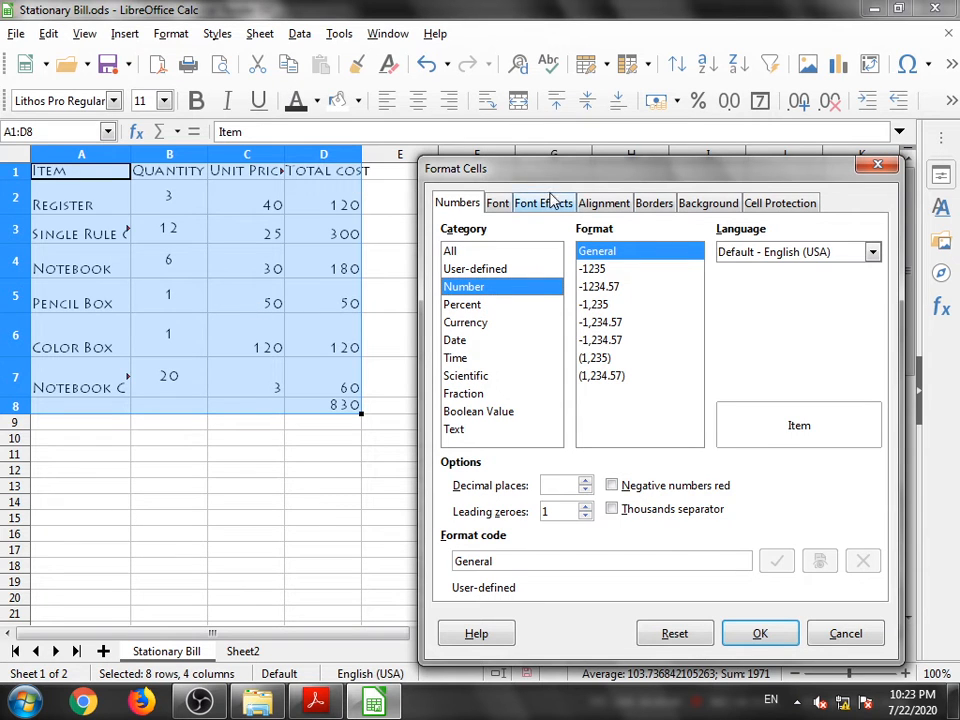
click(652, 205)
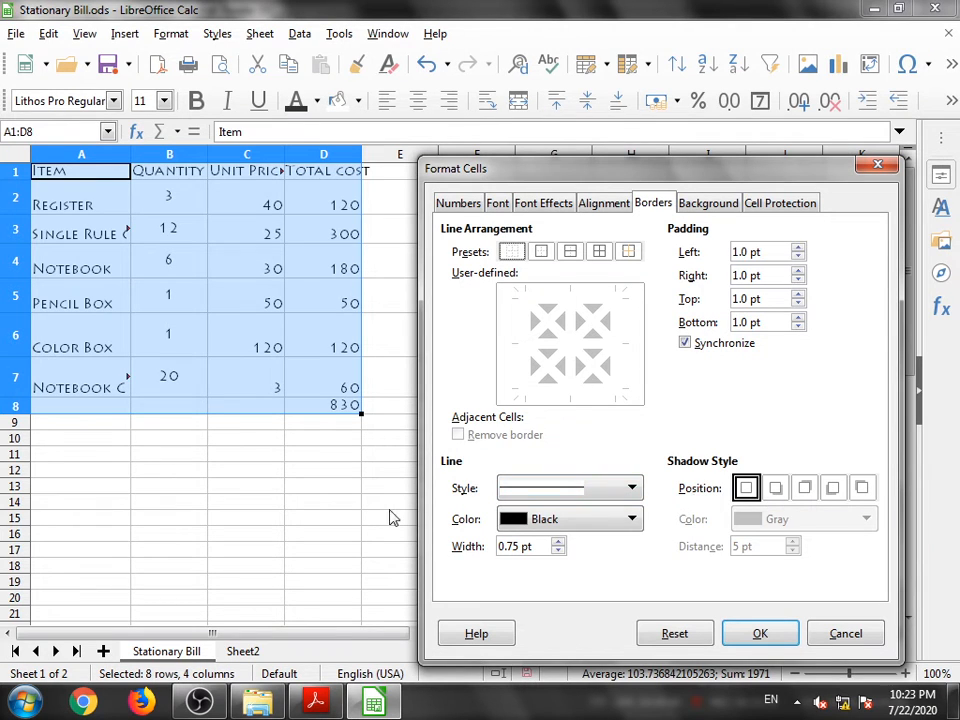
click(566, 522)
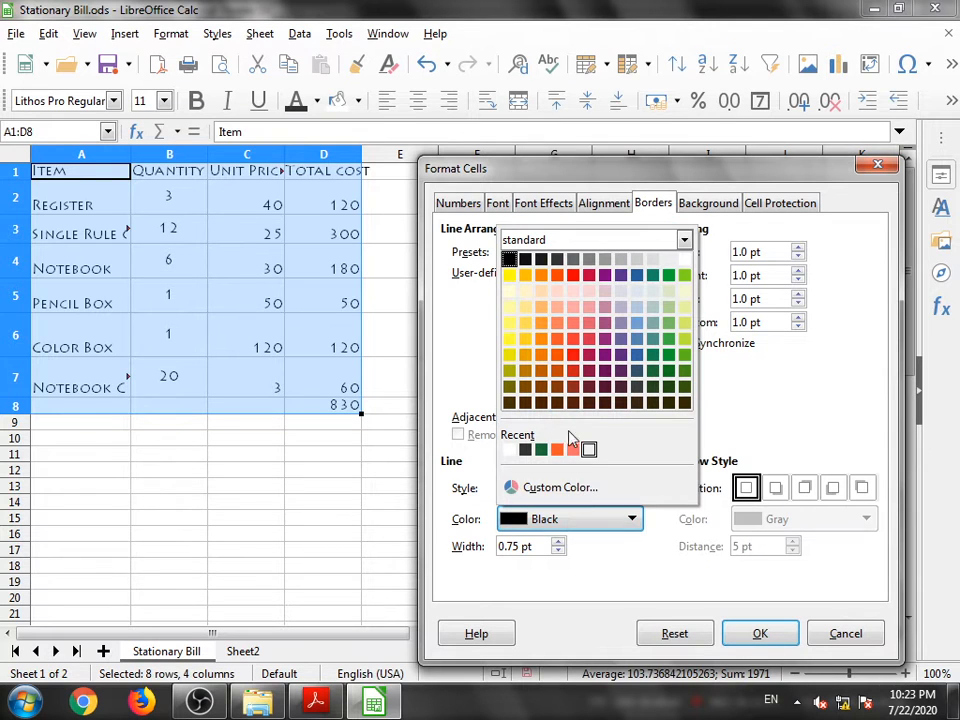
click(628, 568)
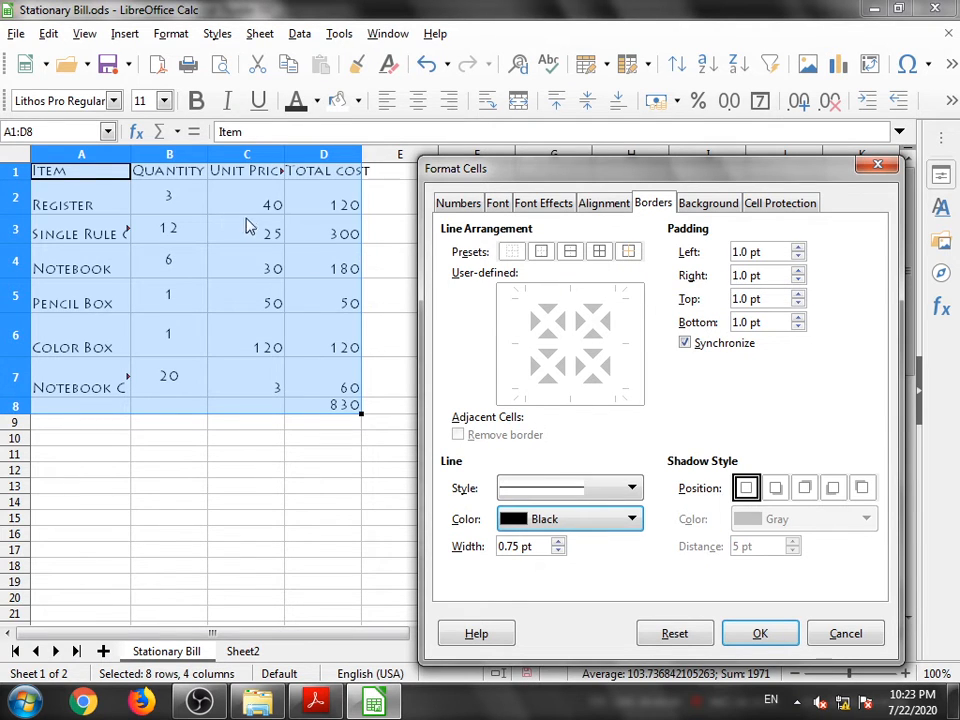
click(599, 251)
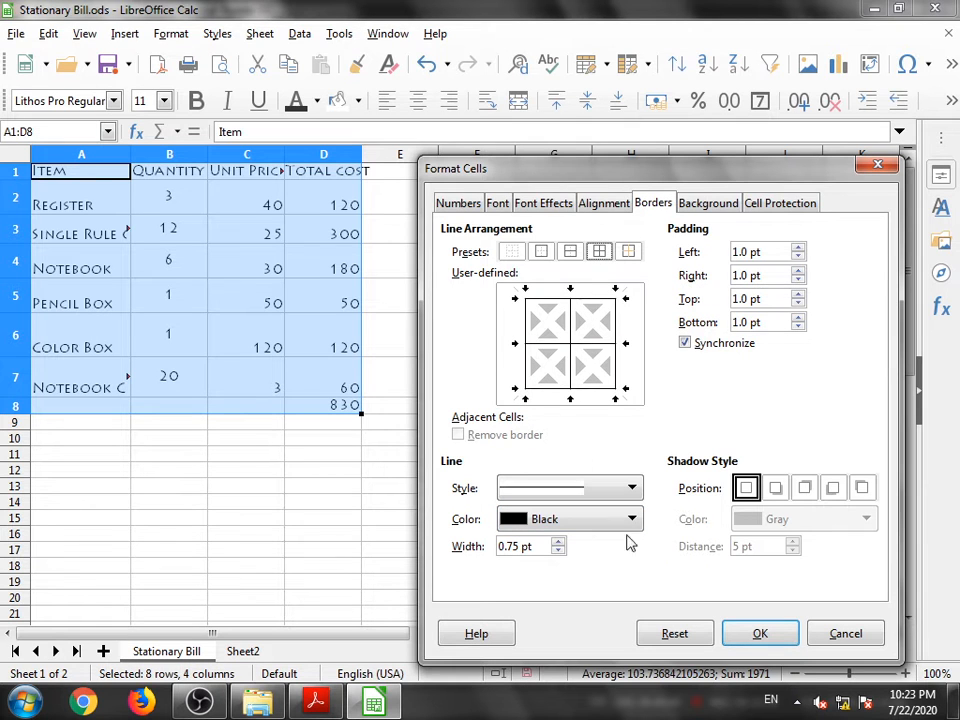
click(763, 634)
click(407, 350)
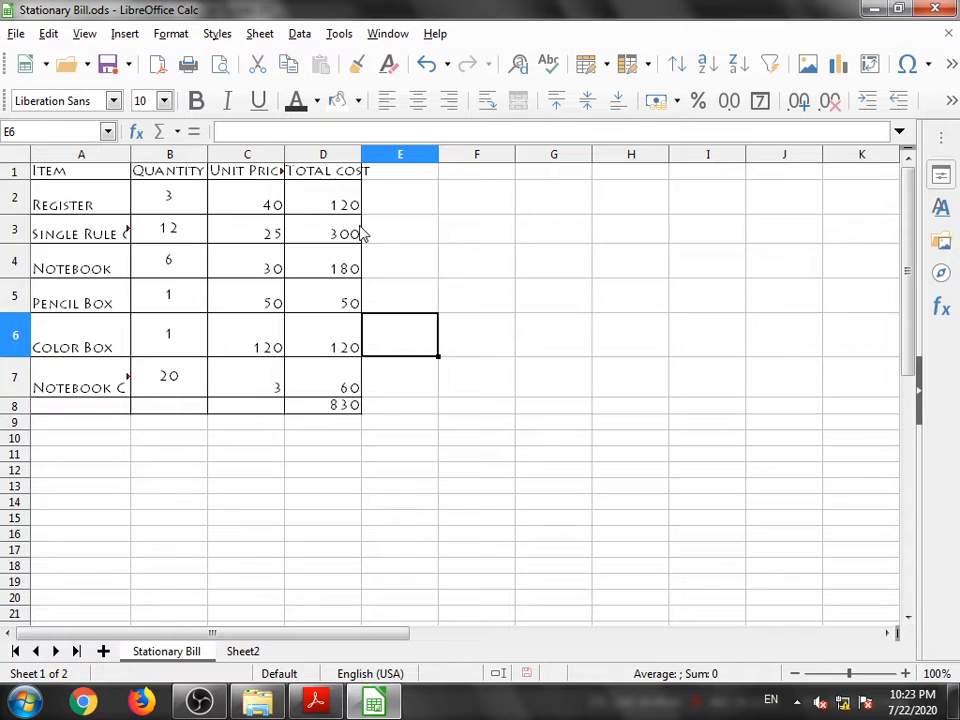
- Widen column D slightly and change the table A1:D8 border colour to Dark Red 1
drag(361, 157, 377, 152)
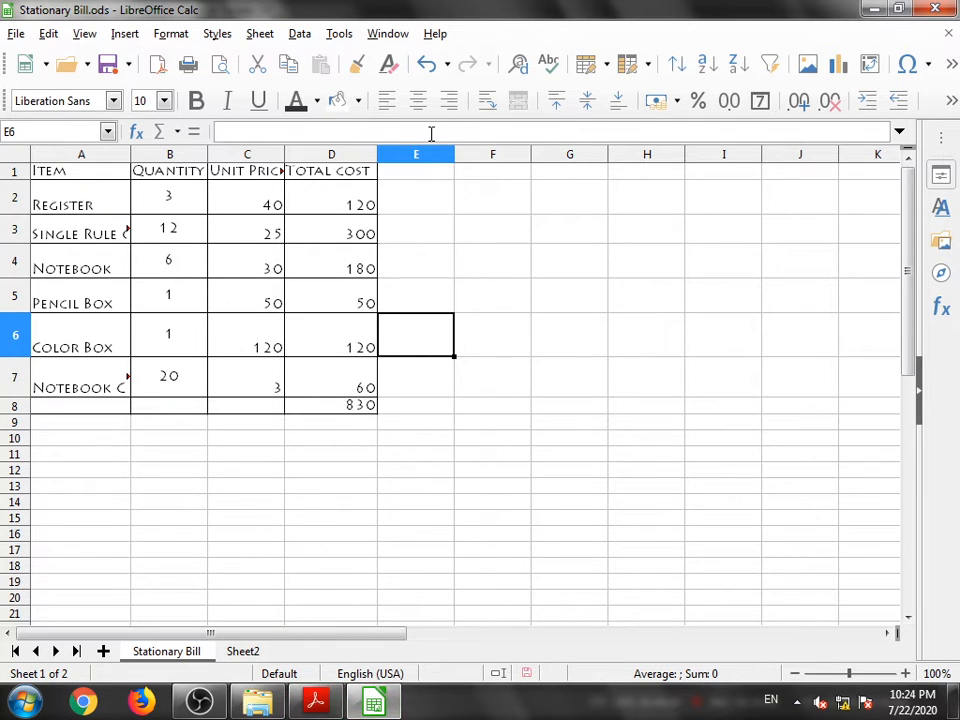
drag(64, 171, 336, 411)
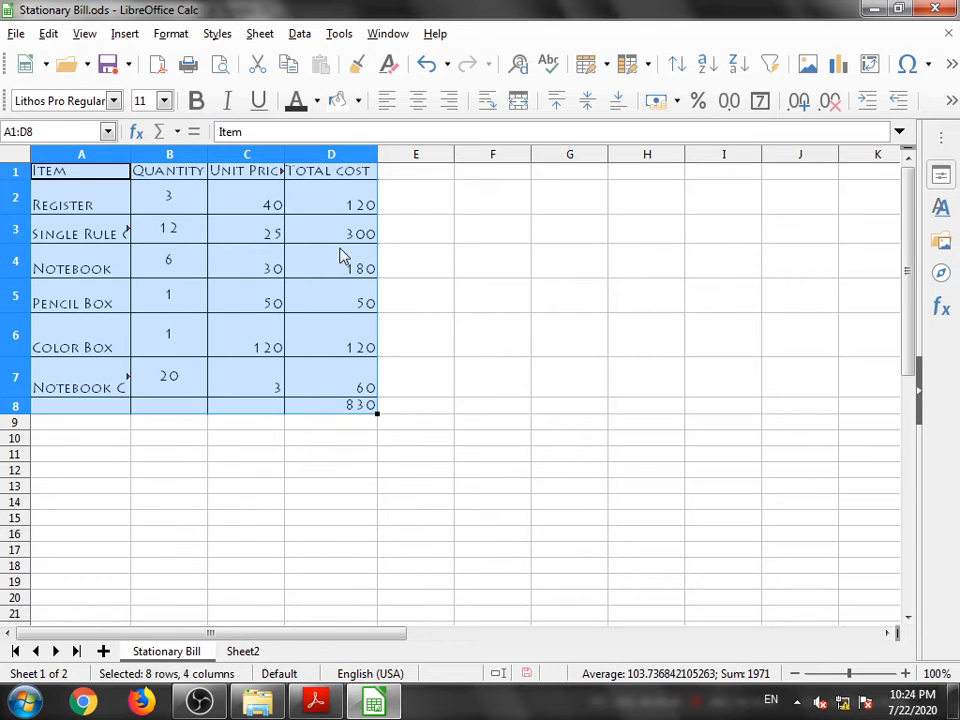
right_click(265, 269)
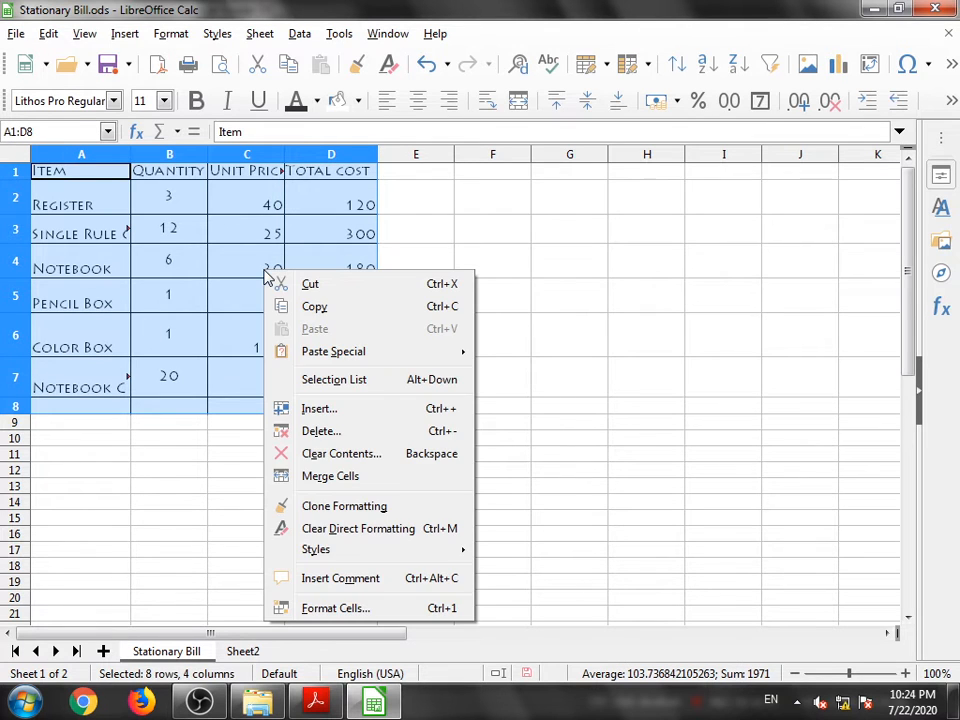
click(346, 616)
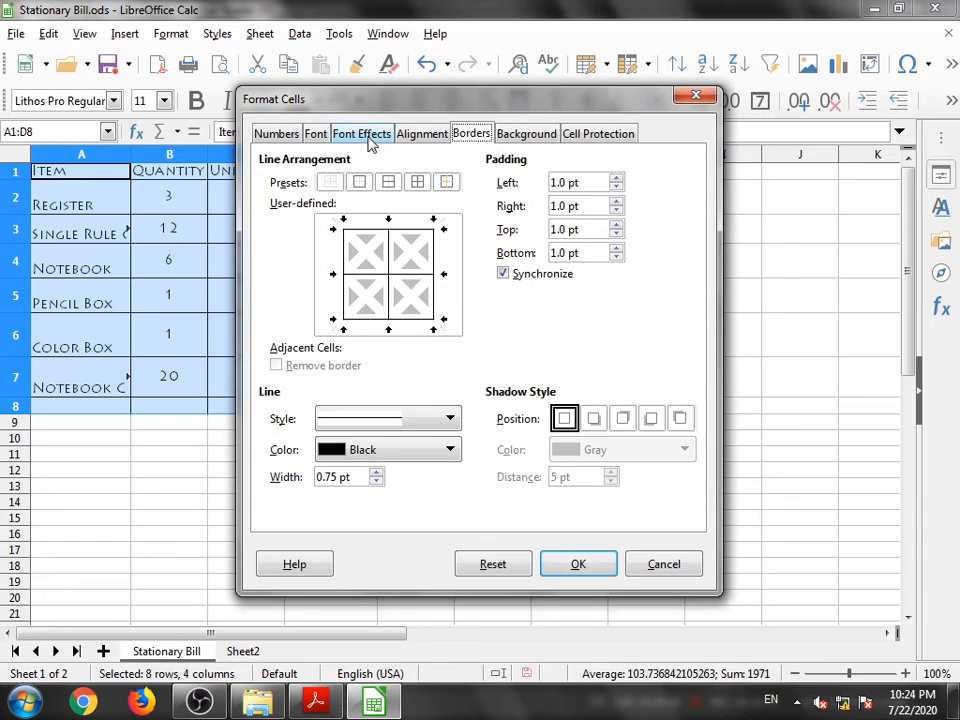
drag(356, 99, 556, 113)
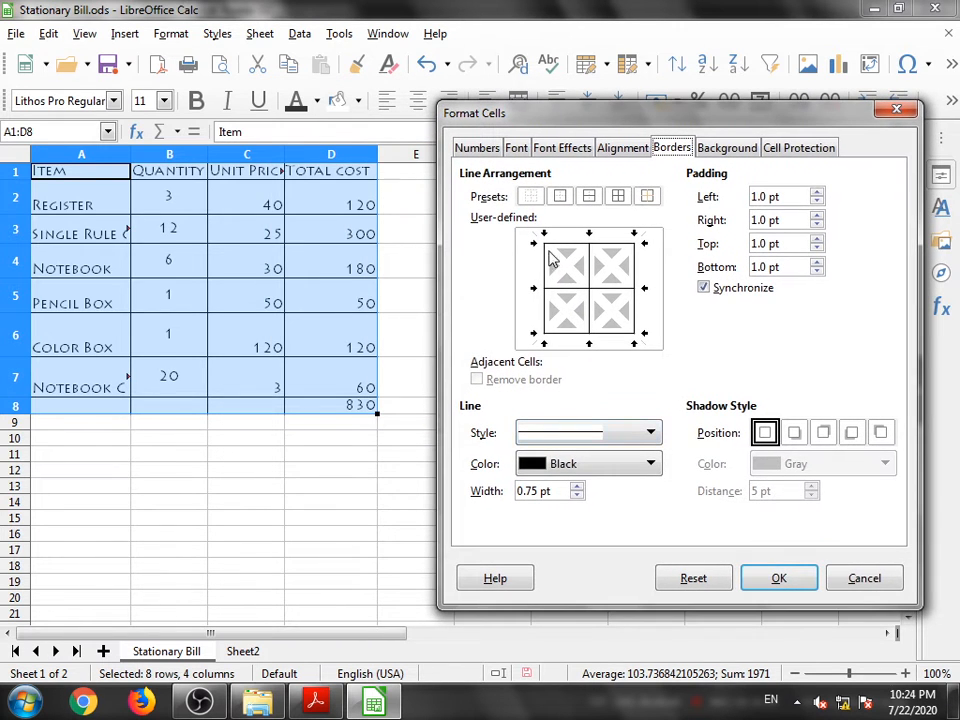
click(589, 467)
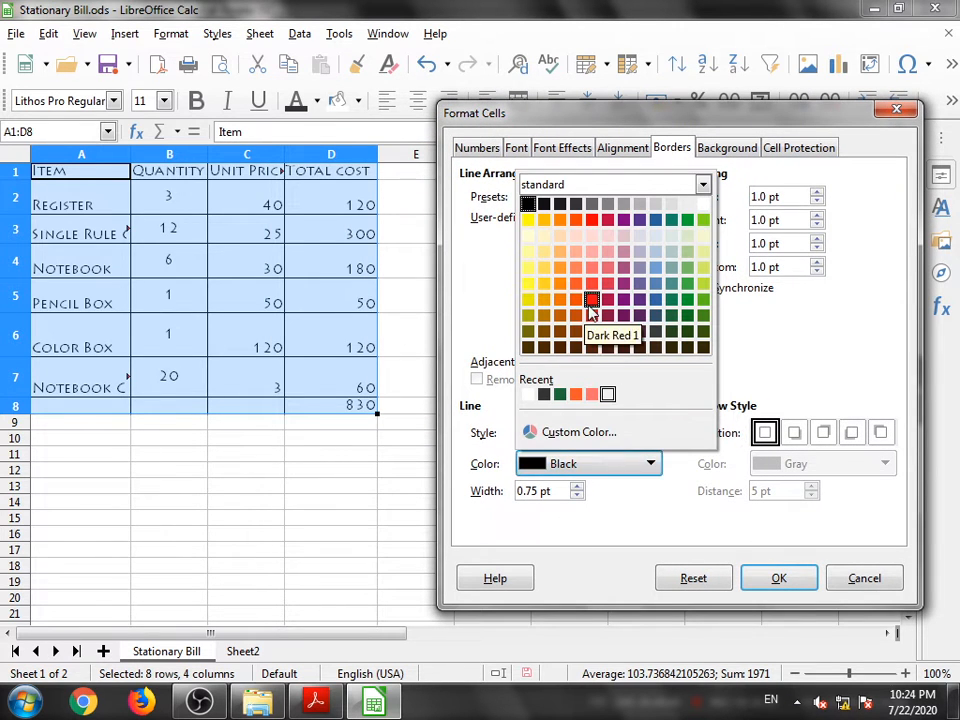
click(591, 300)
click(775, 580)
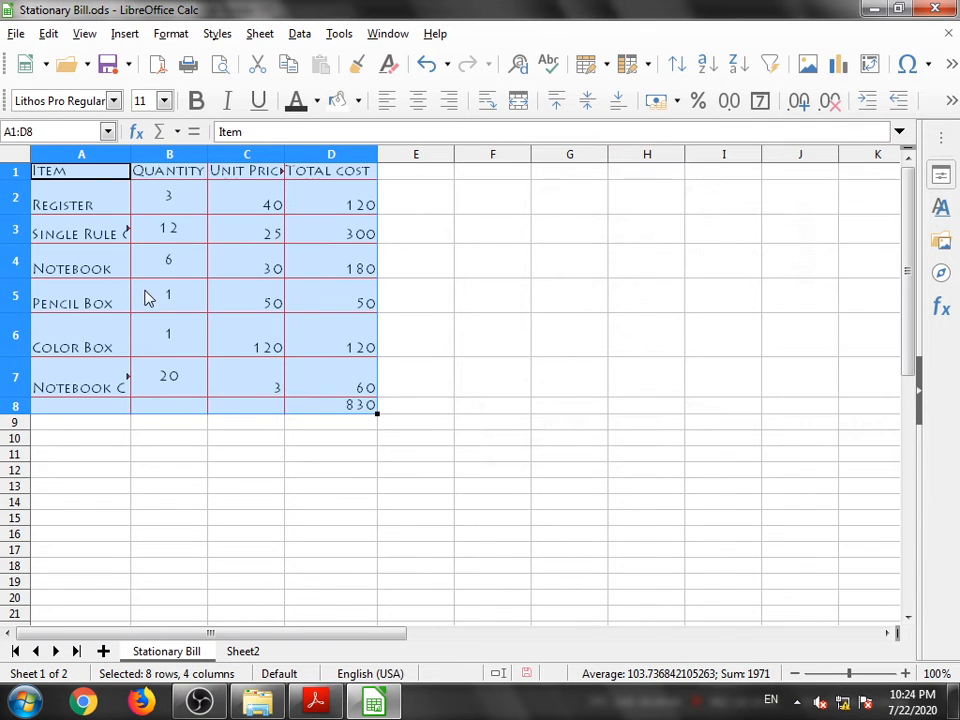
click(491, 441)
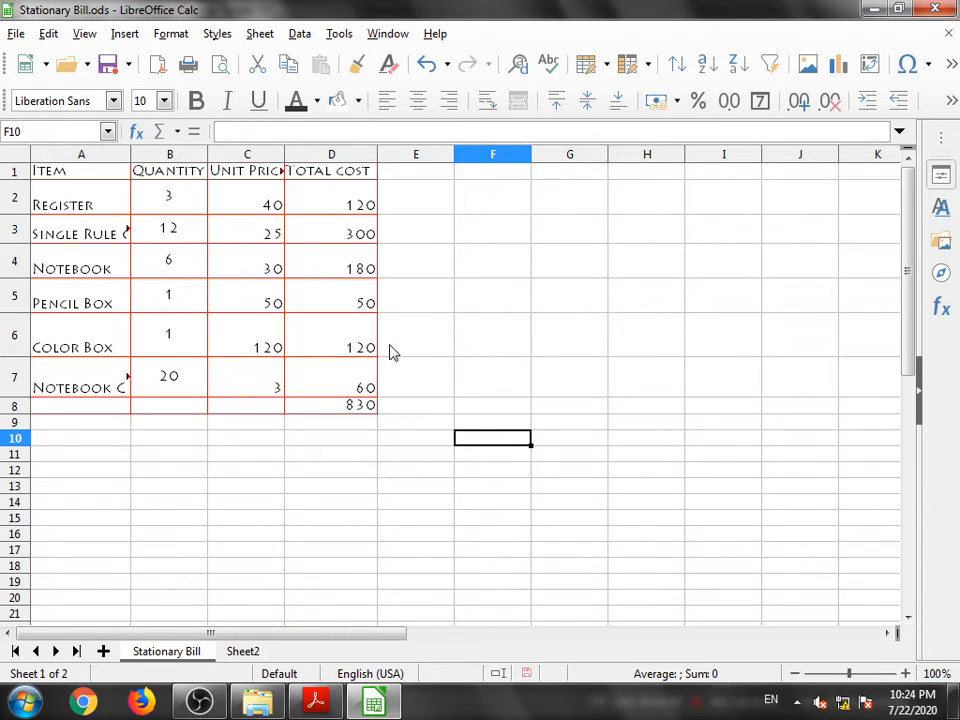
- Change the table A1:D8 borders to an outer outline only
click(45, 178)
drag(45, 178, 330, 409)
right_click(330, 409)
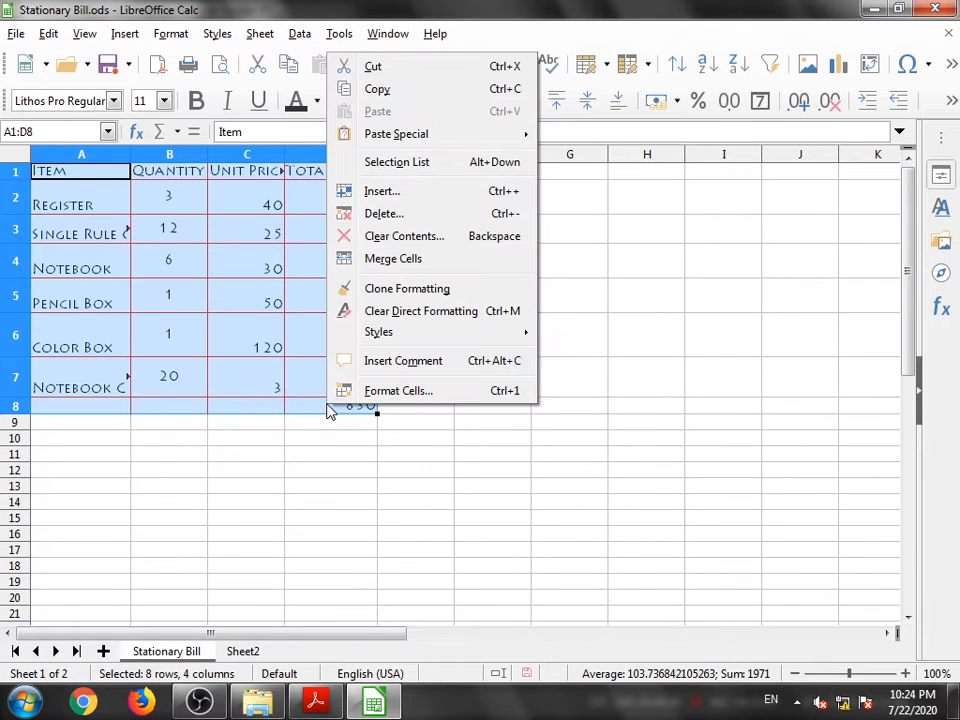
click(390, 390)
drag(407, 100, 613, 121)
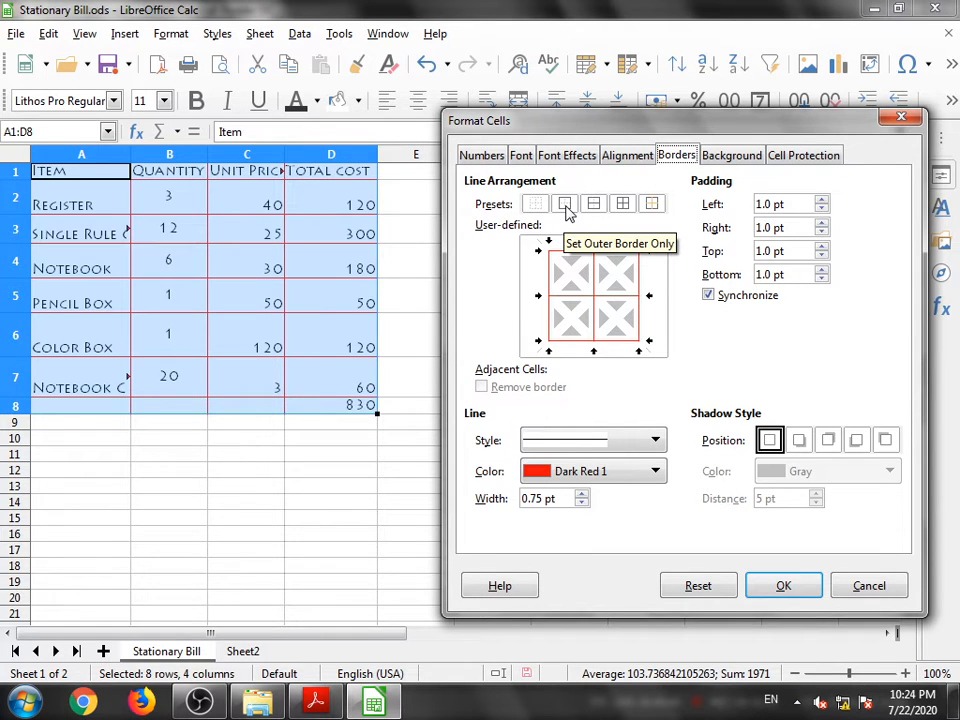
click(762, 583)
click(467, 386)
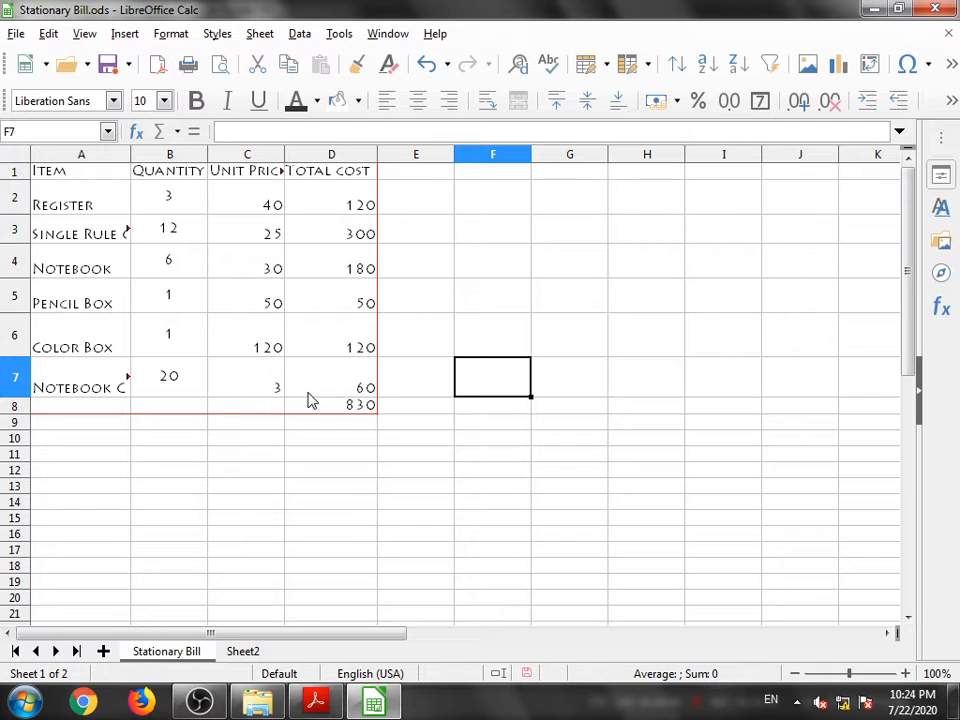
- Switch to the textbook PDF and read the section on formatting cells to decimal places
key(alt+Tab)
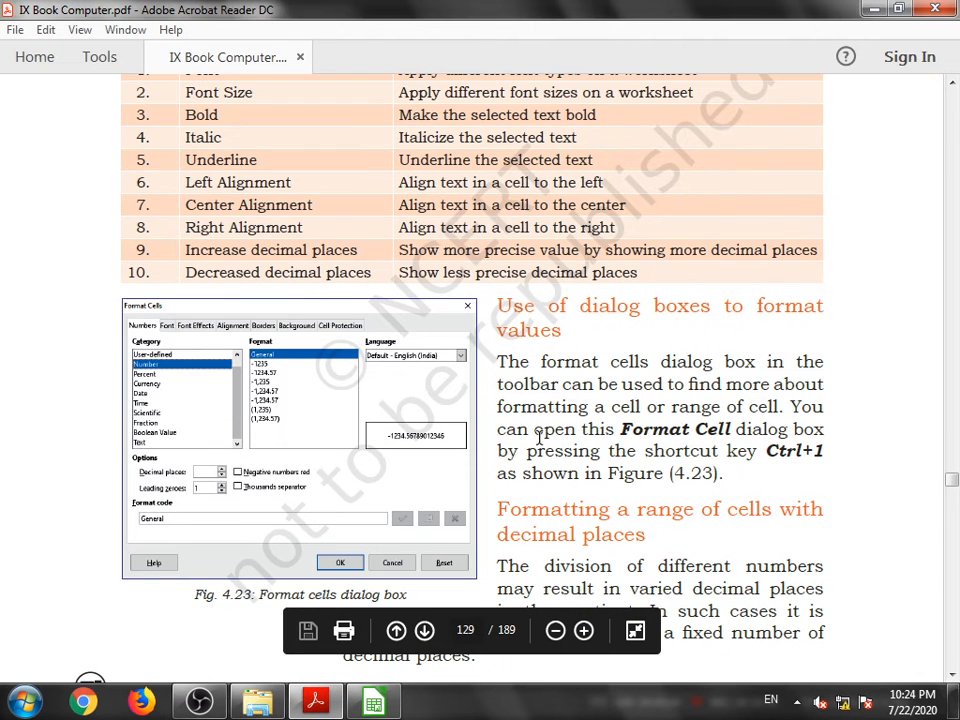
scroll(540, 436, down, 3)
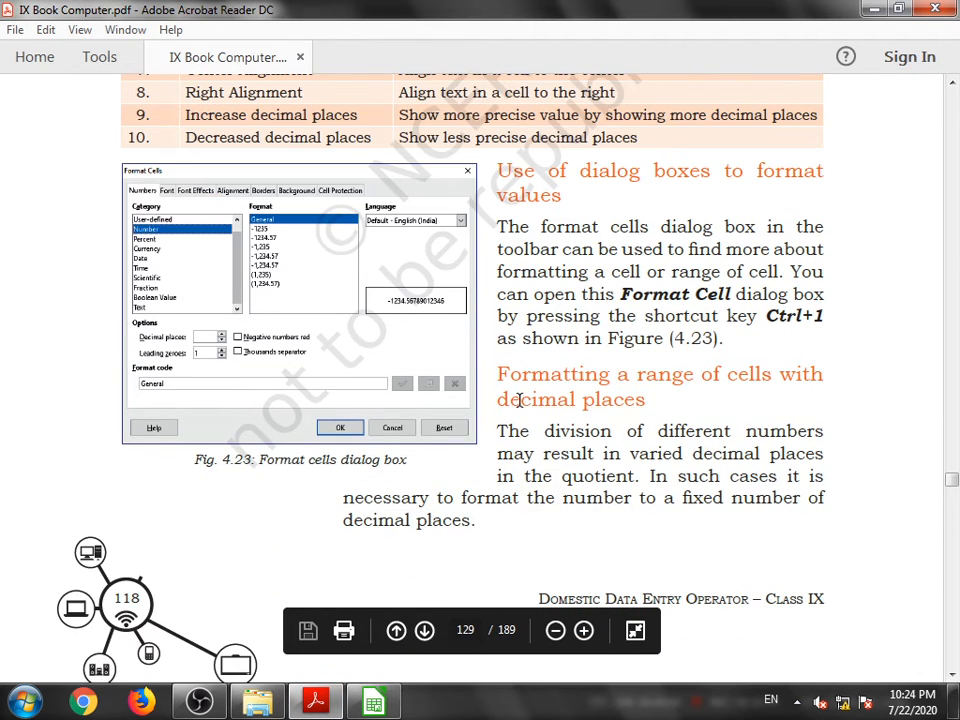
scroll(518, 392, down, 12)
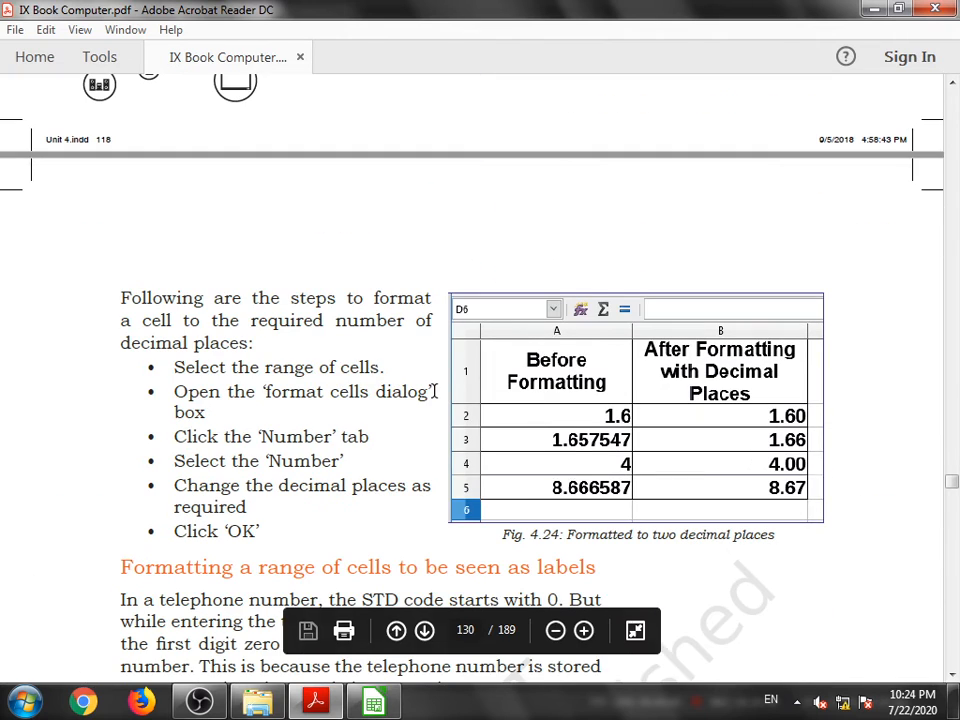
scroll(434, 390, down, 2)
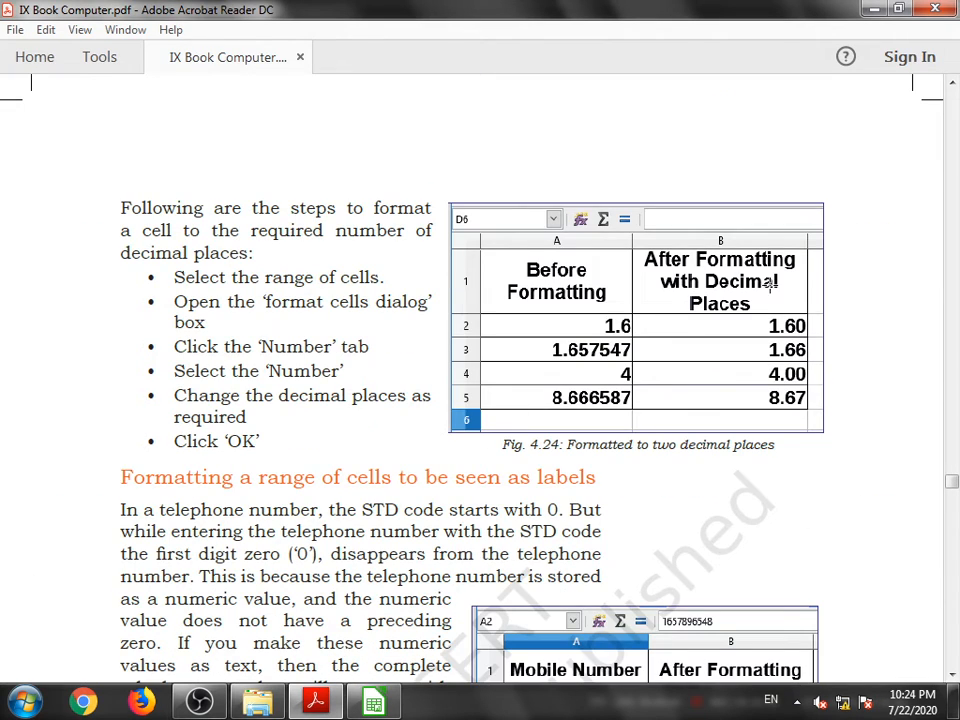
click(373, 700)
- Enter 12.124775 in cell D11
click(308, 459)
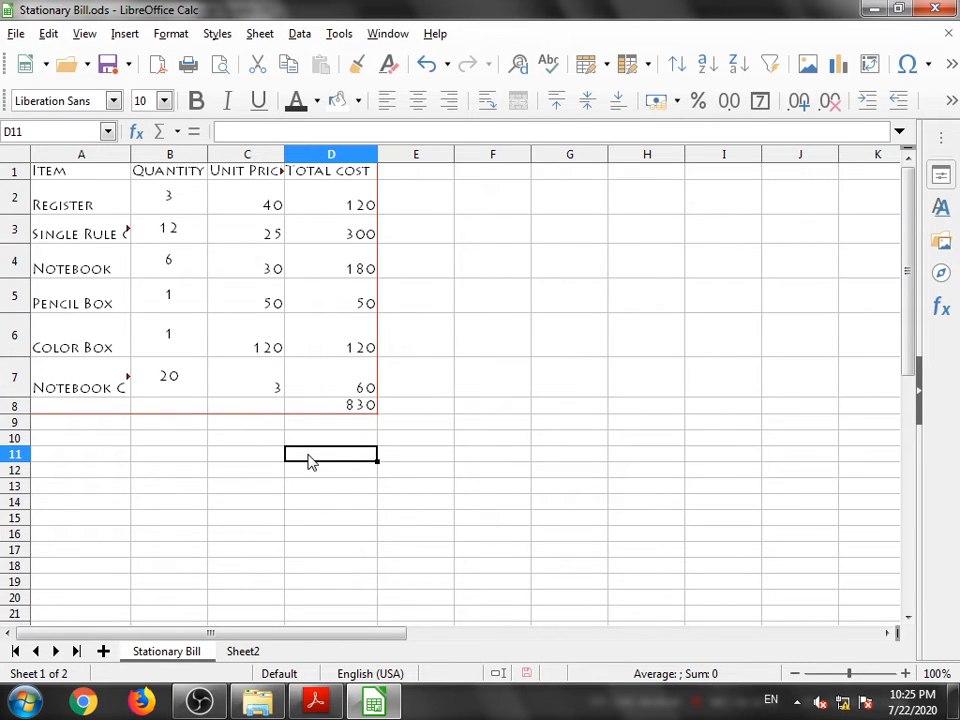
text(1)
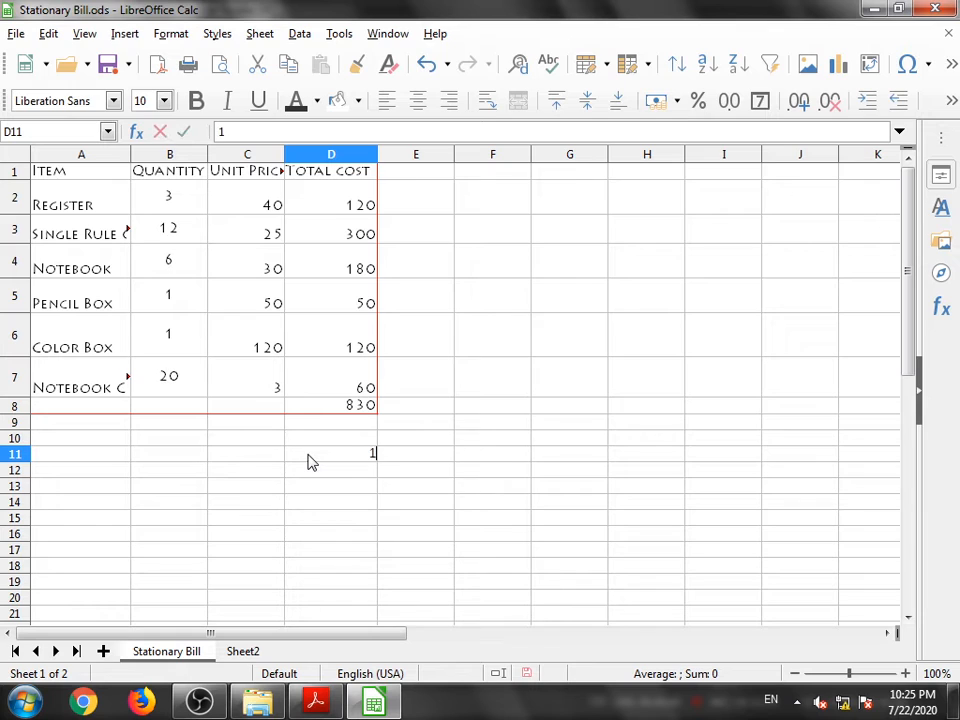
text(2.124775)
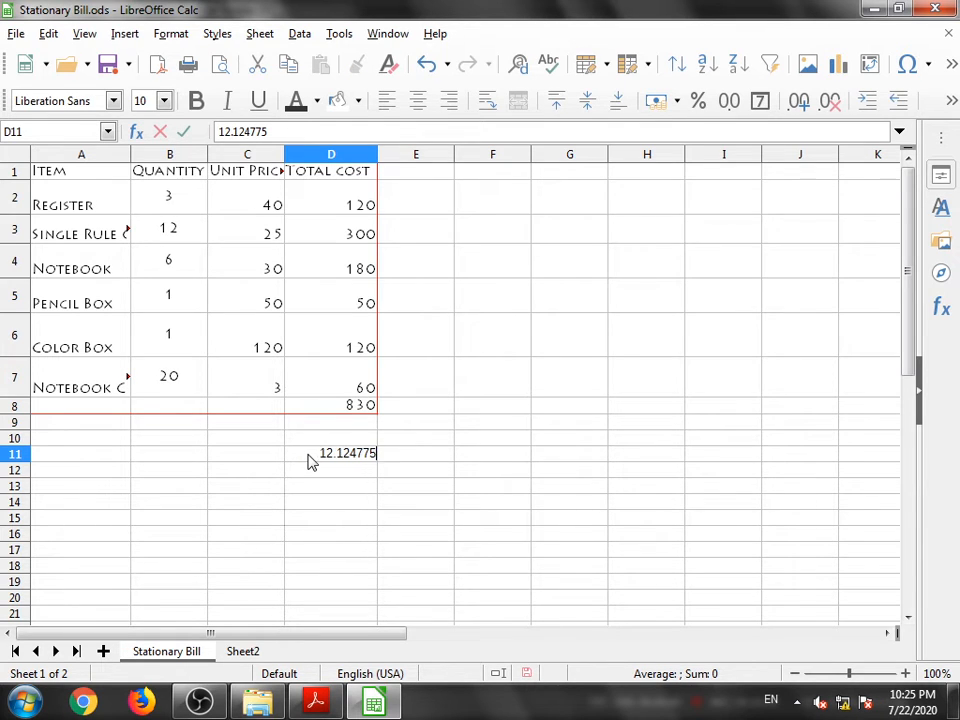
click(321, 476)
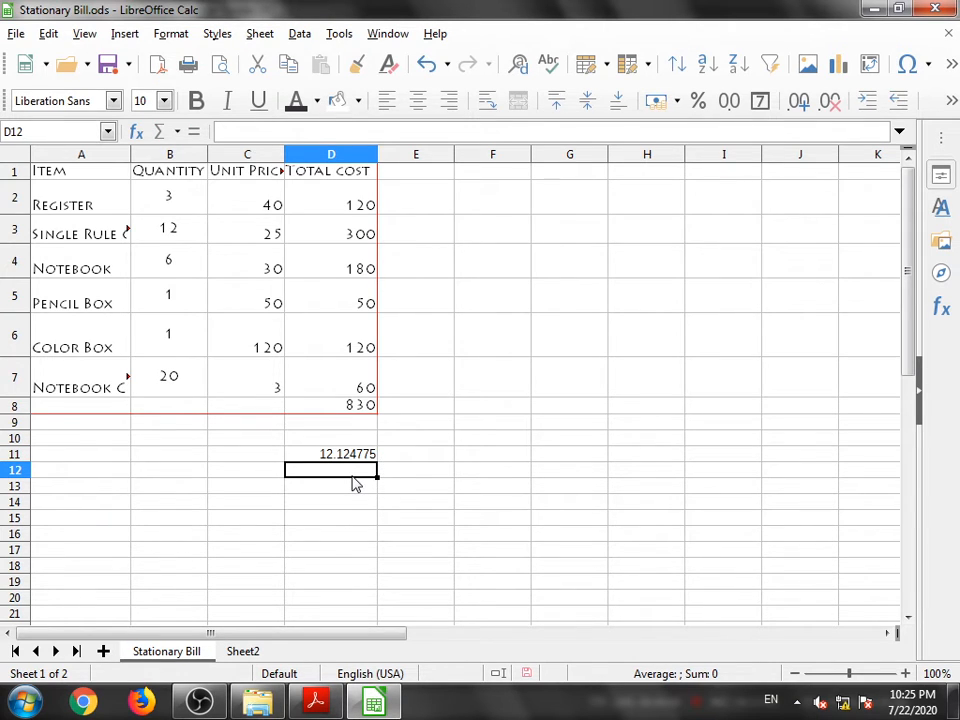
- Format cell D11 as Number with two decimal places (-1234.57)
click(344, 460)
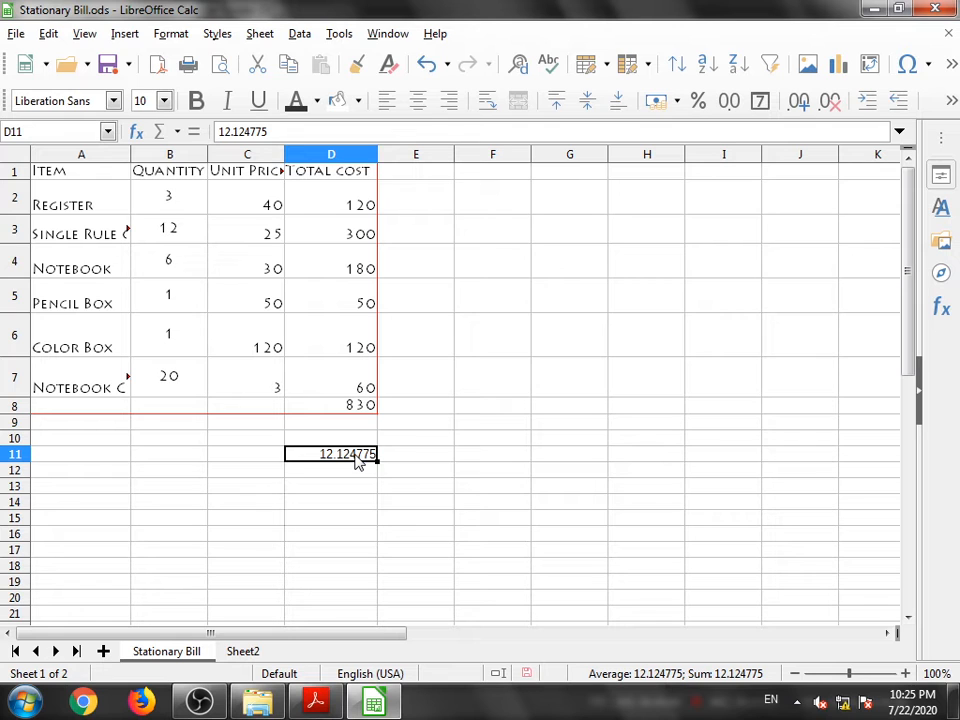
click(333, 705)
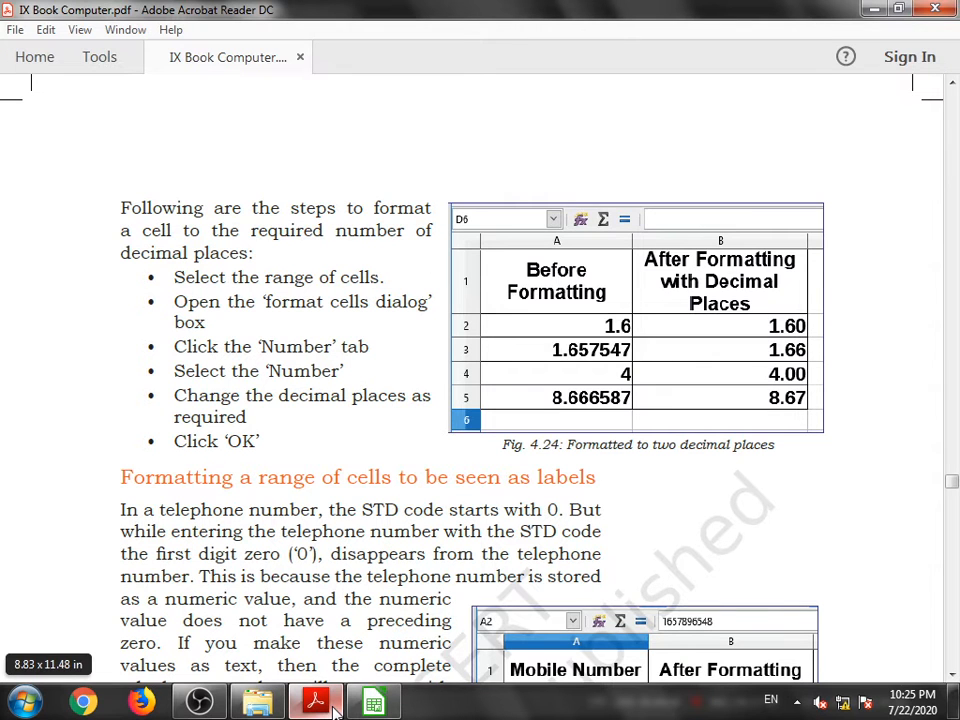
click(388, 708)
right_click(340, 455)
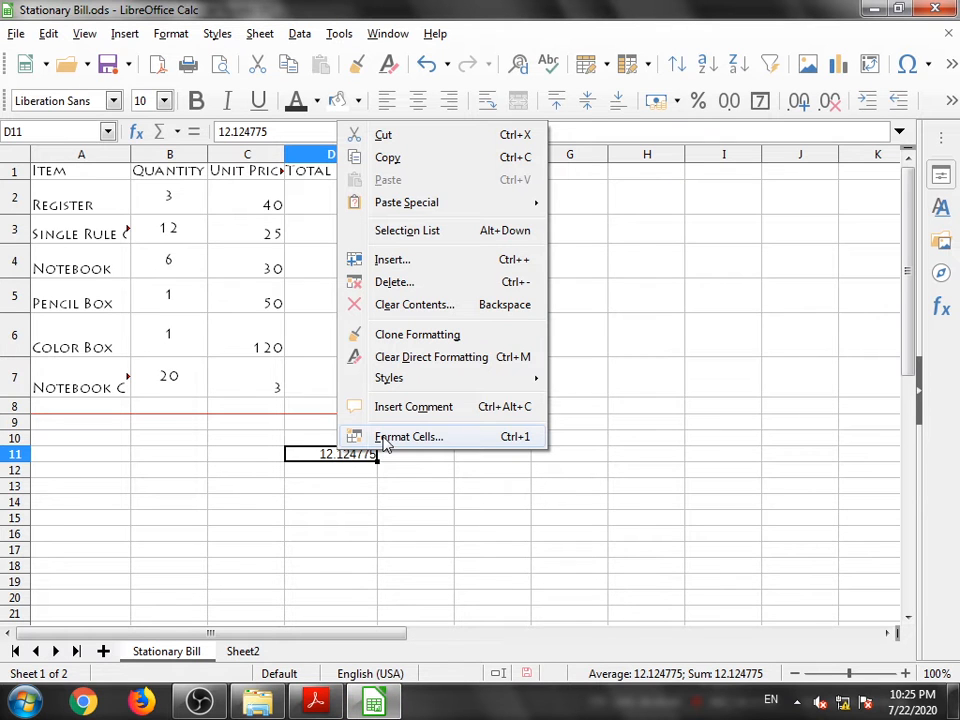
click(386, 443)
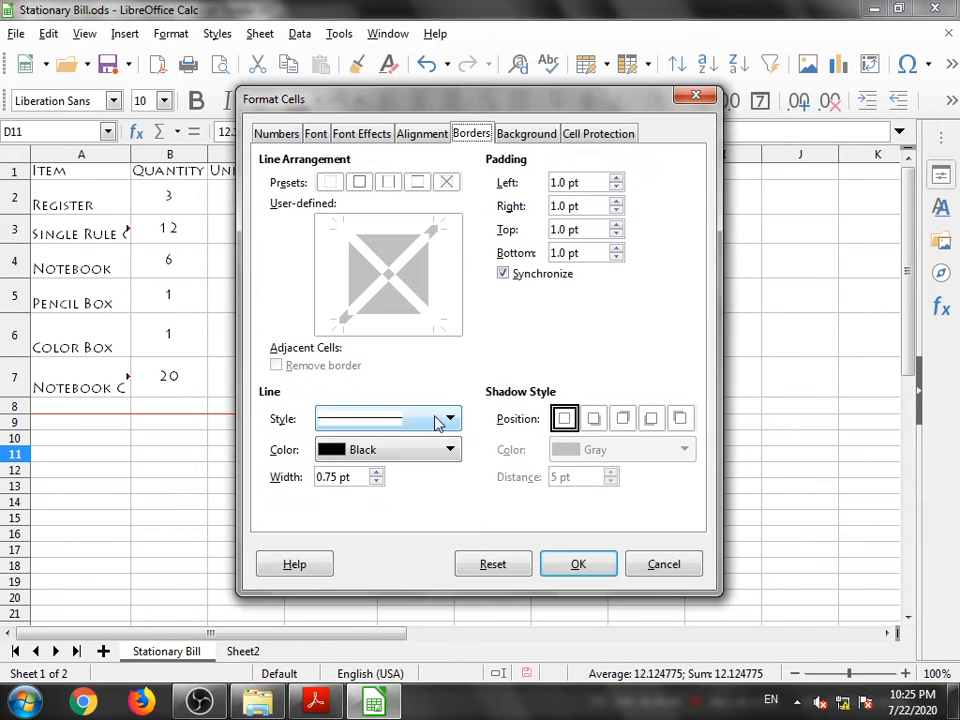
drag(353, 110, 603, 107)
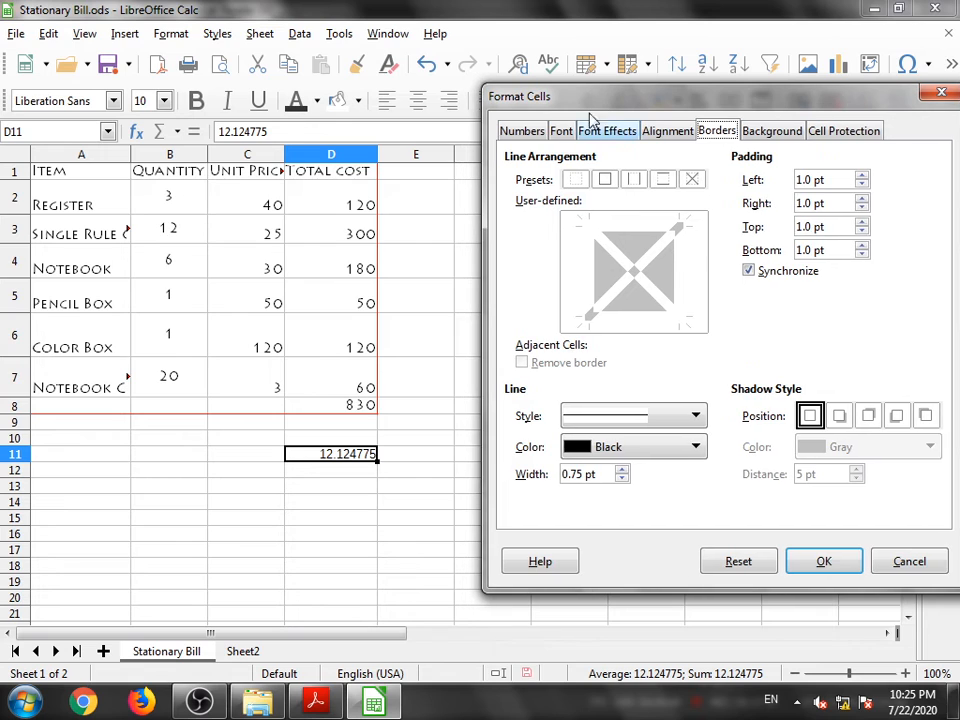
click(531, 139)
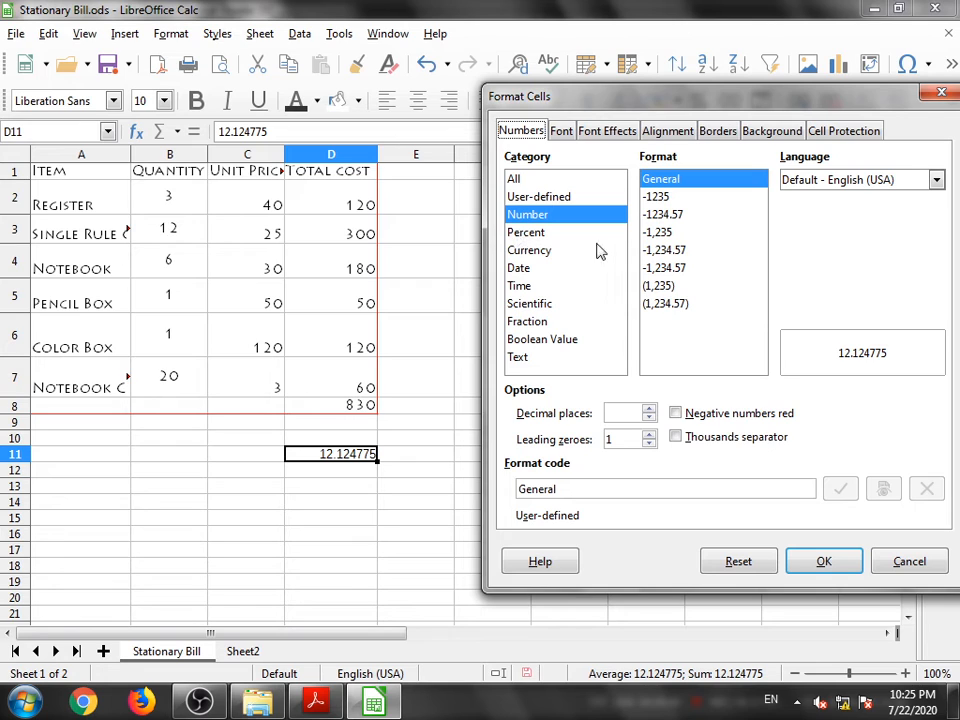
click(657, 216)
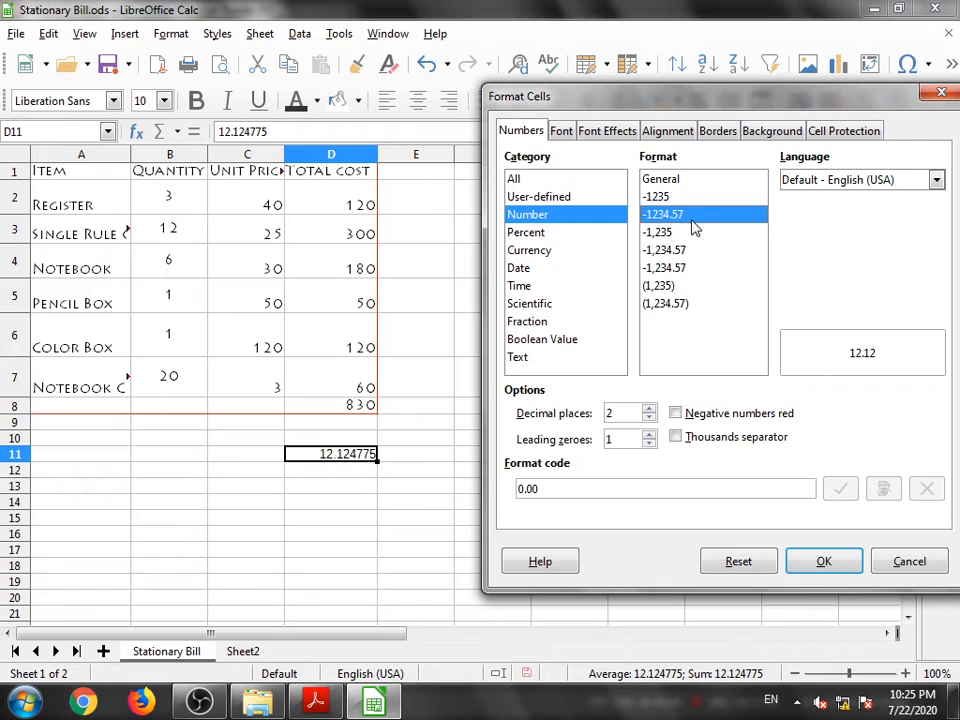
click(820, 562)
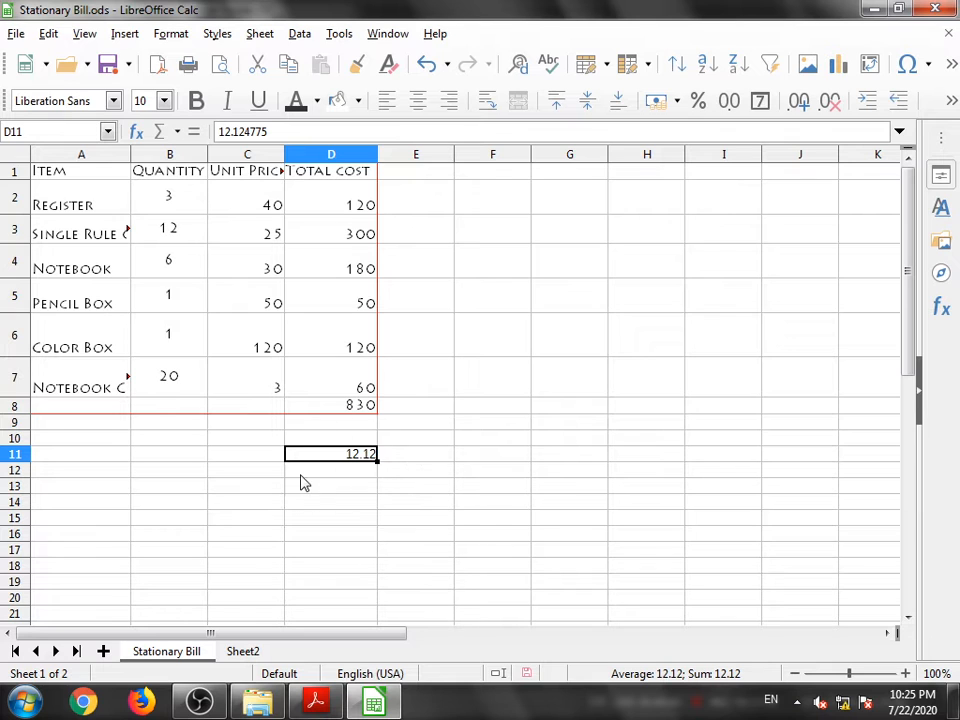
- Switch to the textbook PDF and read the section on formatting a range of cells as labels
click(315, 705)
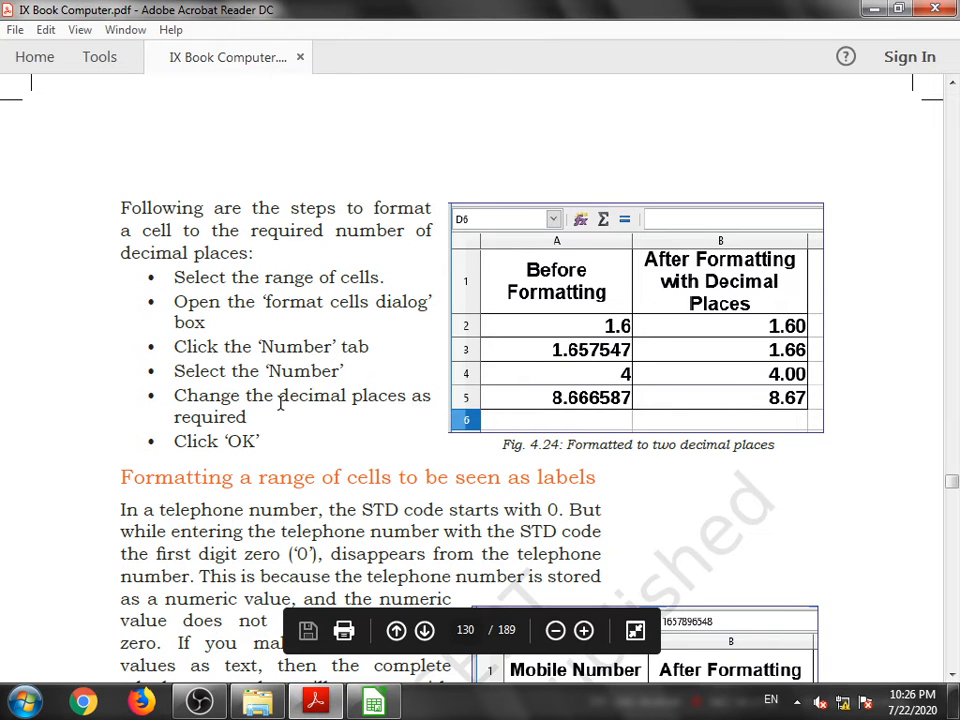
scroll(279, 419, down, 6)
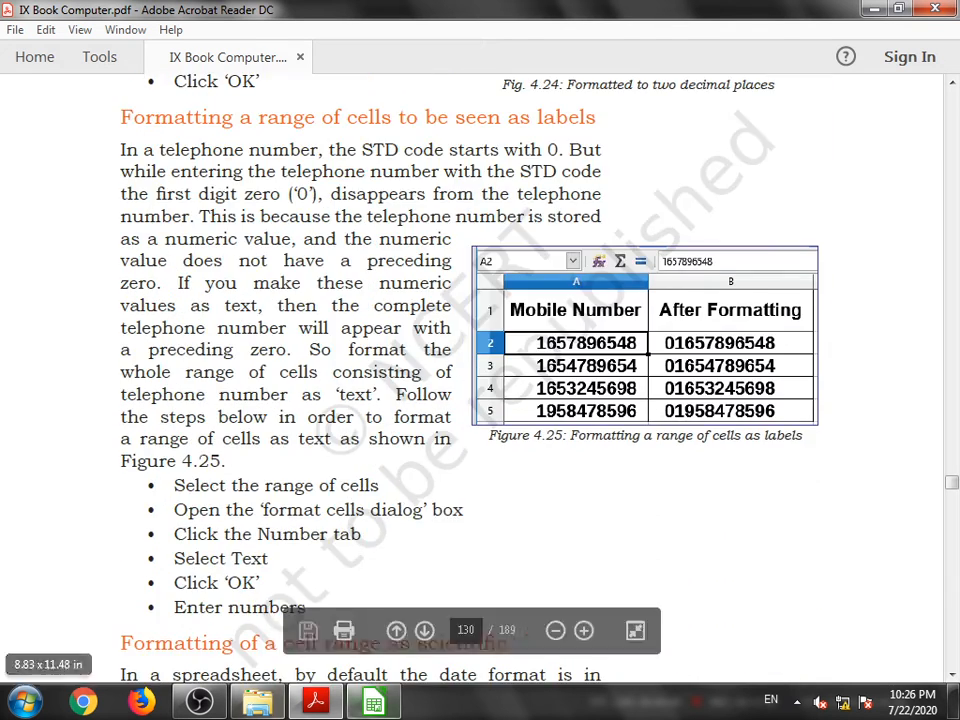
scroll(337, 305, up, 1)
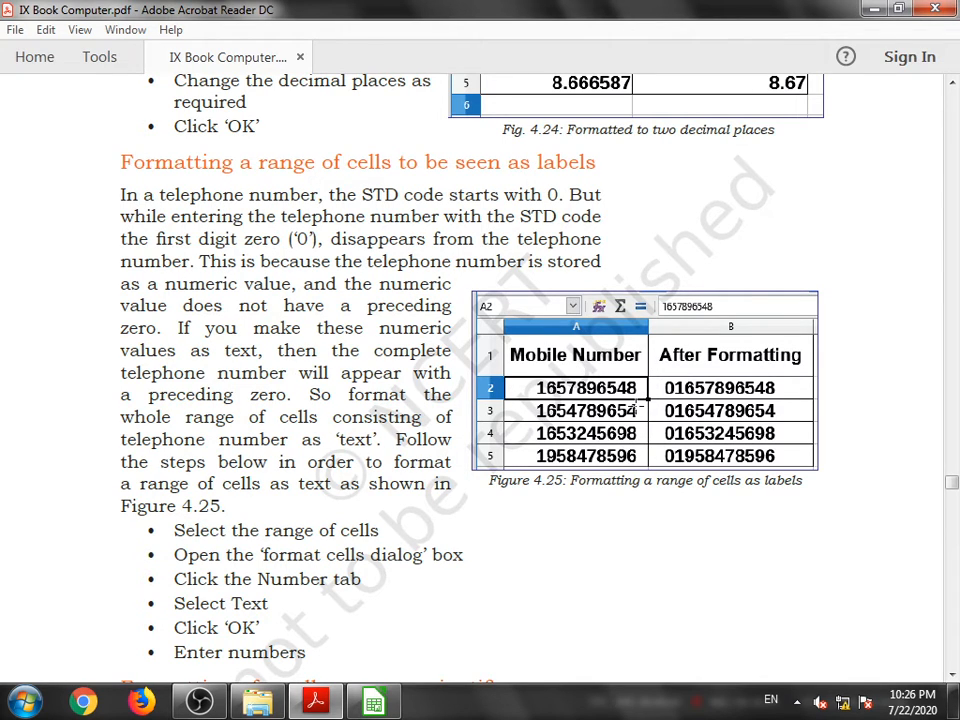
- Enter a sample telephone number starting with a leading zero in cell F10
click(388, 700)
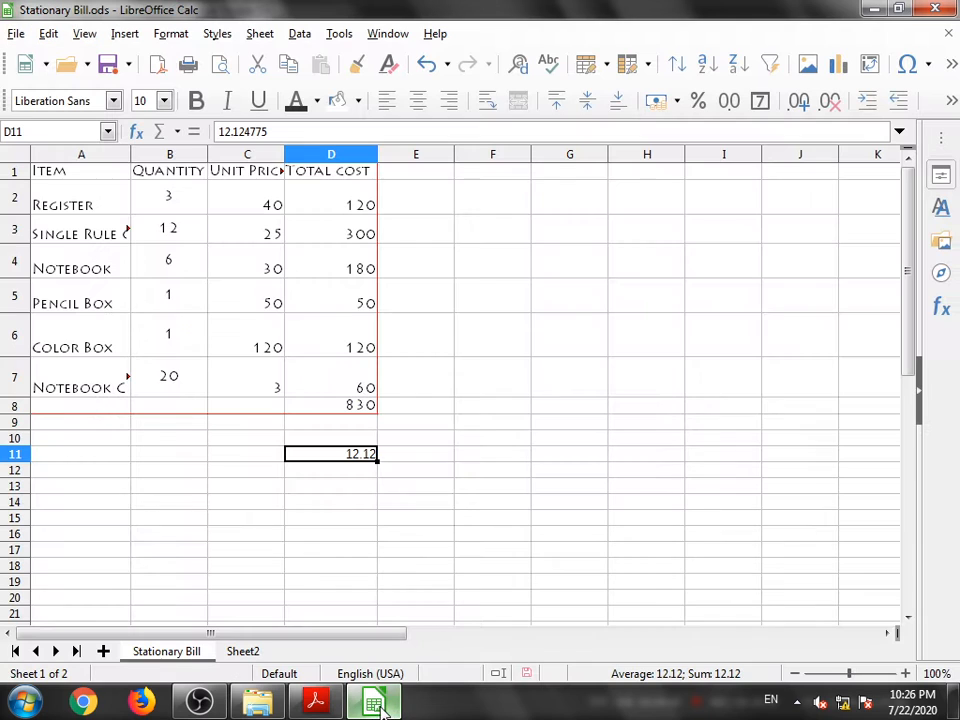
click(506, 439)
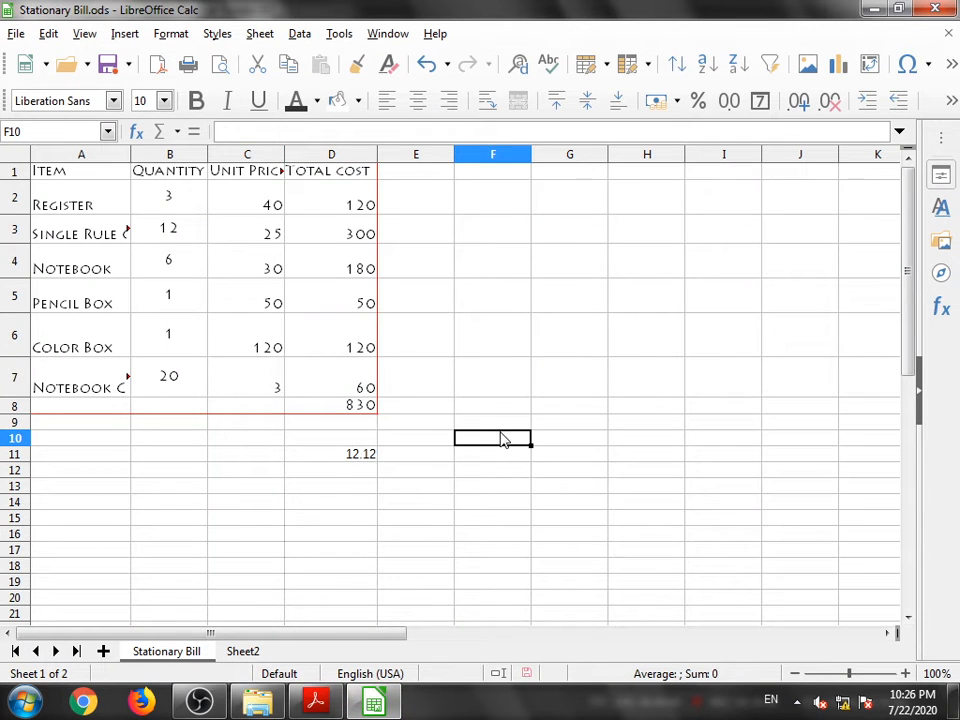
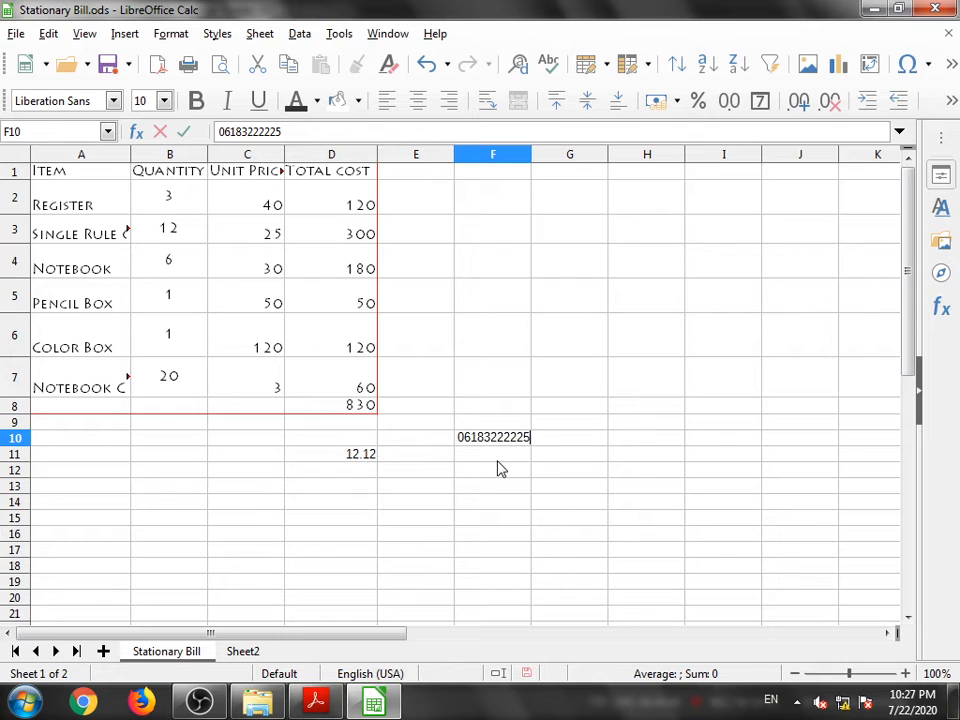
click(510, 476)
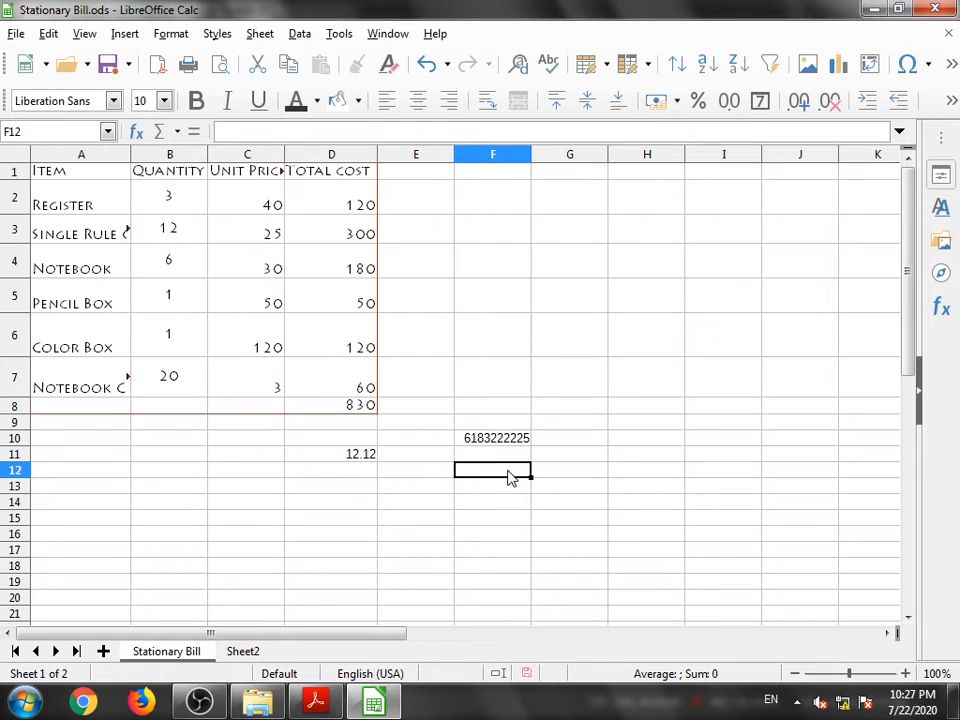
- Format cell F10 with the Text number category
click(475, 442)
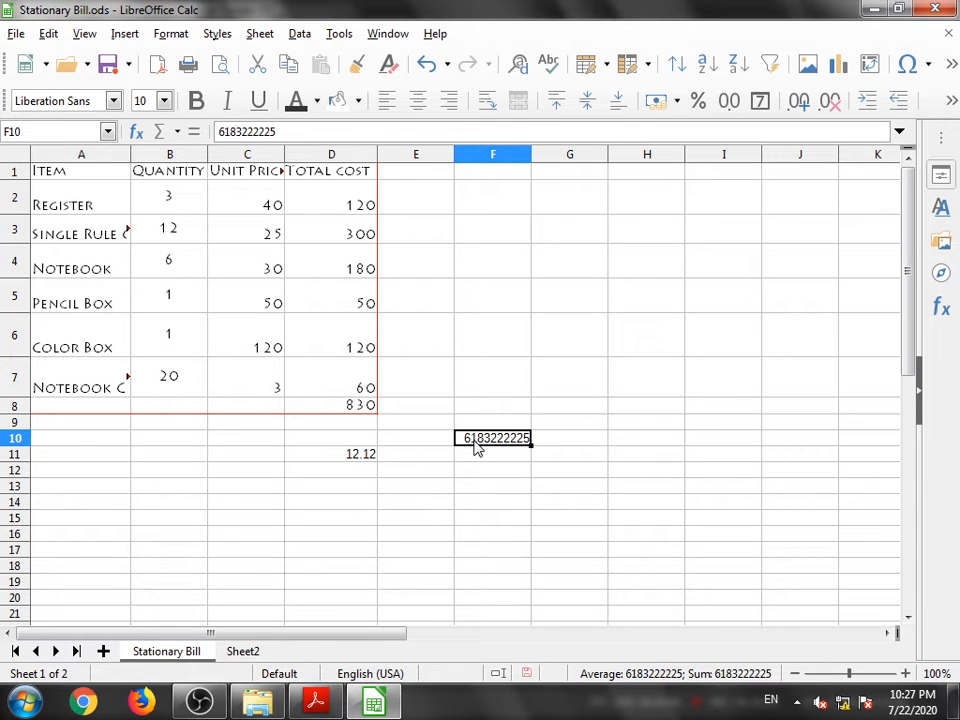
right_click(478, 446)
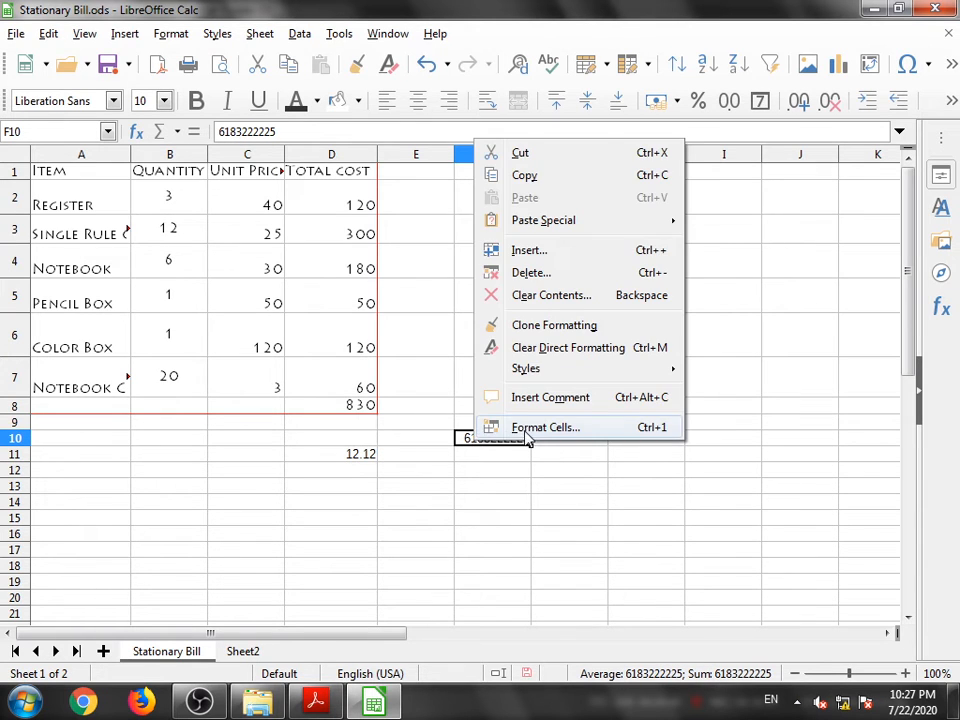
click(521, 428)
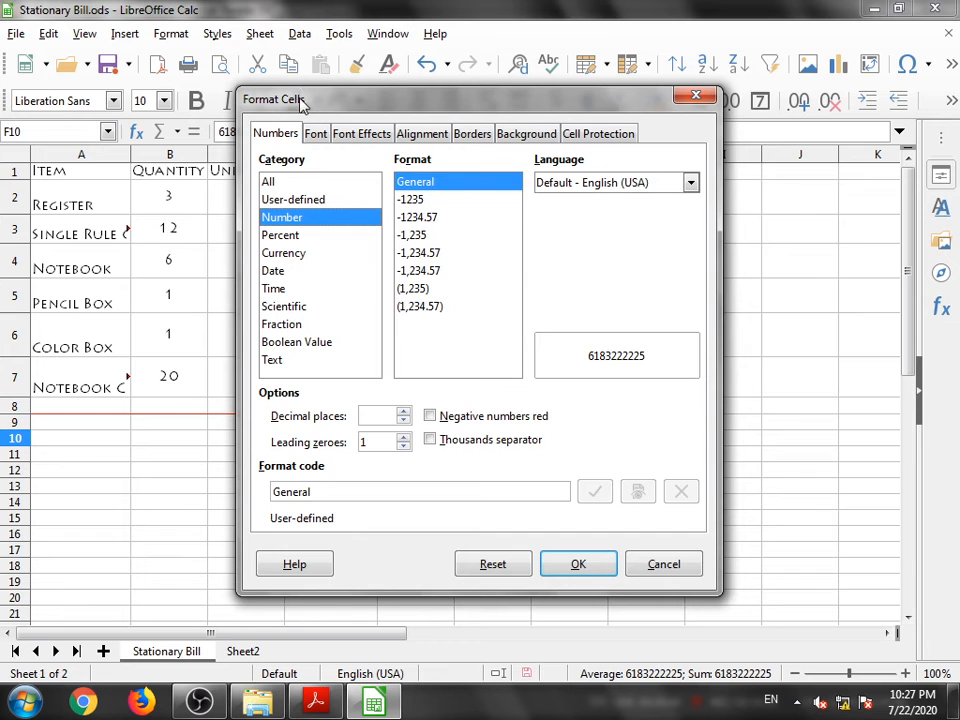
drag(332, 112, 659, 108)
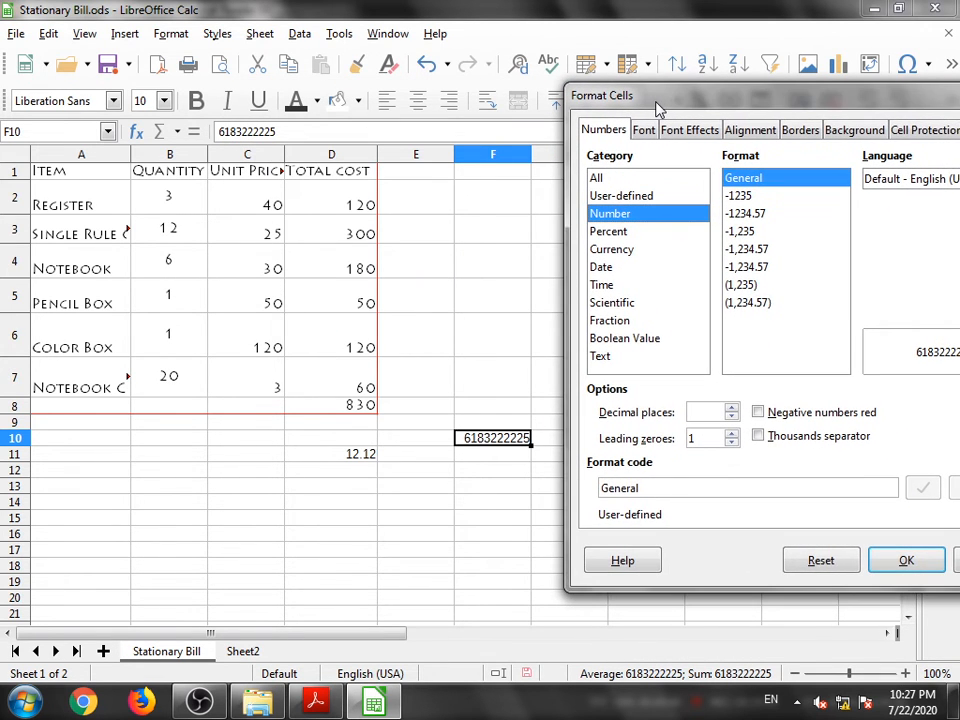
click(315, 703)
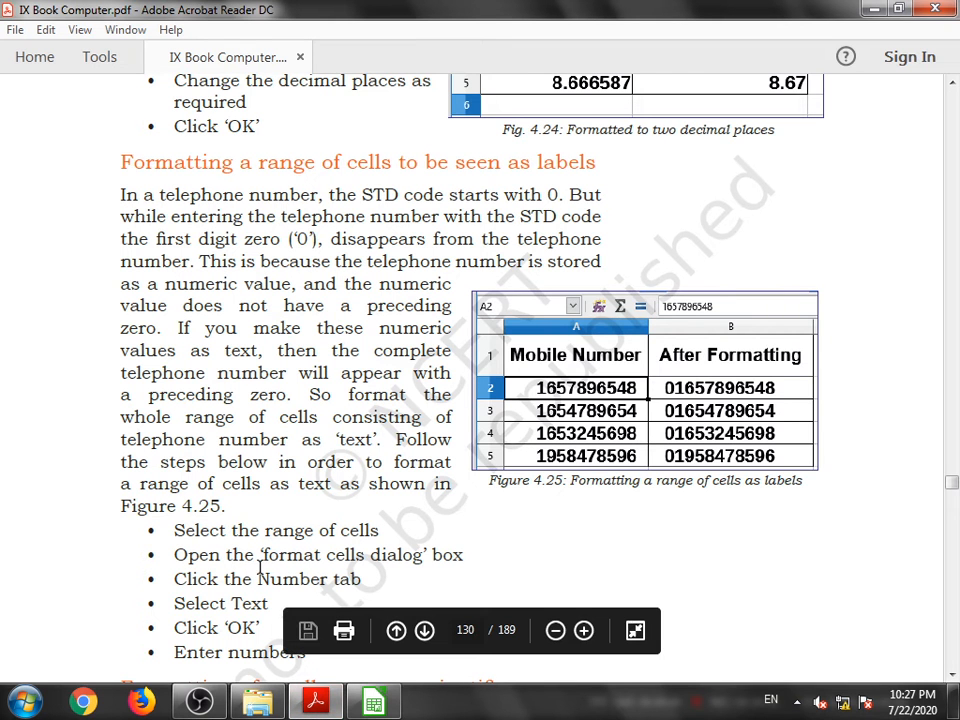
scroll(281, 544, down, 2)
key(alt+Tab)
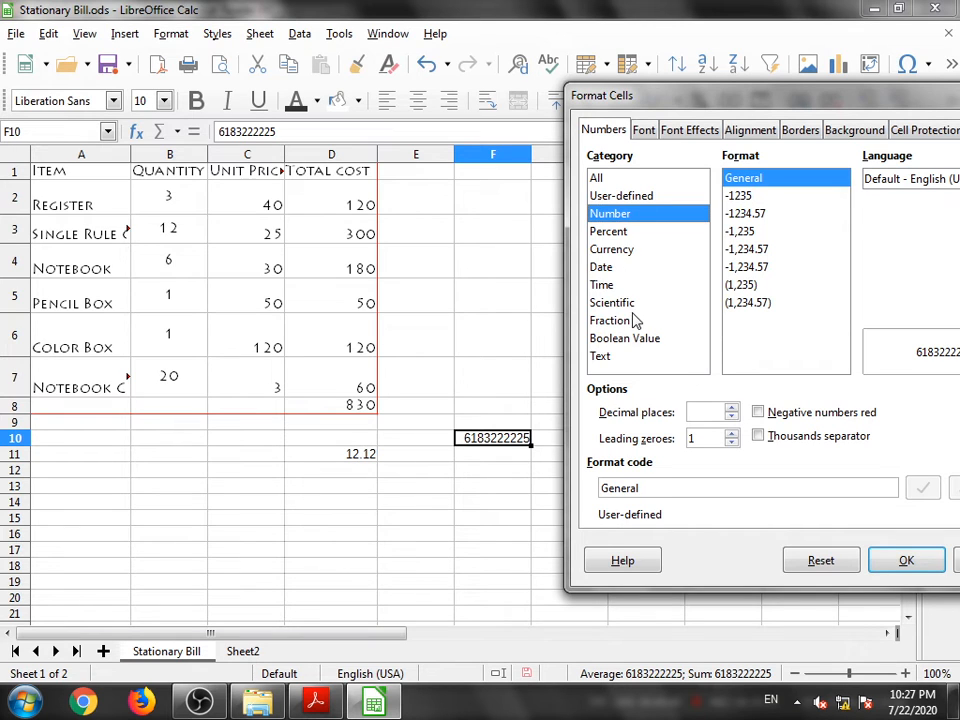
click(598, 178)
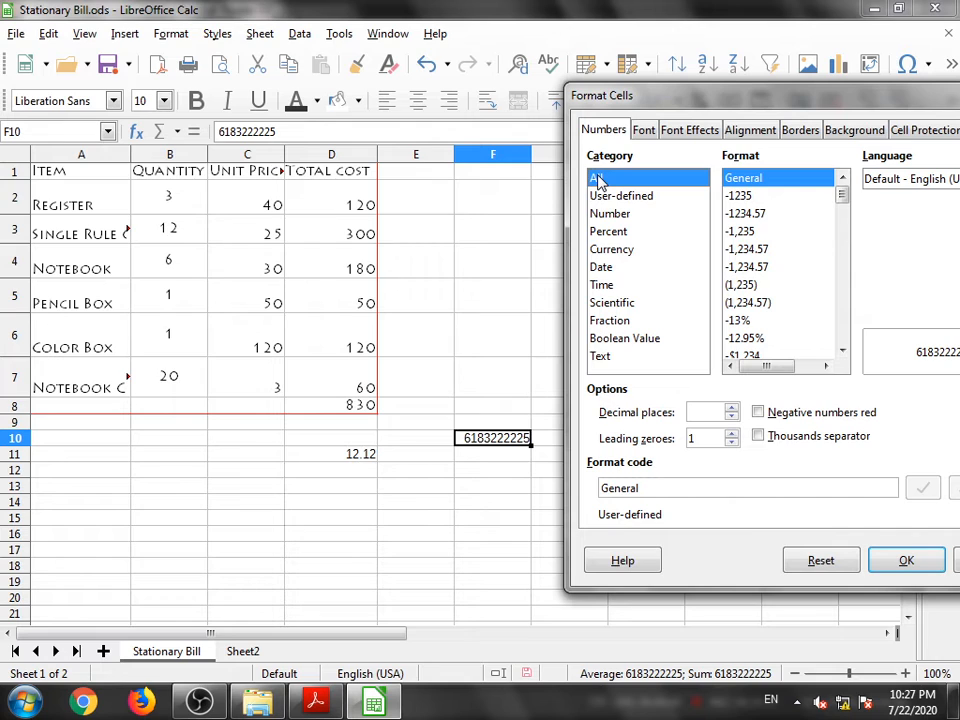
click(609, 199)
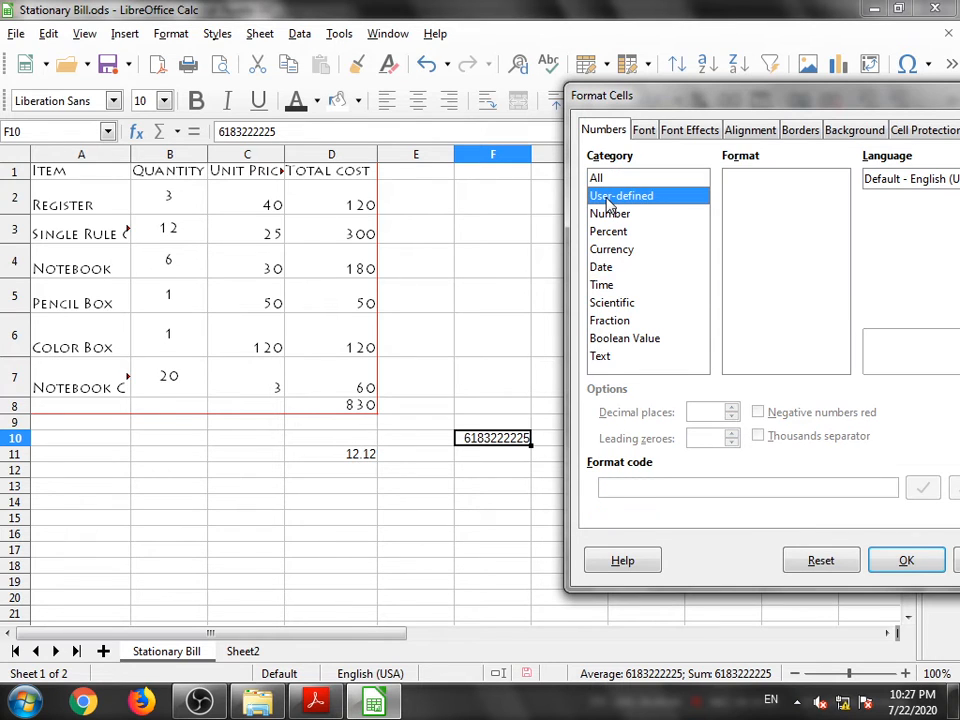
click(603, 364)
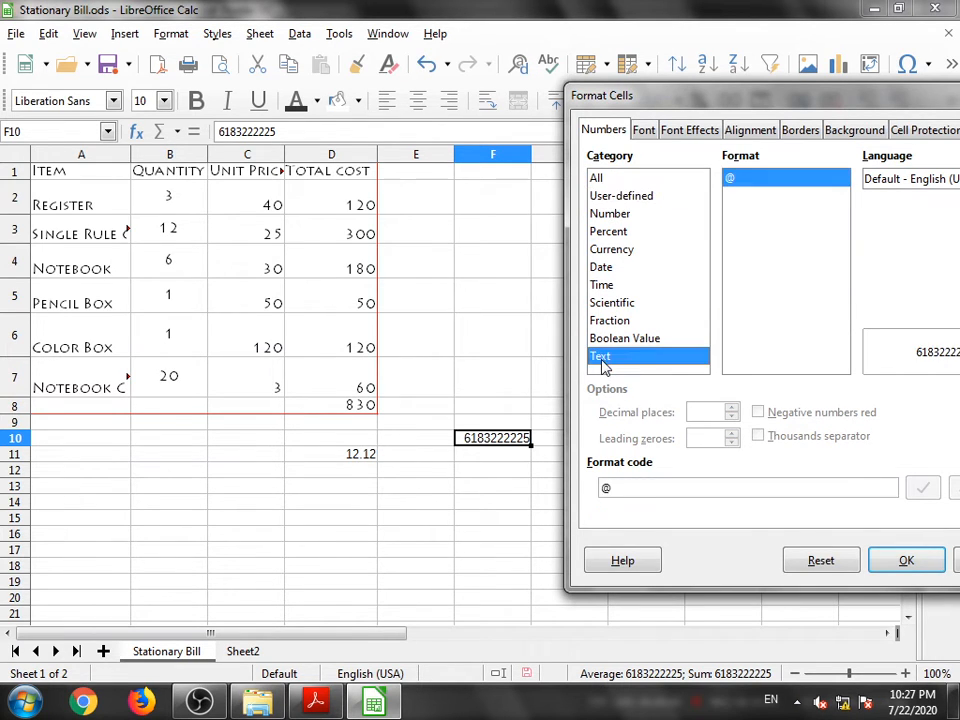
click(898, 562)
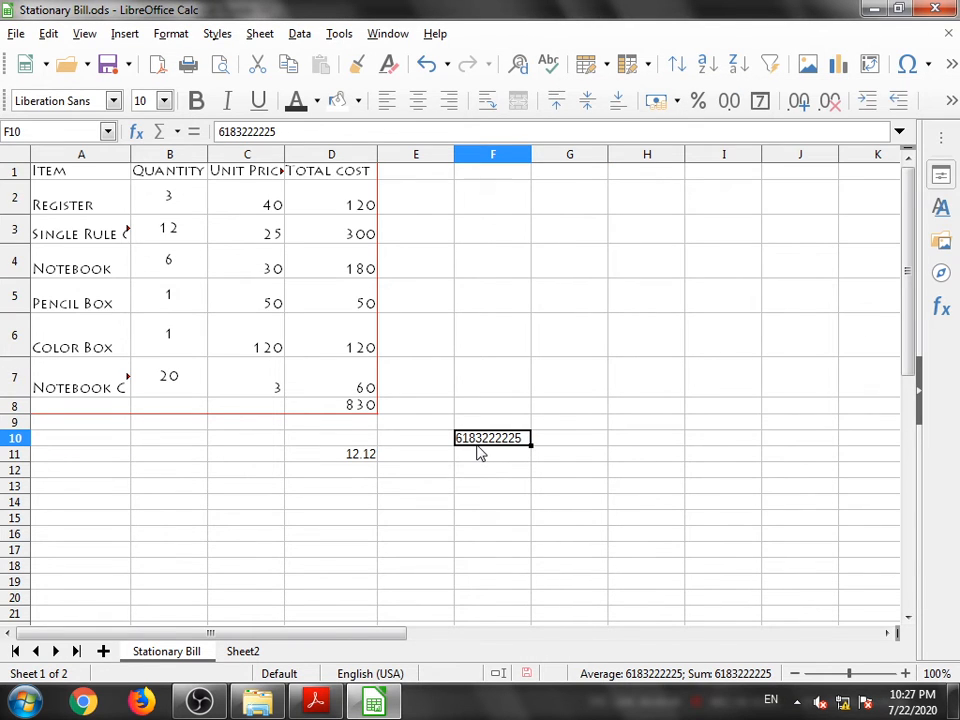
- Add a leading zero back to the start of the telephone number in F10
double_click(463, 437)
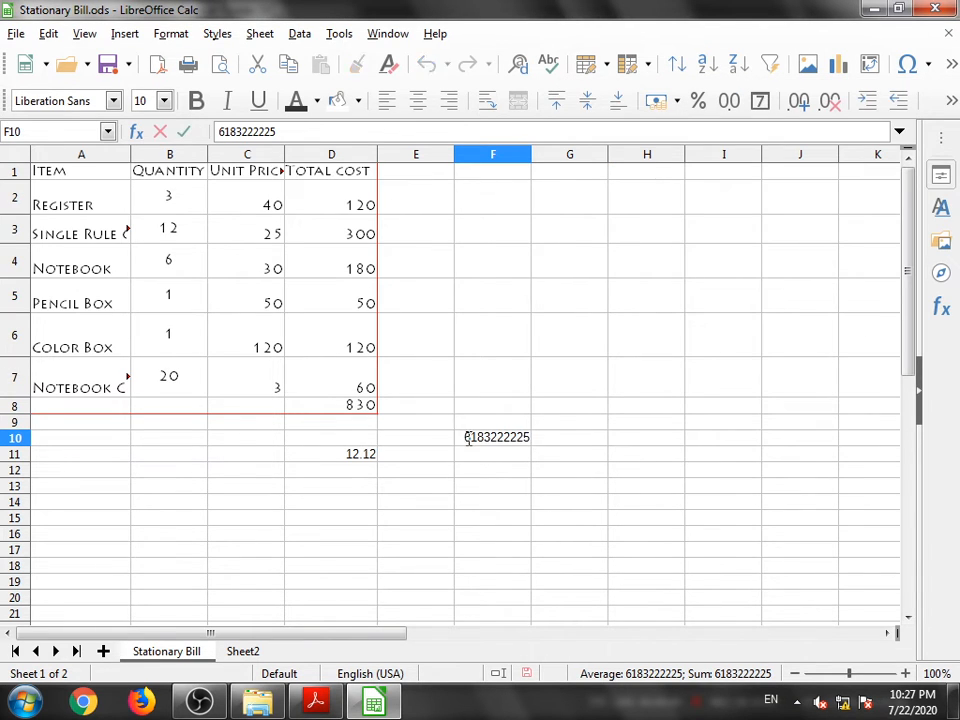
text(0)
click(486, 470)
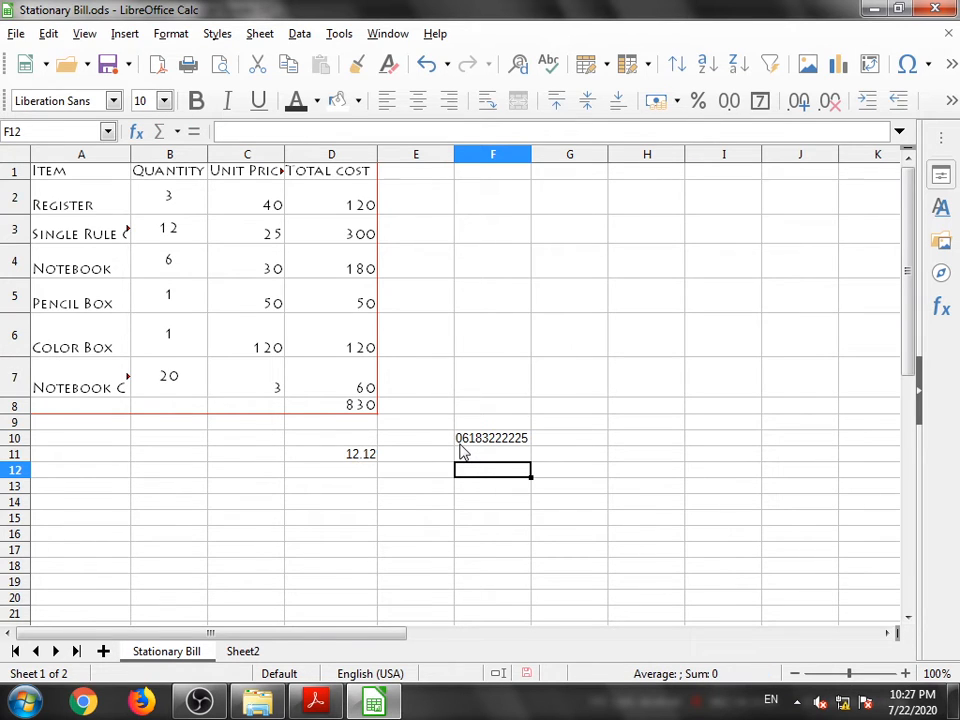
click(559, 442)
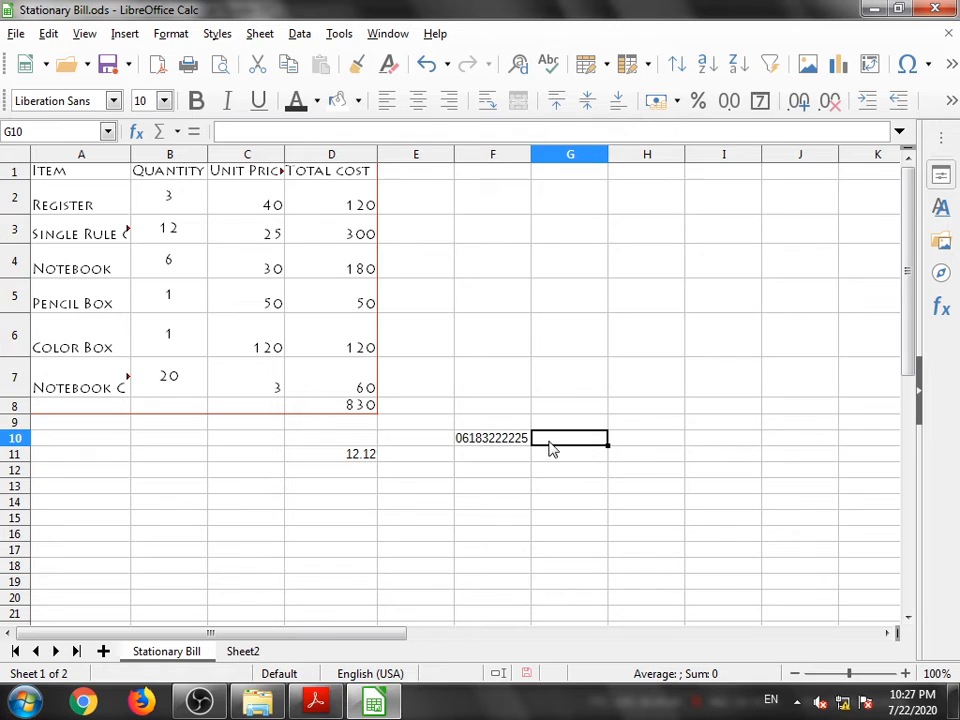
click(500, 443)
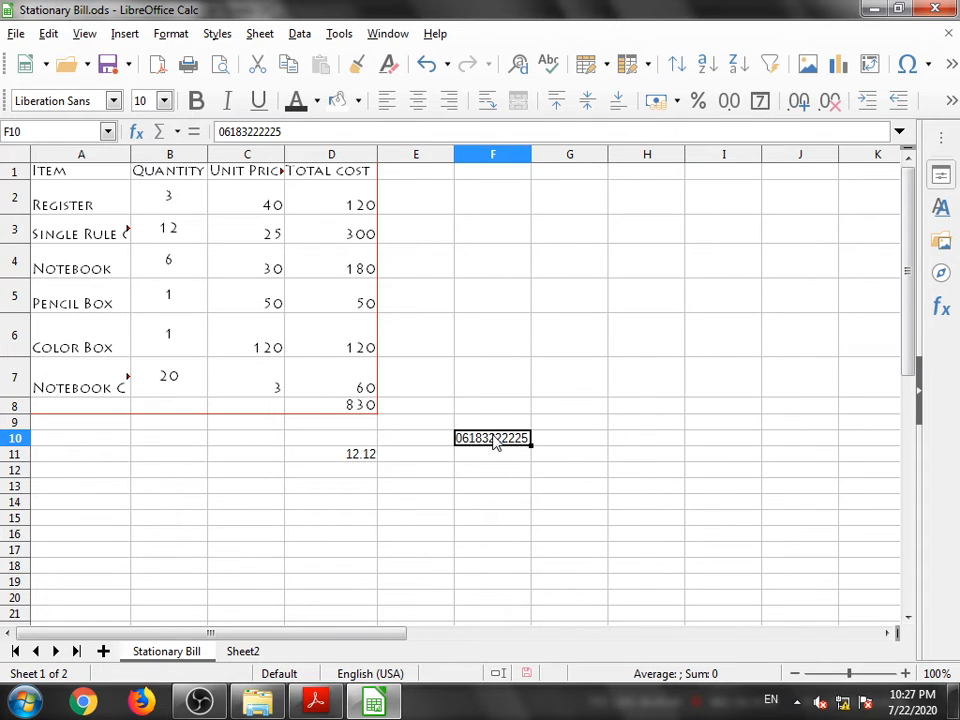
click(478, 456)
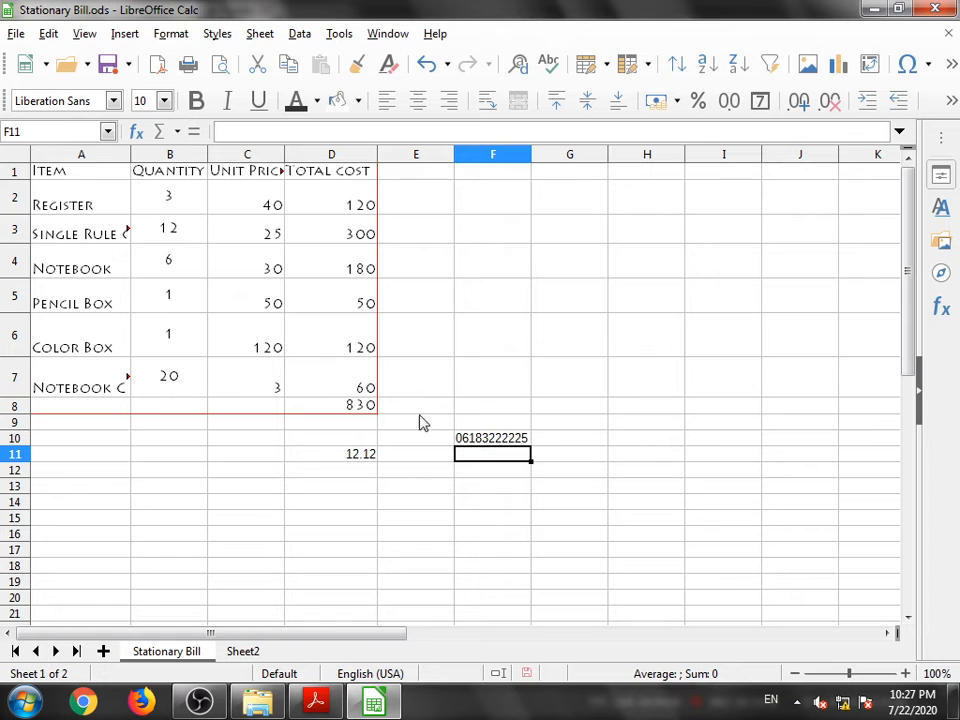
- Switch to the textbook PDF, read the section on date formats, and return to the spreadsheet
click(316, 702)
scroll(412, 447, down, 4)
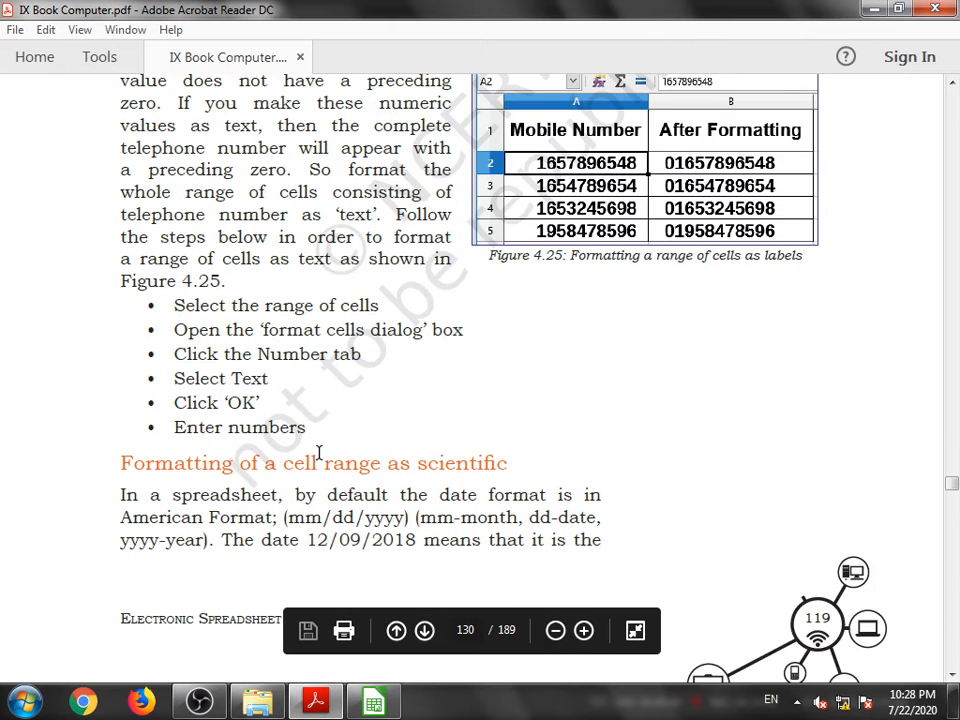
scroll(336, 523, down, 2)
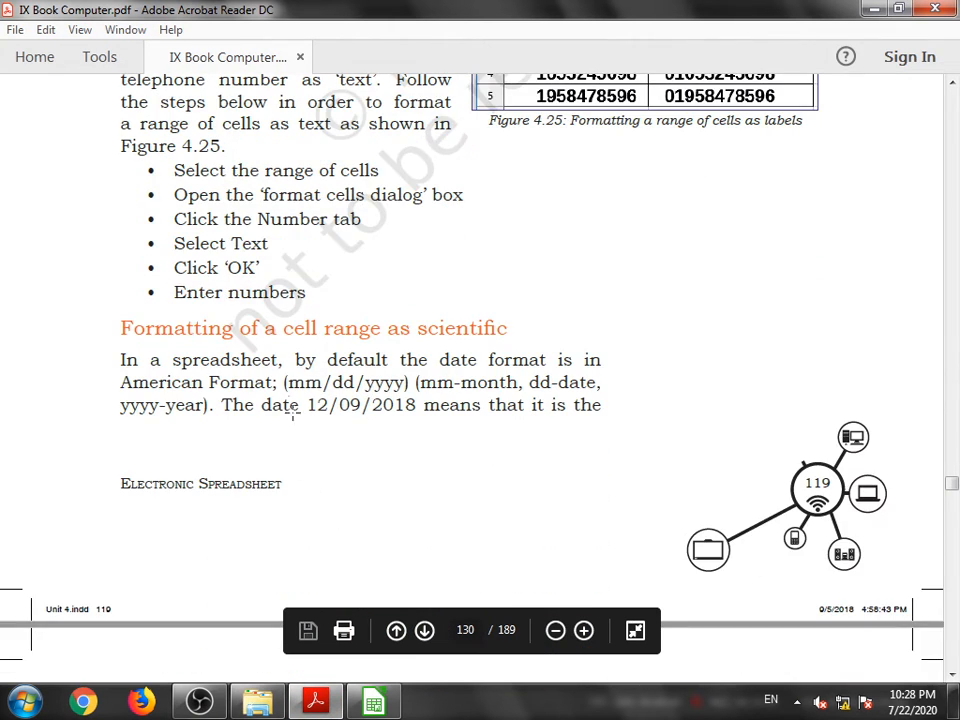
click(380, 702)
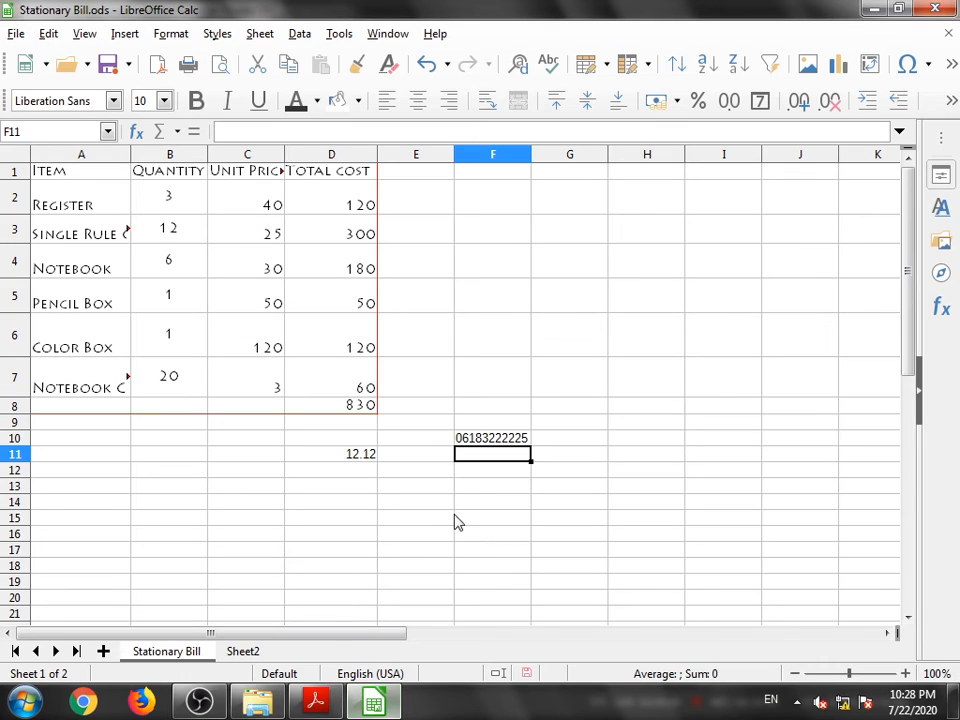
- Insert the current date into cell F13
click(488, 487)
text(1)
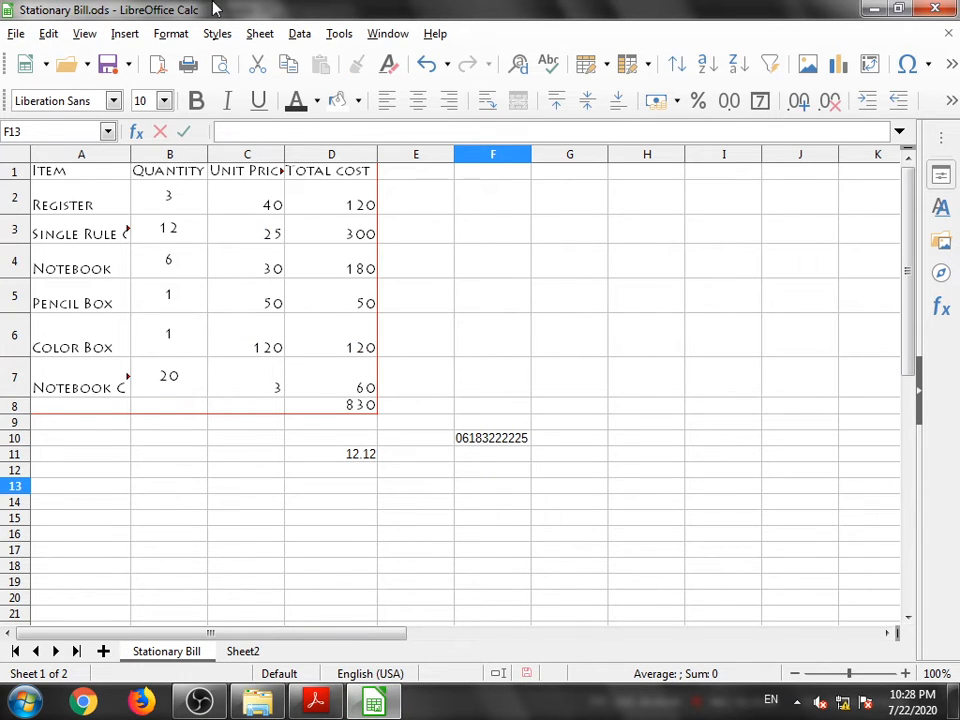
click(123, 35)
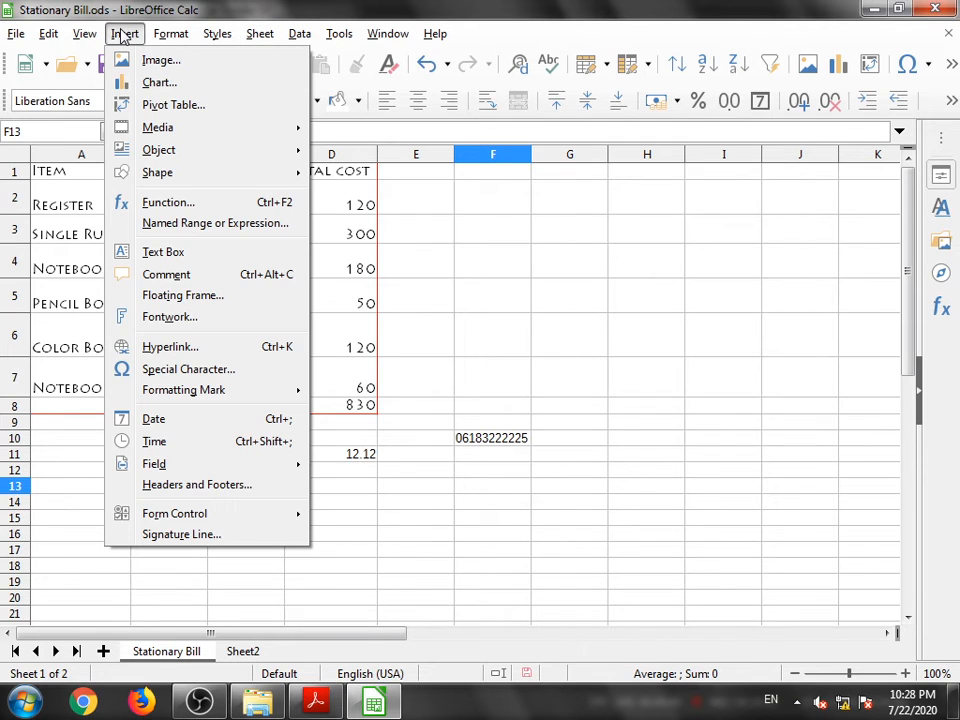
mouse_move(163, 35)
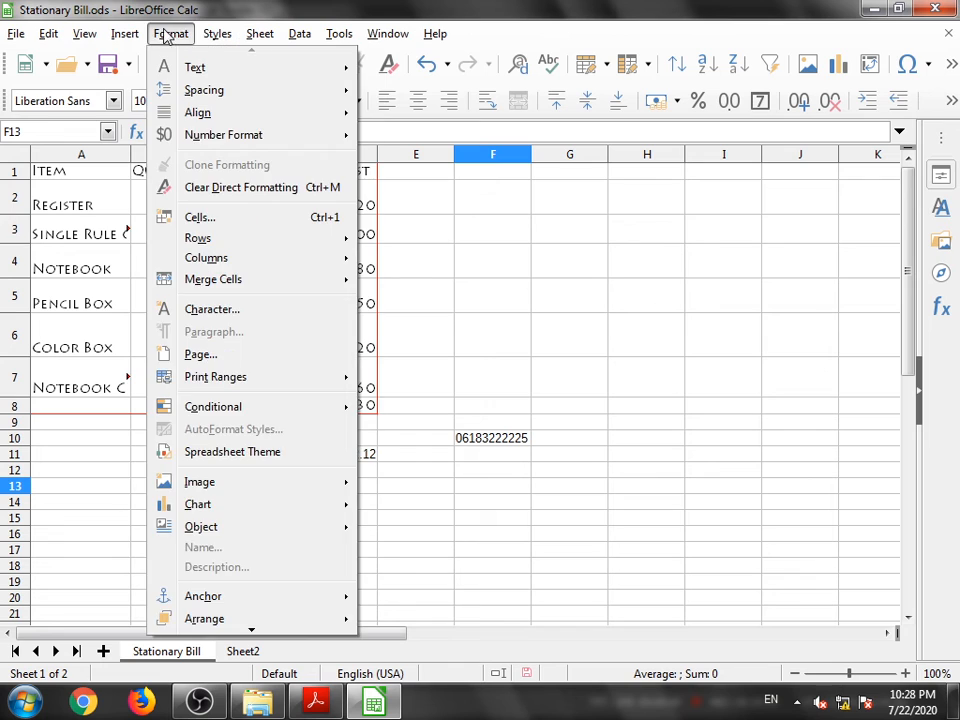
mouse_move(131, 36)
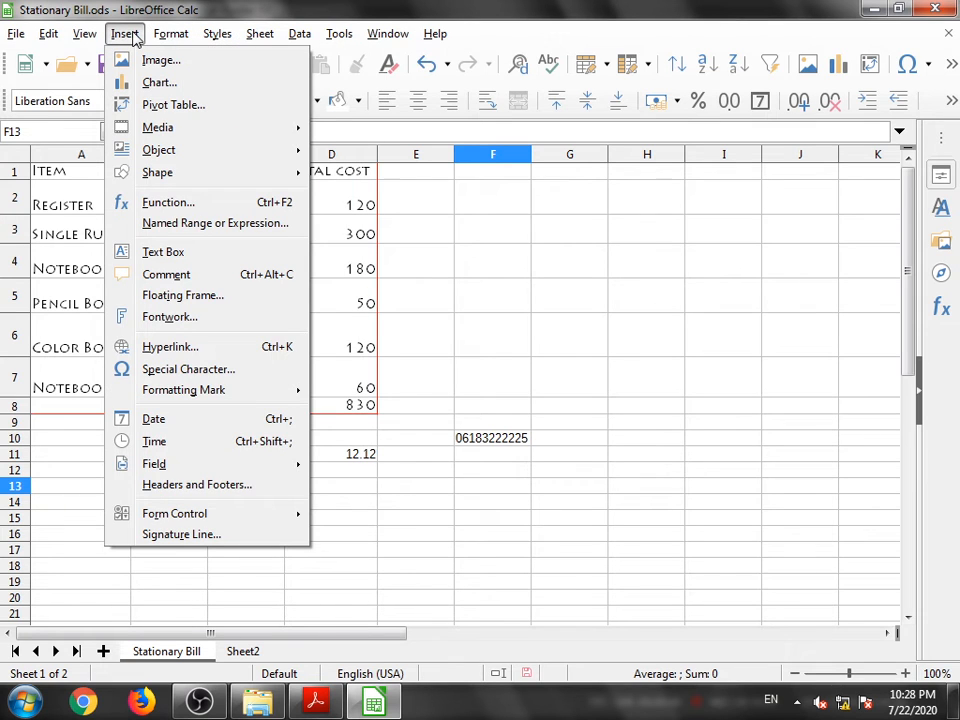
click(168, 420)
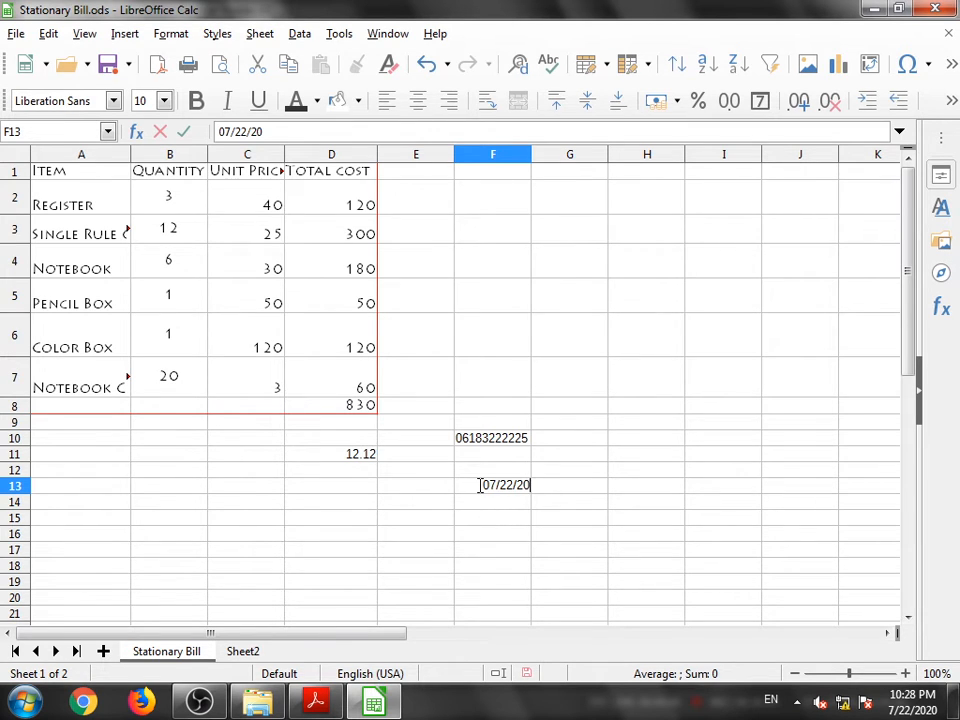
drag(481, 485, 535, 483)
click(545, 490)
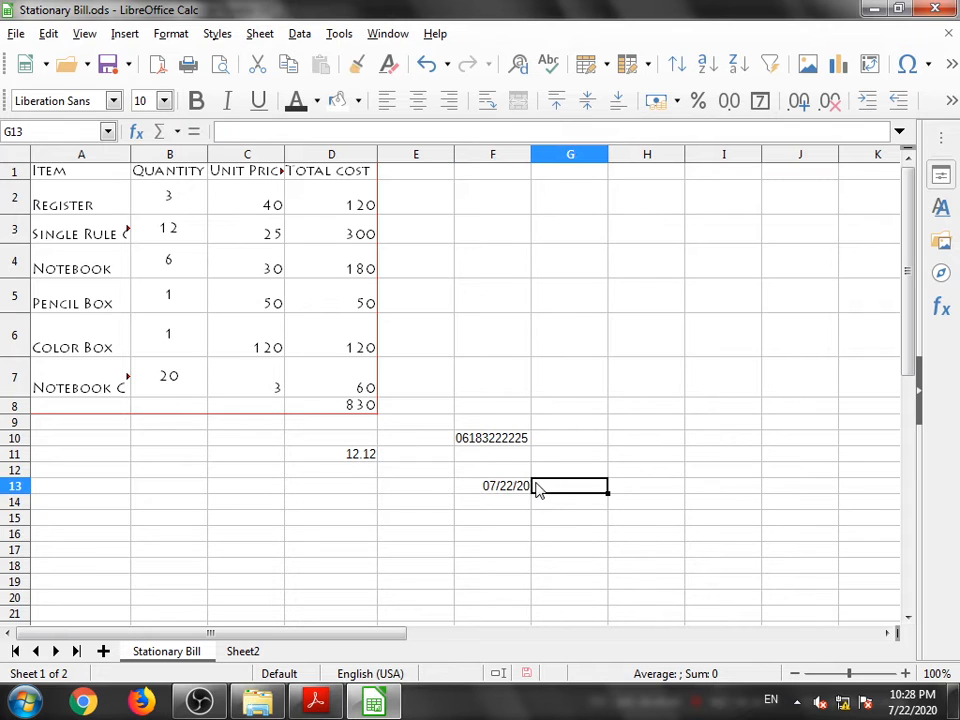
- Format the date in F13 with the 31. Dec. 1999 date format
click(476, 490)
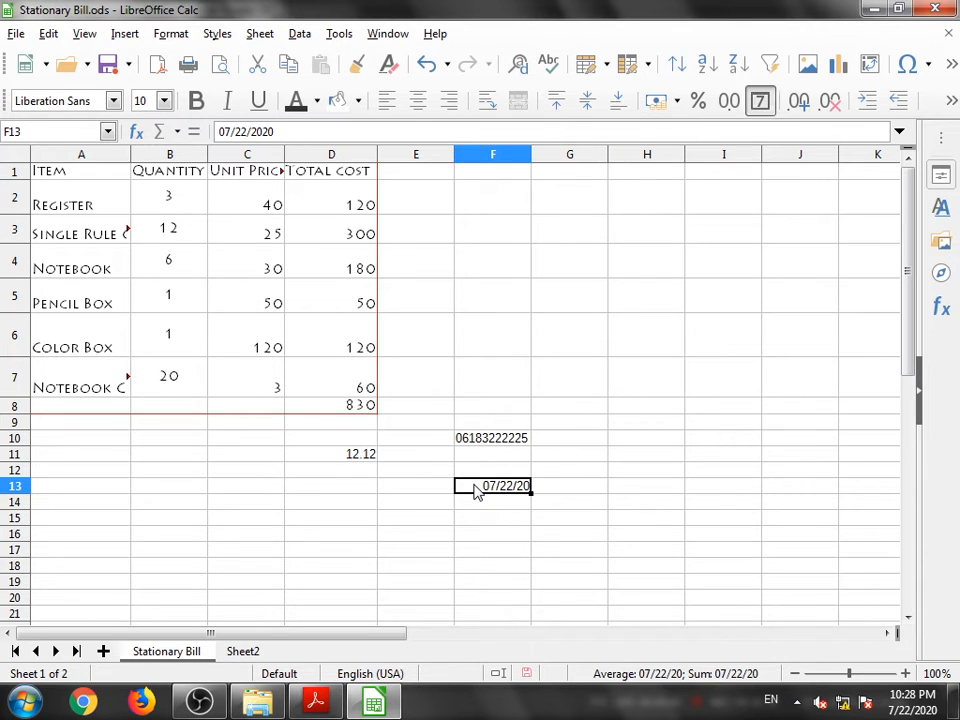
right_click(476, 490)
click(546, 469)
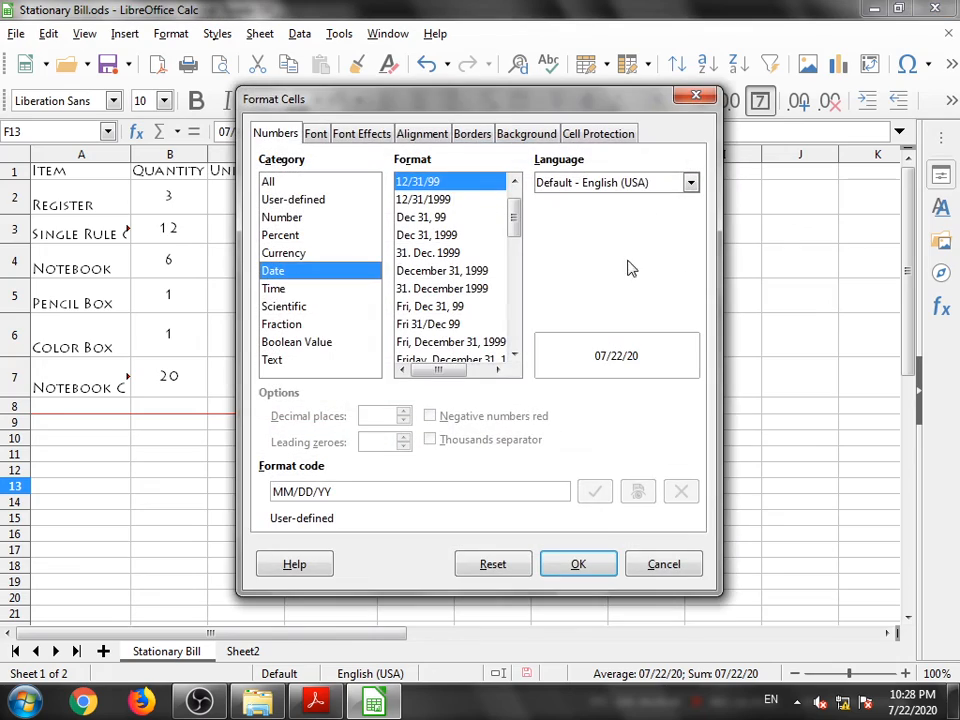
drag(422, 103, 201, 126)
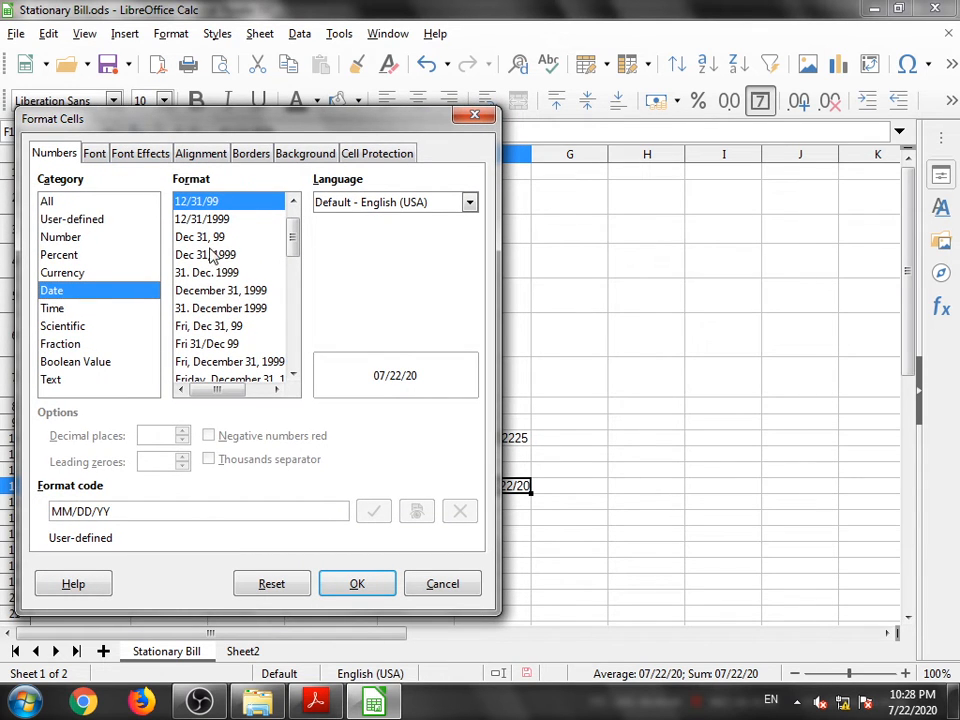
scroll(213, 262, down, 12)
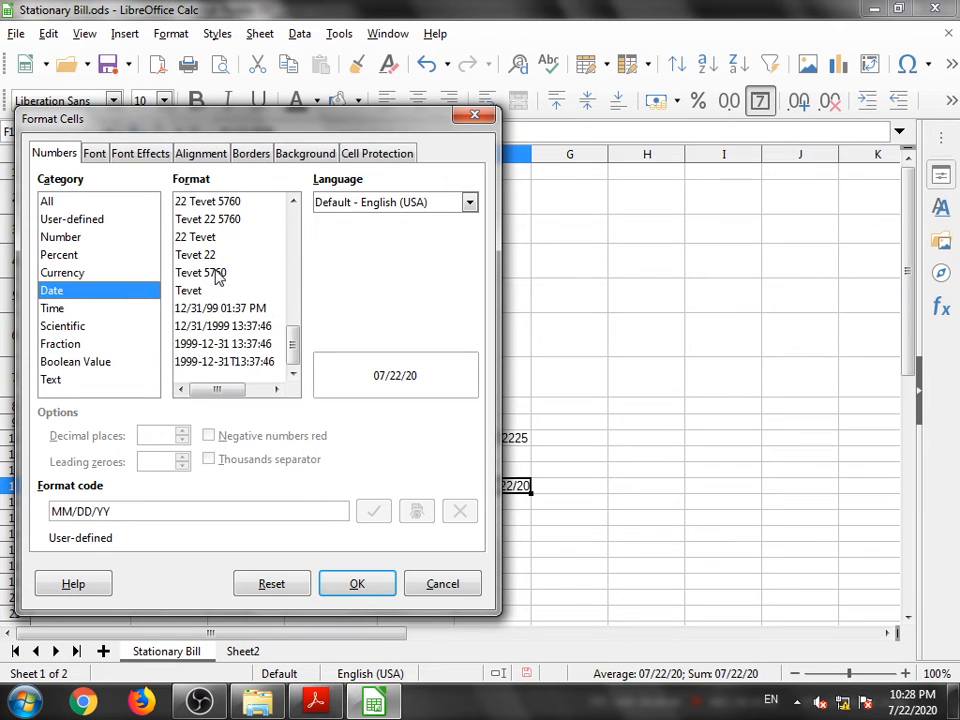
scroll(215, 280, up, 12)
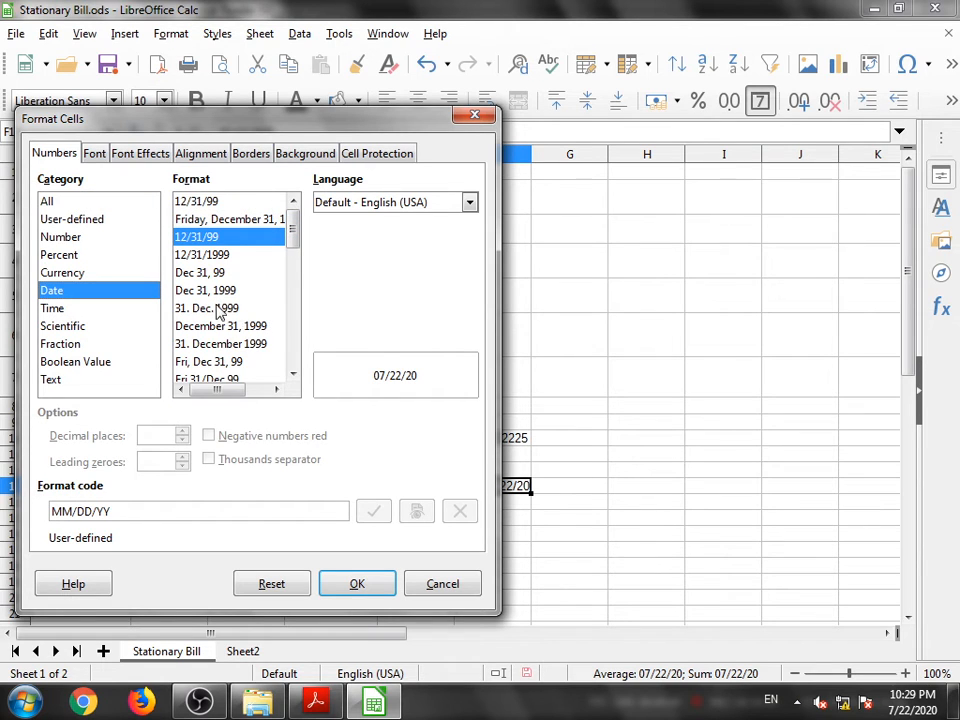
scroll(210, 308, down, 10)
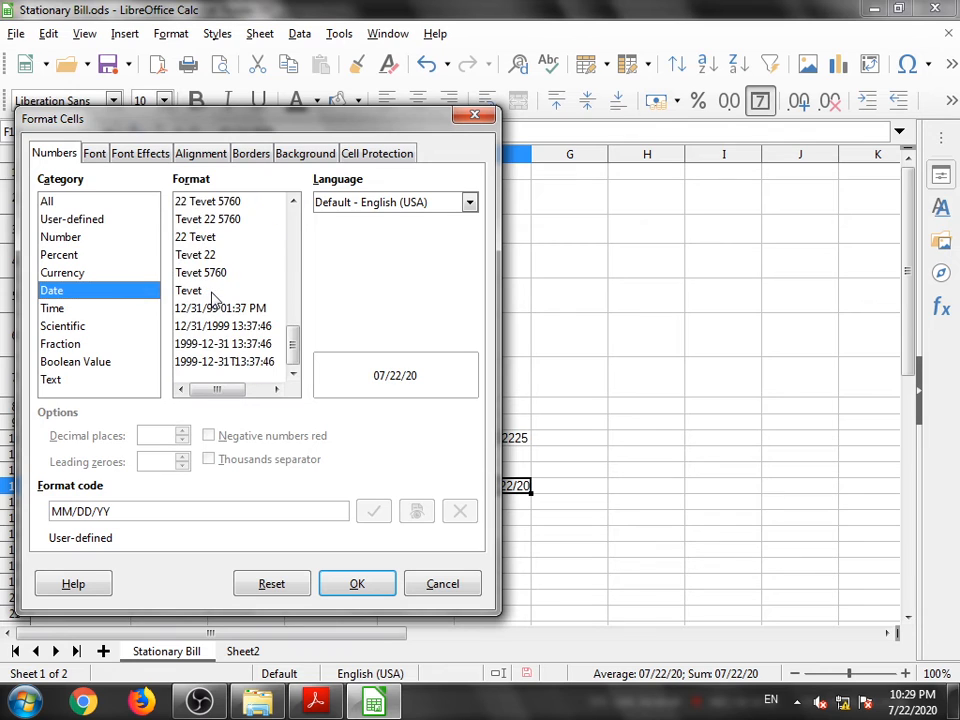
scroll(215, 298, up, 10)
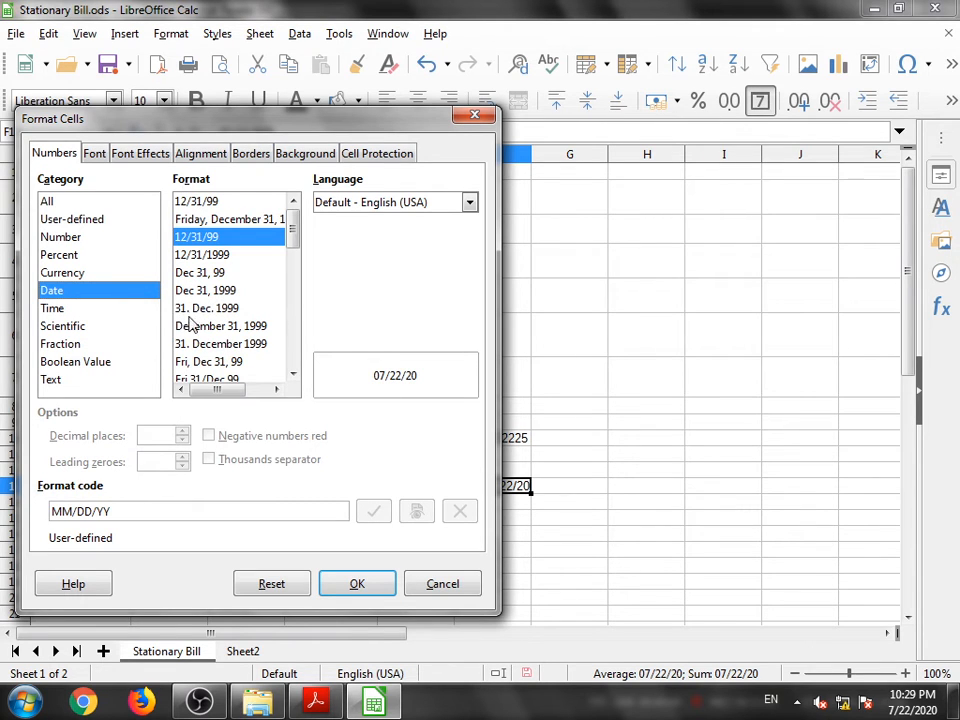
click(214, 308)
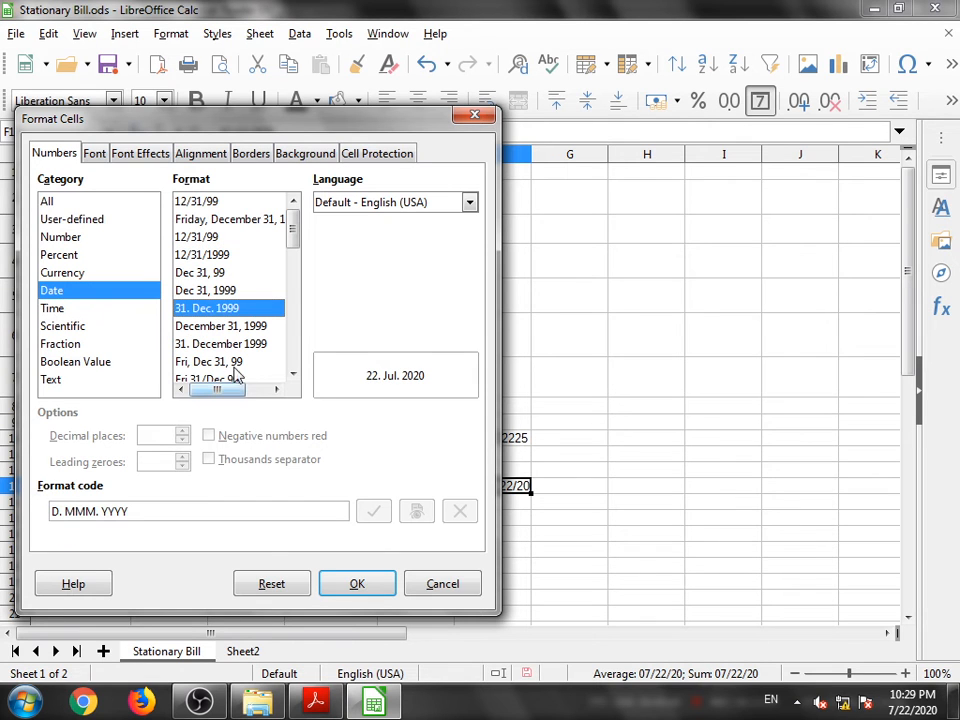
click(352, 586)
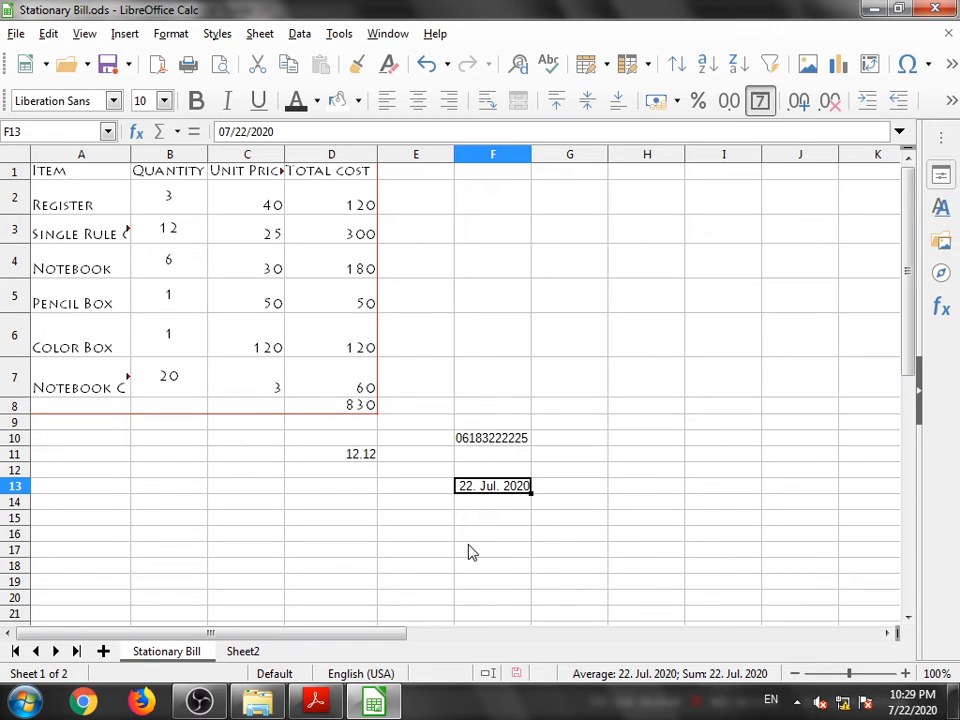
- Insert the current date into cell E13
click(476, 505)
click(479, 520)
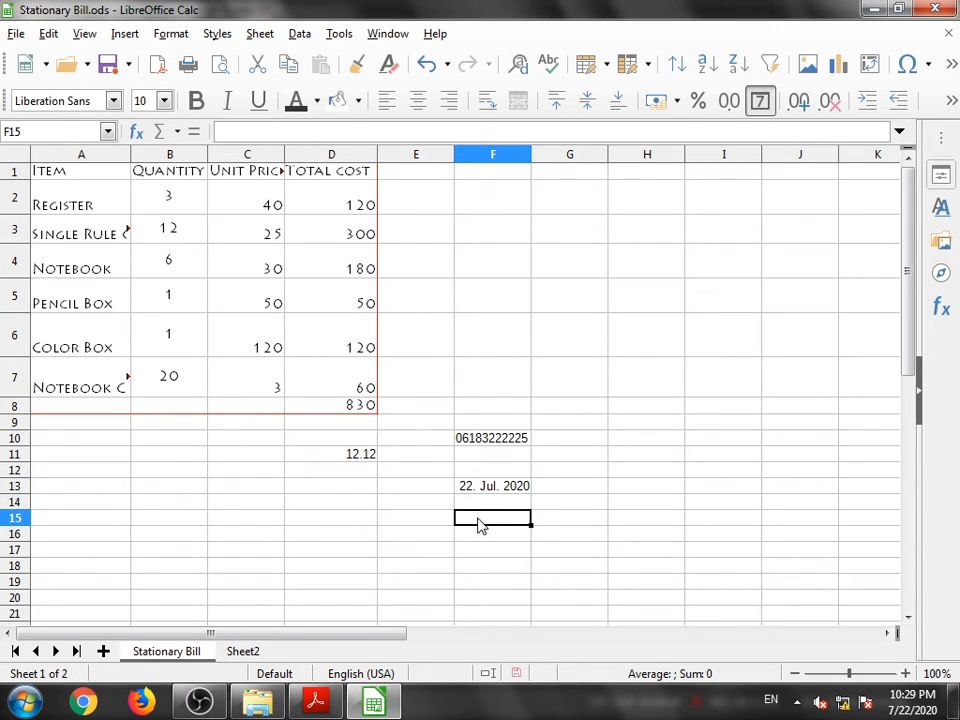
click(478, 490)
click(396, 489)
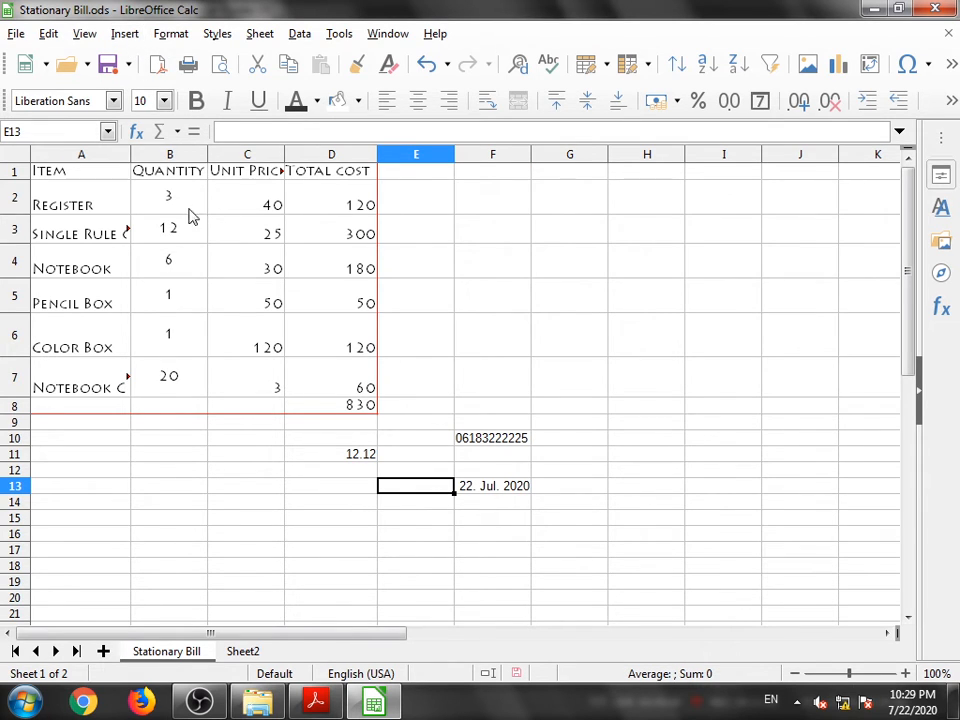
click(120, 34)
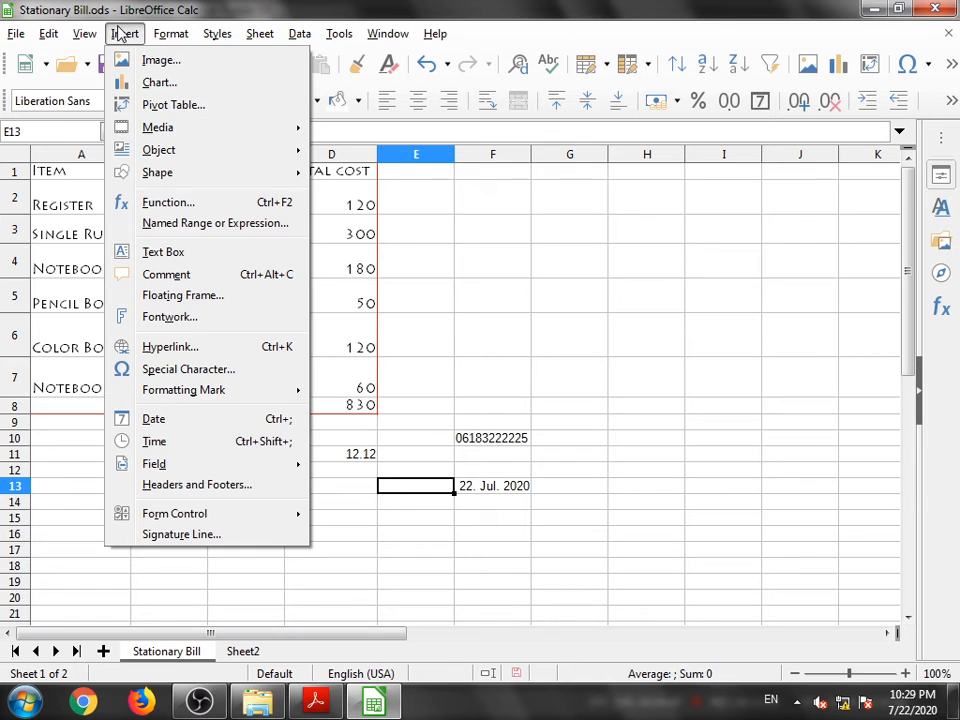
click(148, 424)
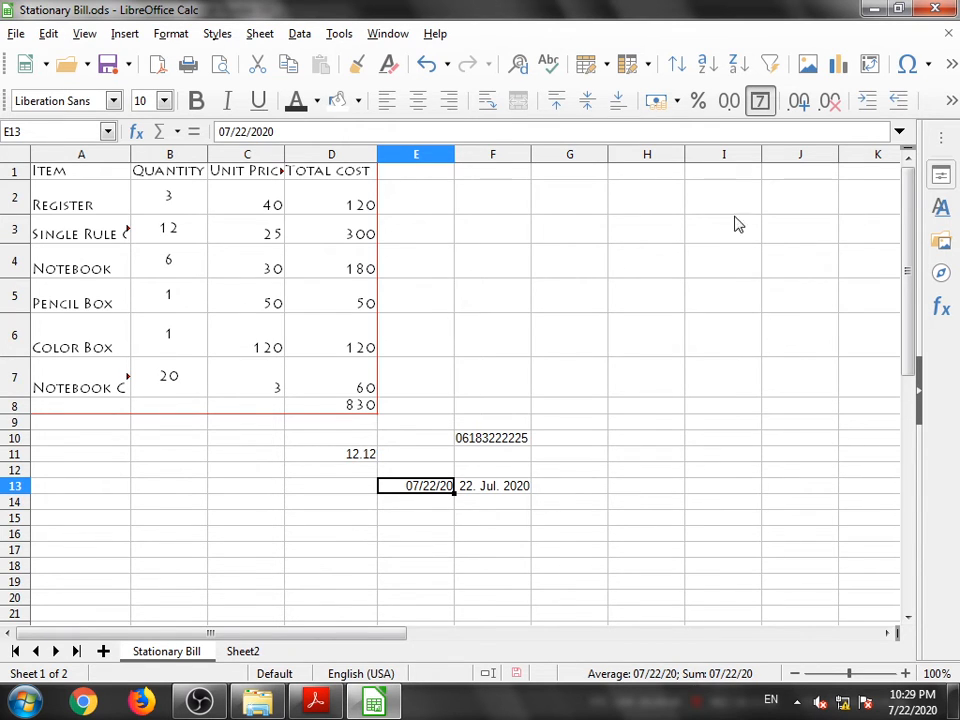
- Insert the current time into cell D13
click(117, 37)
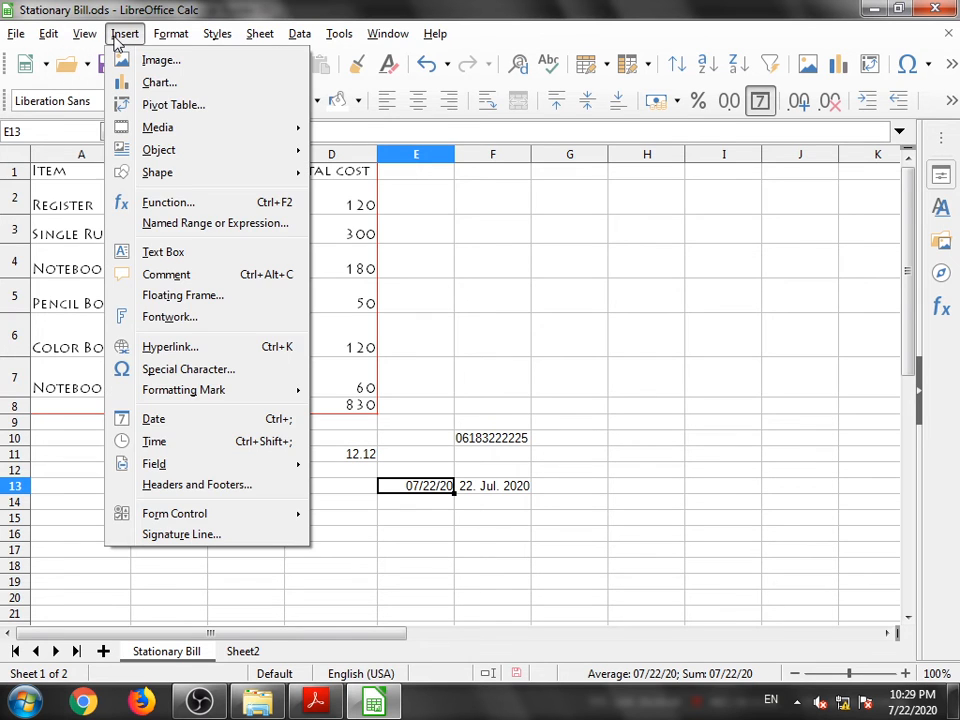
click(350, 485)
click(350, 485)
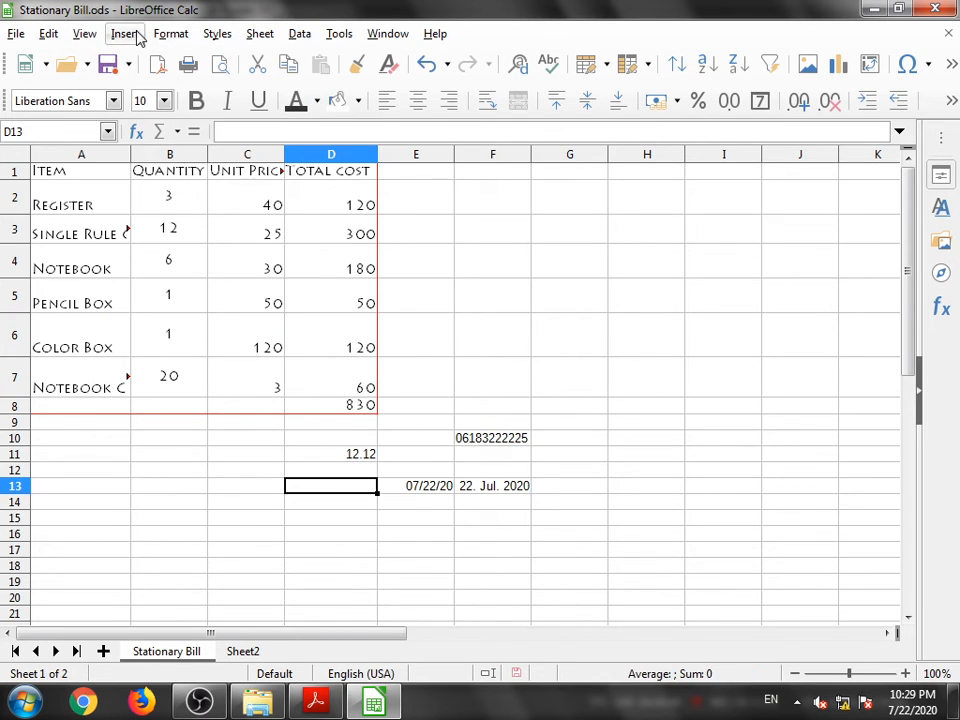
click(125, 34)
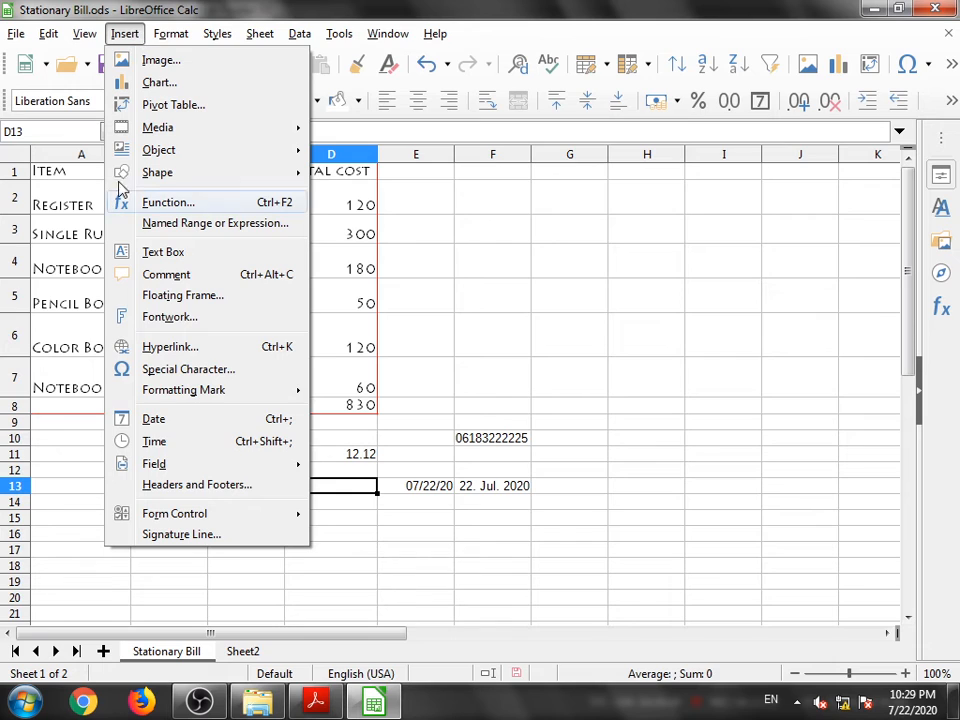
click(156, 441)
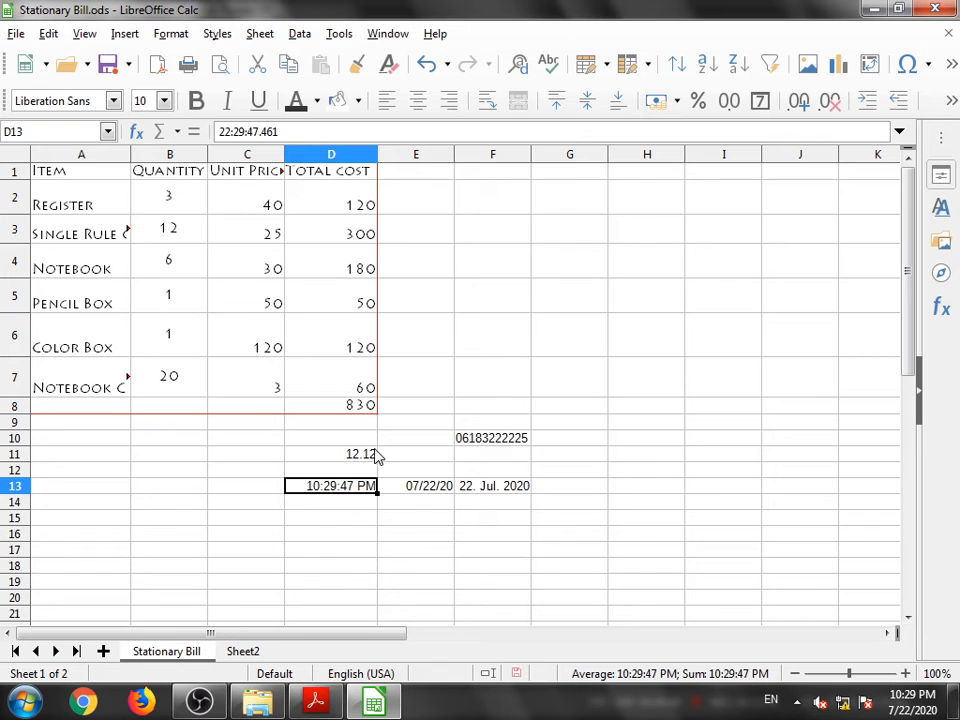
- Format the time in D13 with the 12/31/99 01:37 PM date-time format
right_click(312, 497)
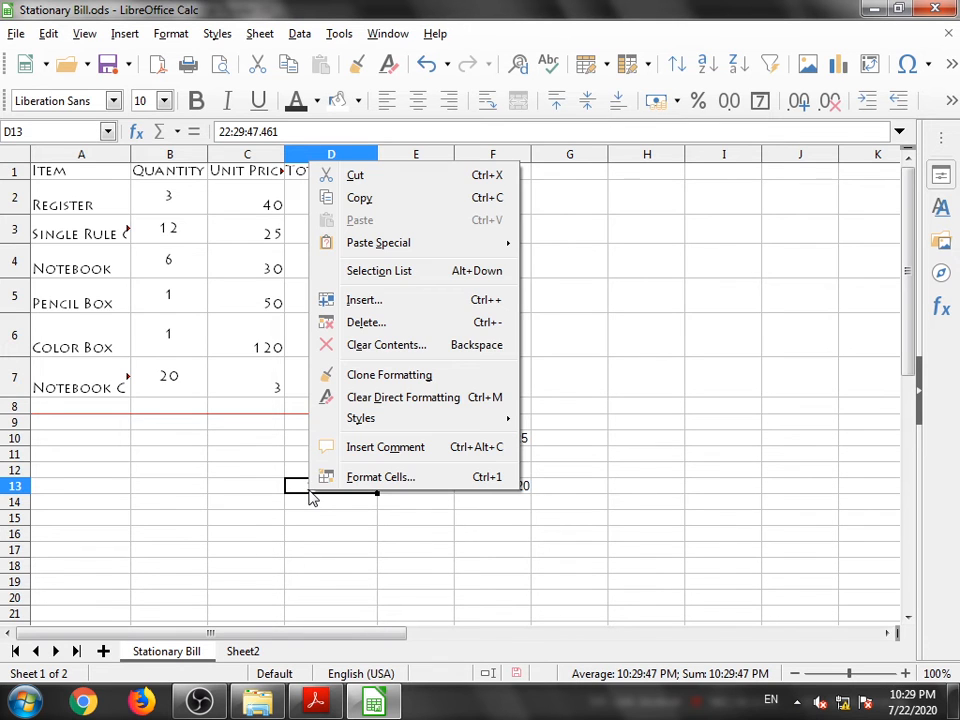
click(377, 482)
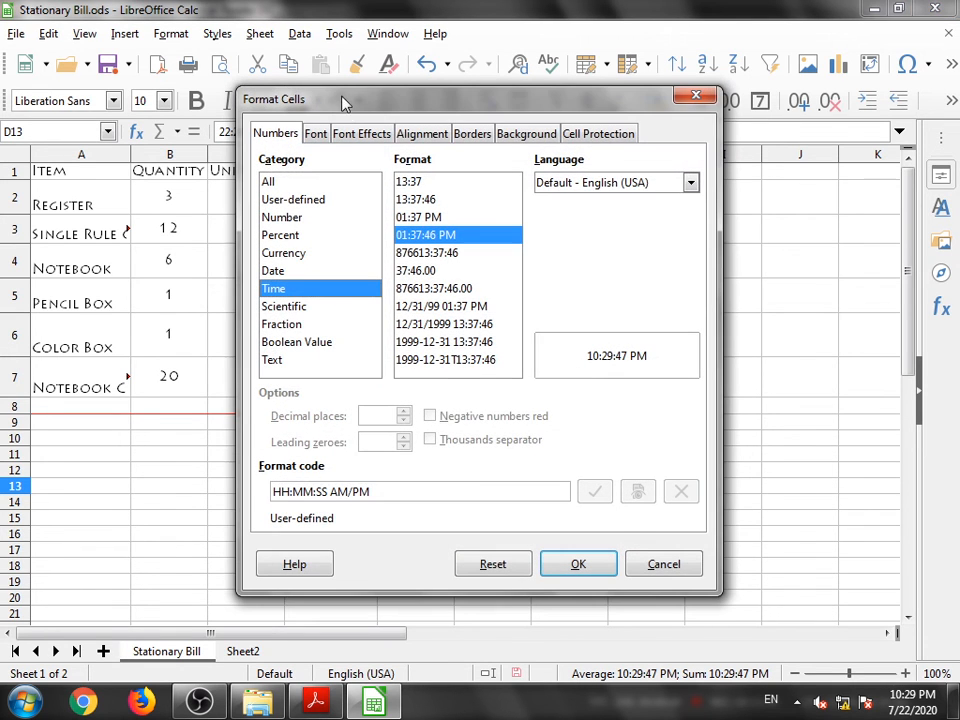
drag(343, 100, 556, 100)
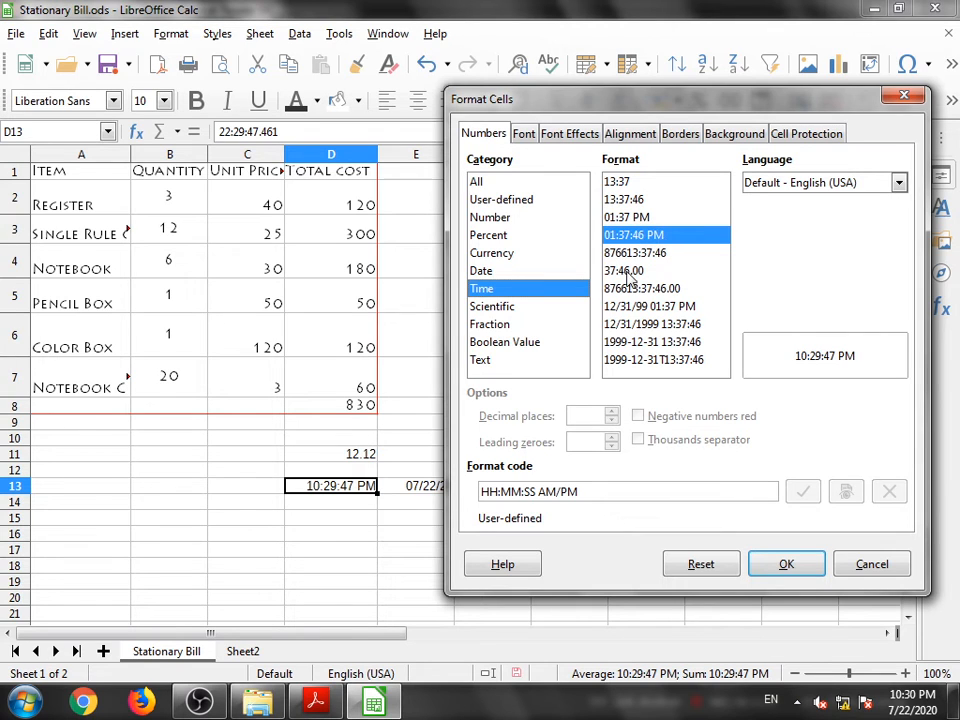
click(625, 200)
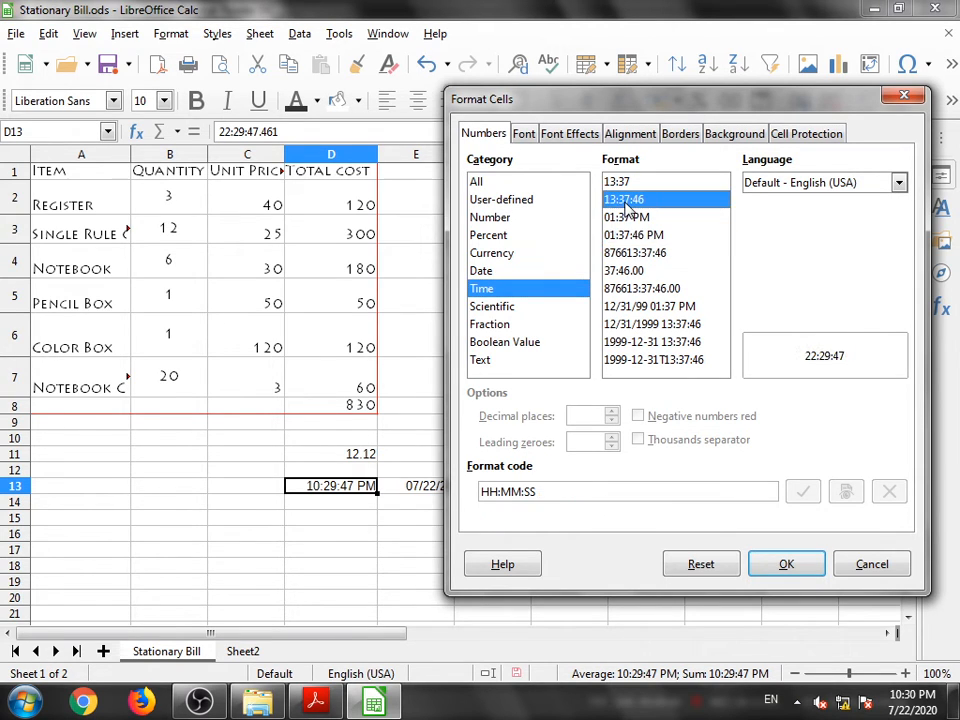
click(615, 186)
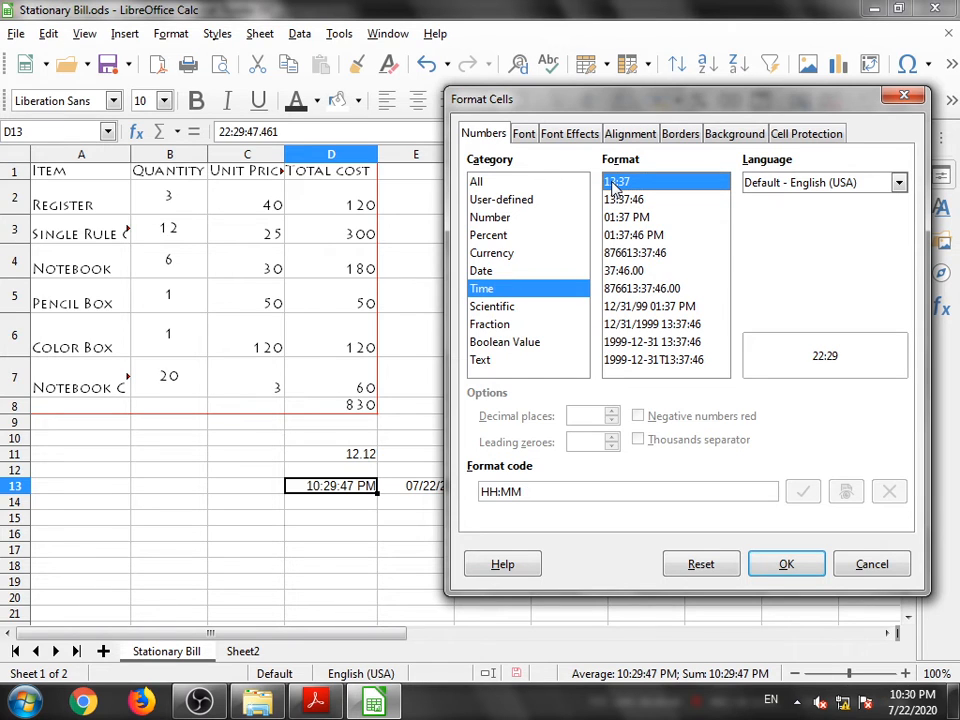
click(625, 309)
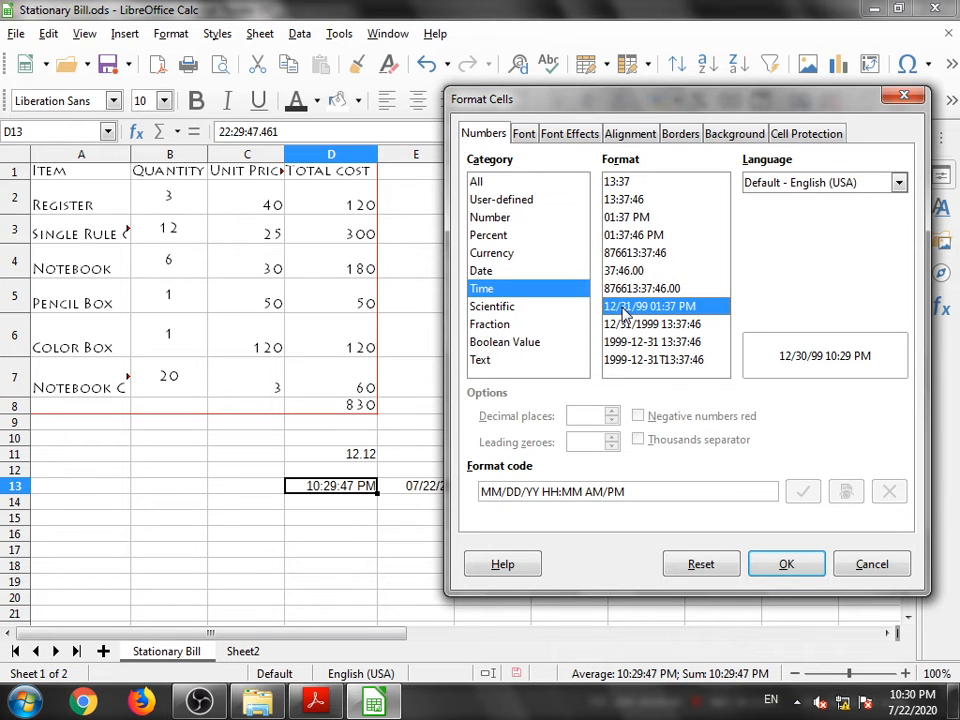
click(781, 566)
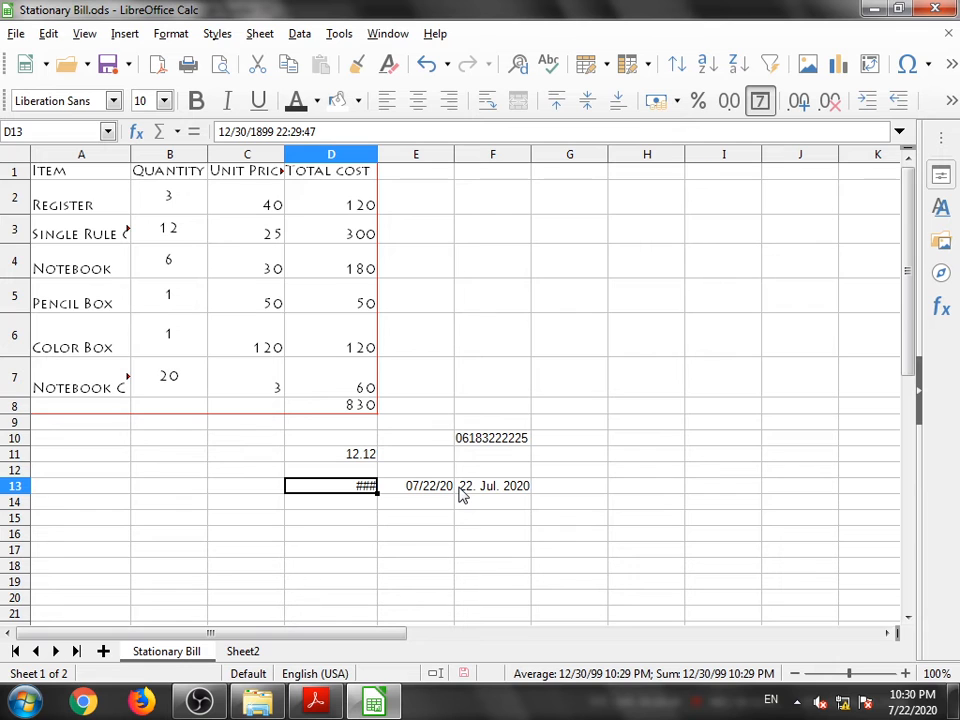
- Format the time in D13 with the 13:37 time format
right_click(348, 489)
click(352, 476)
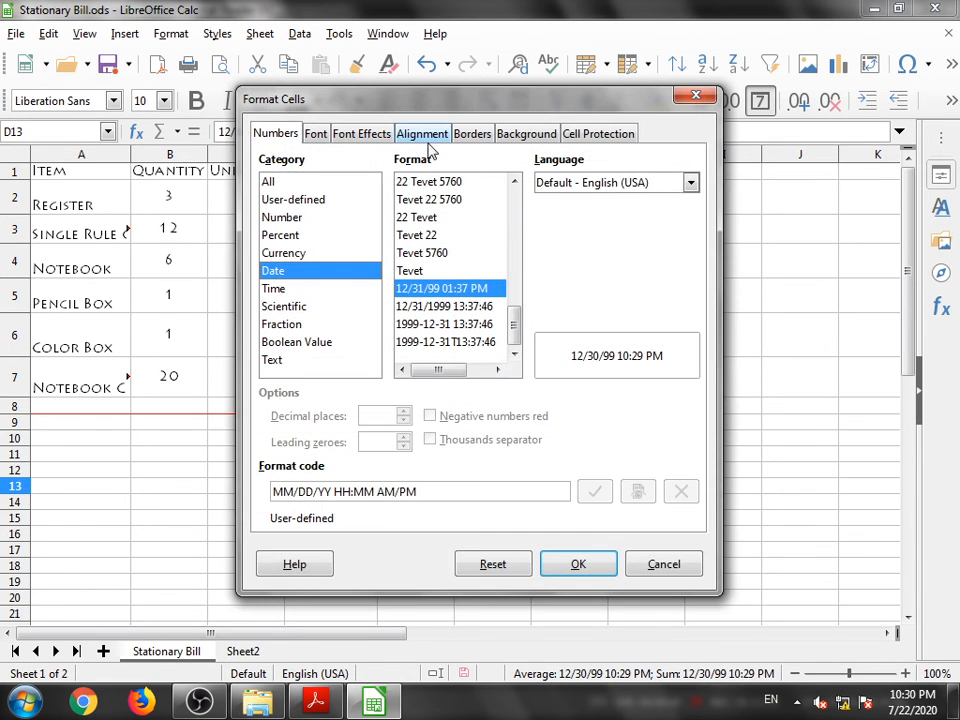
drag(386, 107, 598, 109)
scroll(655, 238, up, 2)
scroll(655, 238, up, 5)
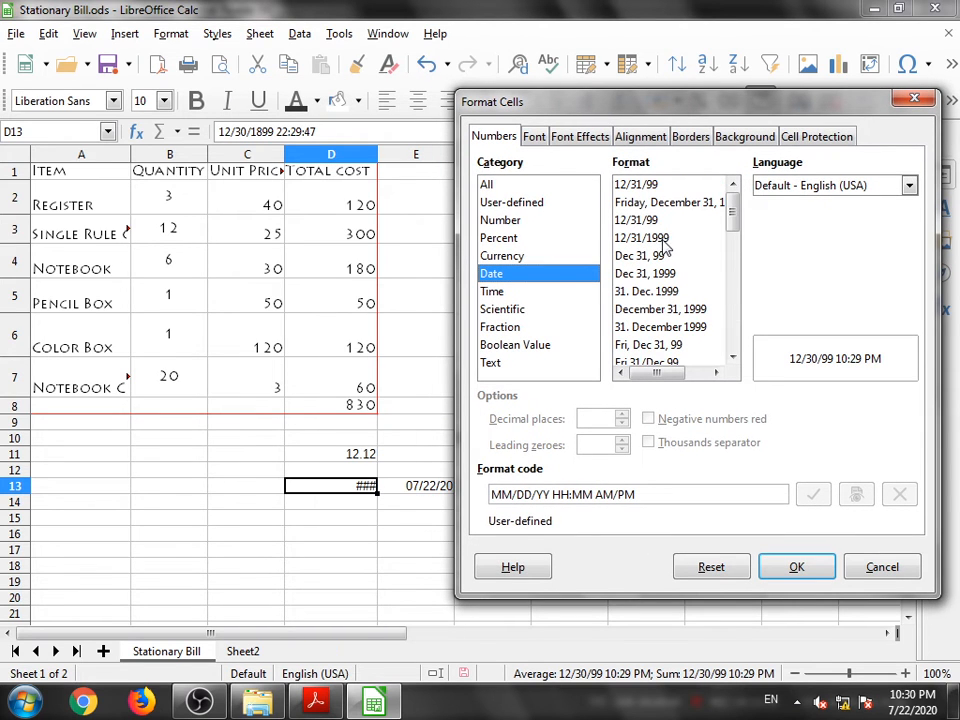
click(491, 291)
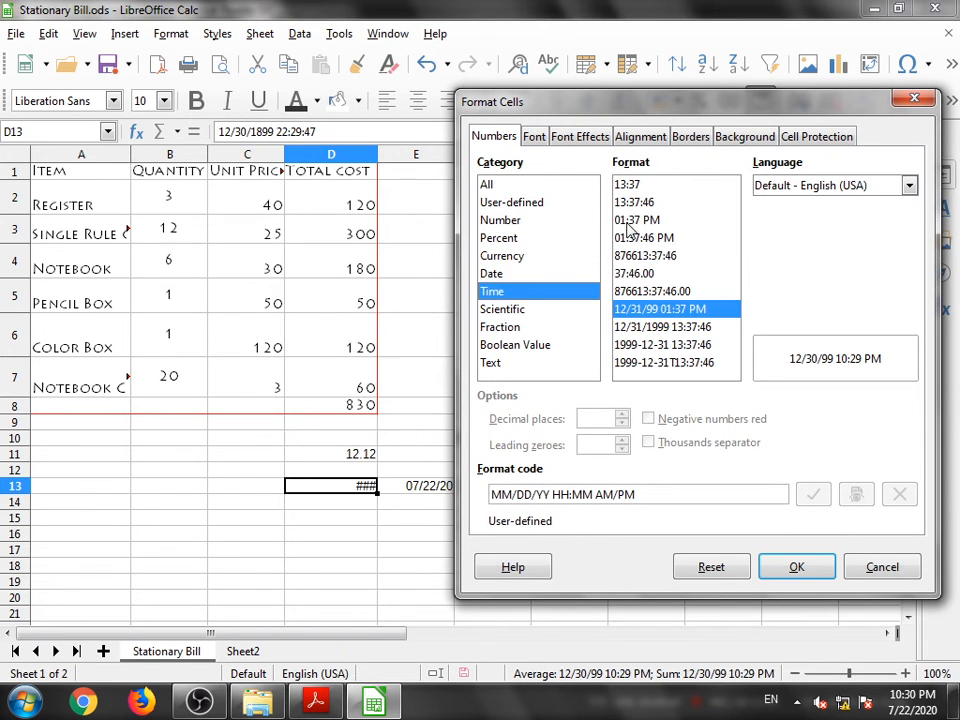
click(628, 184)
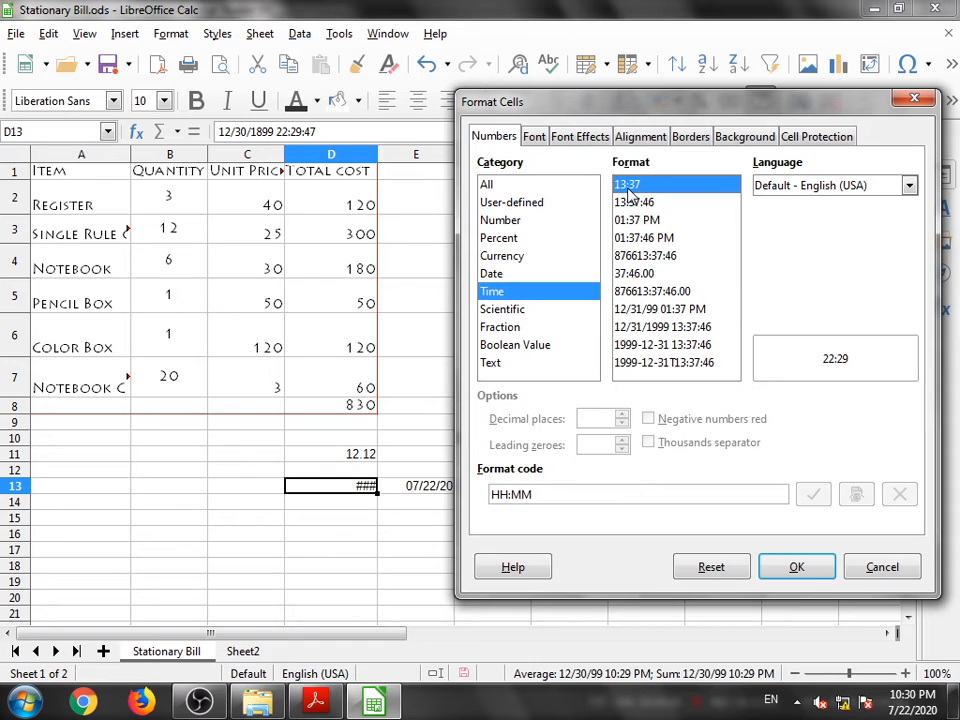
click(793, 568)
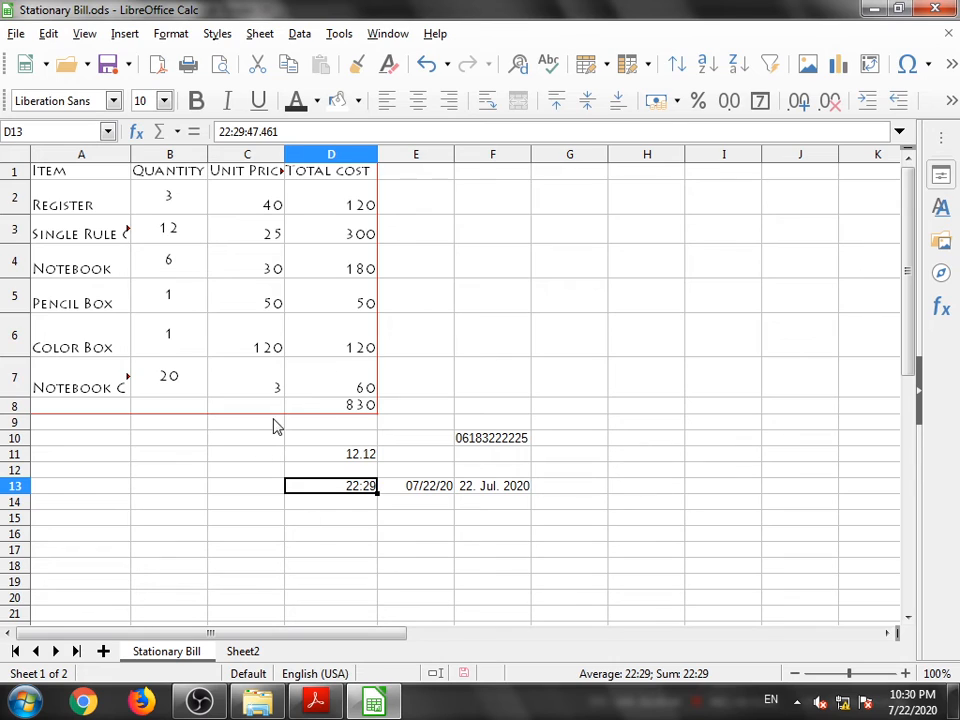
- Switch to the textbook PDF and read the sections on alignment and using the fill handle
click(317, 708)
scroll(407, 506, down, 3)
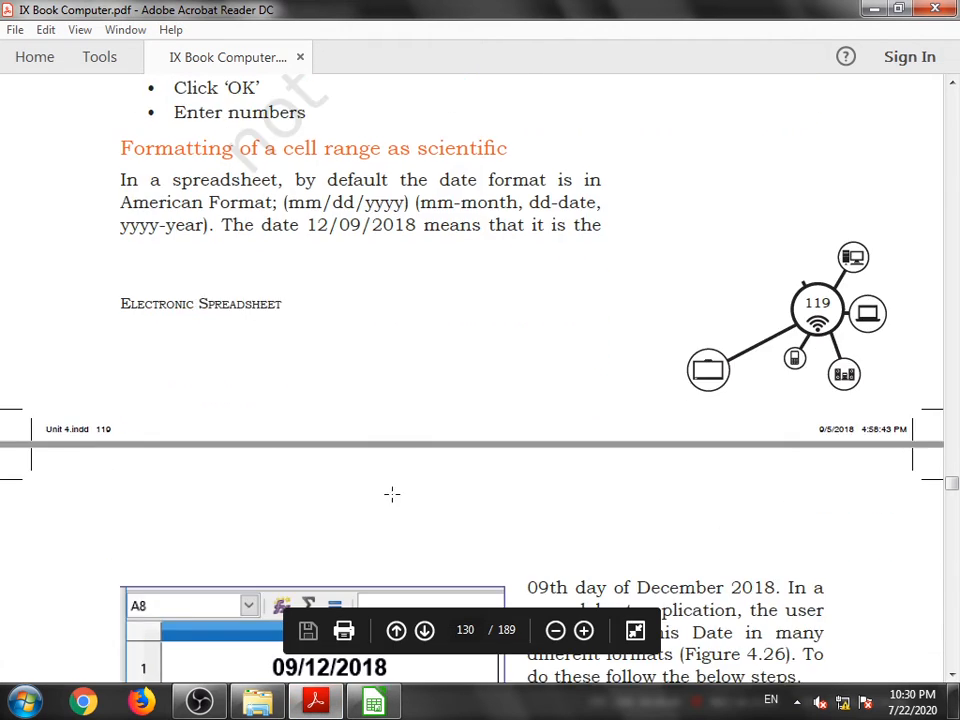
scroll(404, 413, down, 10)
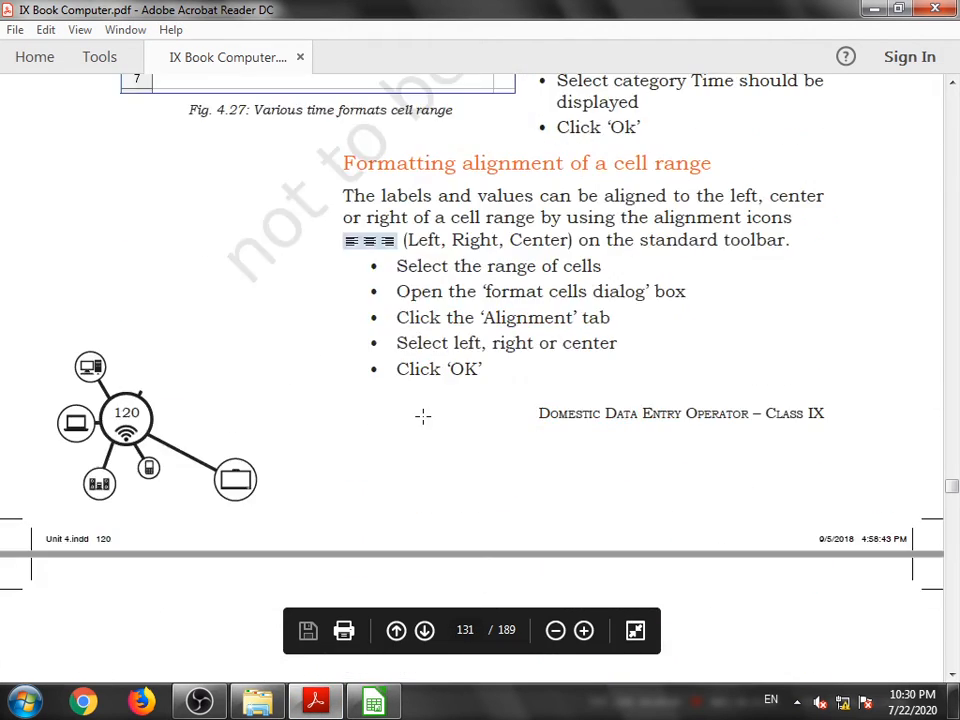
scroll(410, 416, up, 1)
scroll(400, 380, down, 6)
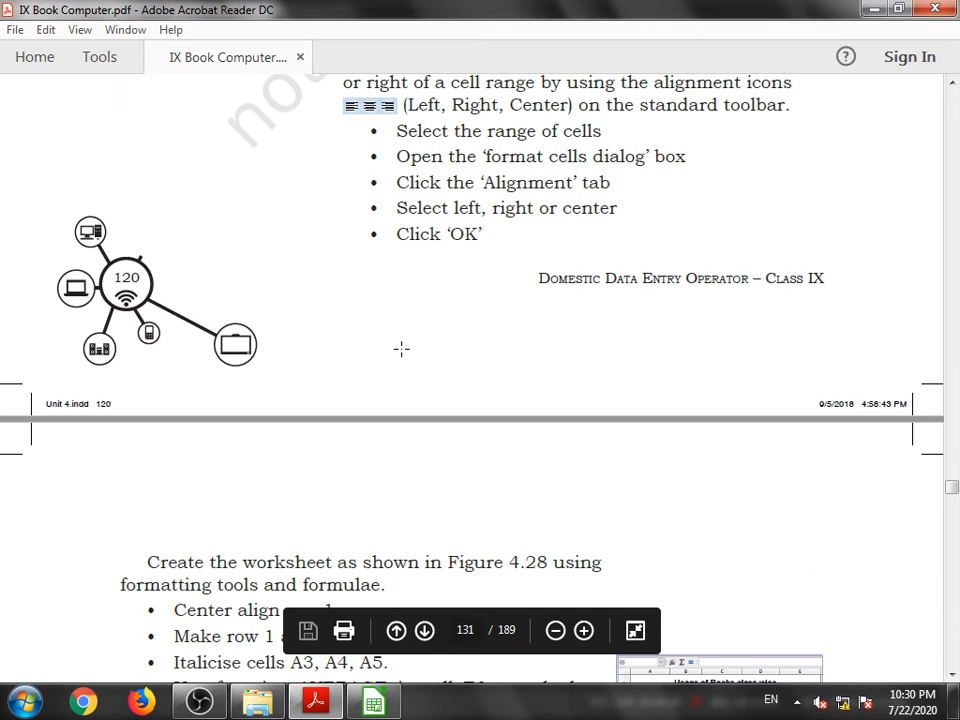
scroll(396, 357, down, 10)
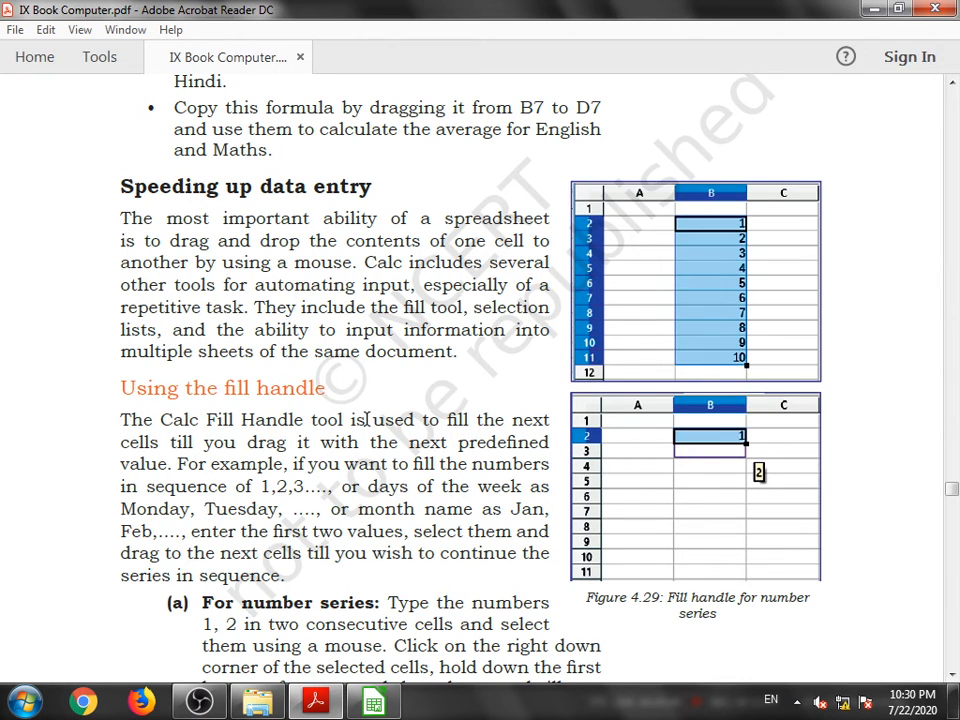
scroll(365, 420, up, 1)
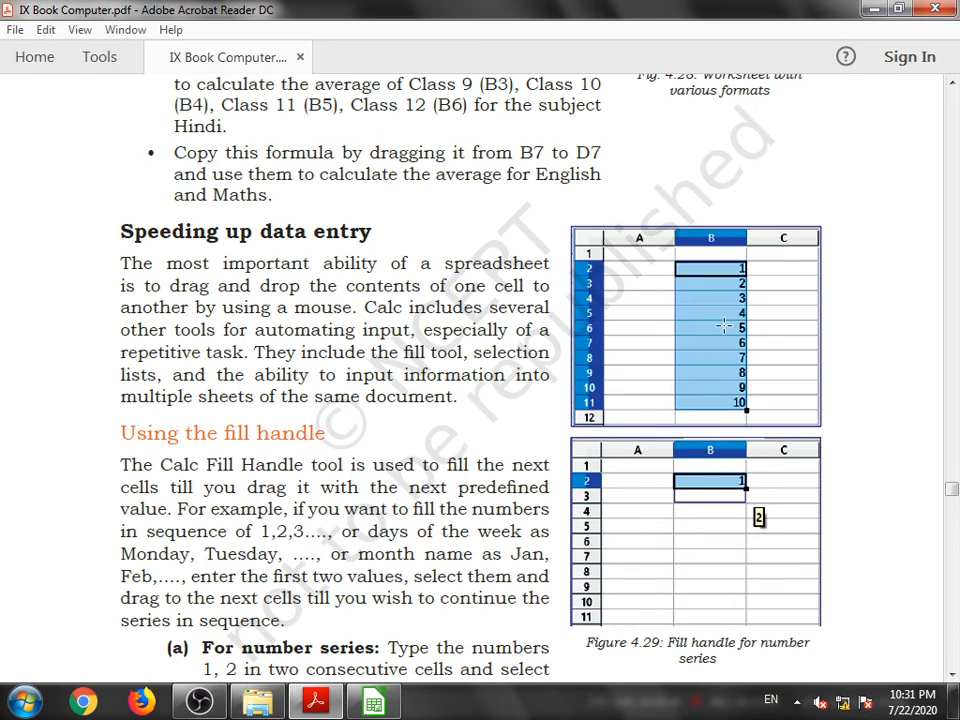
- Back in the spreadsheet, enter 1 and 2 in C13:C14 and fill the number series down to C31
click(373, 703)
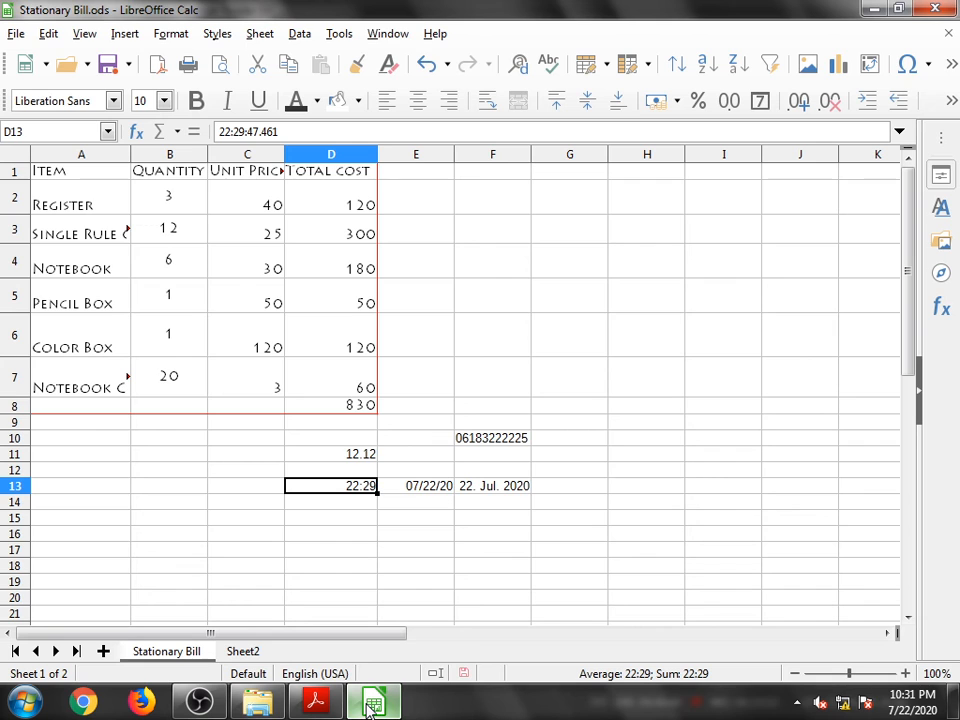
scroll(605, 477, down, 3)
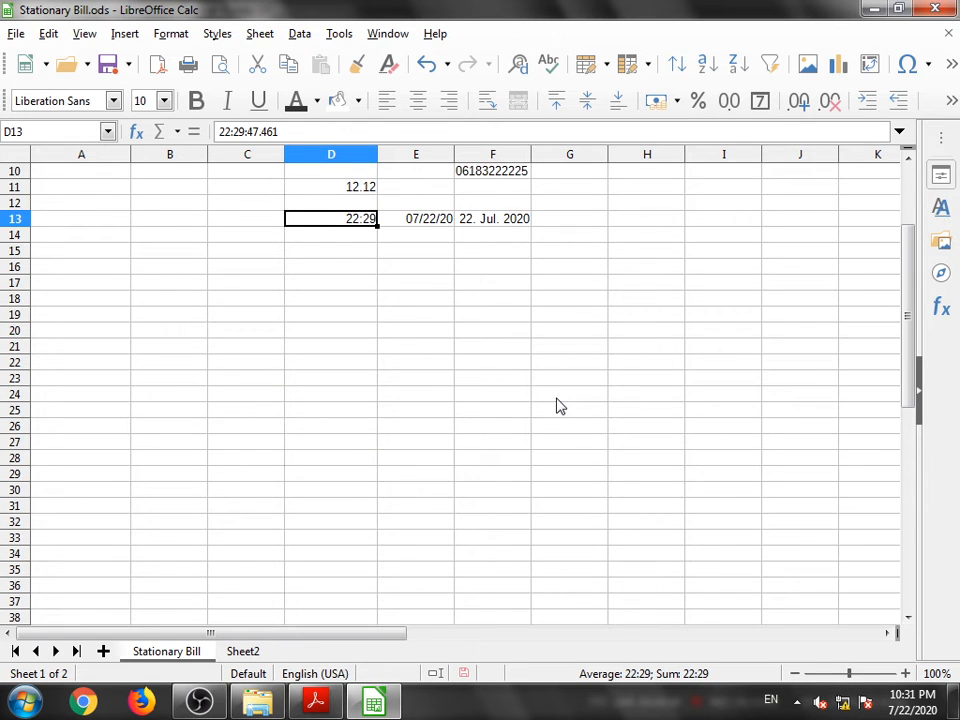
click(245, 226)
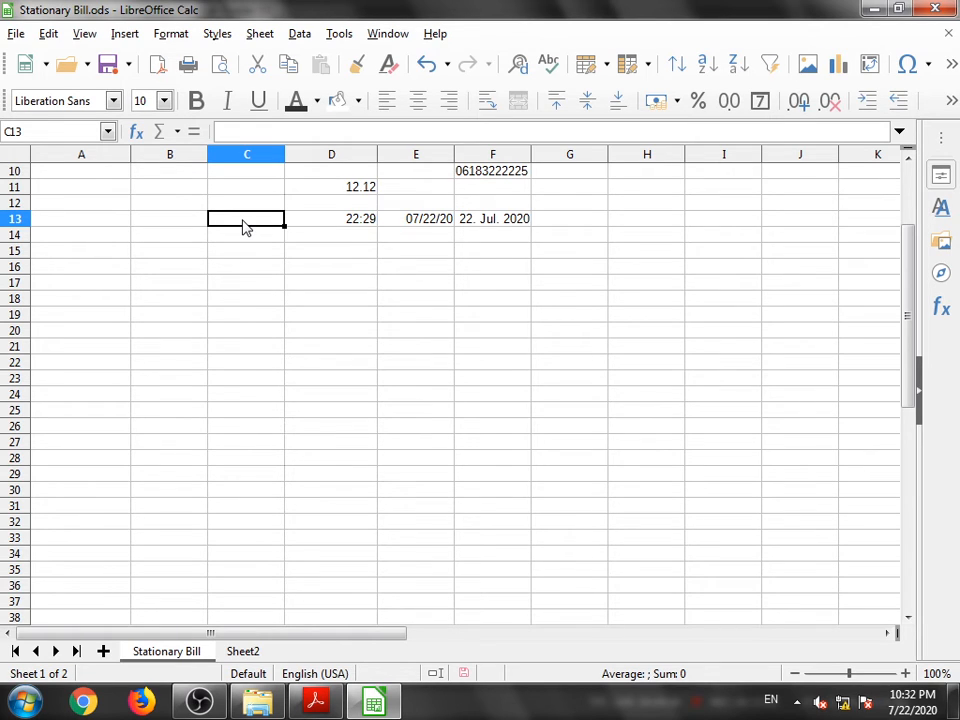
text(1)
click(255, 234)
text(2)
drag(254, 222, 258, 237)
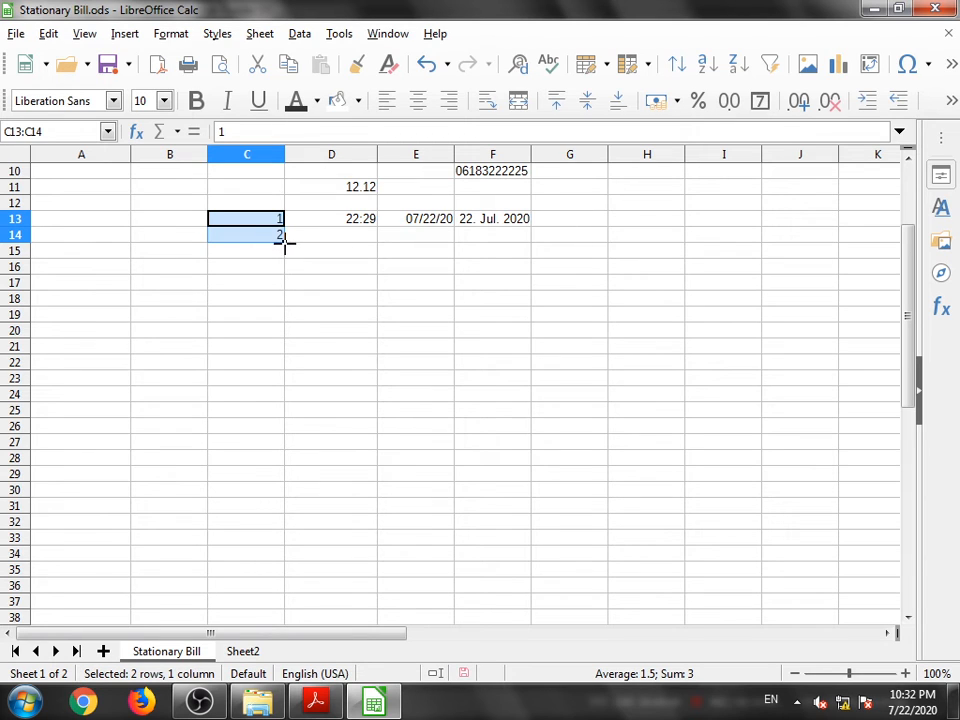
drag(284, 243, 273, 517)
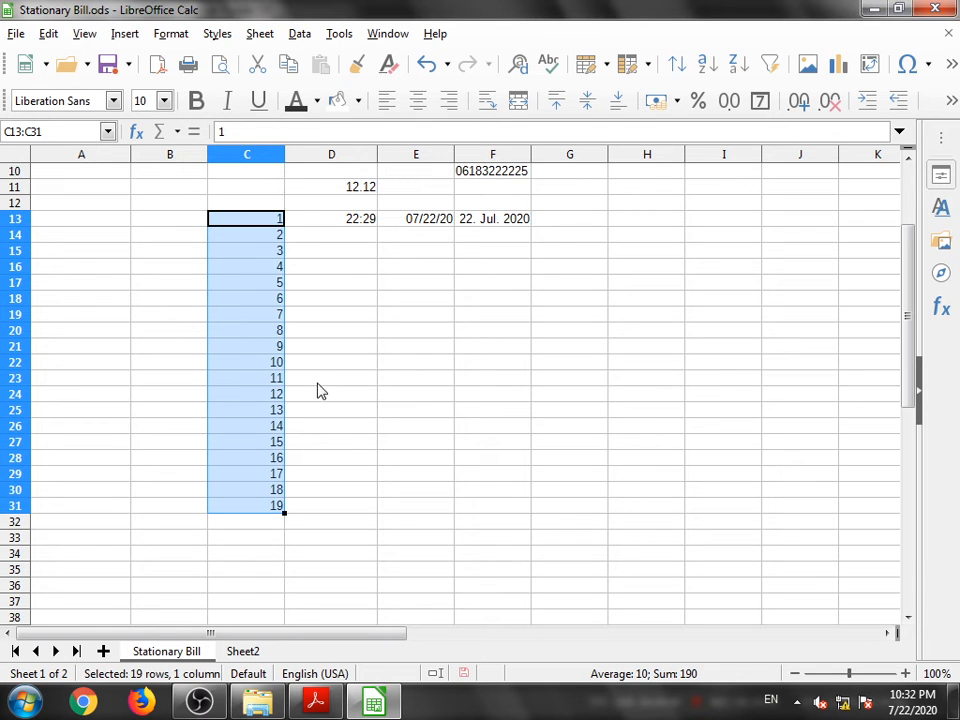
- Enter 2 and 4 in D15:D16 and fill the even-number series down to D24
click(337, 258)
text(2)
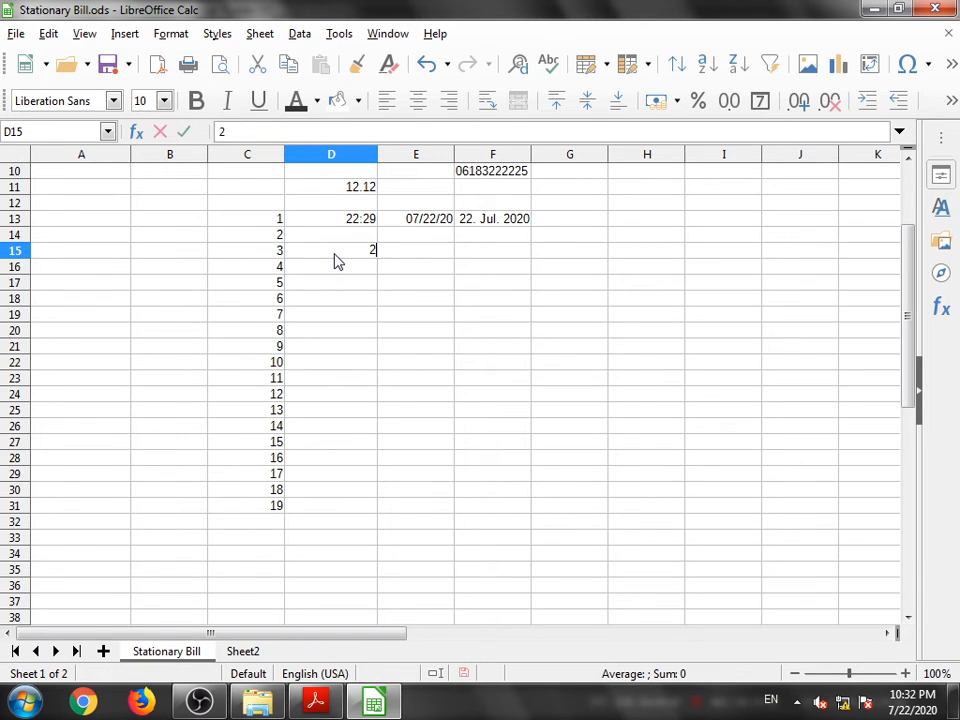
key(Return)
text(2)
key(BackSpace)
text(4)
mouse_move(338, 252)
mouse_down()
mouse_move(379, 348)
mouse_move(375, 446)
mouse_move(371, 408)
mouse_up()
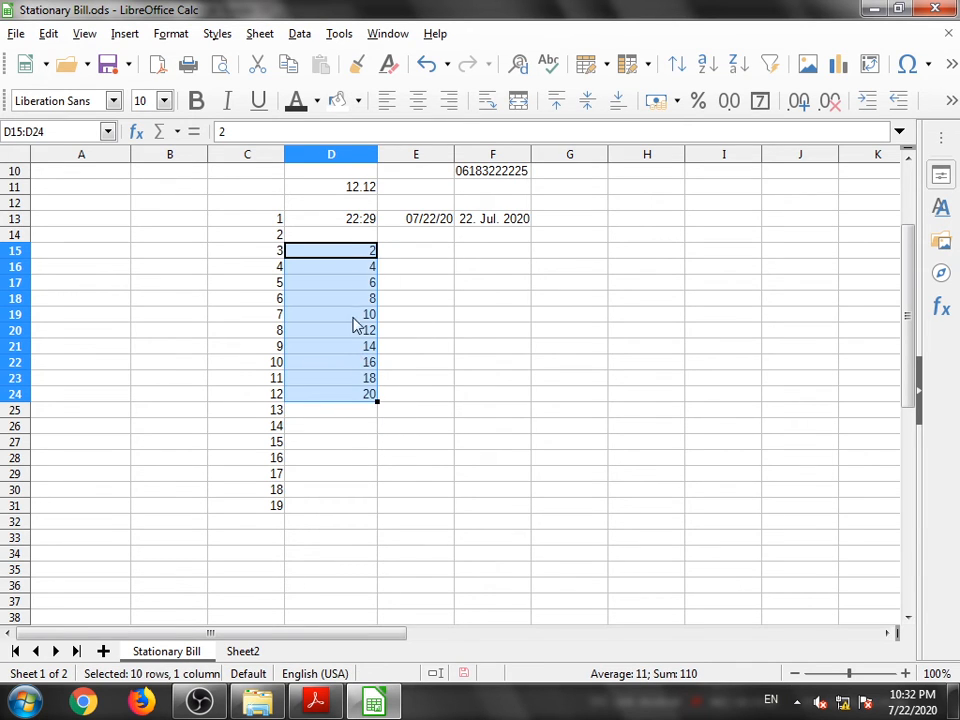
click(371, 440)
- Enter January in E15 and fill the month names down to December in E26
click(397, 255)
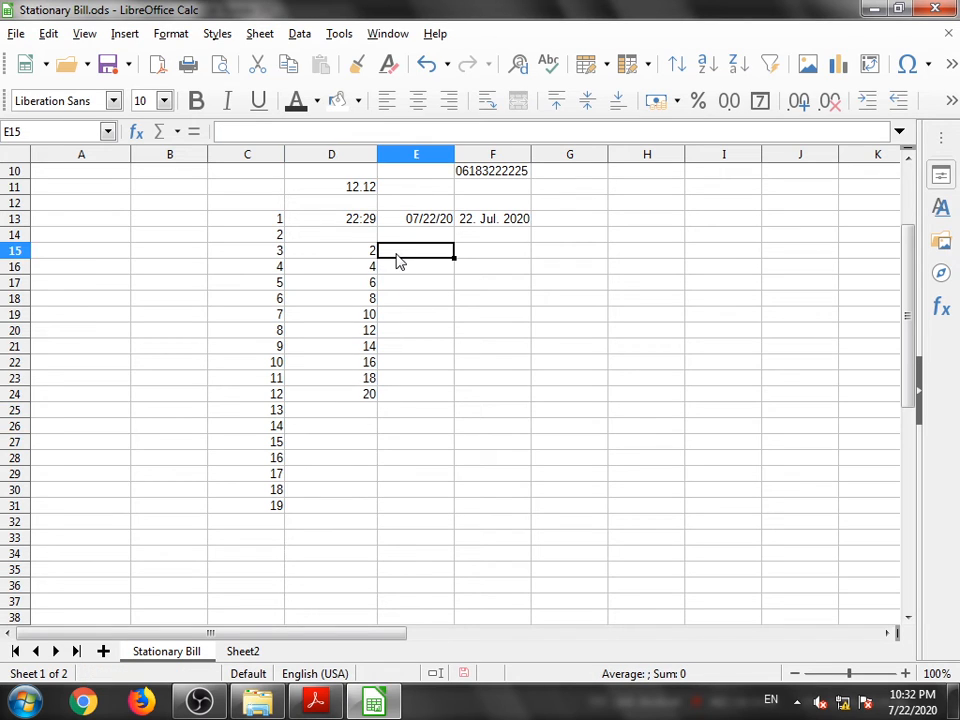
text(Jan)
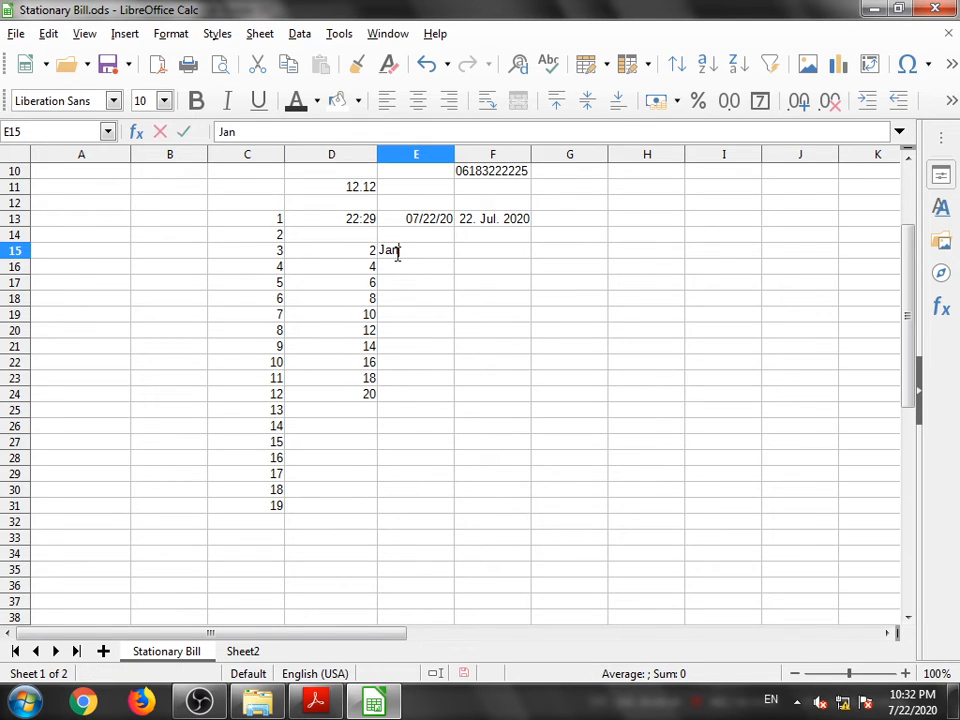
text(uary)
key(Return)
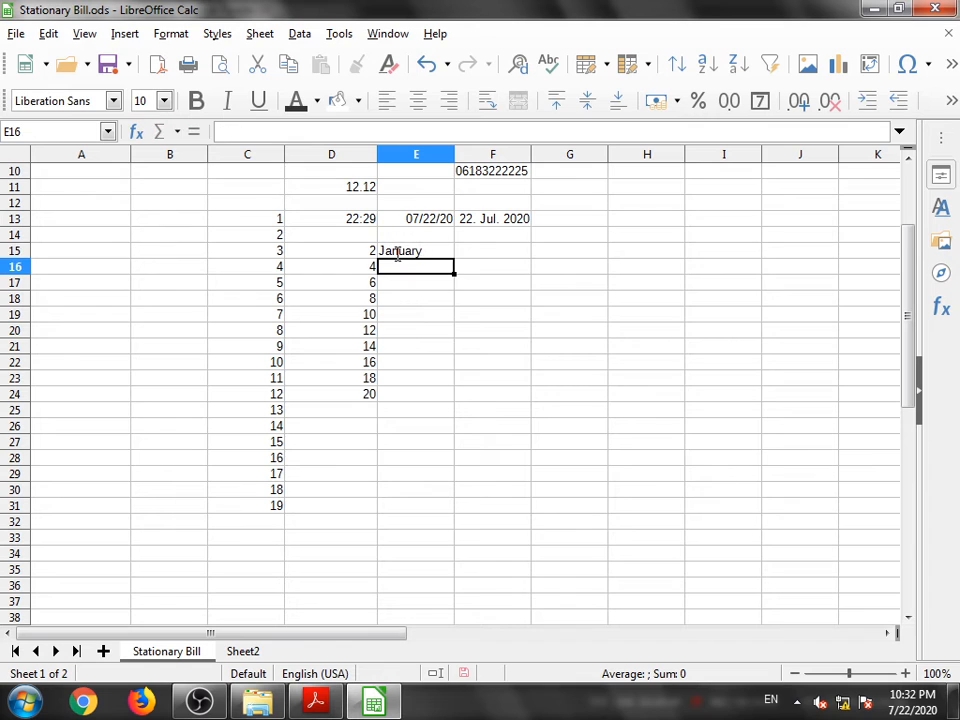
click(397, 255)
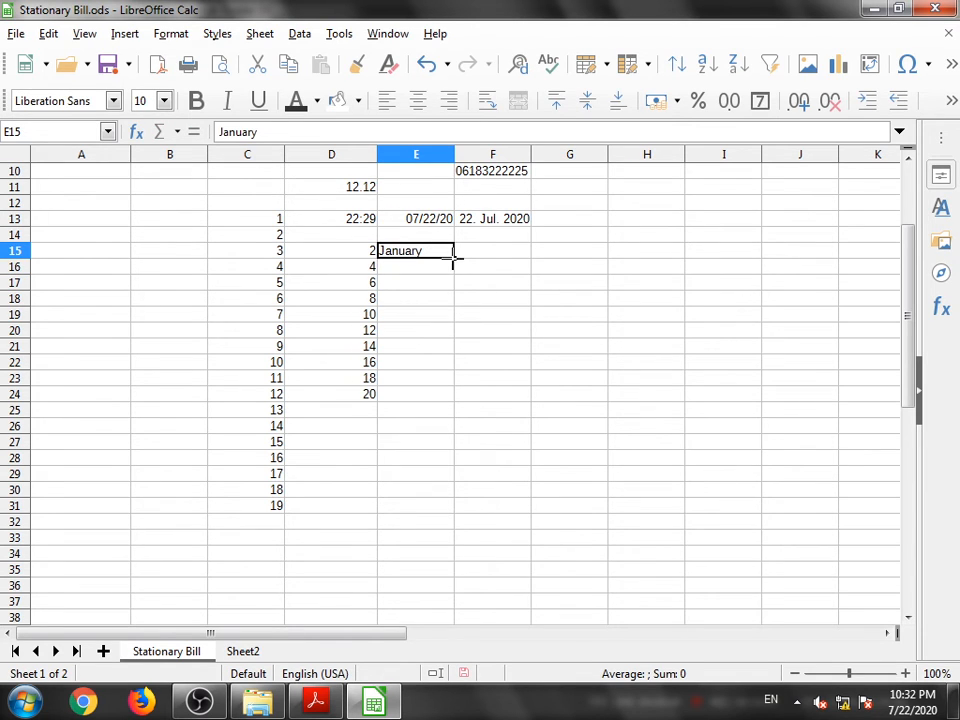
drag(453, 258, 445, 441)
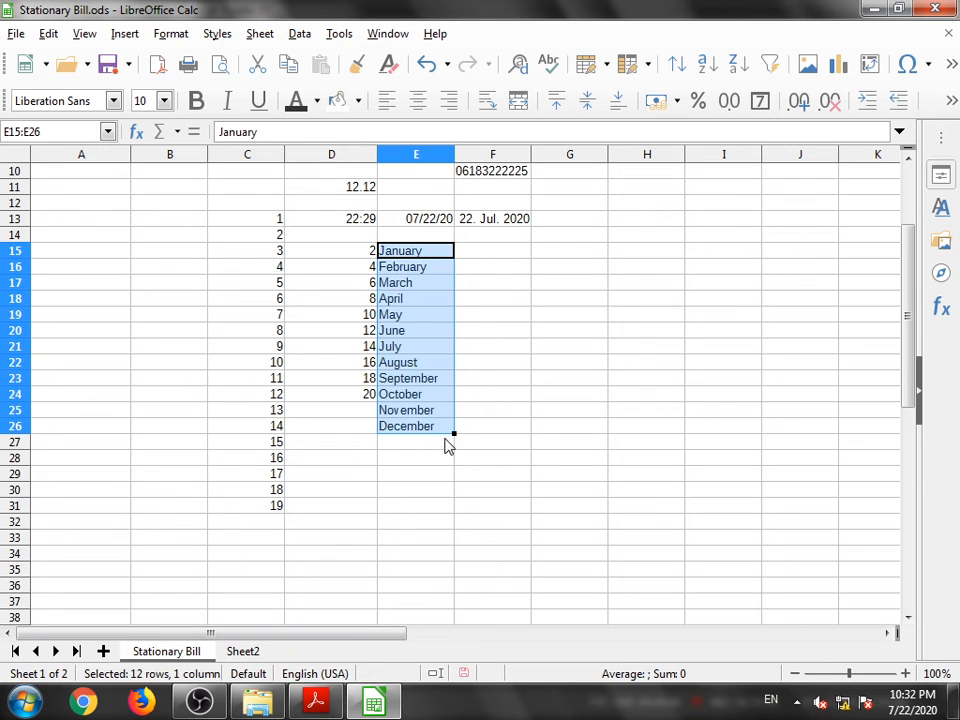
- Enter Sunday in F15 and fill the weekday names down to Saturday in F21
click(474, 259)
text(Sunday)
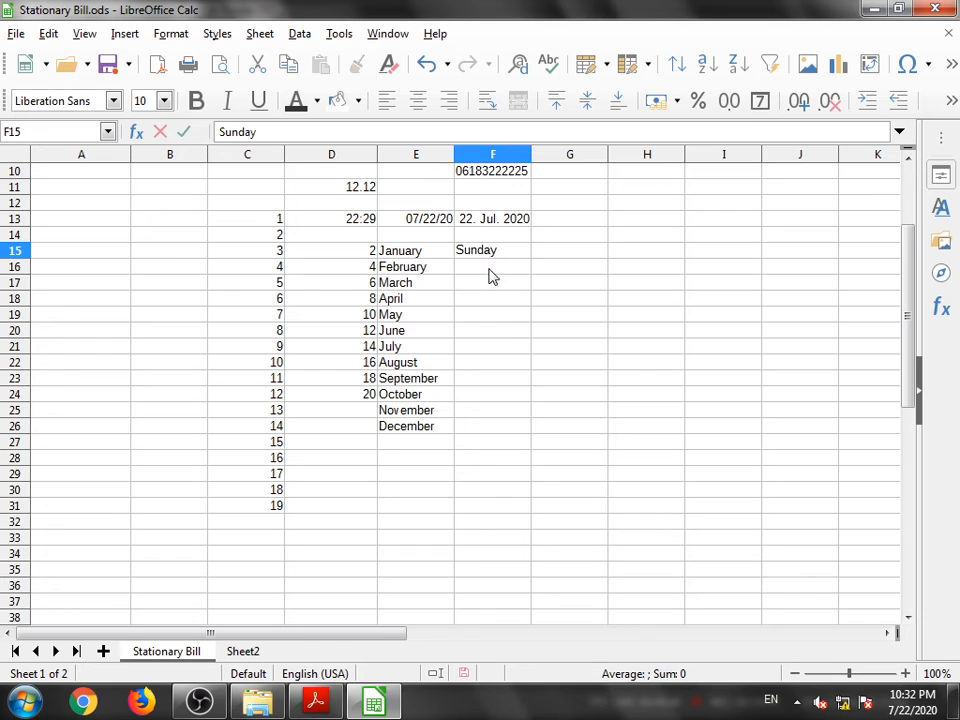
key(Return)
click(490, 257)
drag(531, 259, 536, 352)
click(574, 302)
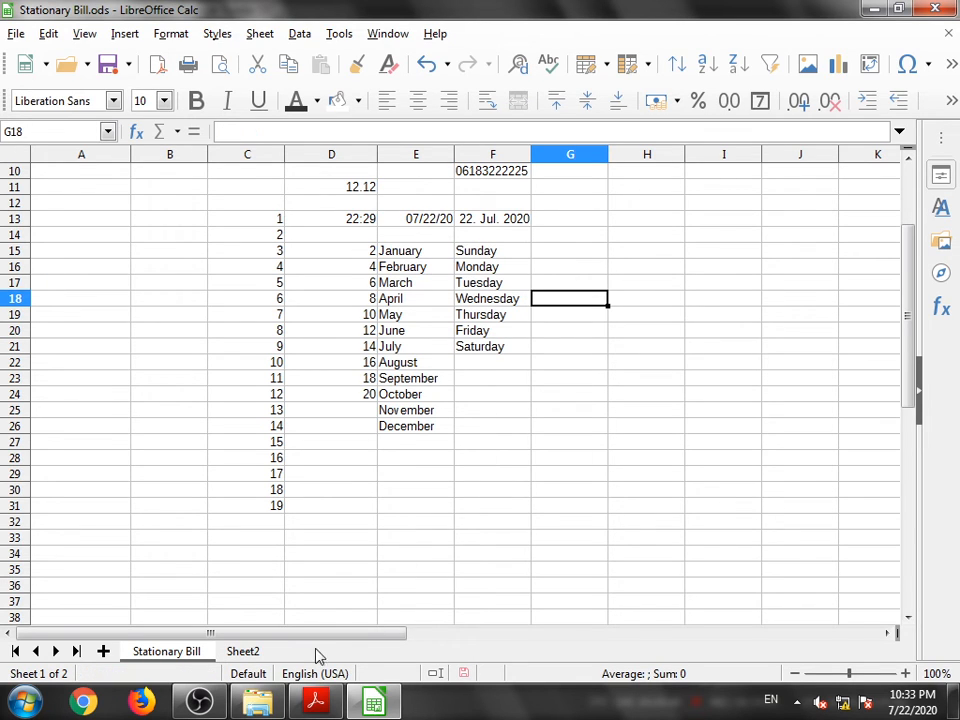
- Switch to the textbook PDF and read the section on copying formulae
click(315, 700)
scroll(437, 426, down, 6)
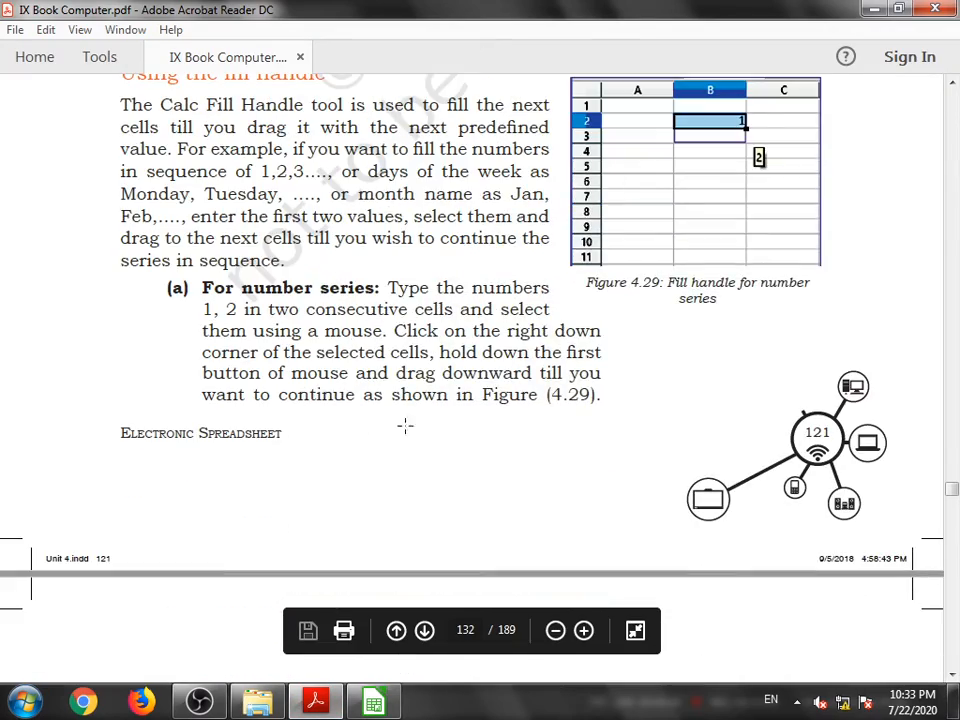
scroll(359, 427, down, 10)
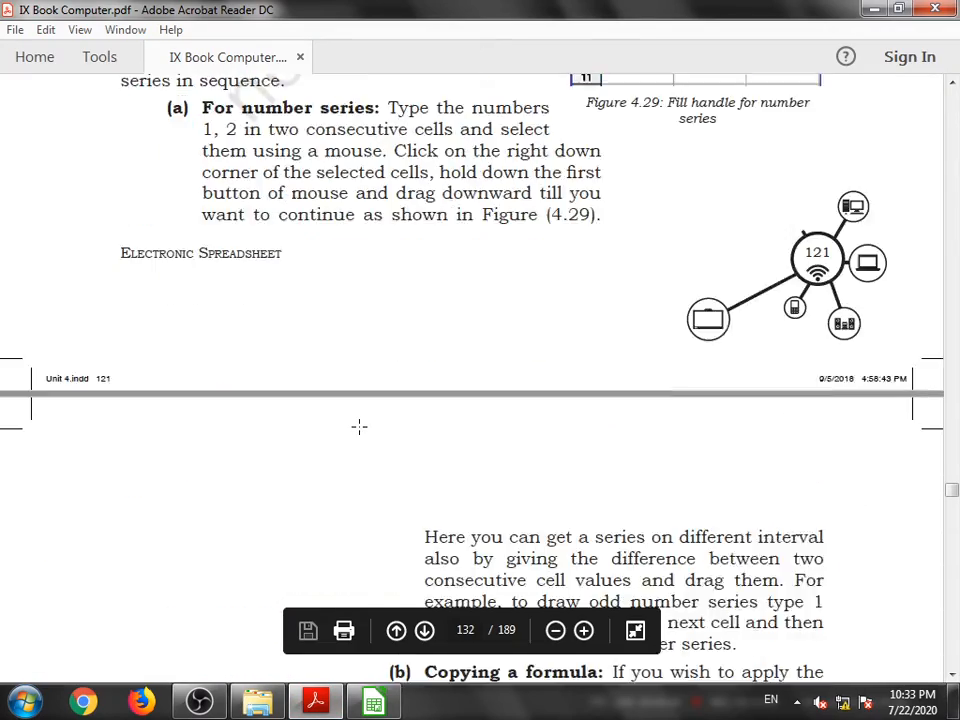
scroll(359, 427, down, 4)
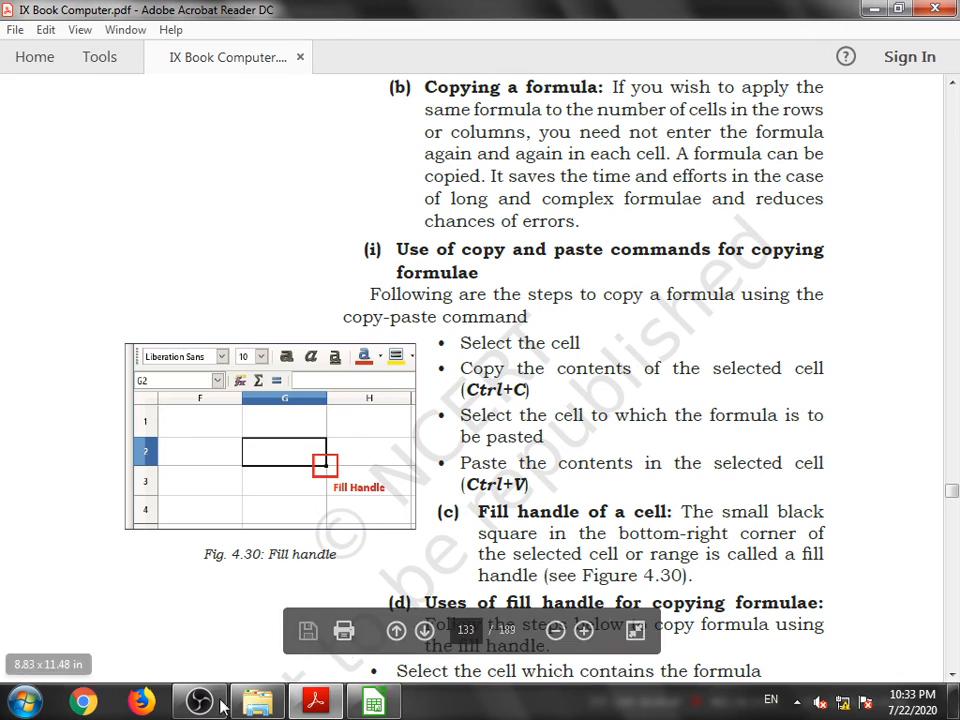
- Back in the spreadsheet, clear the total cost cells D3:D8
click(373, 702)
scroll(367, 505, up, 3)
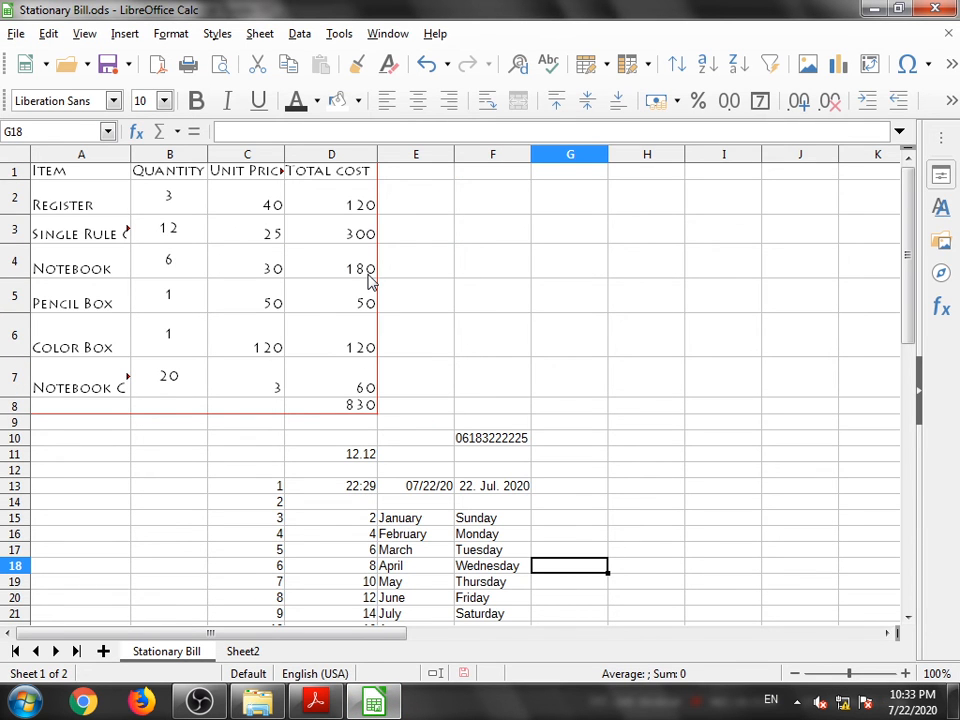
click(334, 243)
drag(334, 243, 346, 412)
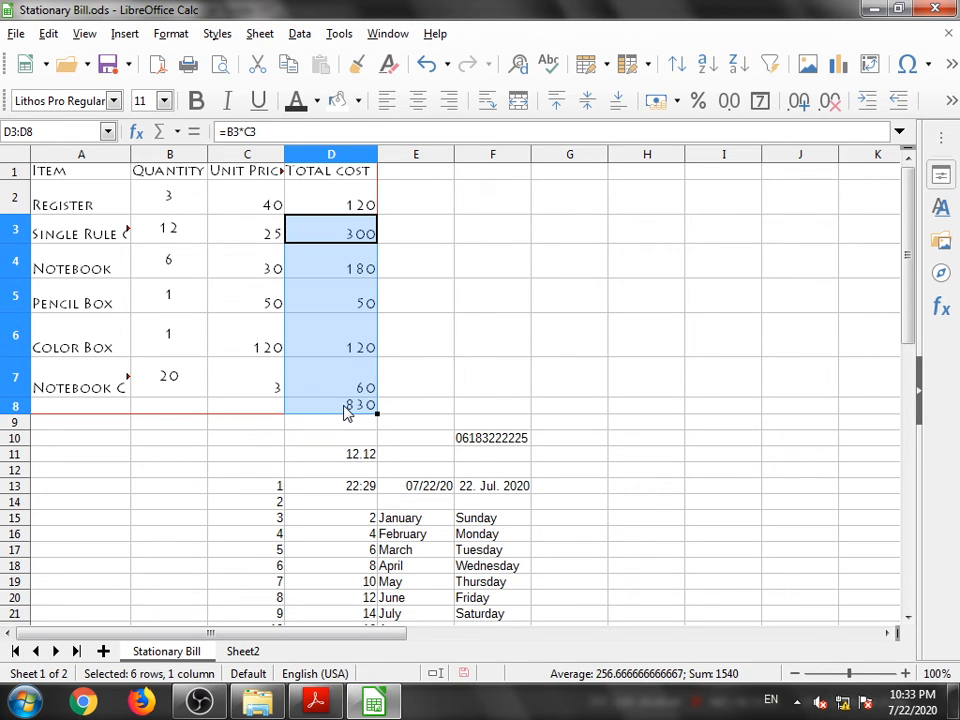
key(Delete)
click(405, 333)
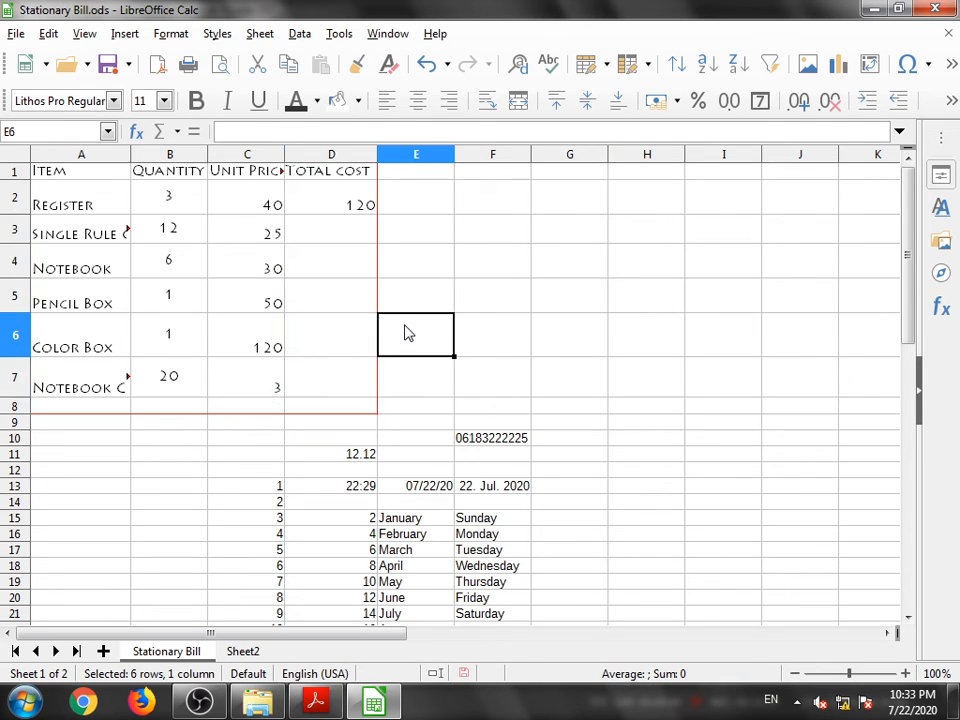
- Copy the total cost formula from D2 and paste it into D3
click(317, 212)
double_click(317, 210)
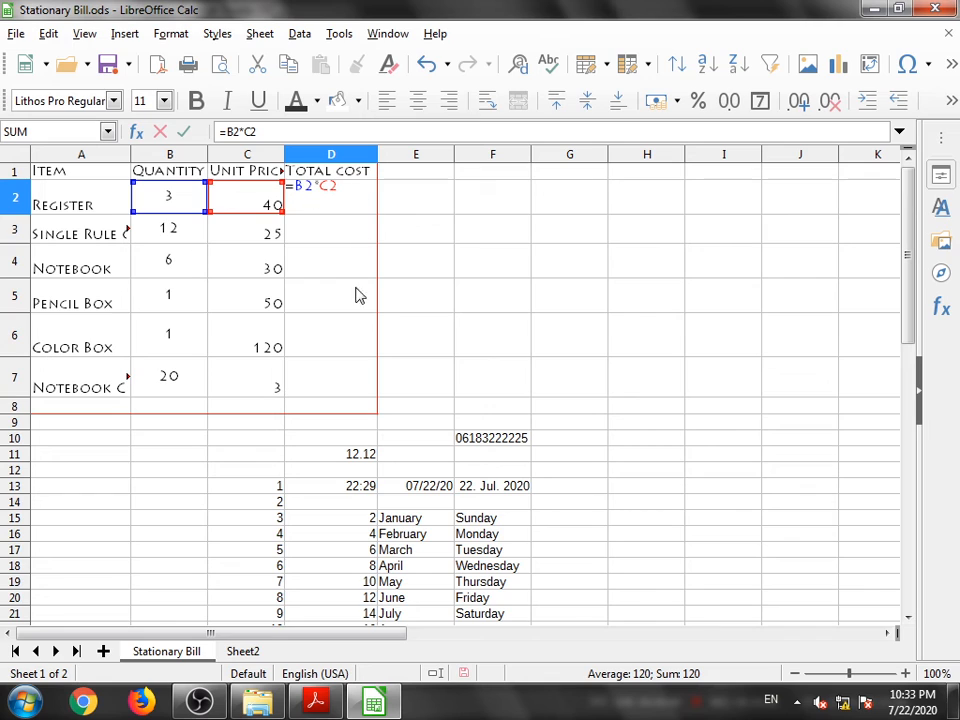
click(322, 234)
key(BackSpace)
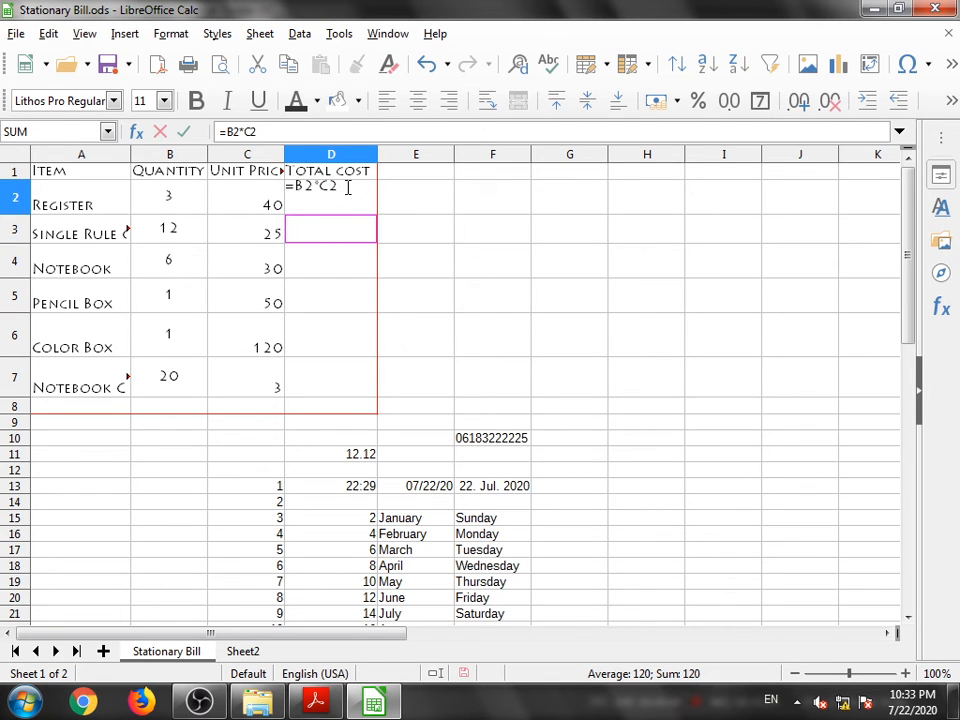
key(Return)
click(334, 198)
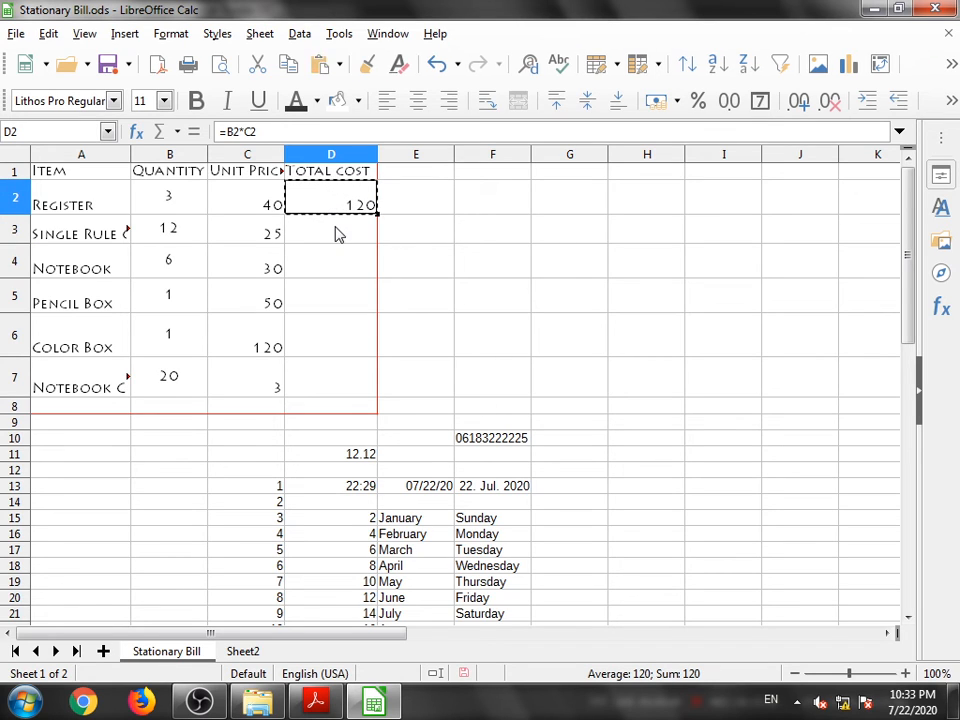
click(336, 232)
text(300)
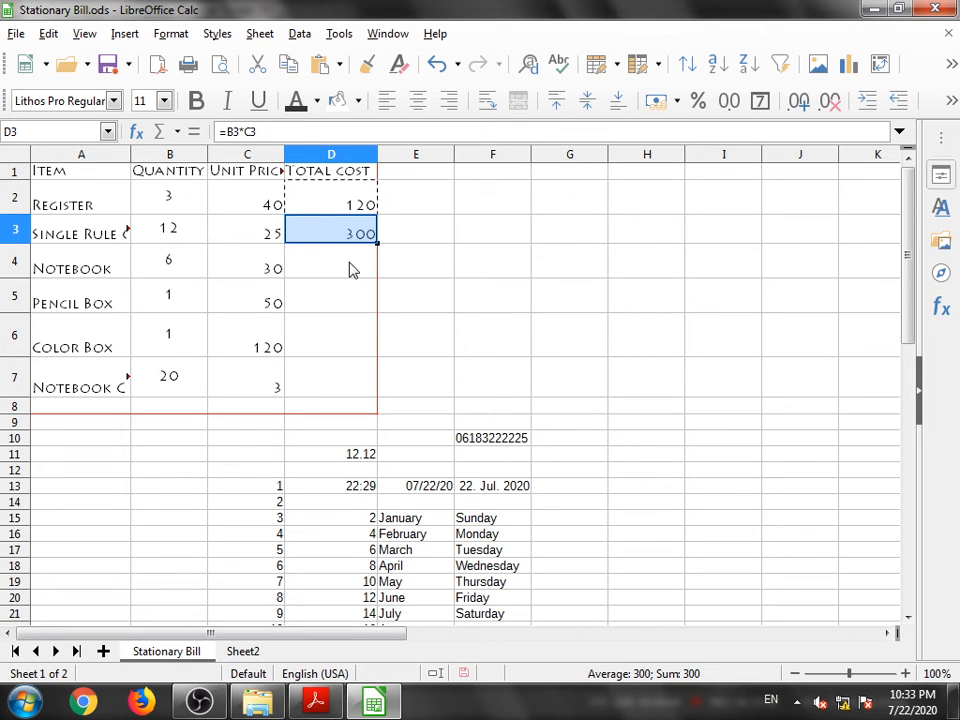
- Inspect the formula in D2, then paste the total cost formula into D4, confirming the overwrite
double_click(339, 207)
double_click(339, 206)
click(344, 200)
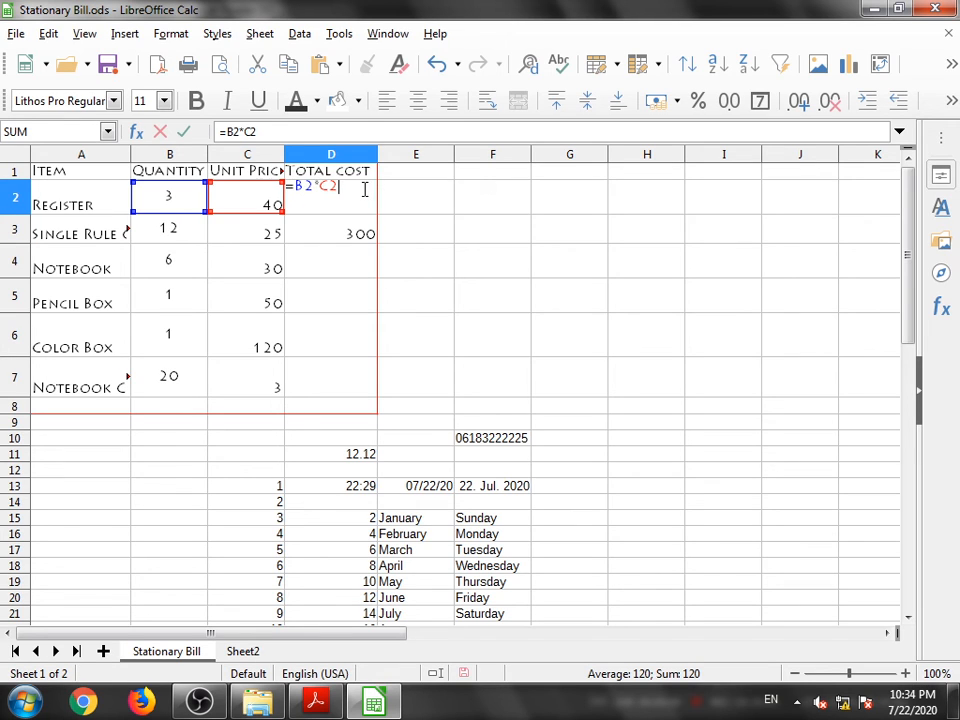
key(Return)
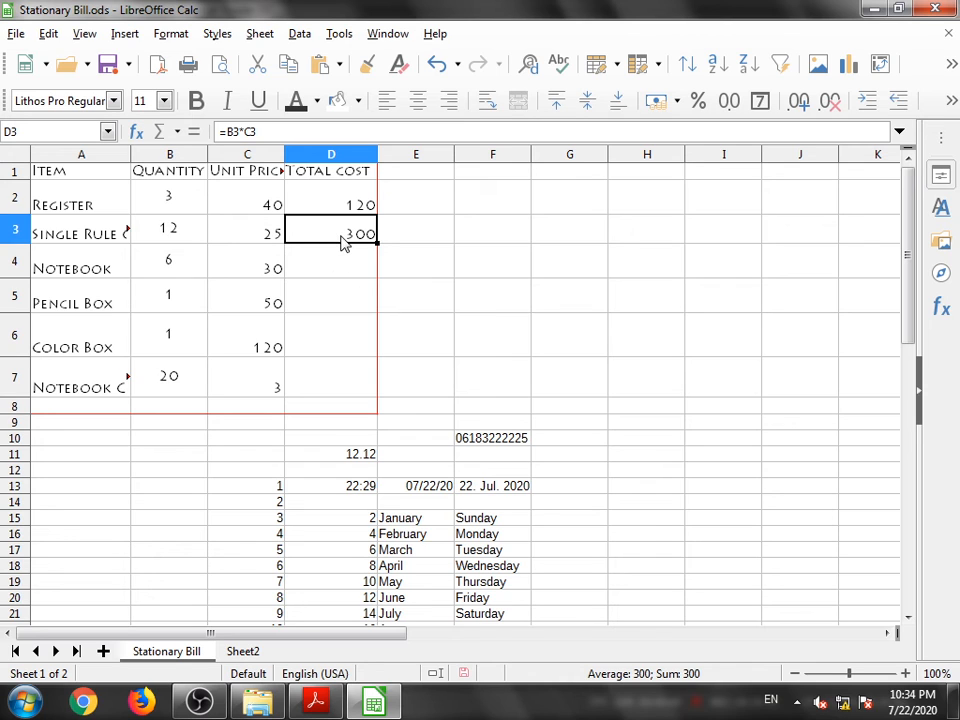
click(337, 266)
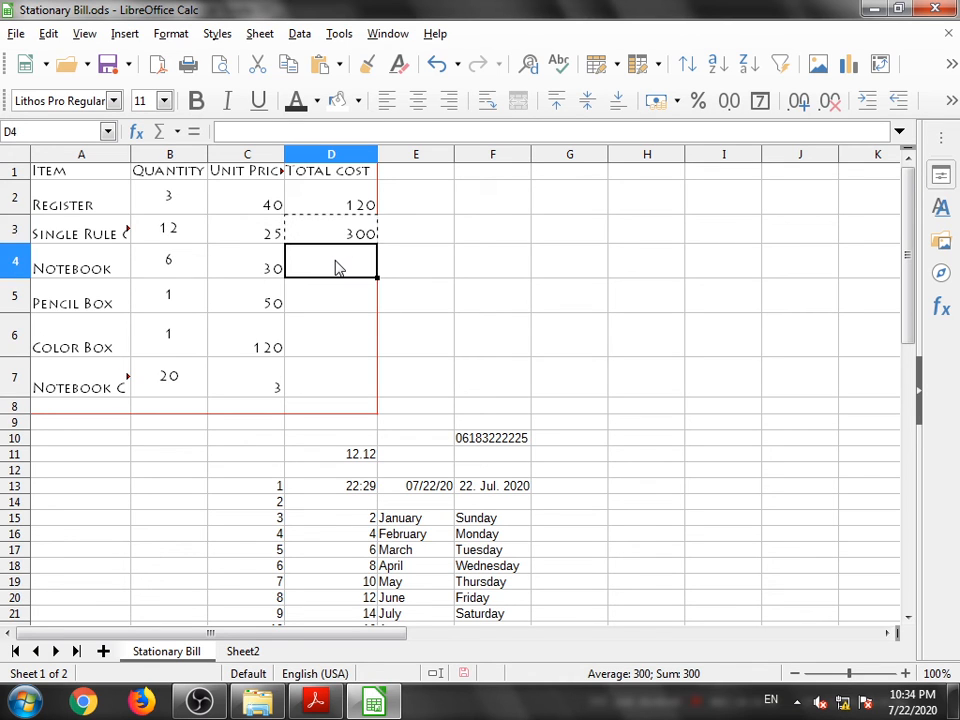
text(180)
key(ctrl+v)
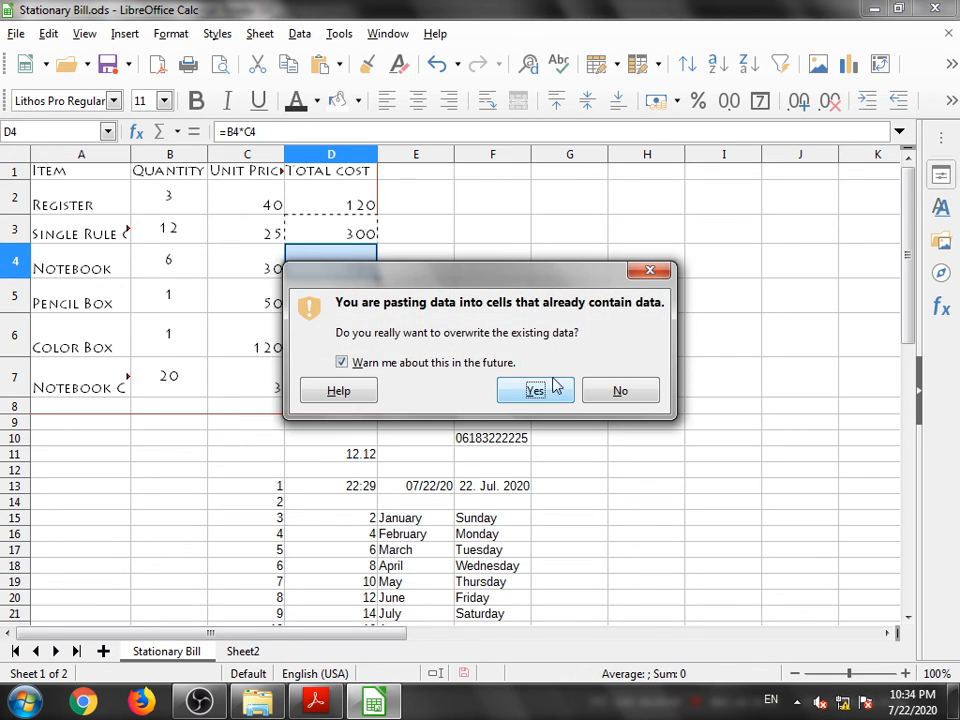
click(590, 394)
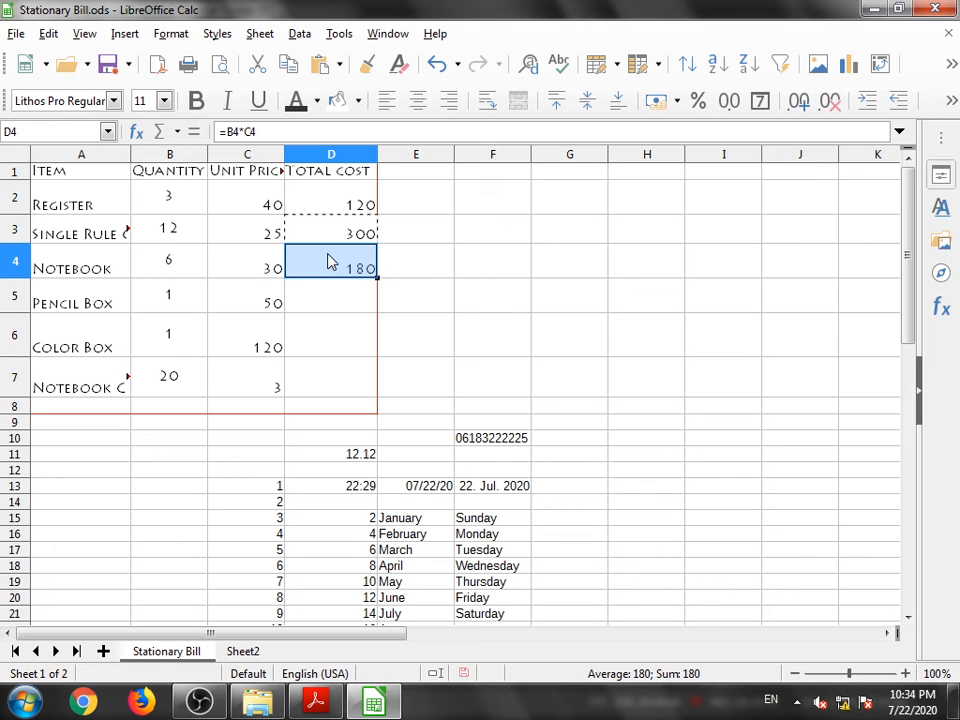
- Switch to the textbook PDF and read the section on using the fill handle for copying formulae
click(333, 705)
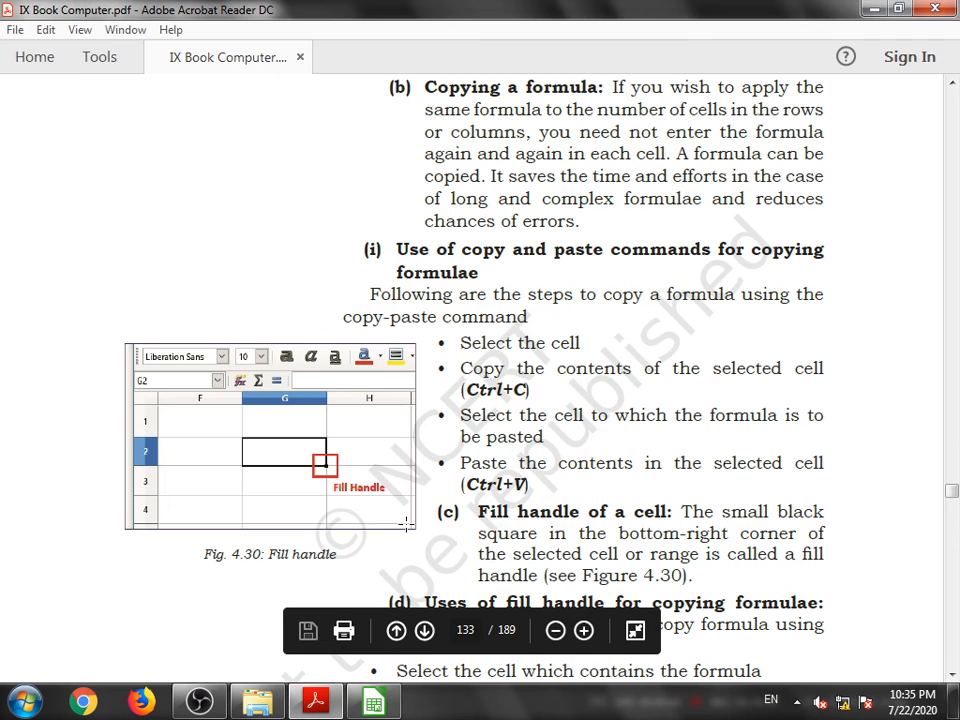
scroll(502, 478, down, 3)
scroll(502, 487, down, 3)
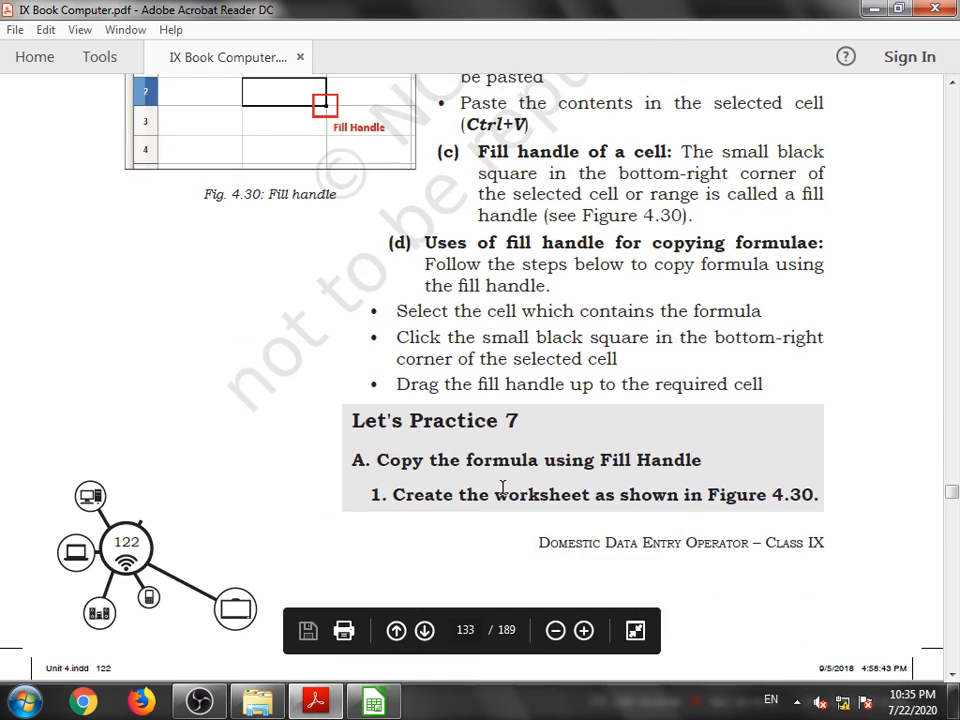
scroll(439, 450, up, 3)
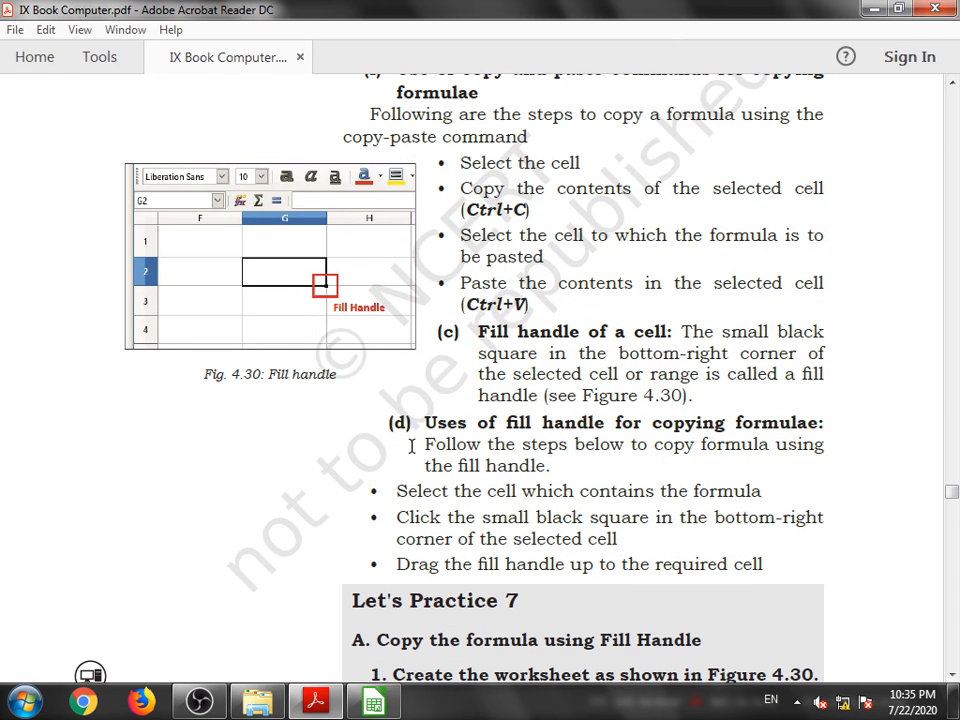
click(370, 706)
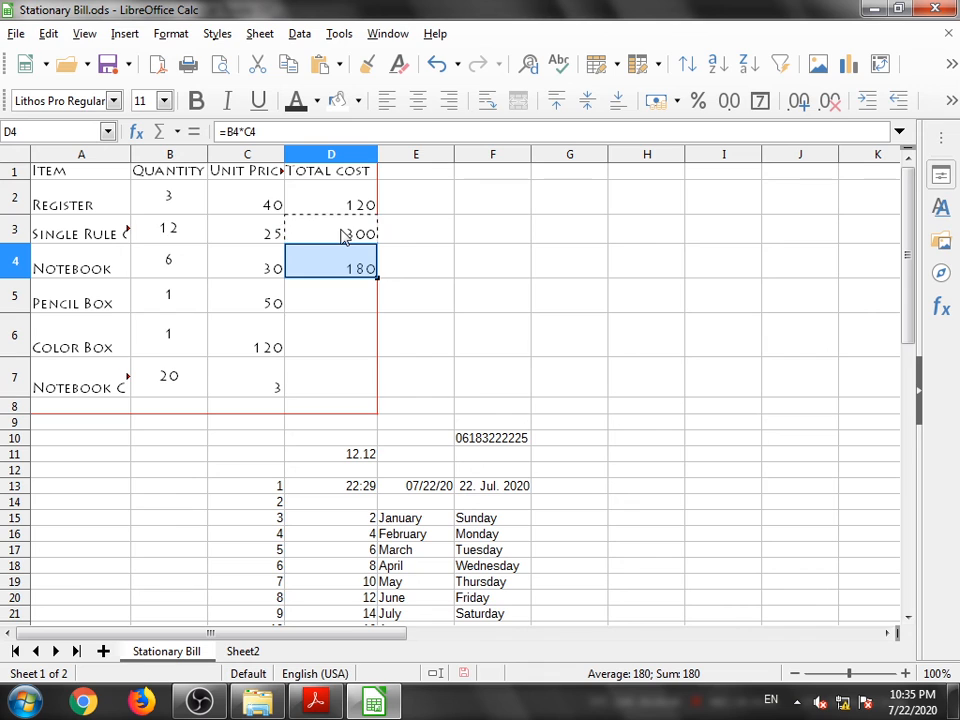
- Back in the spreadsheet, enter 1 in cell G15
scroll(330, 340, down, 2)
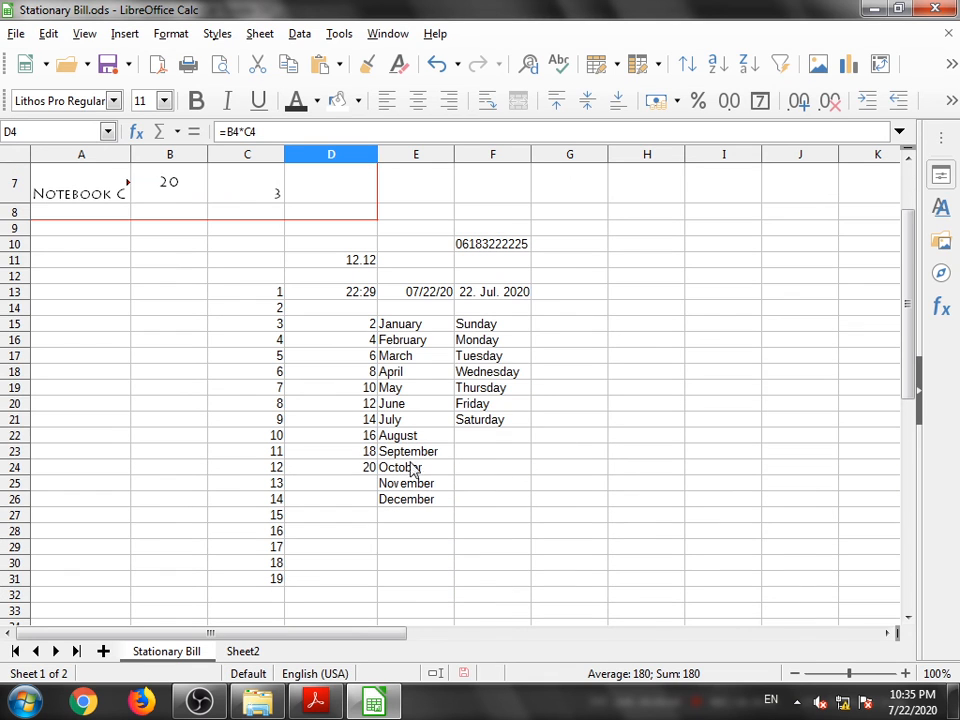
click(586, 335)
text(1)
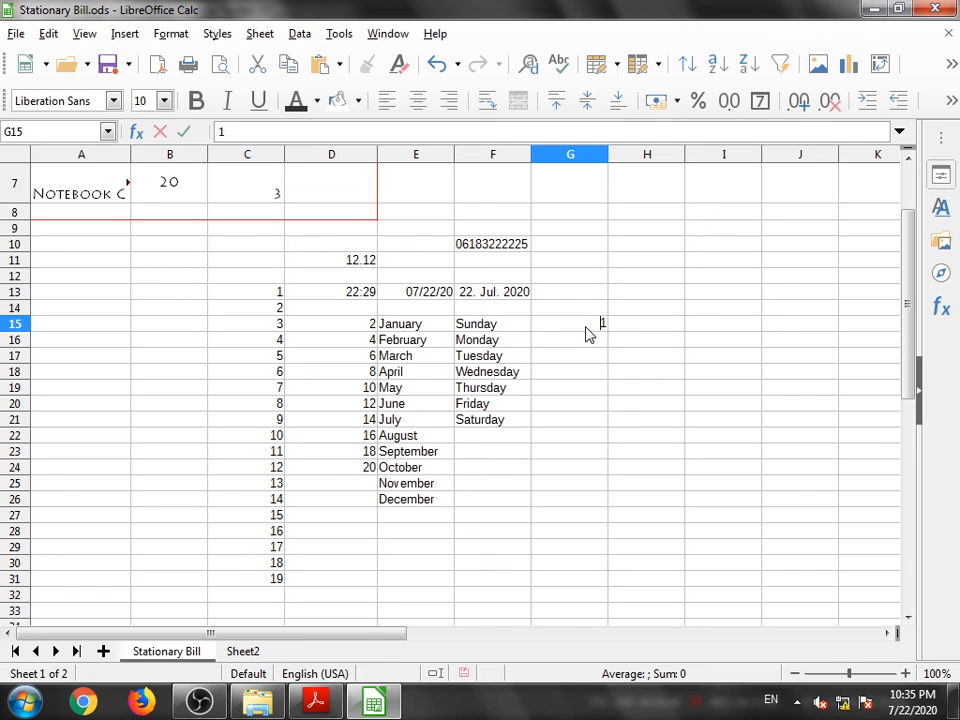
key(Return)
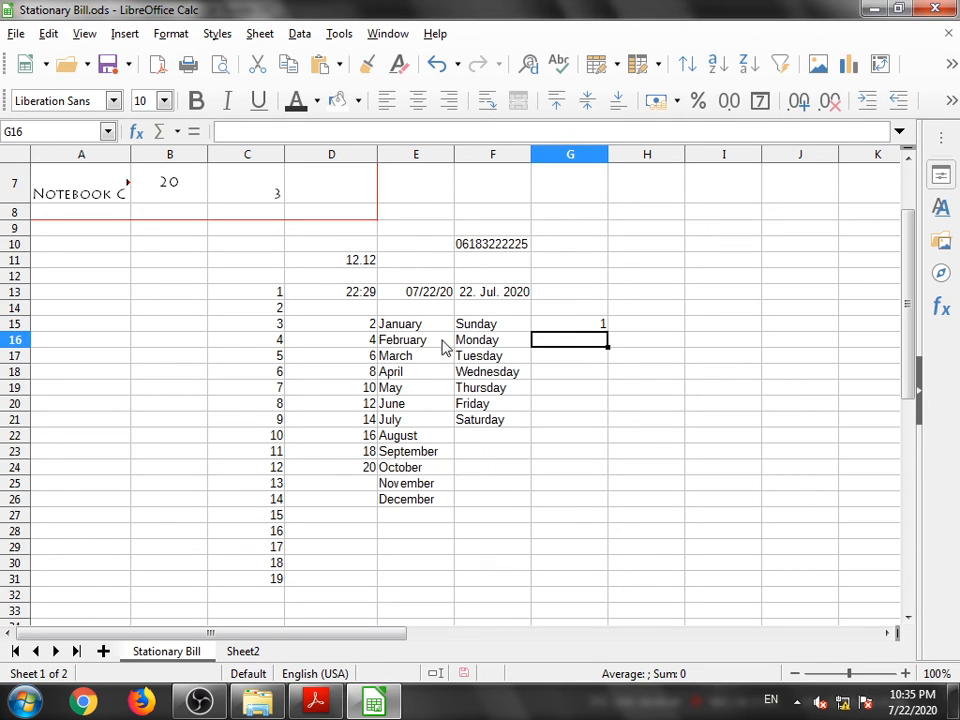
click(563, 328)
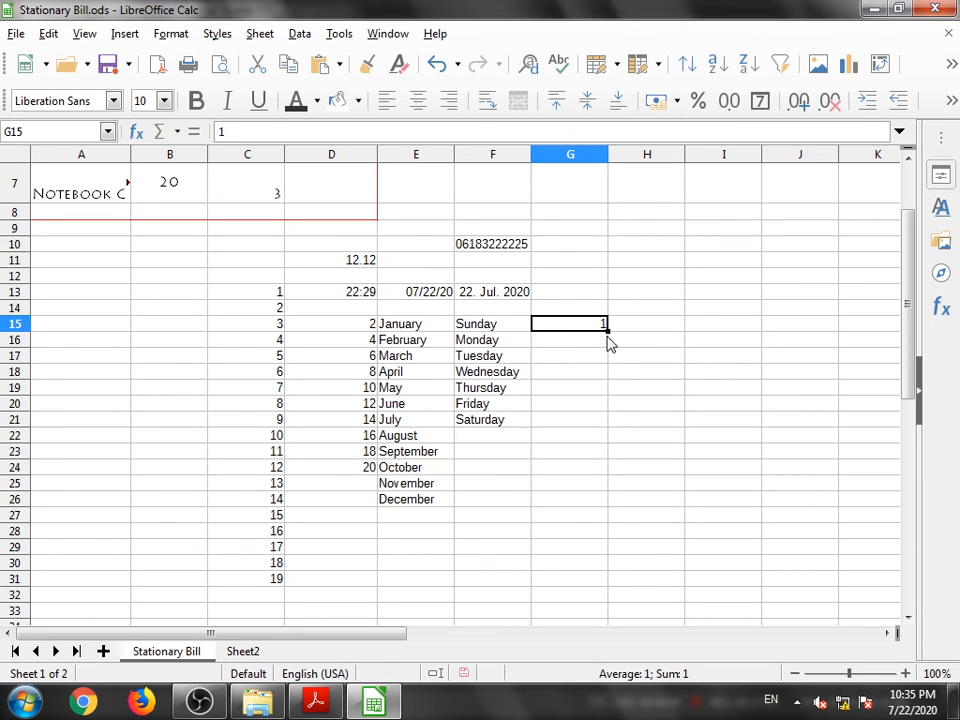
drag(607, 333, 617, 566)
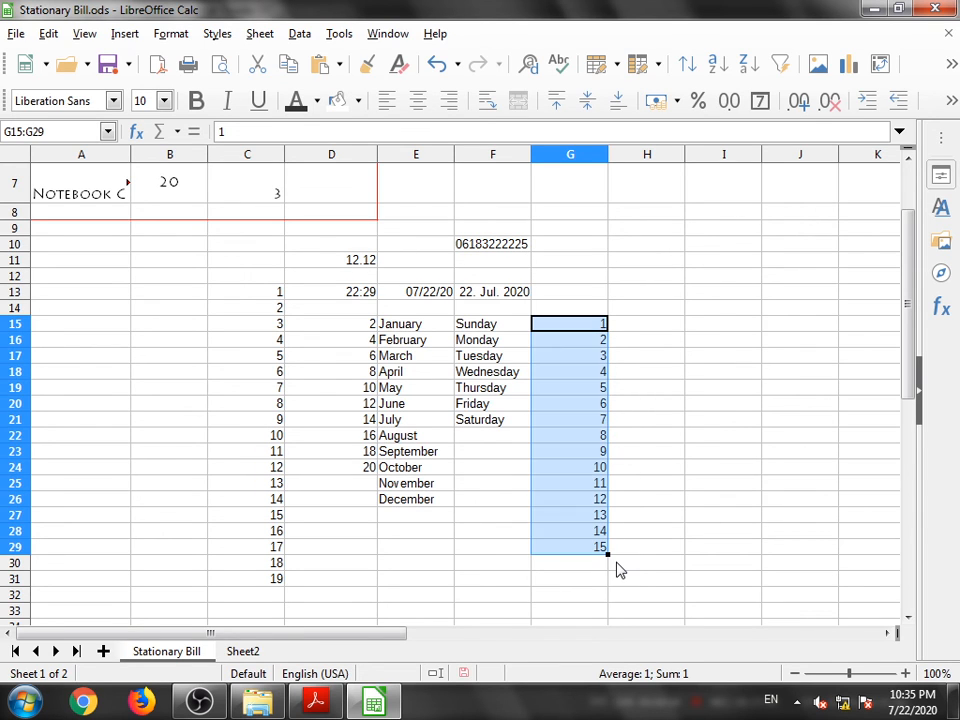
key(ctrl+z)
- Copy G15 and paste the value into G16 and G17
click(589, 328)
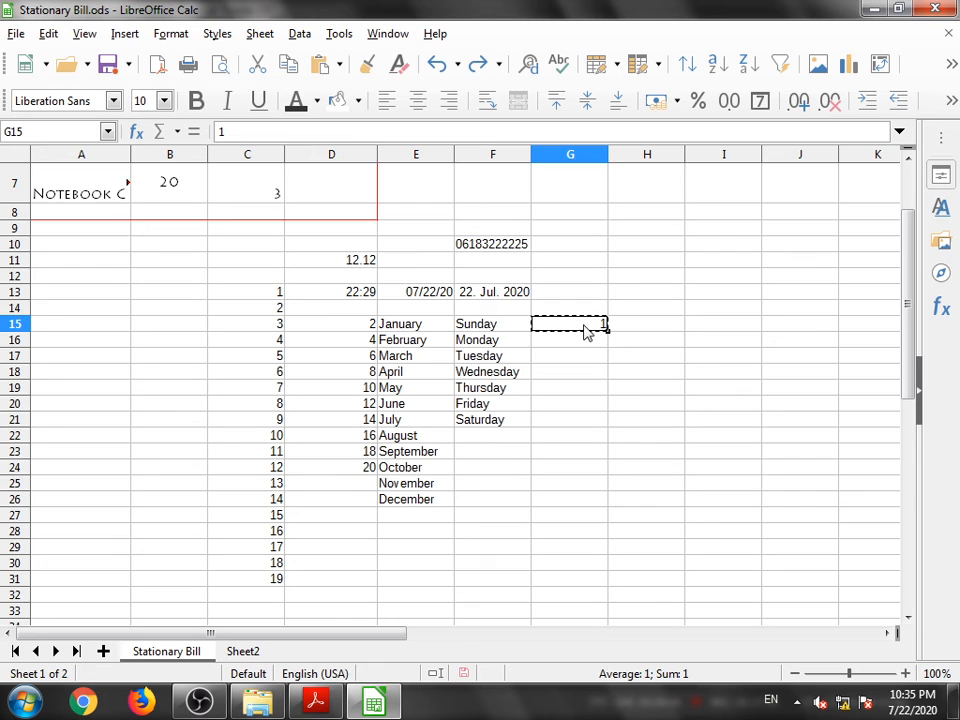
click(585, 339)
text(1)
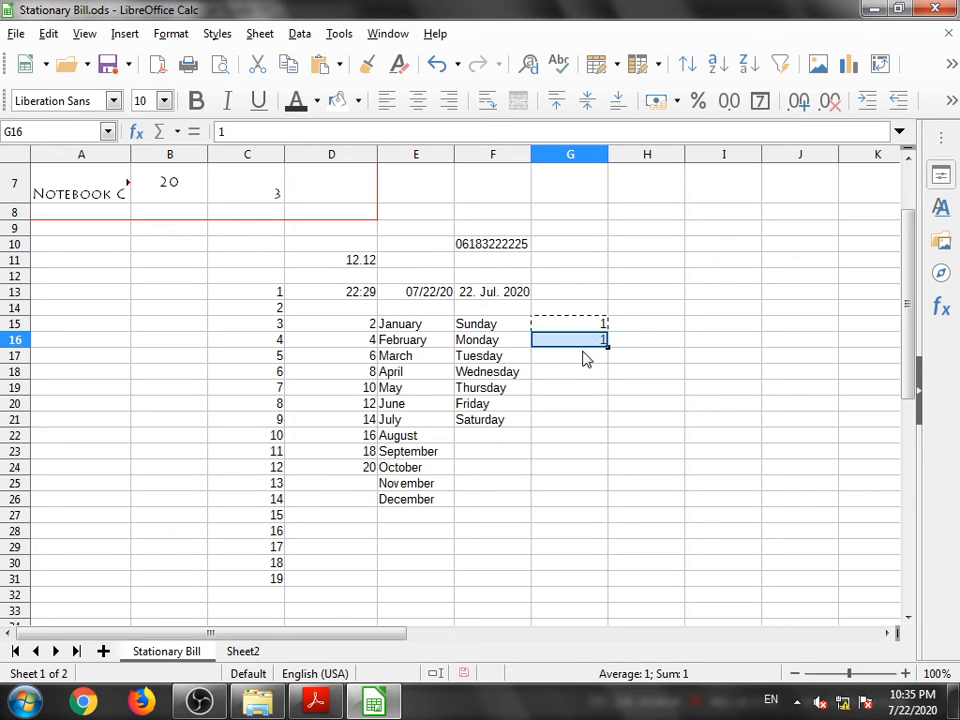
click(583, 357)
key(ctrl+v)
click(583, 372)
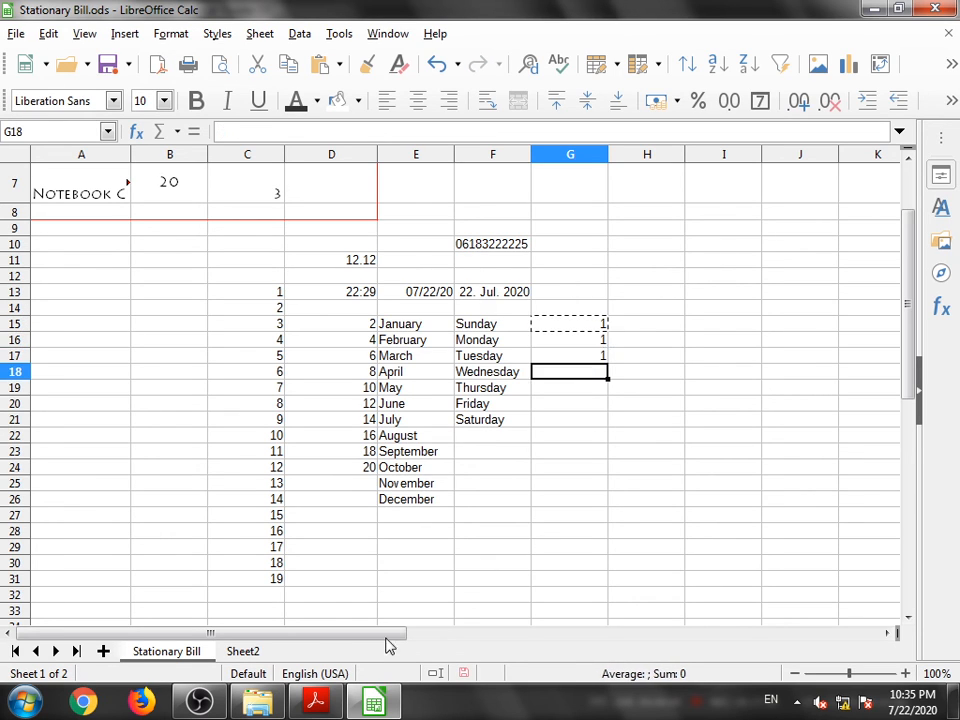
- Re-read the fill handle steps in the textbook and open the D2 total cost formula for editing
click(315, 703)
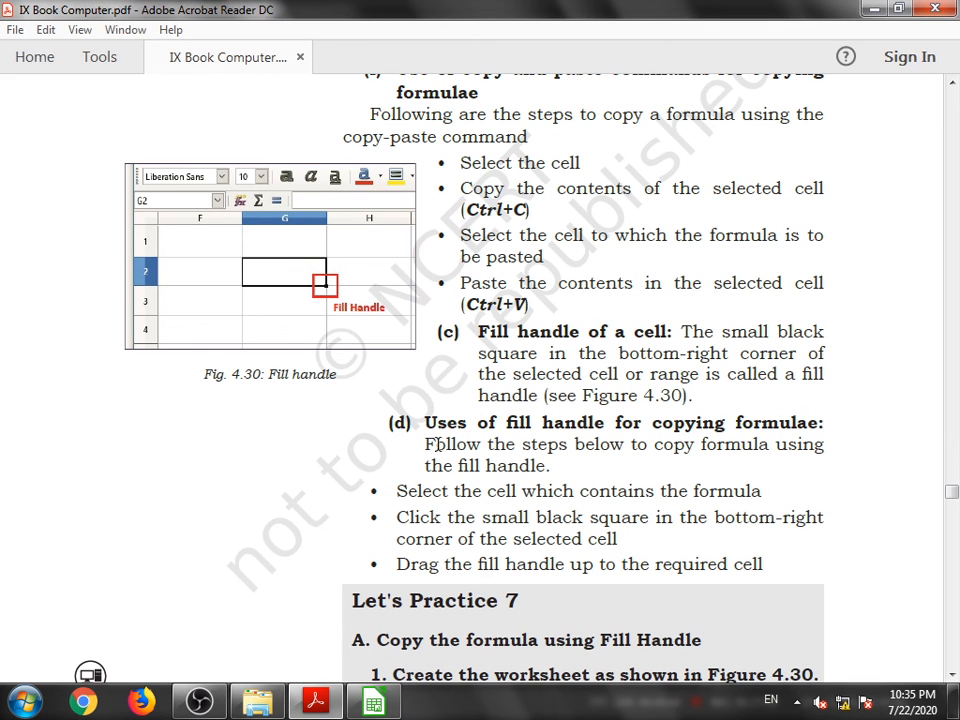
scroll(437, 445, down, 2)
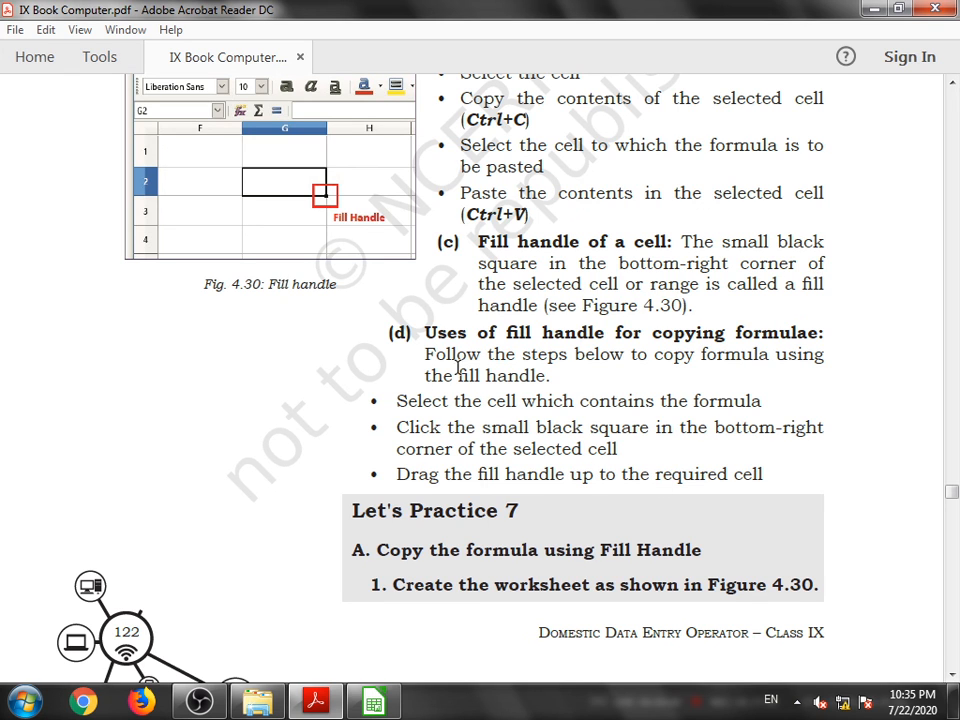
click(373, 702)
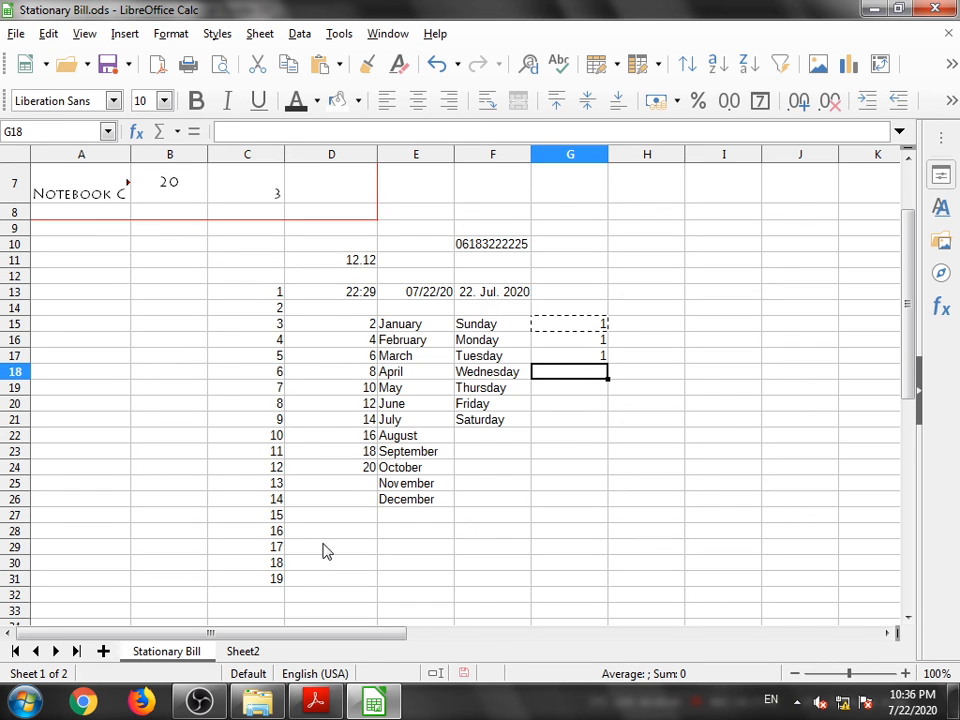
scroll(546, 439, up, 2)
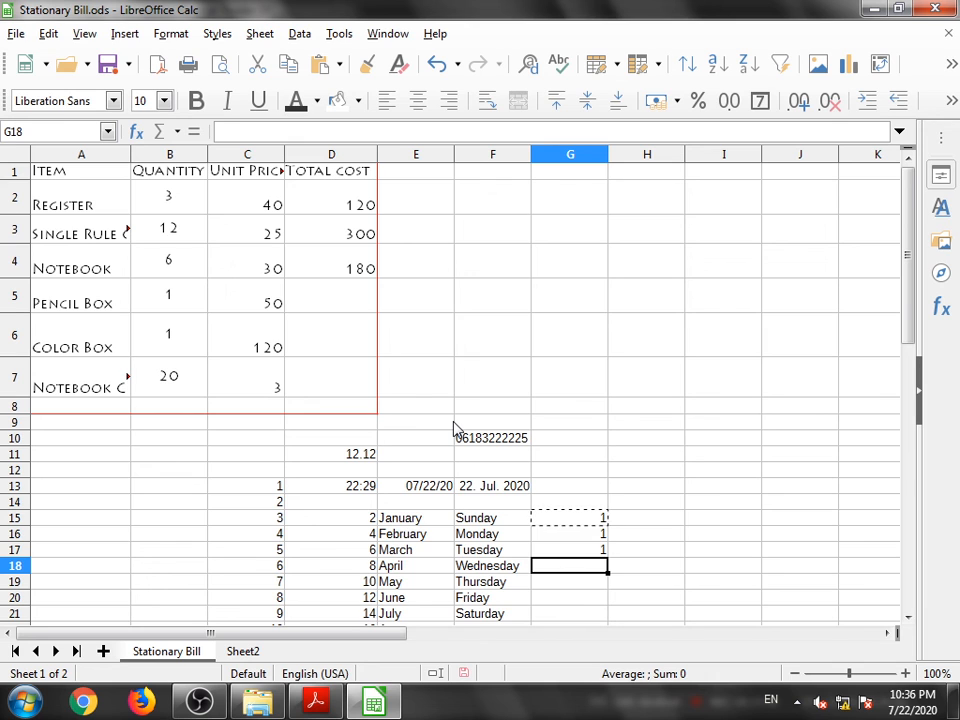
scroll(300, 310, down, 3)
scroll(290, 300, up, 3)
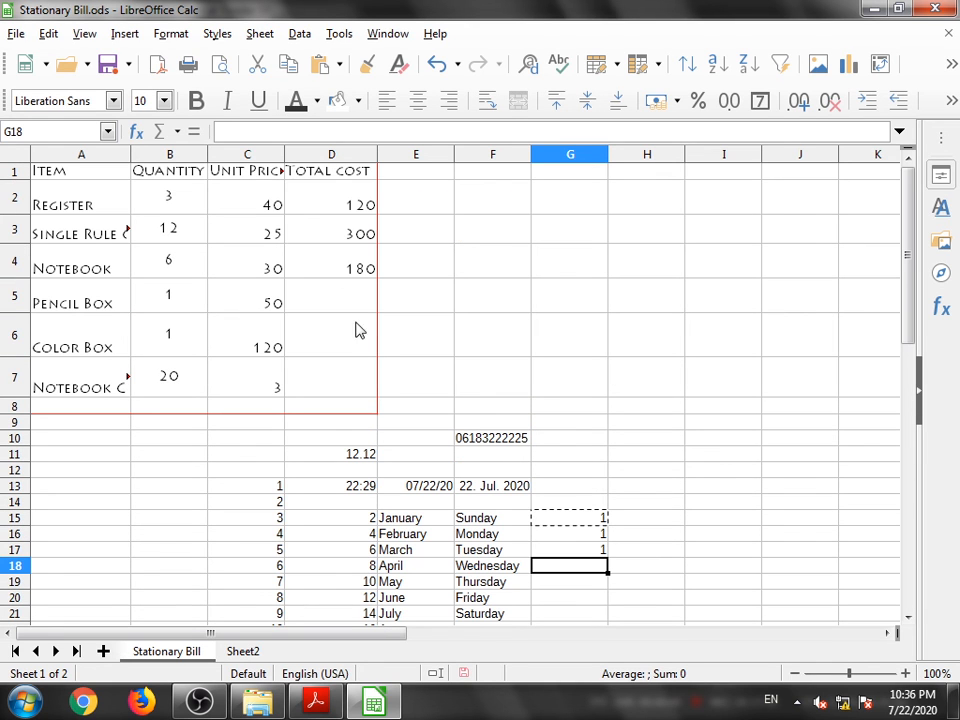
click(305, 210)
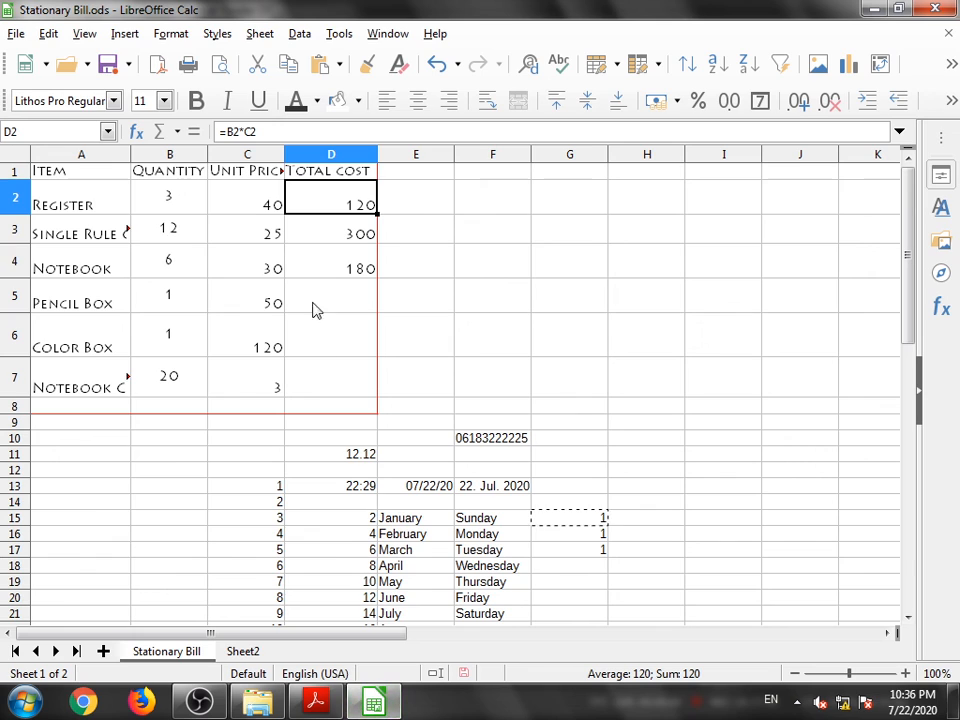
double_click(333, 207)
click(289, 189)
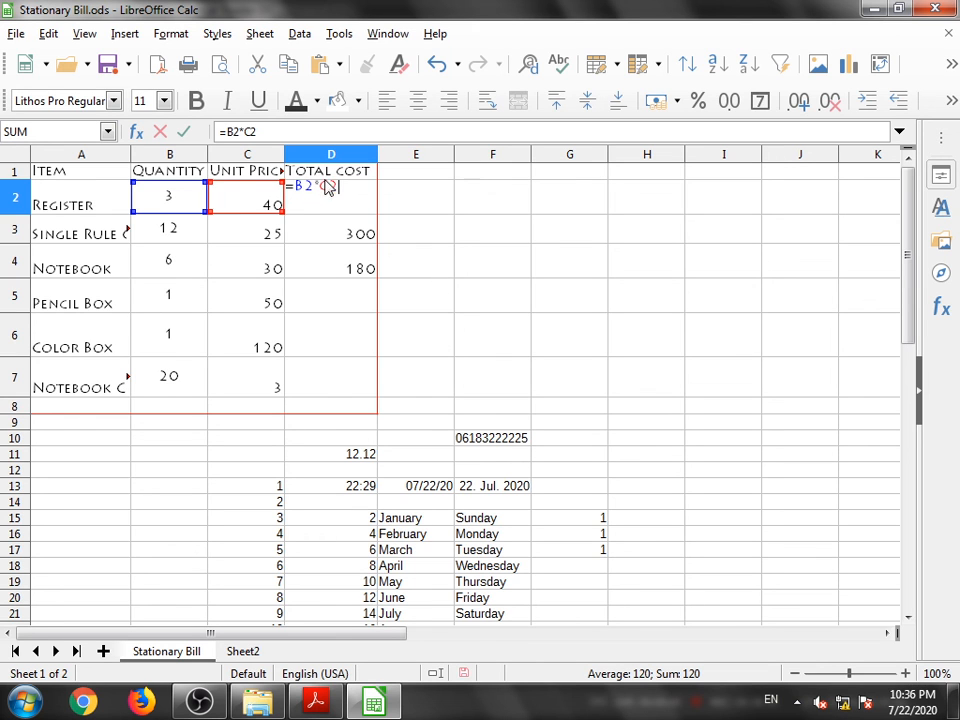
- Switch to the textbook and read the fill handle practice exercises and the relative referencing section
click(315, 701)
scroll(433, 497, down, 3)
scroll(306, 452, down, 12)
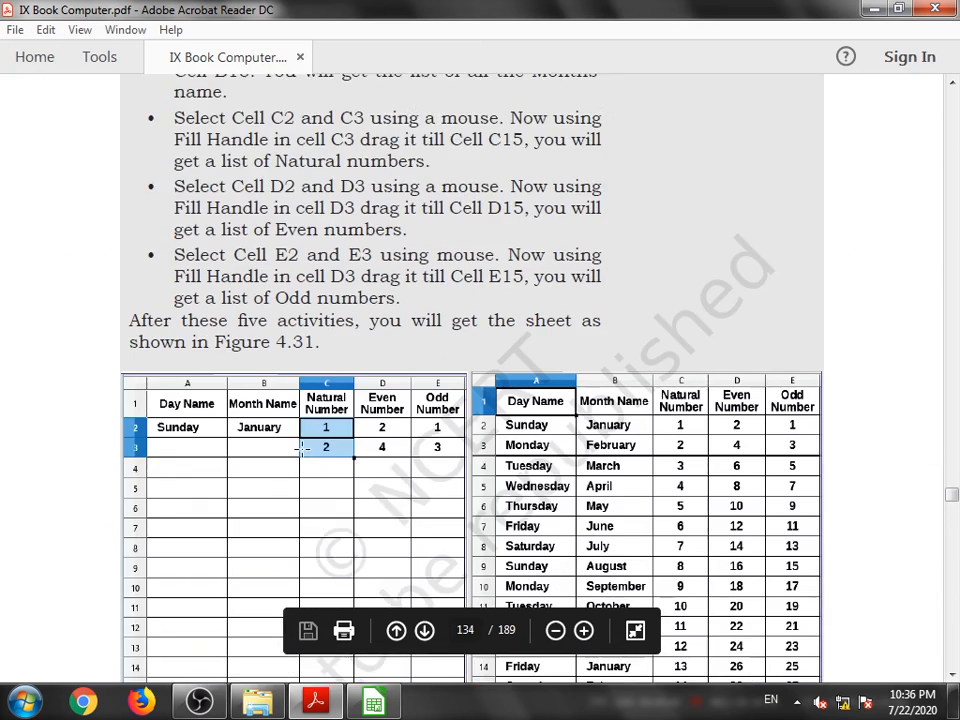
scroll(302, 450, up, 5)
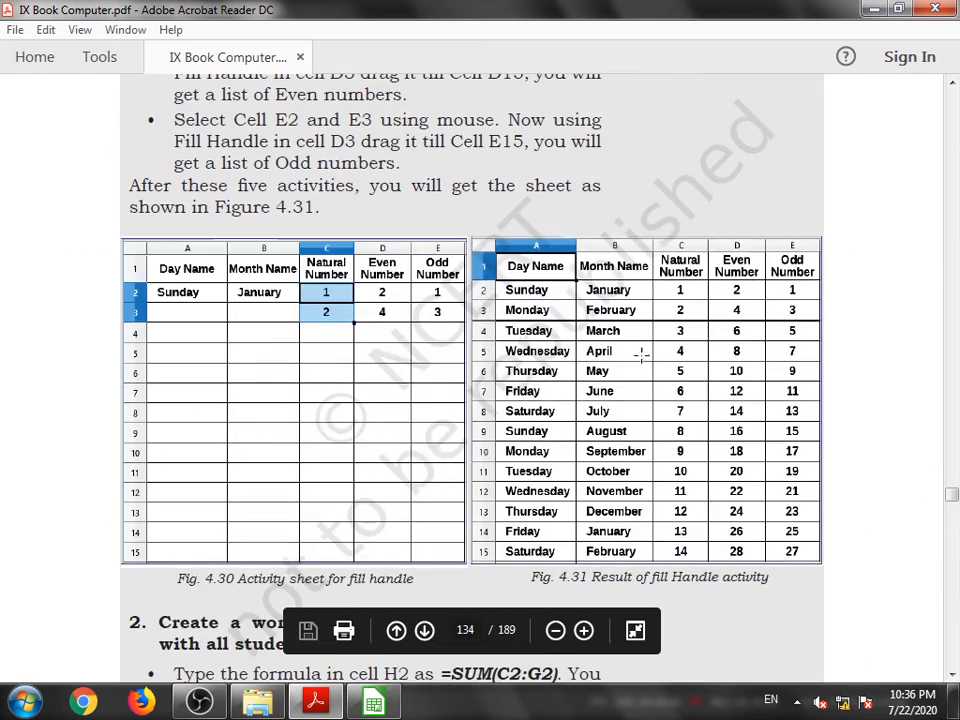
scroll(700, 332, down, 3)
scroll(332, 381, down, 15)
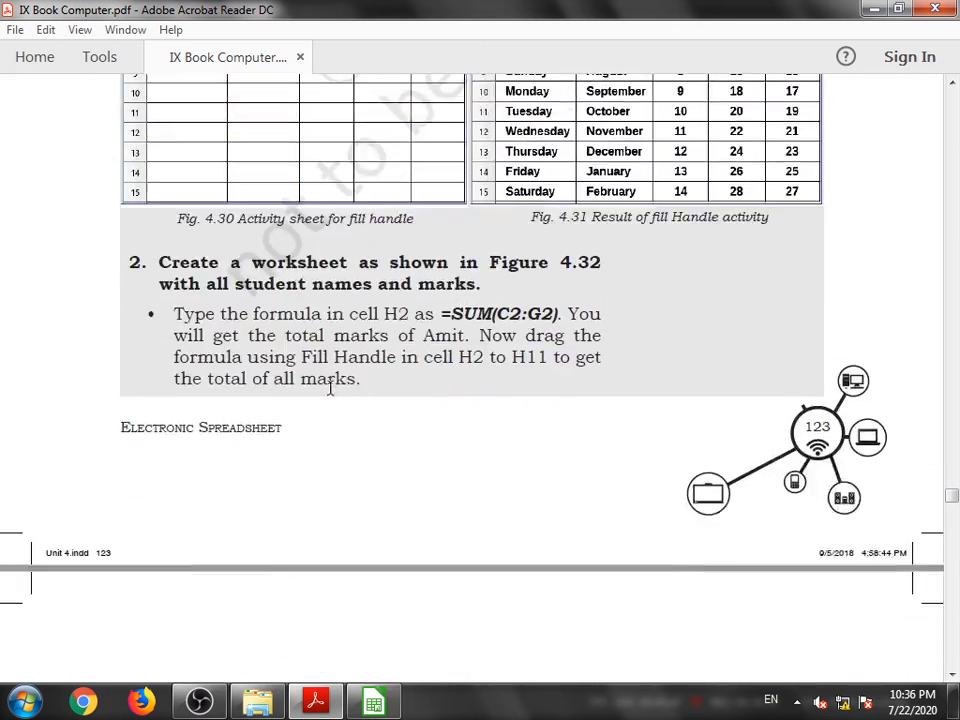
scroll(283, 399, down, 3)
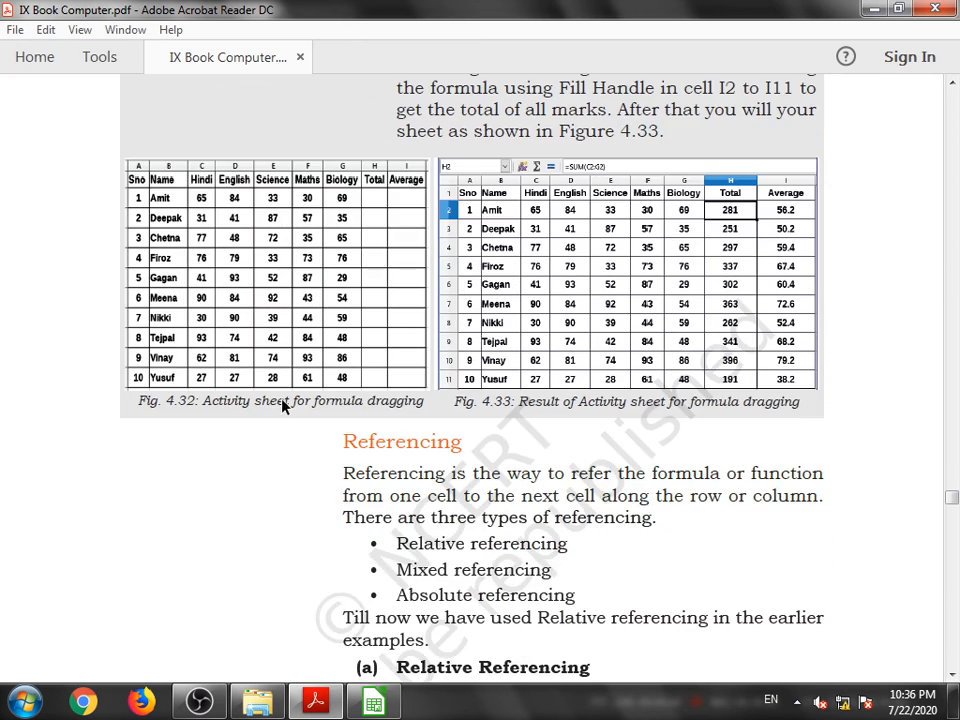
scroll(558, 339, down, 3)
scroll(558, 341, down, 5)
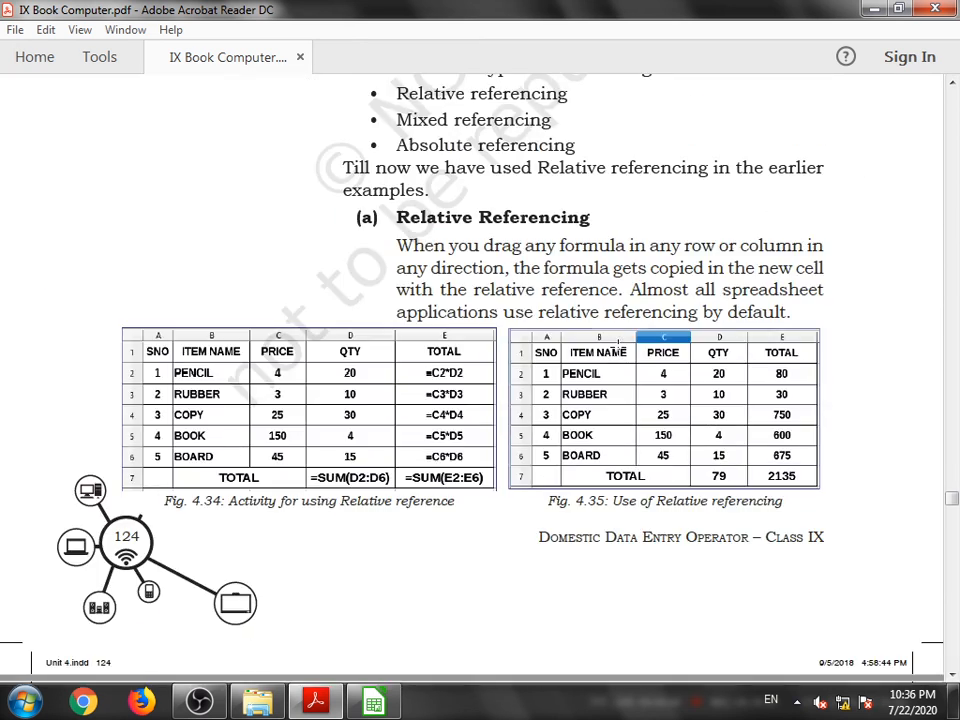
scroll(618, 344, up, 3)
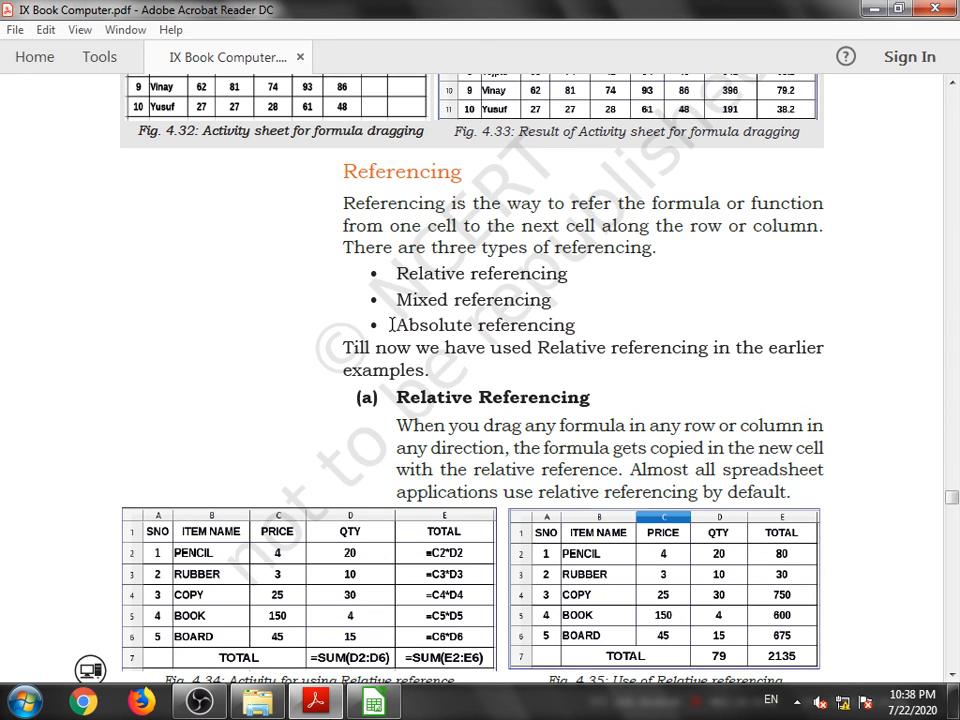
scroll(580, 290, down, 15)
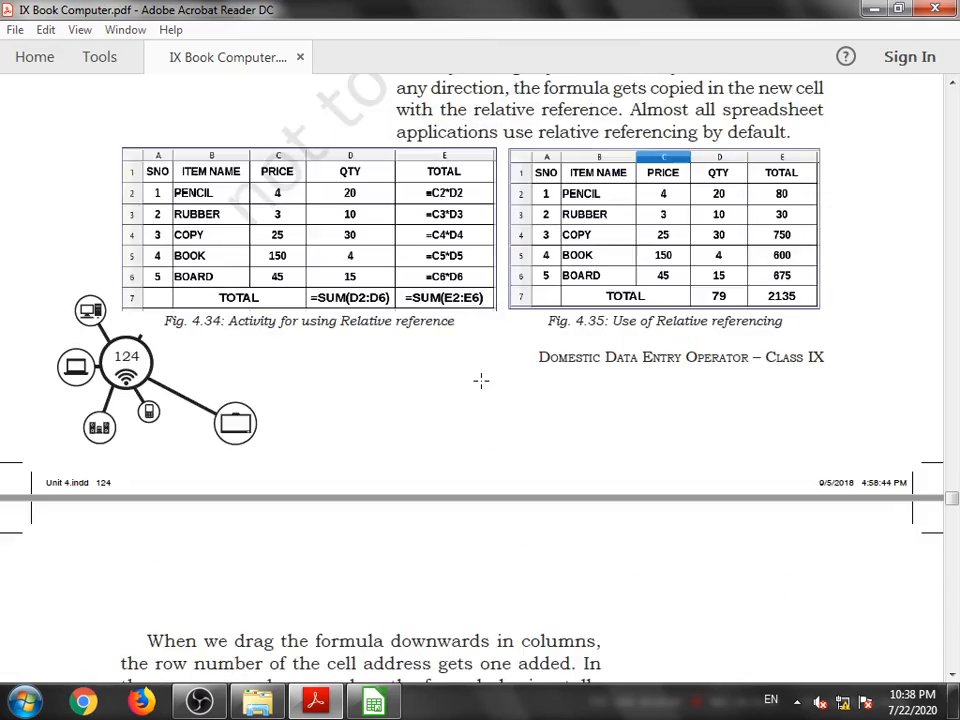